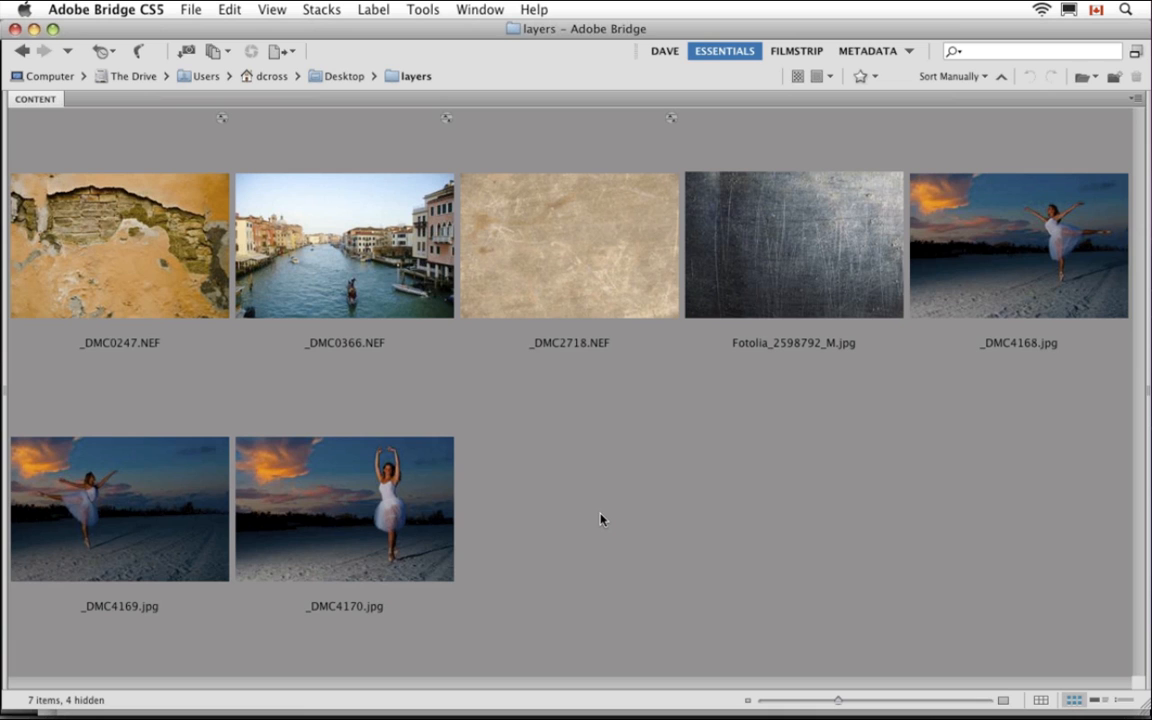
Select _DMC0366.NEF and _DMC2718.NEF together and bring up their Open With programs list
{"action": "left_click", "coordinate": [340, 256]}
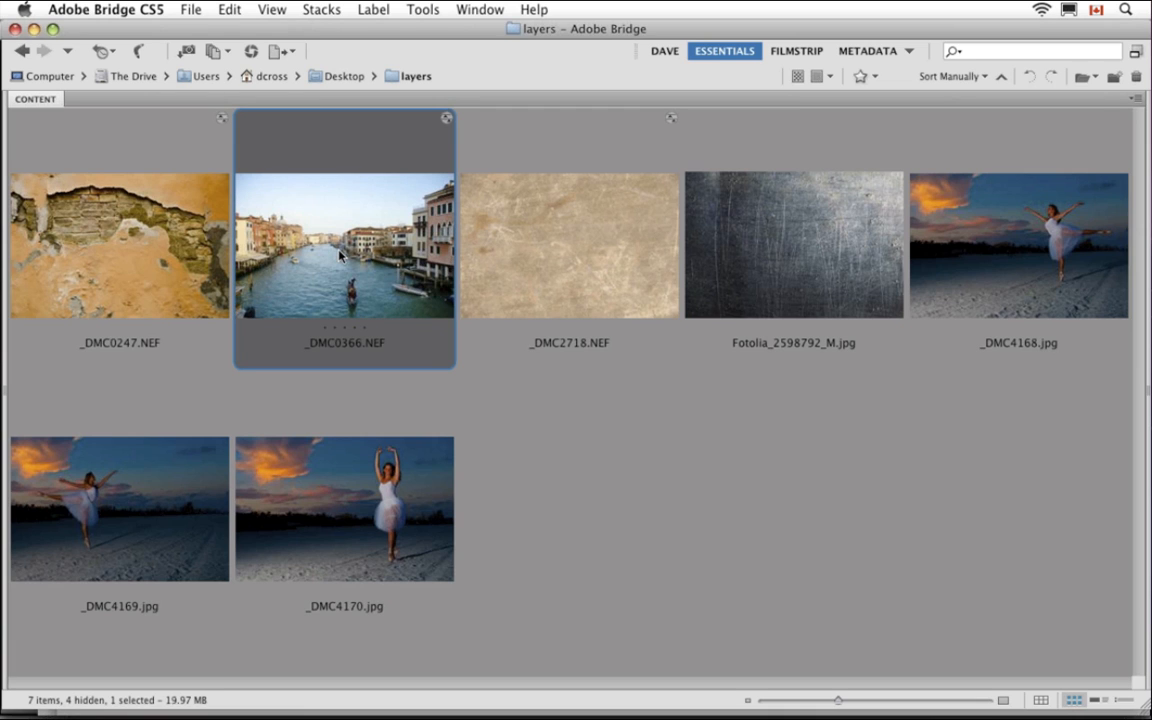
{"action": "left_click", "coordinate": [557, 281], "text": "shift"}
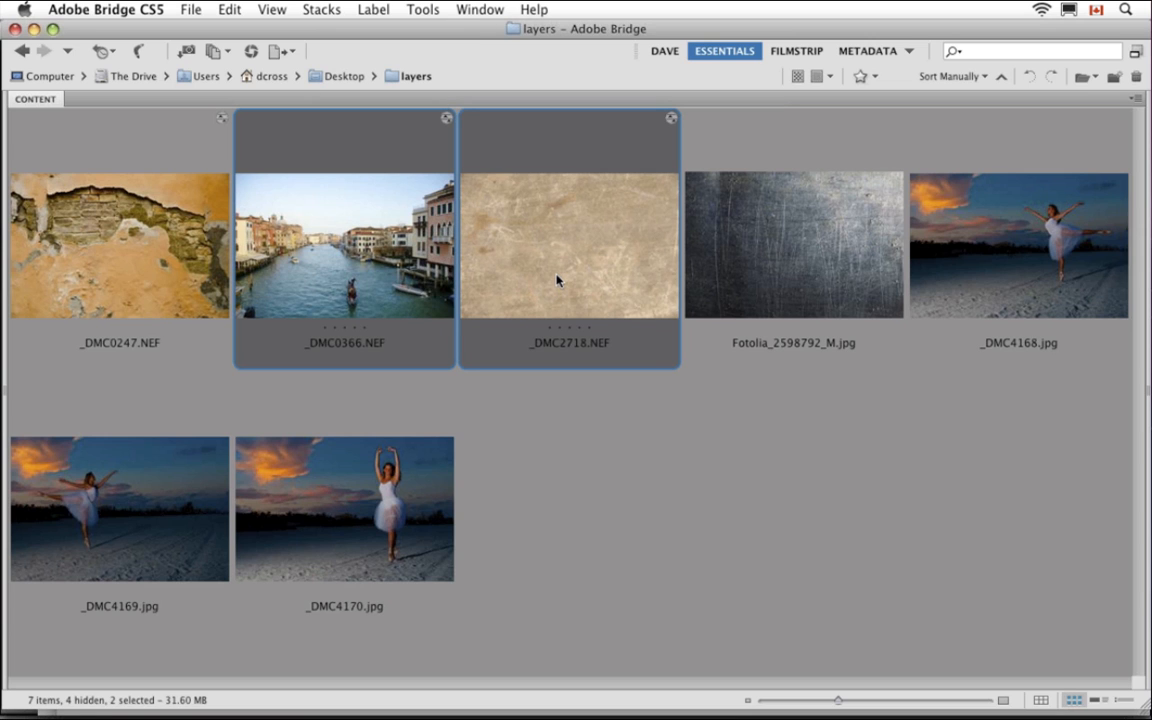
{"action": "right_click", "coordinate": [500, 207]}
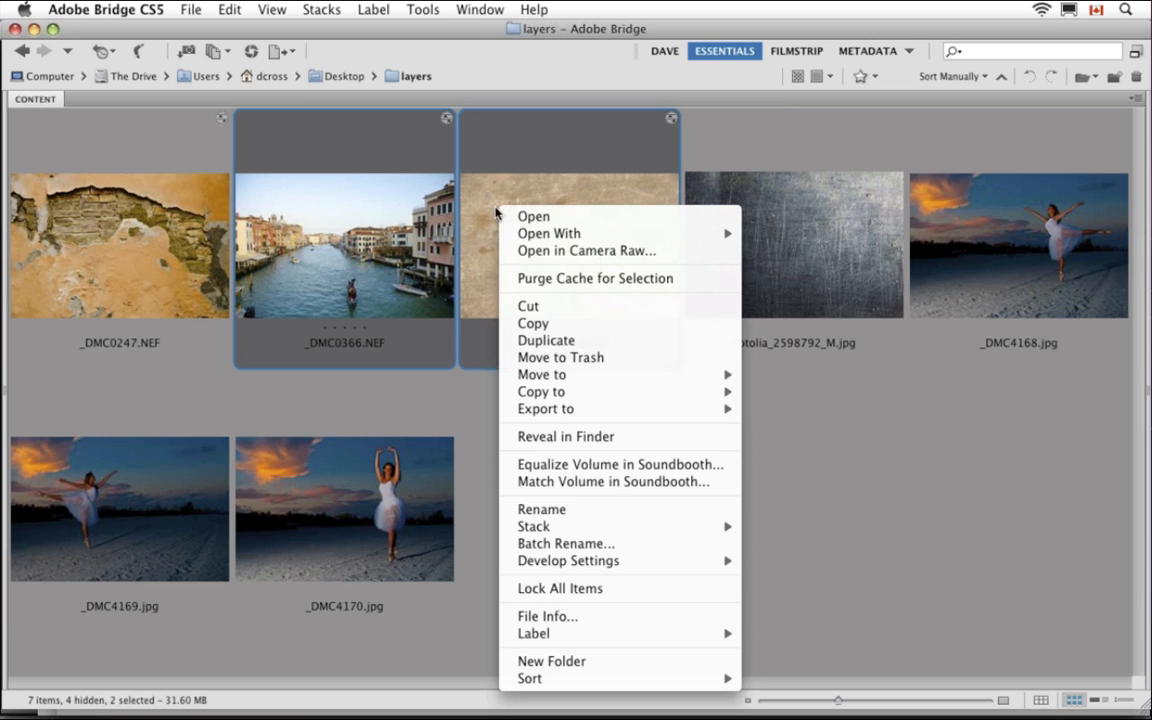
{"action": "mouse_move", "coordinate": [700, 233]}
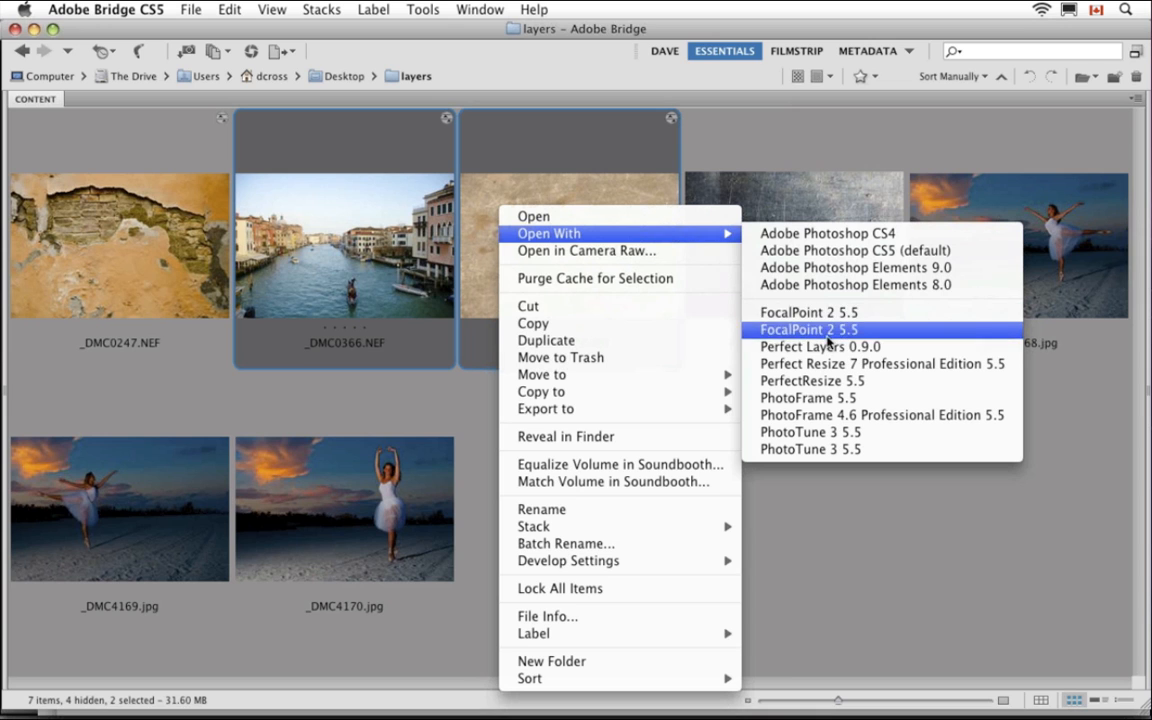
Open both images as layers in Perfect Layers 0.9.0
{"action": "left_click", "coordinate": [898, 347]}
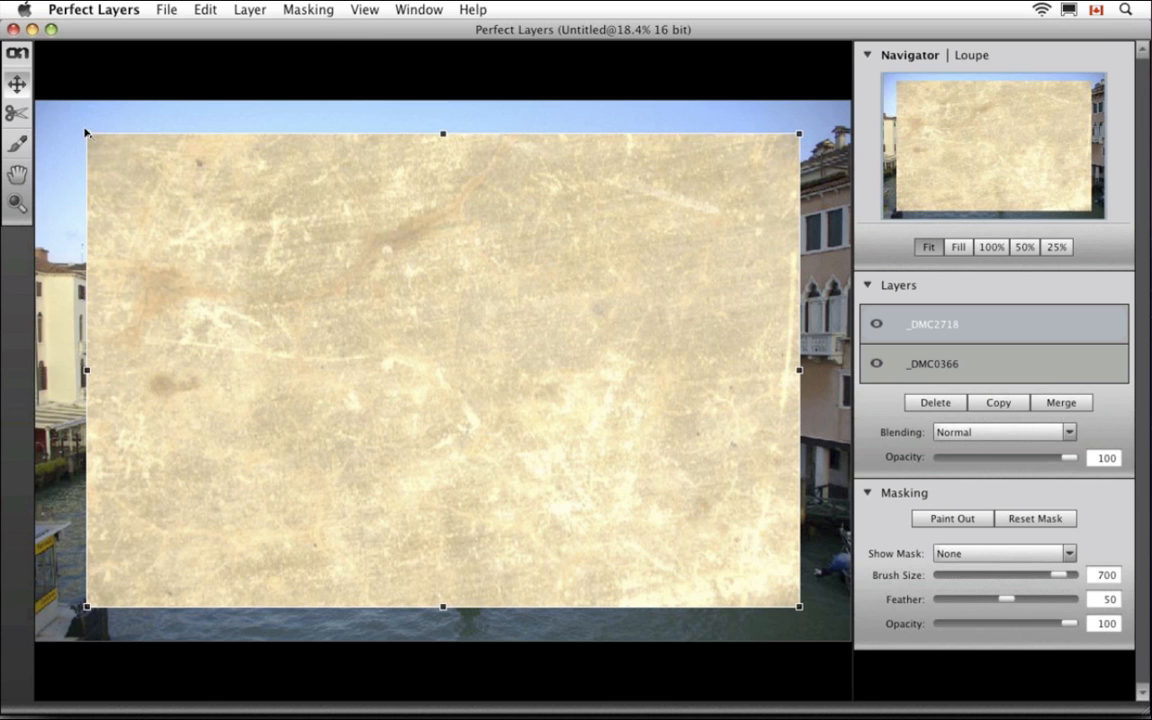
Scale the _DMC2718 texture to cover the whole canal photo and open its Blending modes
{"action": "left_click_drag", "start_coordinate": [86, 131], "coordinate": [40, 101]}
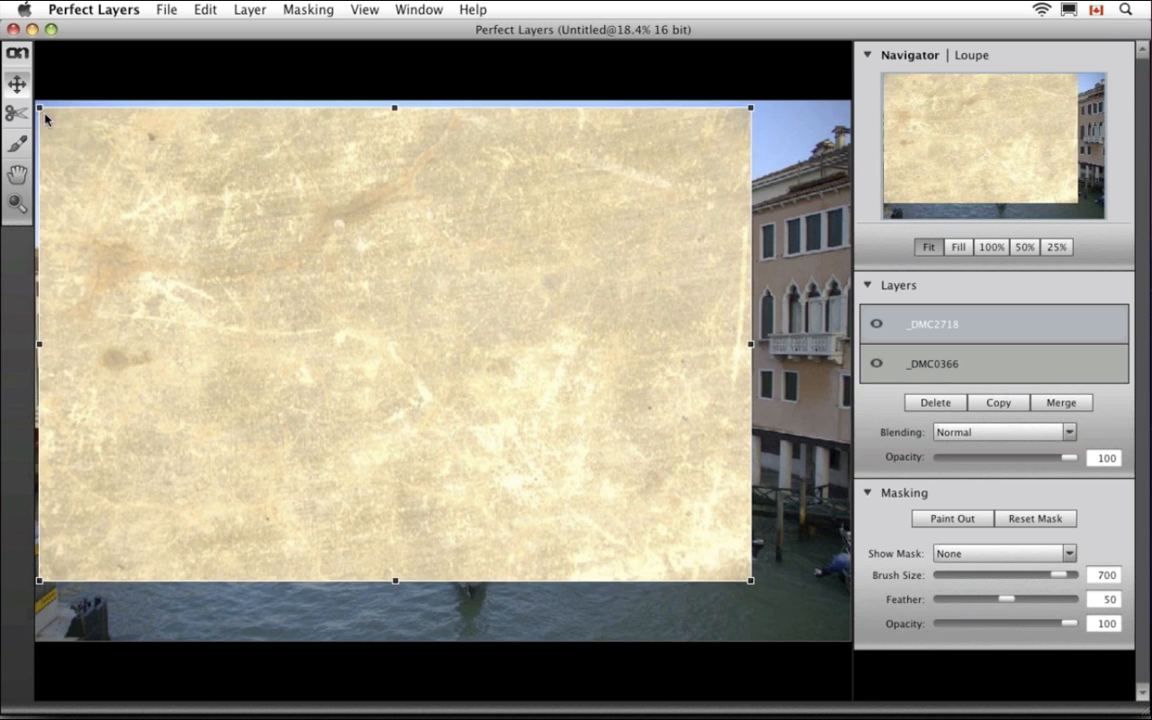
{"action": "left_click_drag", "start_coordinate": [749, 578], "coordinate": [863, 655]}
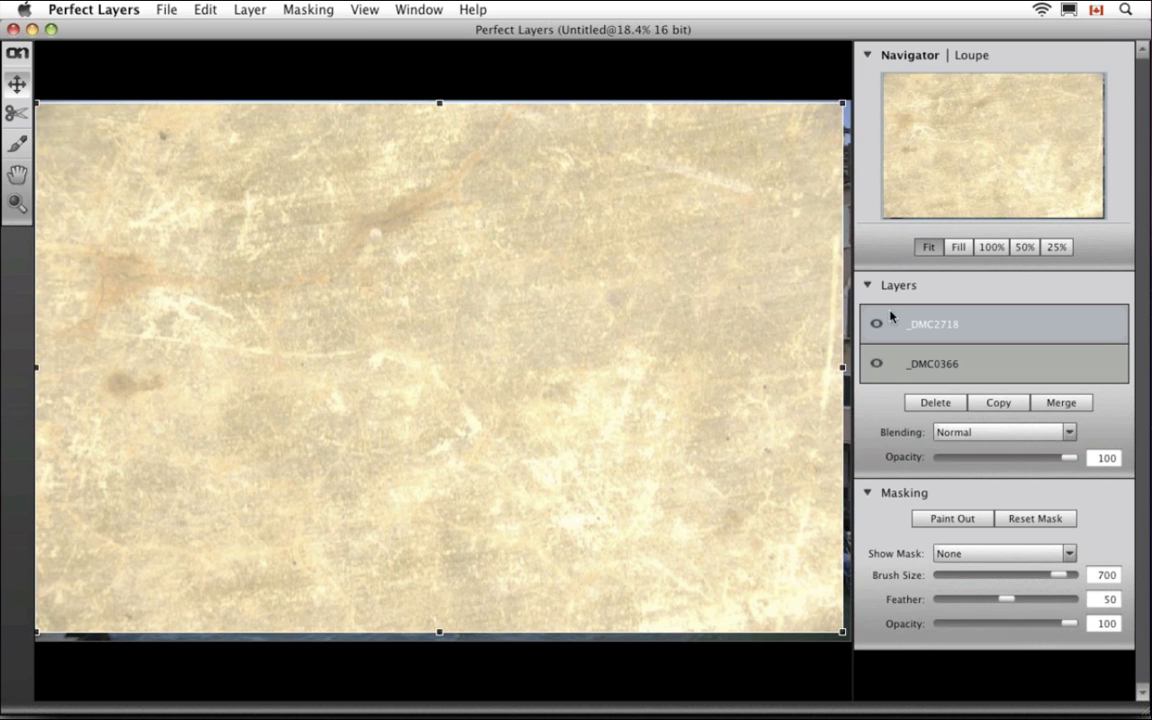
{"action": "left_click", "coordinate": [1069, 433]}
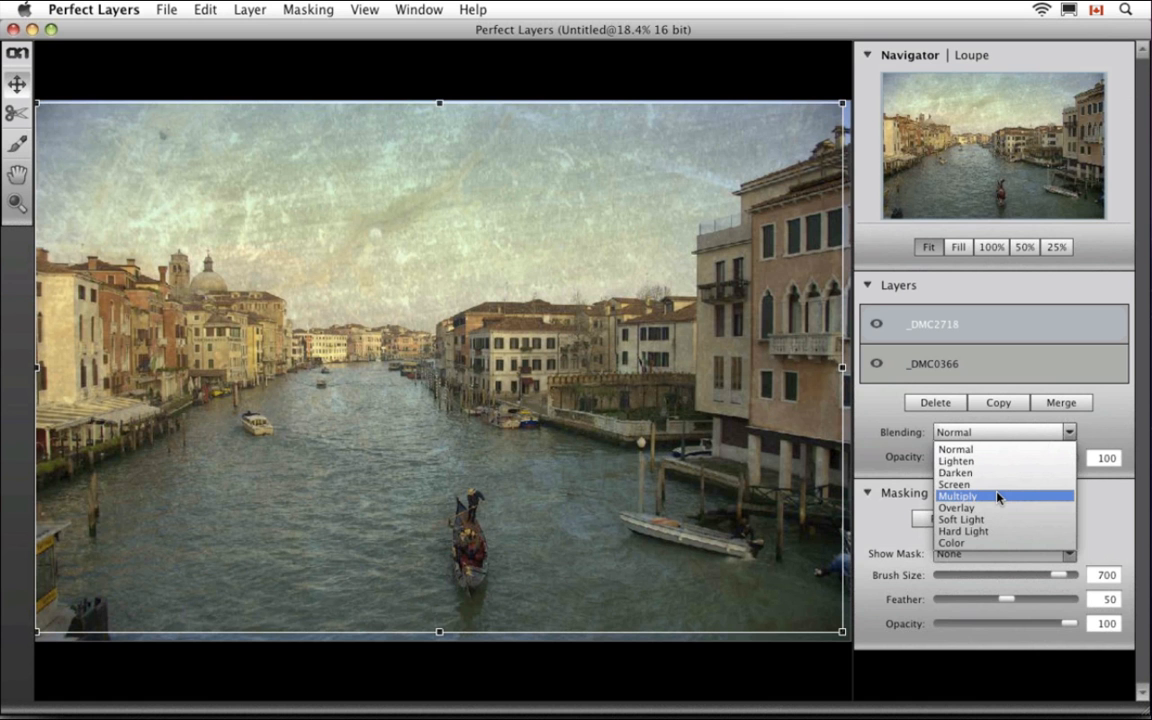
Blend the texture in Multiply at slightly lower opacity and duplicate it as _DMC2718 1
{"action": "left_click", "coordinate": [997, 497]}
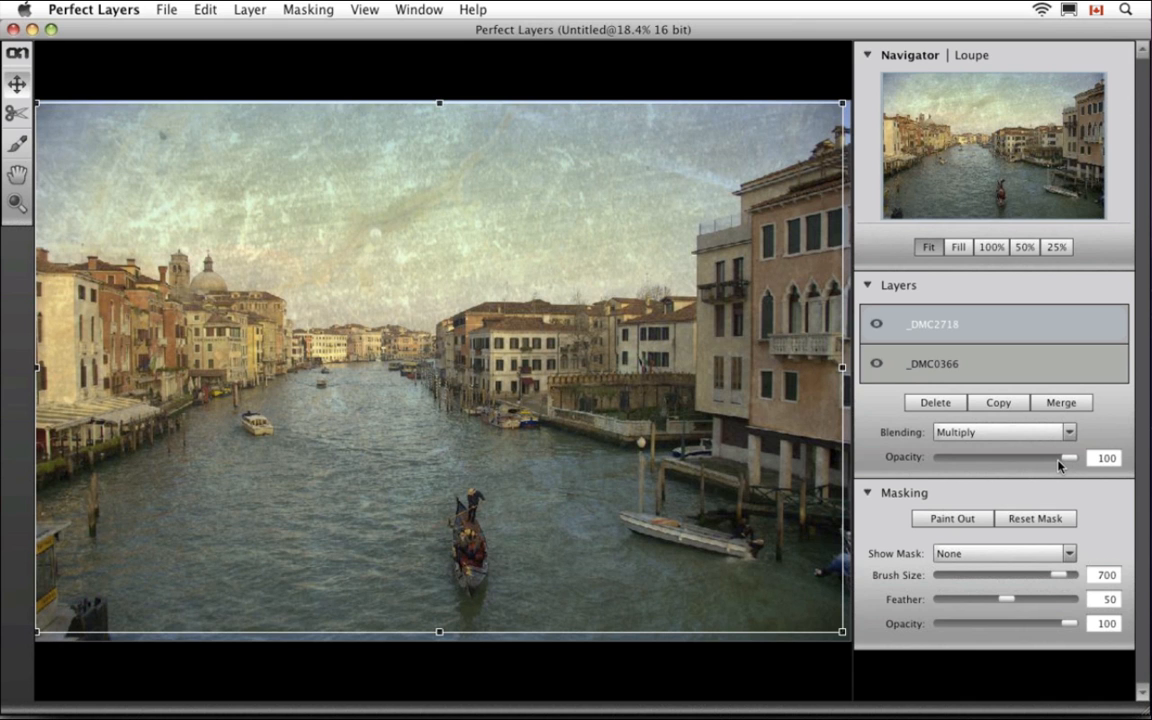
{"action": "left_click_drag", "start_coordinate": [1060, 465], "coordinate": [1025, 463]}
{"action": "left_click", "coordinate": [993, 249]}
{"action": "left_click", "coordinate": [930, 248]}
{"action": "key", "text": "Return"}
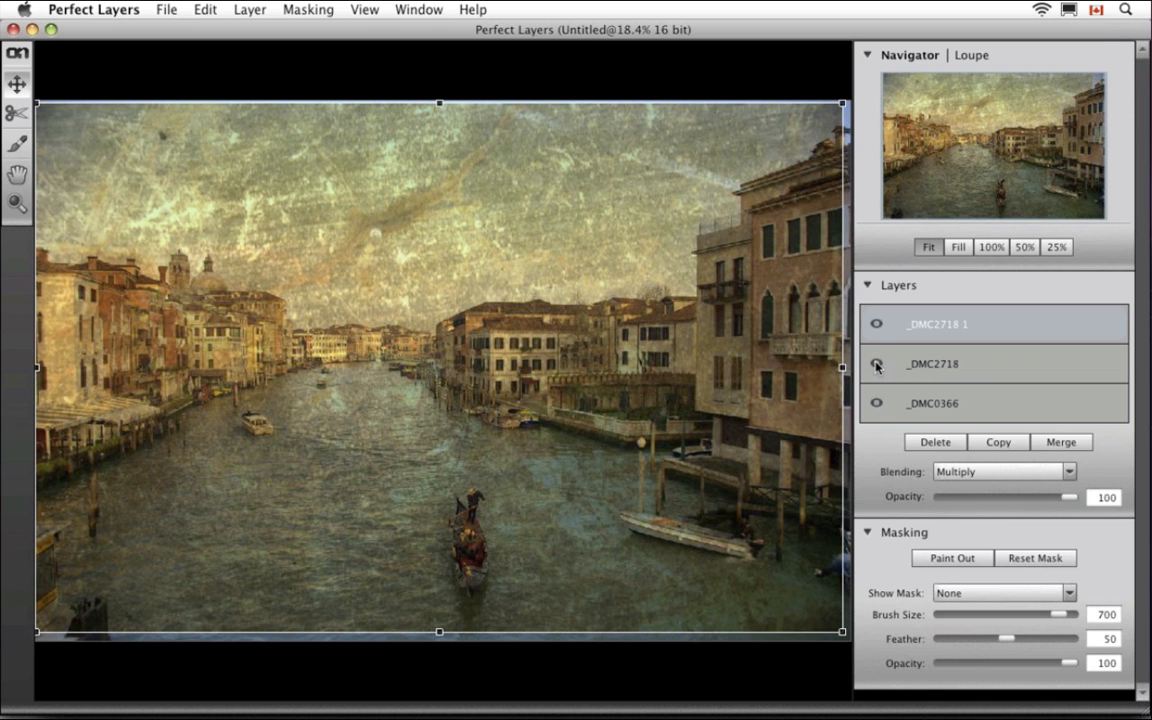
Hide the original _DMC2718 layer and keep _DMC2718 1 blended in Multiply
{"action": "left_click", "coordinate": [876, 366]}
{"action": "left_click", "coordinate": [929, 327]}
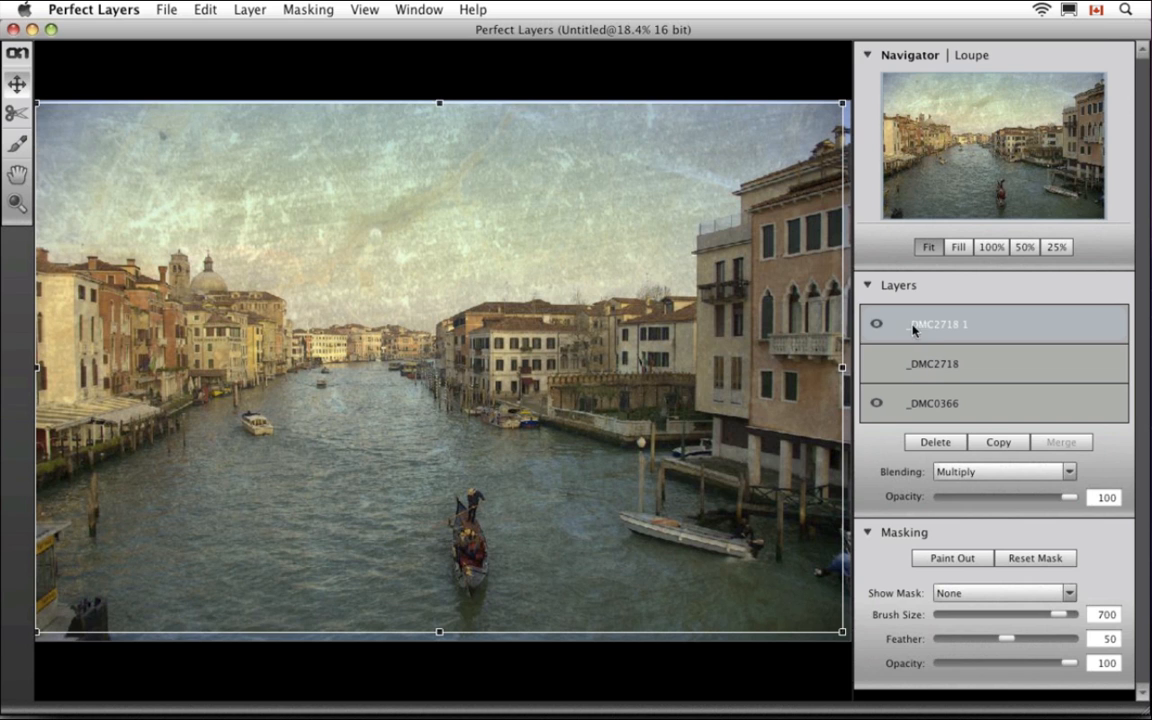
{"action": "left_click", "coordinate": [1050, 472]}
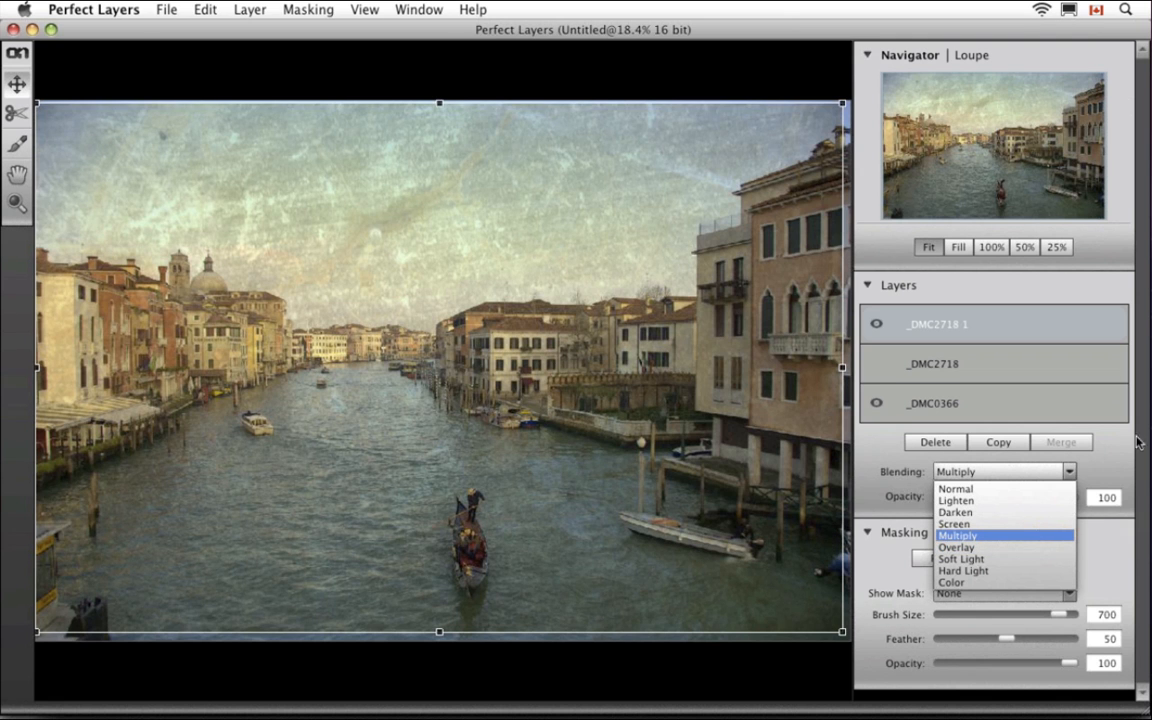
{"action": "left_click", "coordinate": [988, 336]}
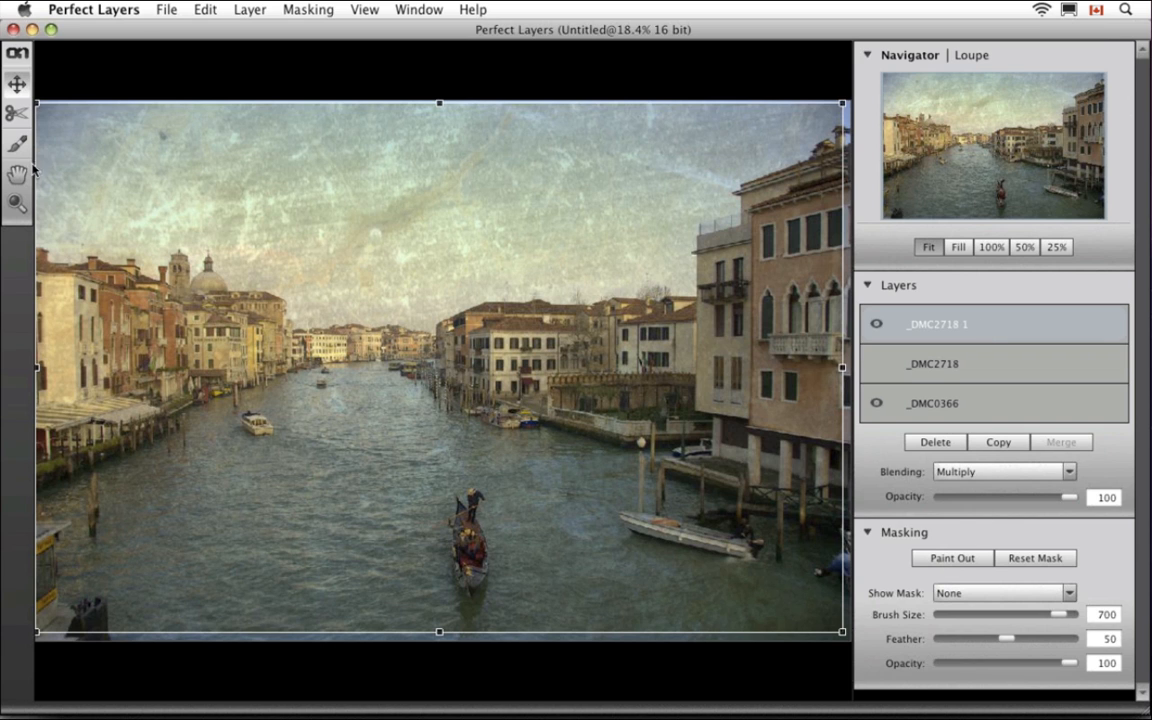
Switch to mask painting with the Brush at size 500
{"action": "left_click", "coordinate": [12, 140]}
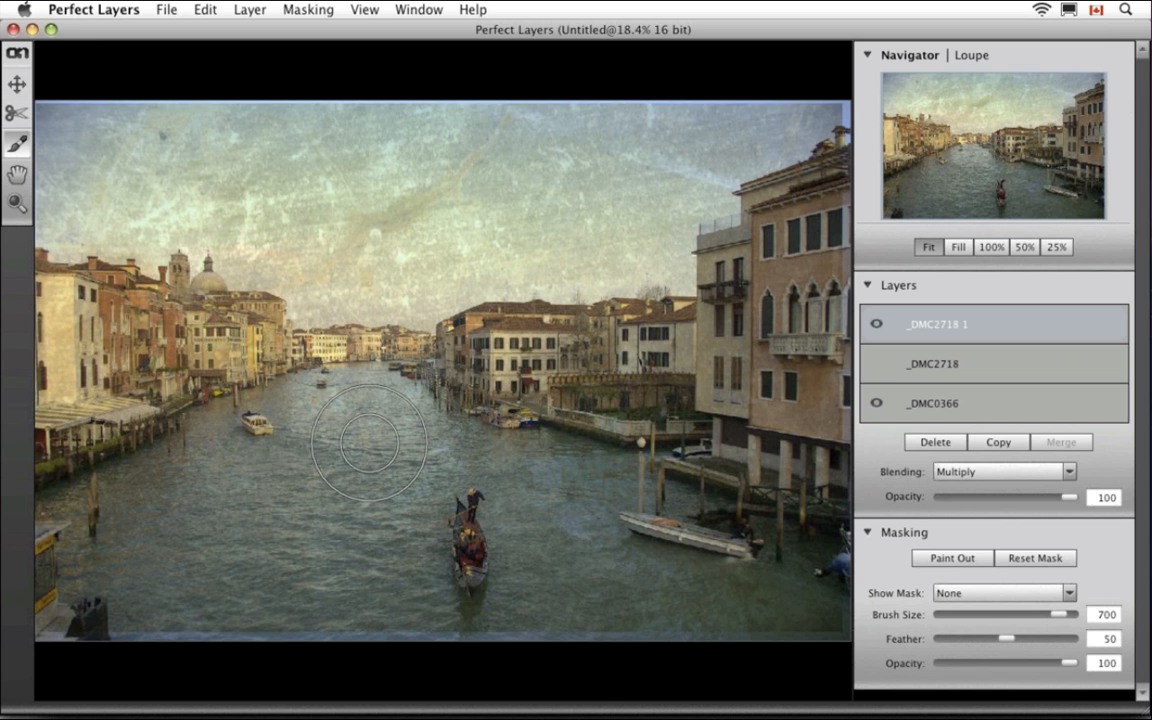
{"action": "key", "text": "bracketleft"}
{"action": "key", "text": "bracketleft"}
{"action": "key", "text": "bracketleft"}
{"action": "key", "text": "bracketleft"}
{"action": "key", "text": "bracketleft"}
{"action": "key", "text": "bracketleft"}
{"action": "key", "text": "bracketleft"}
{"action": "key", "text": "bracketleft"}
{"action": "key", "text": "bracketleft"}
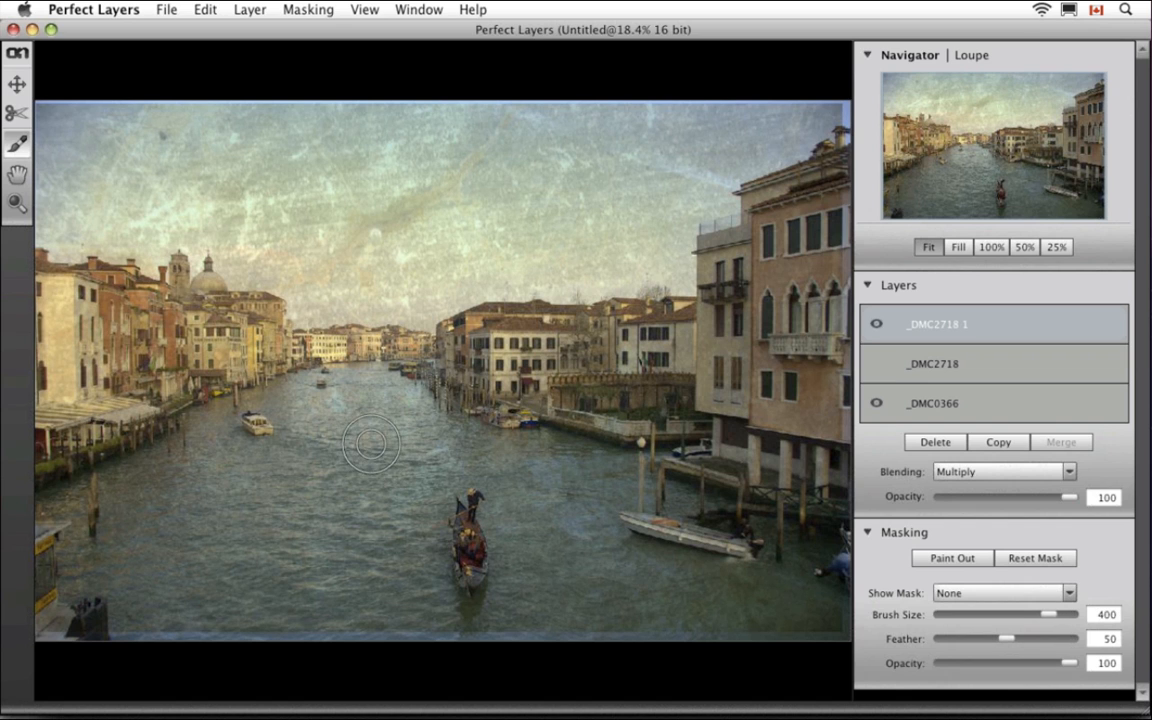
{"action": "key", "text": "bracketright"}
{"action": "key", "text": "bracketright"}
{"action": "key", "text": "bracketright"}
{"action": "key", "text": "bracketright"}
{"action": "key", "text": "bracketright"}
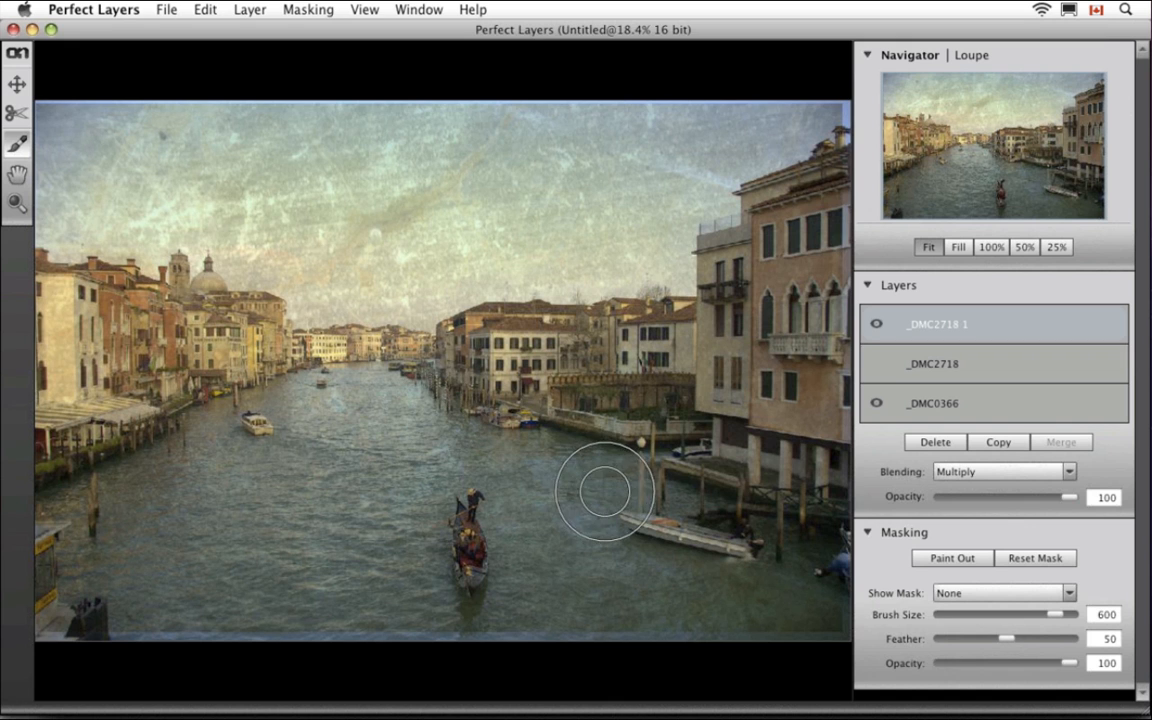
Paint the texture out of the canal water and the buildings on both banks
{"action": "mouse_move", "coordinate": [514, 450]}
{"action": "left_mouse_down"}
{"action": "mouse_move", "coordinate": [488, 463]}
{"action": "mouse_move", "coordinate": [148, 483]}
{"action": "left_mouse_up"}
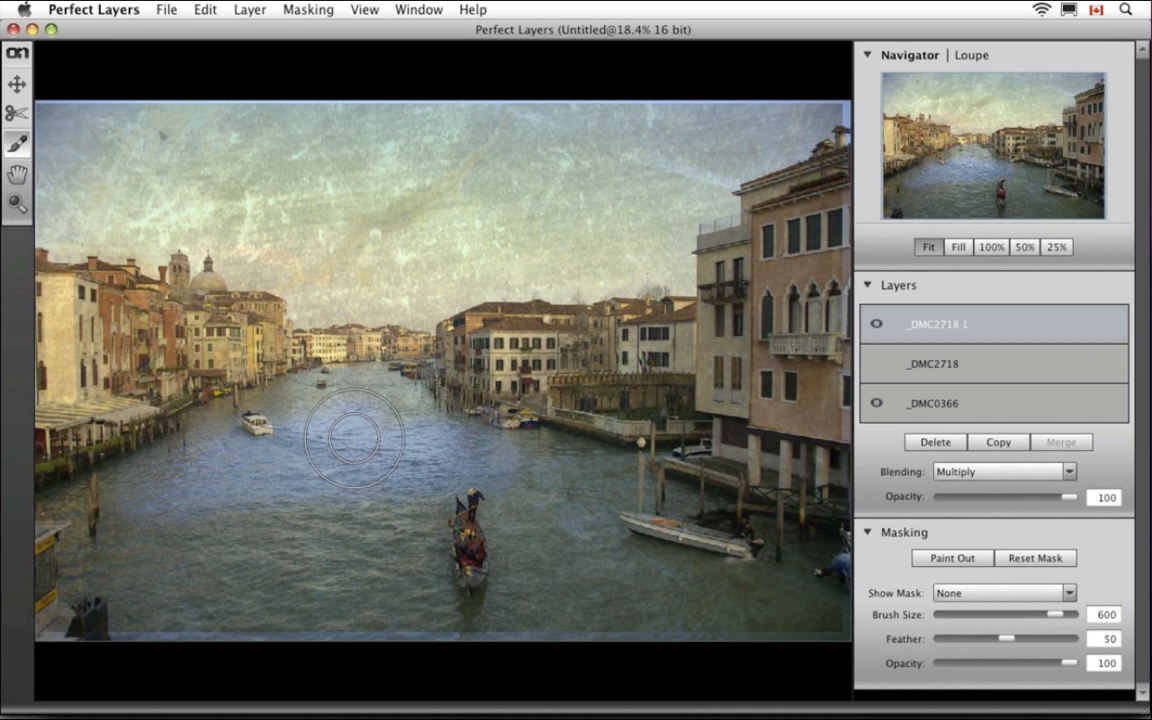
{"action": "left_click_drag", "start_coordinate": [198, 368], "coordinate": [105, 438]}
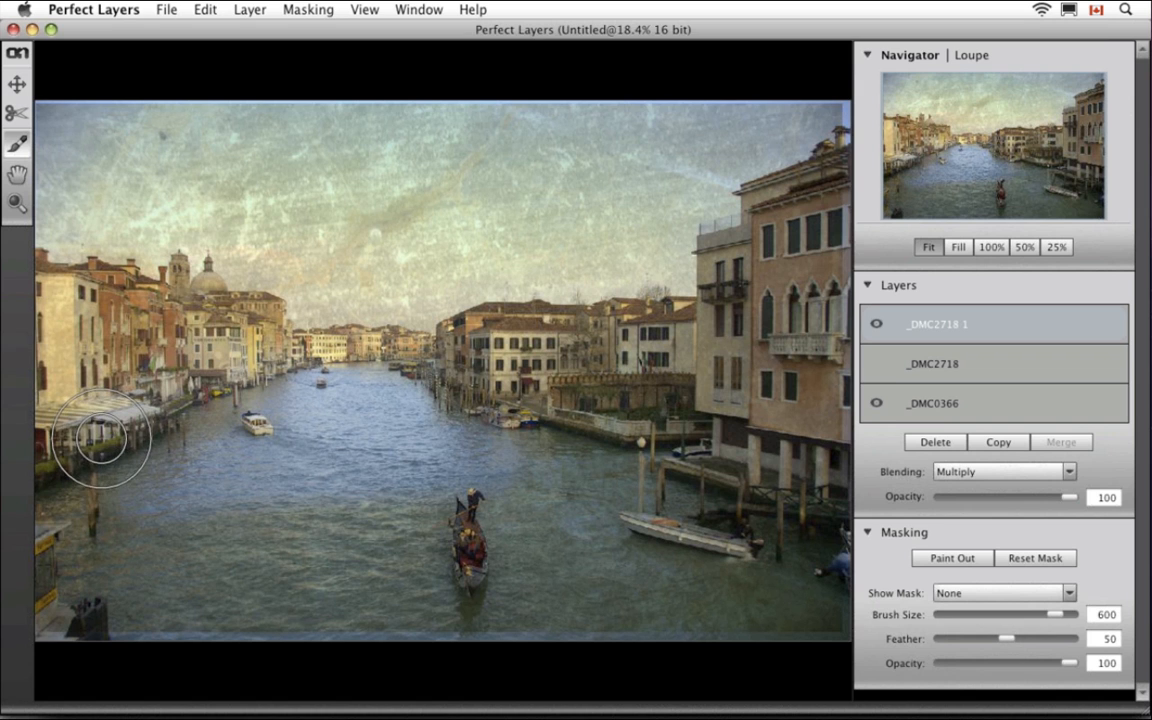
{"action": "mouse_move", "coordinate": [412, 714]}
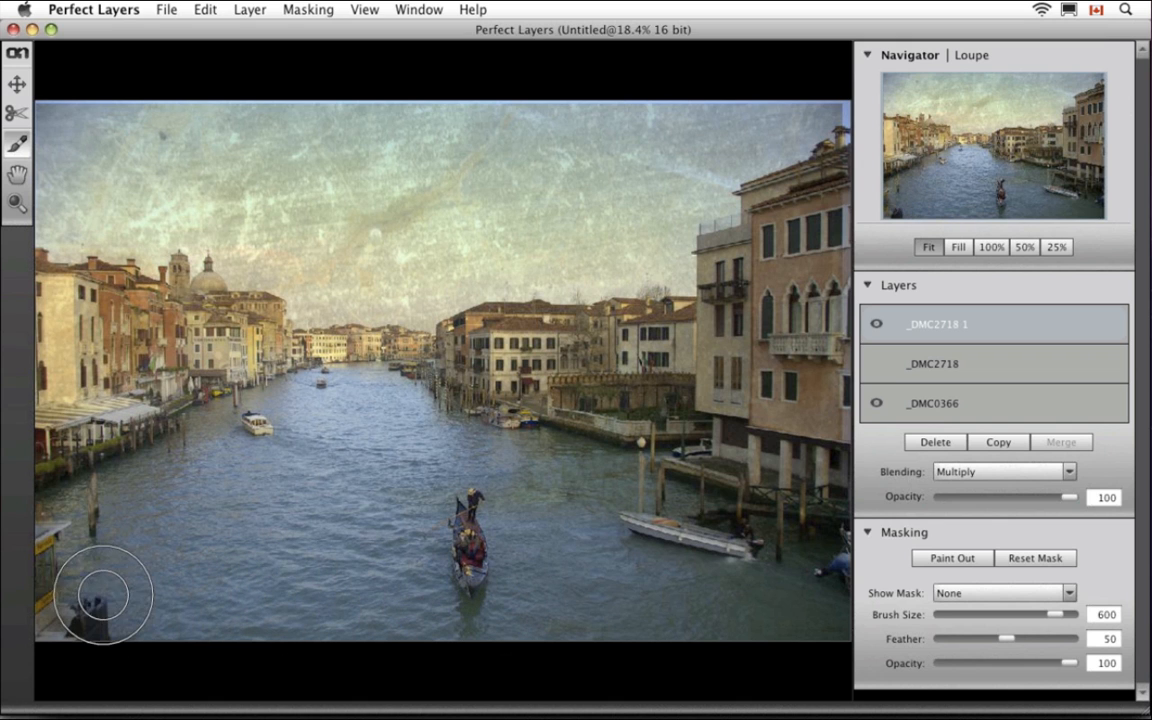
{"action": "mouse_move", "coordinate": [570, 411]}
{"action": "left_mouse_down"}
{"action": "mouse_move", "coordinate": [586, 393]}
{"action": "mouse_move", "coordinate": [805, 447]}
{"action": "mouse_move", "coordinate": [690, 496]}
{"action": "left_mouse_up"}
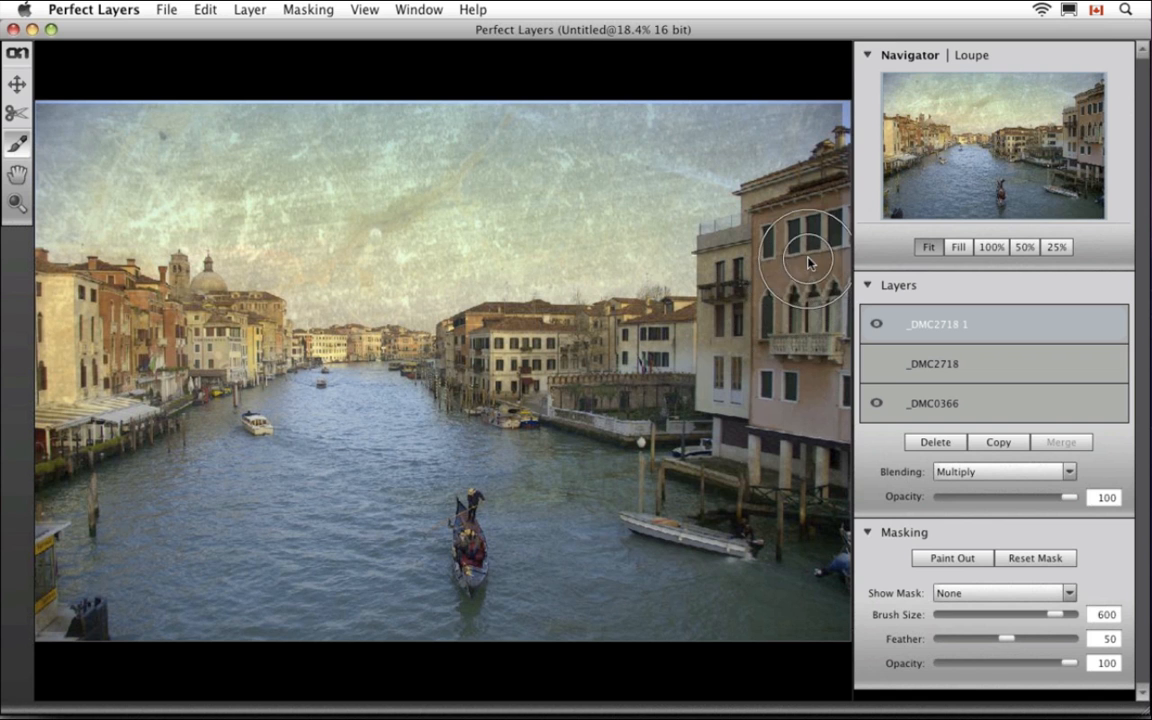
{"action": "mouse_move", "coordinate": [647, 357]}
{"action": "left_mouse_down"}
{"action": "mouse_move", "coordinate": [575, 360]}
{"action": "mouse_move", "coordinate": [560, 375]}
{"action": "left_mouse_up"}
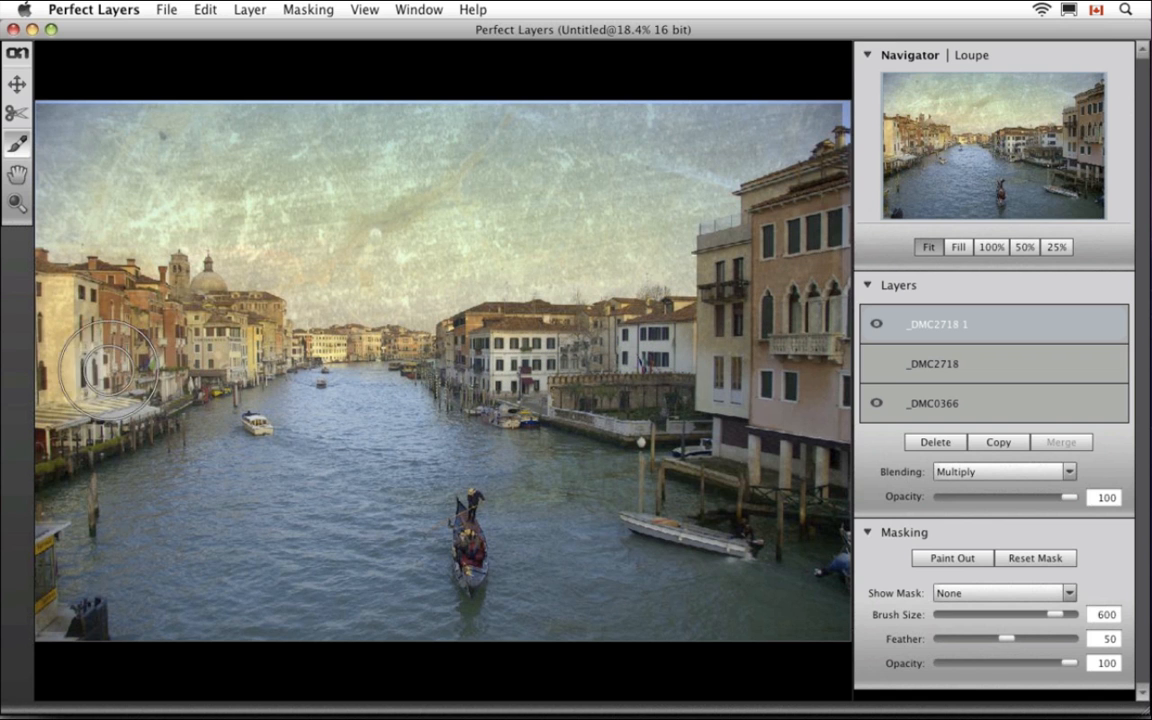
{"action": "mouse_move", "coordinate": [80, 355]}
{"action": "left_mouse_down"}
{"action": "mouse_move", "coordinate": [59, 405]}
{"action": "mouse_move", "coordinate": [81, 417]}
{"action": "mouse_move", "coordinate": [117, 385]}
{"action": "mouse_move", "coordinate": [158, 378]}
{"action": "left_mouse_up"}
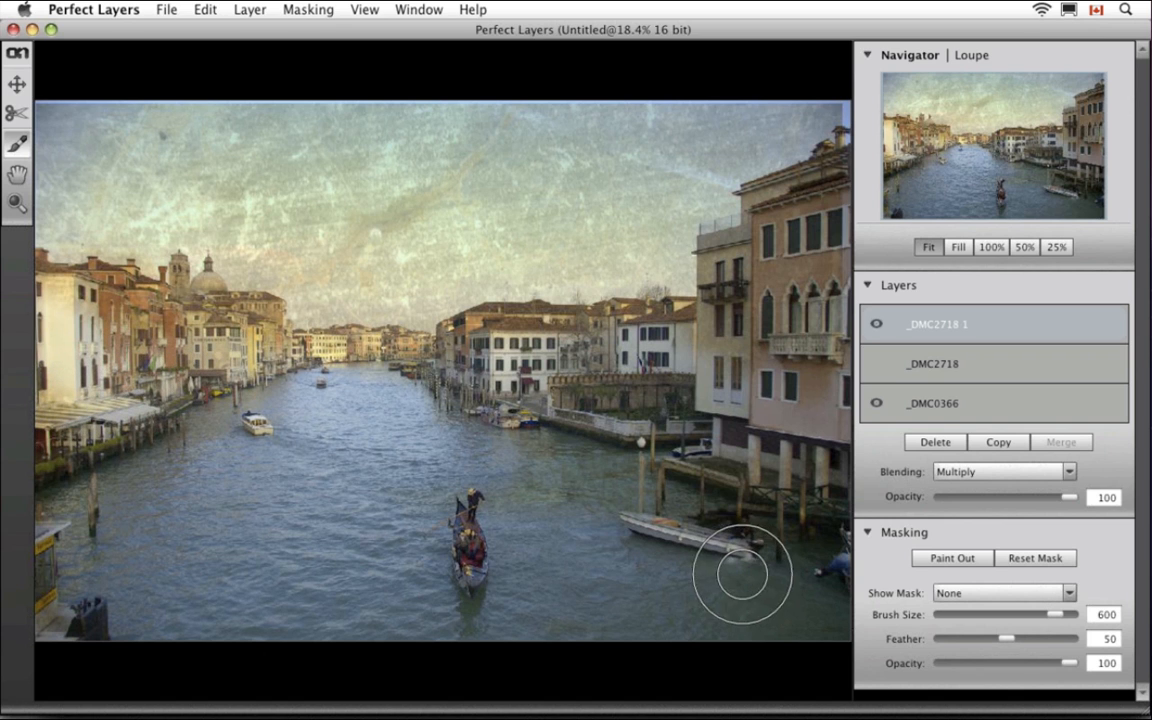
Show the mask as a red overlay, extend it near the boat, and compare White and Greyscale displays
{"action": "left_click", "coordinate": [985, 594]}
{"action": "left_click", "coordinate": [988, 621]}
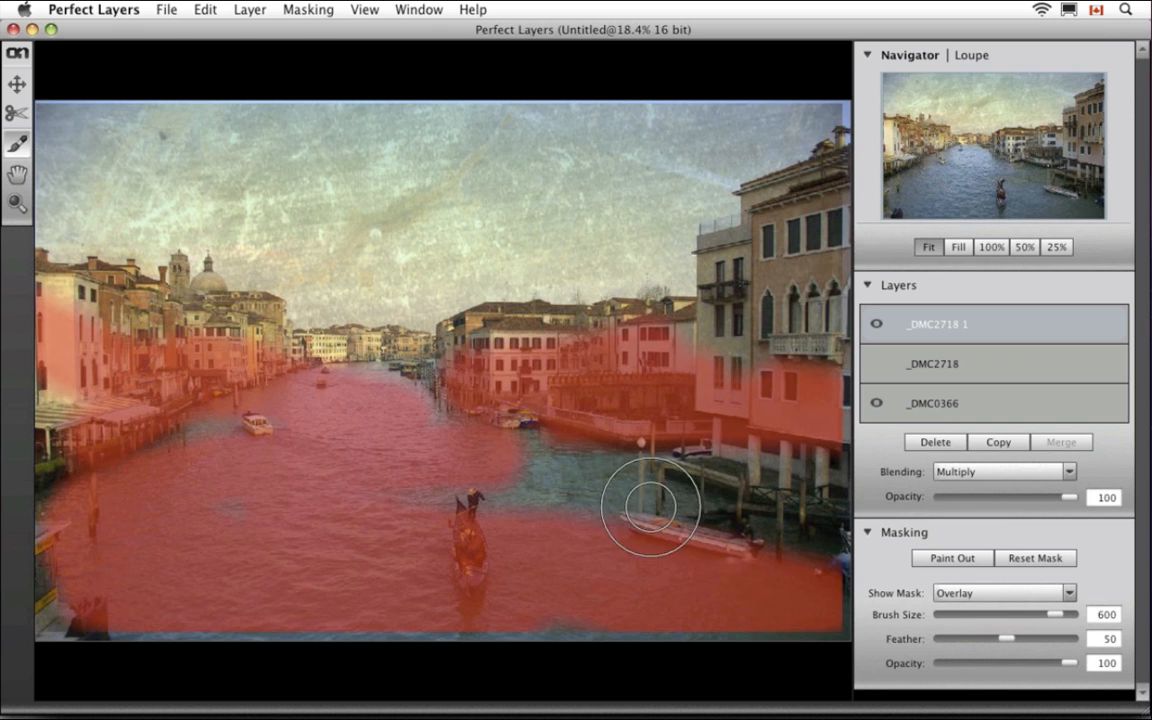
{"action": "mouse_move", "coordinate": [604, 491]}
{"action": "left_mouse_down"}
{"action": "mouse_move", "coordinate": [647, 496]}
{"action": "mouse_move", "coordinate": [487, 489]}
{"action": "mouse_move", "coordinate": [794, 462]}
{"action": "mouse_move", "coordinate": [803, 533]}
{"action": "mouse_move", "coordinate": [707, 540]}
{"action": "left_mouse_up"}
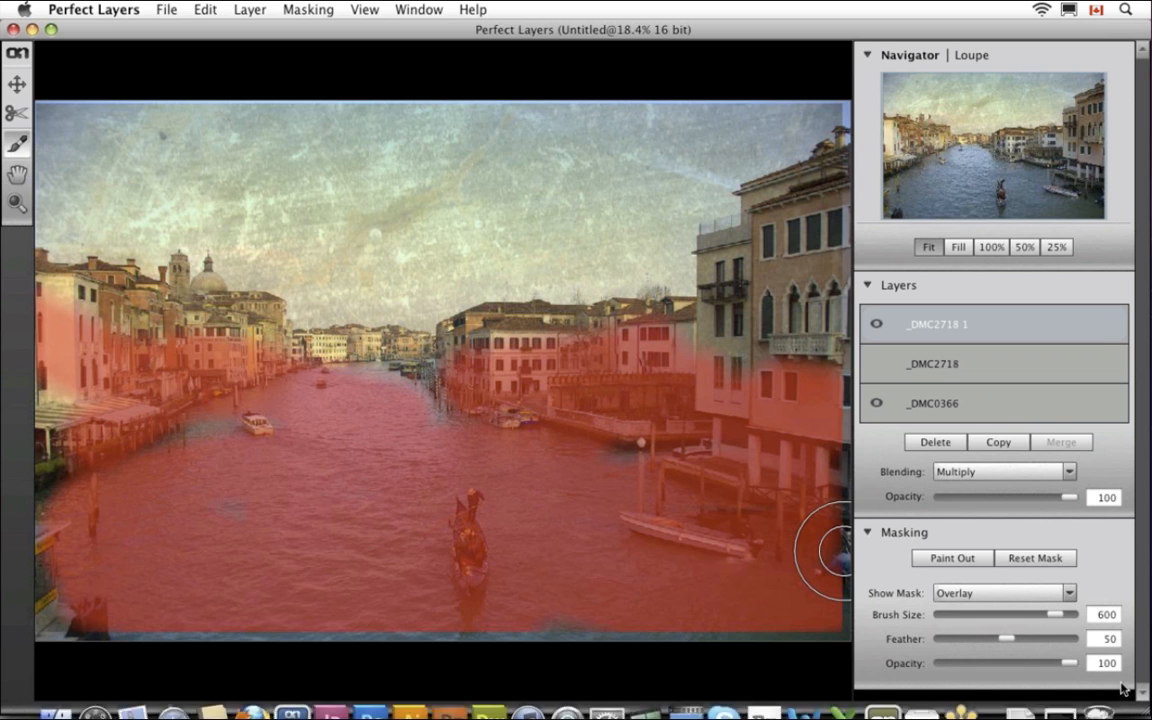
{"action": "left_click", "coordinate": [1070, 593]}
{"action": "left_click", "coordinate": [1005, 626]}
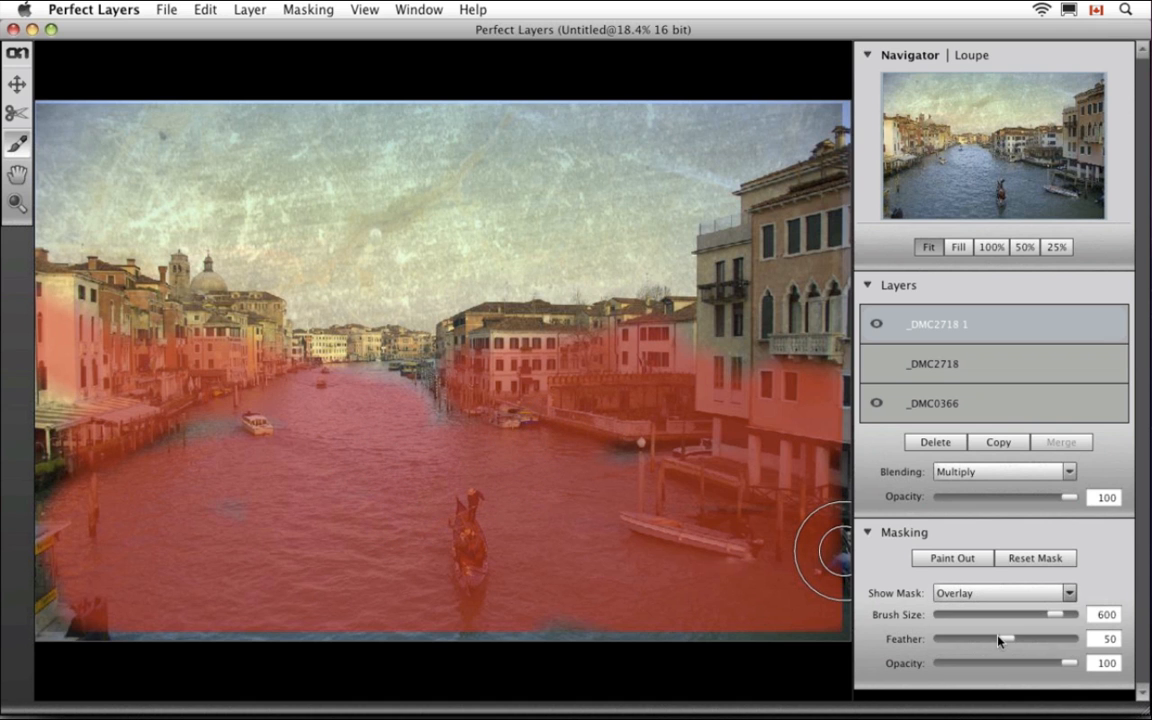
{"action": "left_click", "coordinate": [1043, 593]}
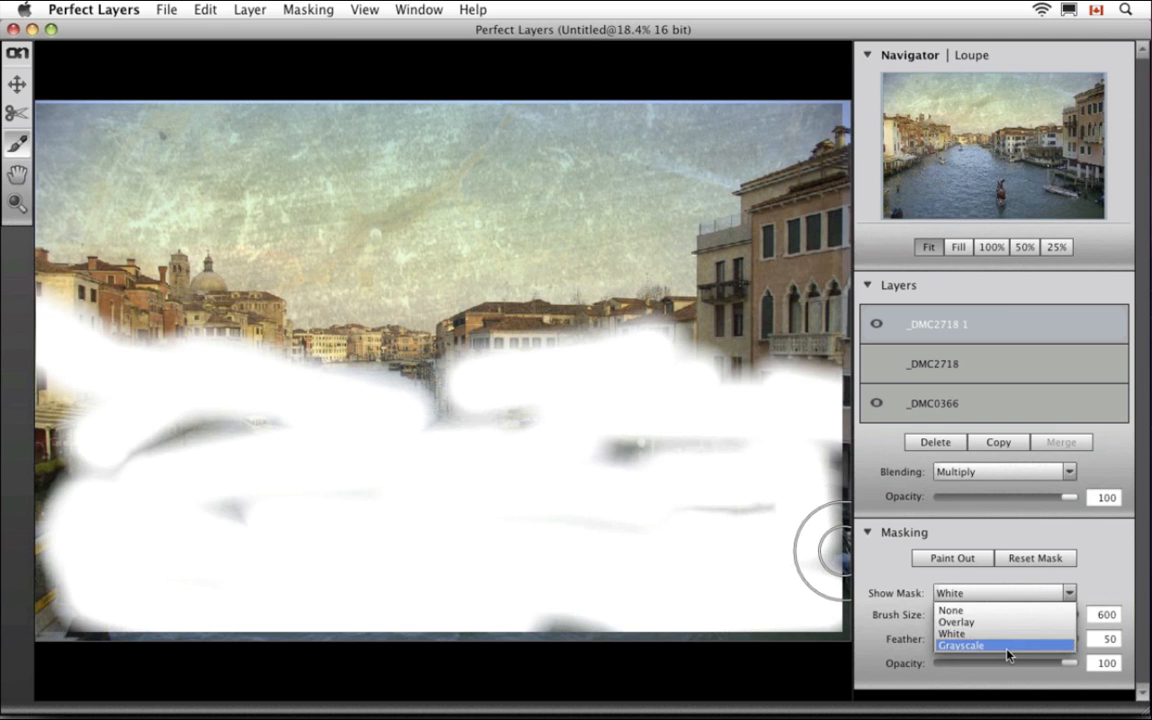
{"action": "left_click", "coordinate": [1007, 648]}
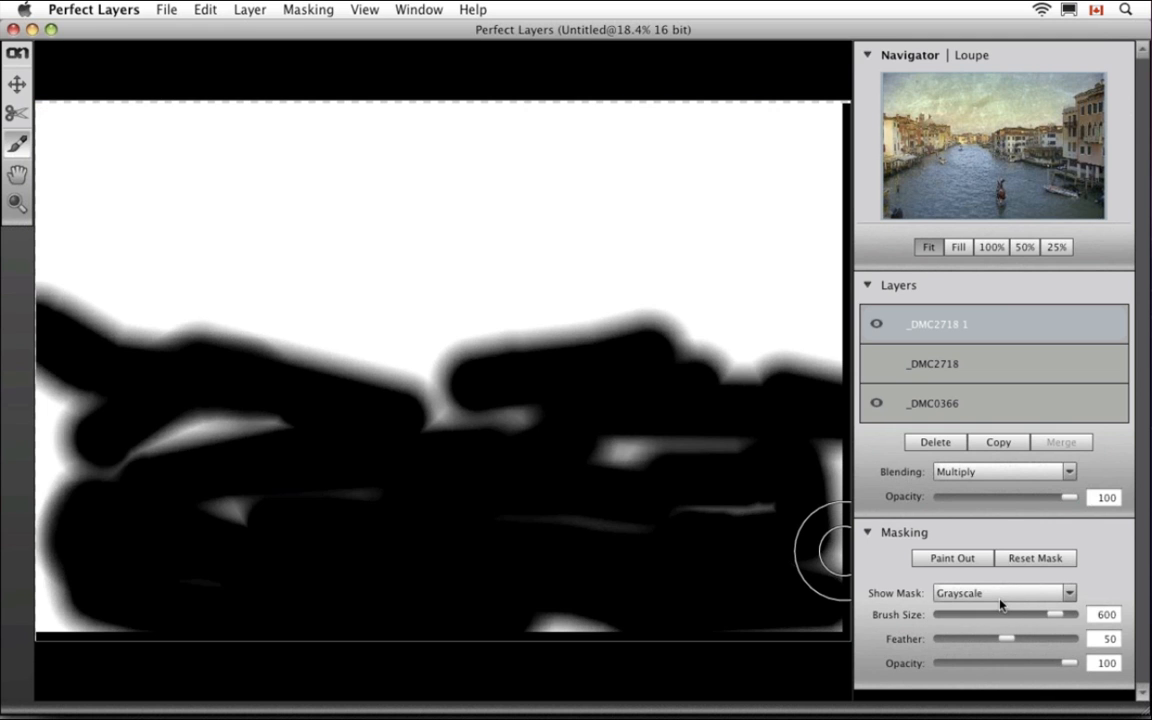
{"action": "left_click", "coordinate": [1000, 594]}
{"action": "left_click", "coordinate": [982, 622]}
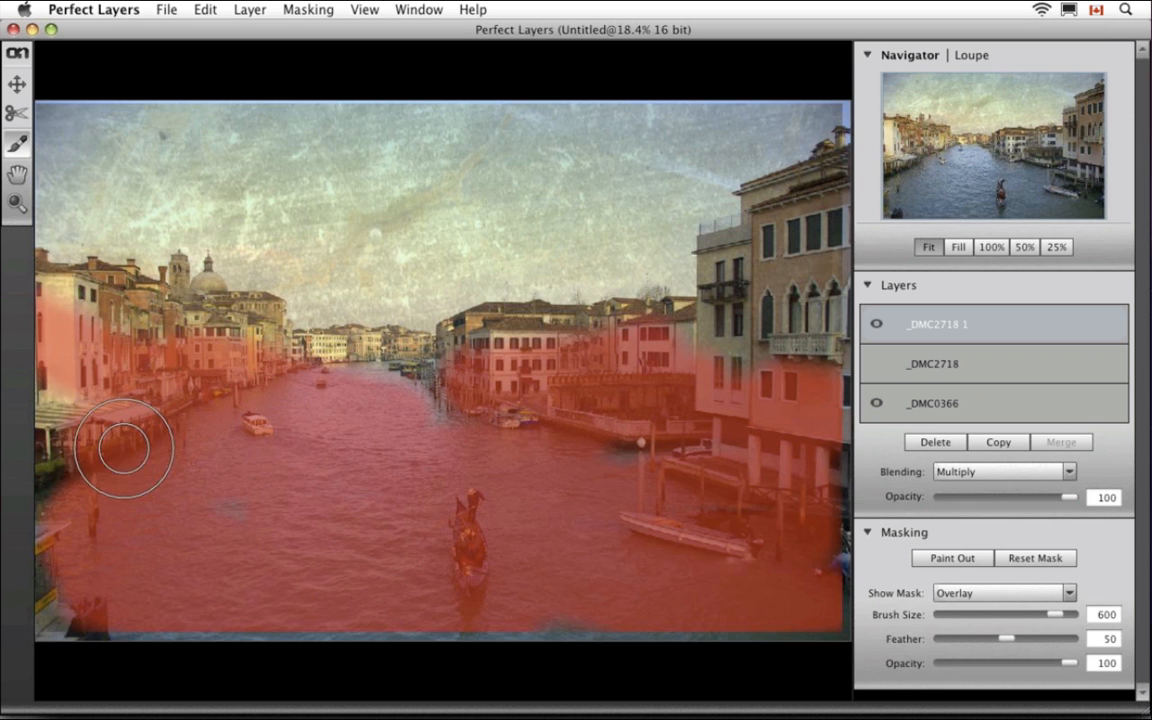
Mask the left edge, bottom strip, central quay and right facade, then hide the mask preview
{"action": "mouse_move", "coordinate": [50, 505]}
{"action": "left_mouse_down"}
{"action": "mouse_move", "coordinate": [53, 605]}
{"action": "mouse_move", "coordinate": [120, 622]}
{"action": "mouse_move", "coordinate": [146, 617]}
{"action": "mouse_move", "coordinate": [229, 522]}
{"action": "left_mouse_up"}
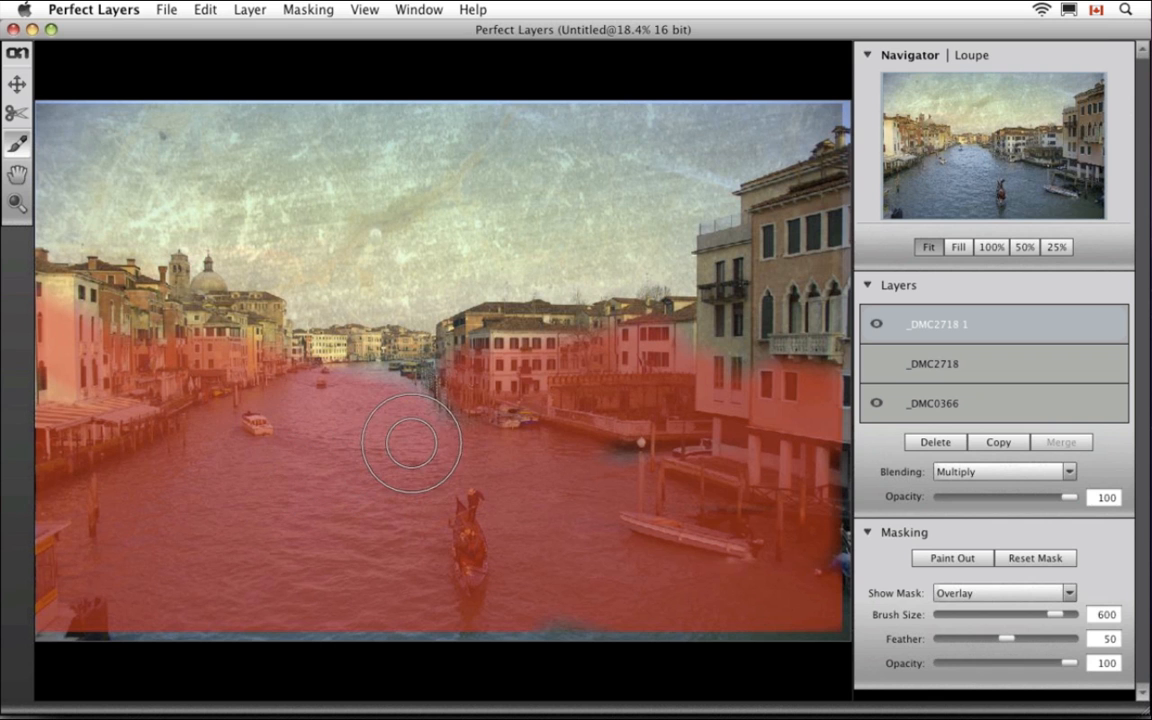
{"action": "mouse_move", "coordinate": [589, 394]}
{"action": "left_mouse_down"}
{"action": "mouse_move", "coordinate": [722, 373]}
{"action": "mouse_move", "coordinate": [825, 222]}
{"action": "mouse_move", "coordinate": [835, 328]}
{"action": "mouse_move", "coordinate": [809, 522]}
{"action": "mouse_move", "coordinate": [781, 572]}
{"action": "left_mouse_up"}
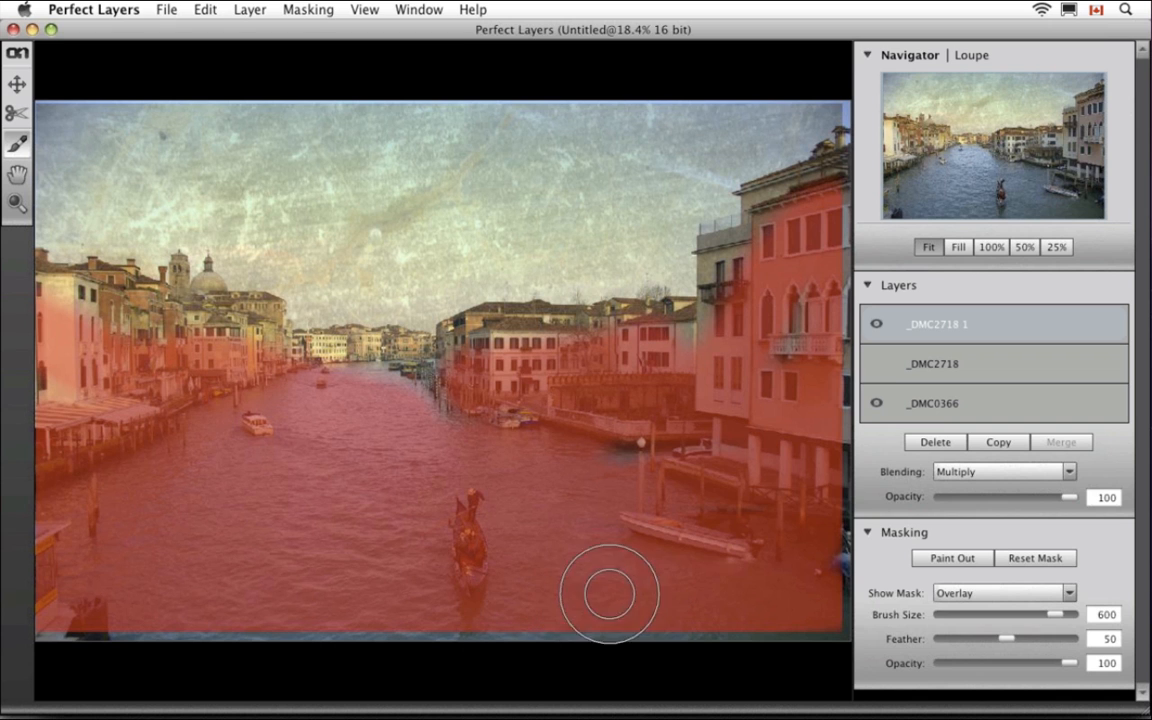
{"action": "left_click", "coordinate": [966, 594]}
{"action": "left_click", "coordinate": [966, 619]}
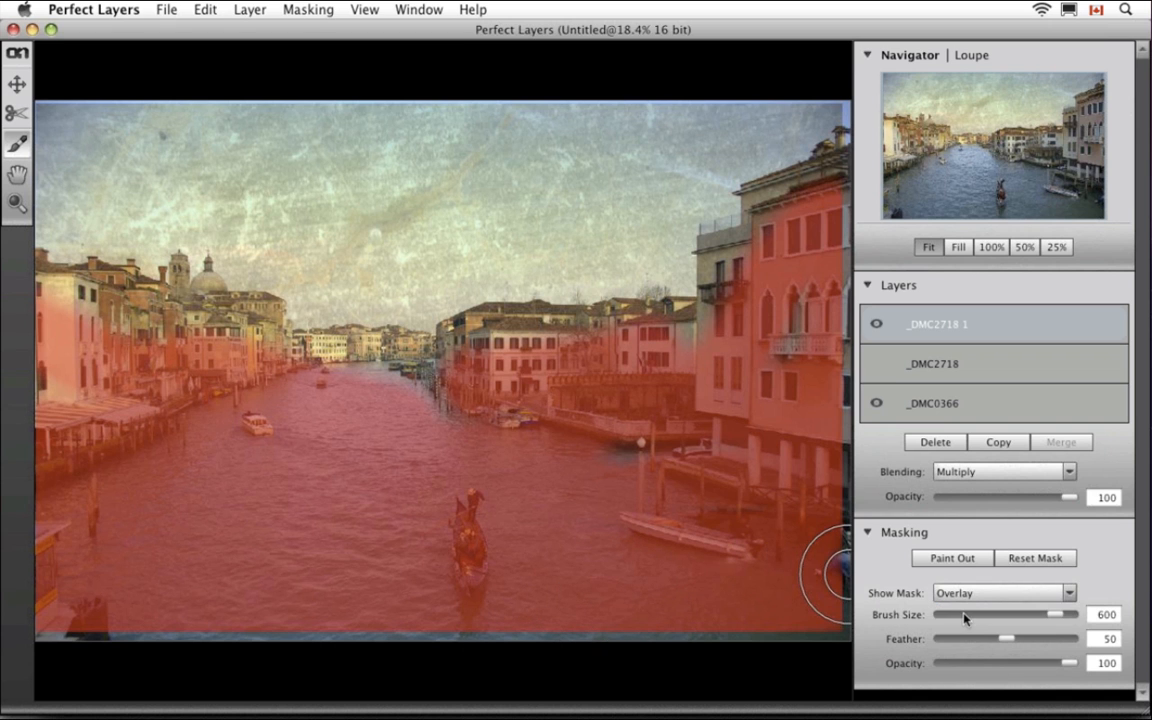
{"action": "key", "text": "super+r"}
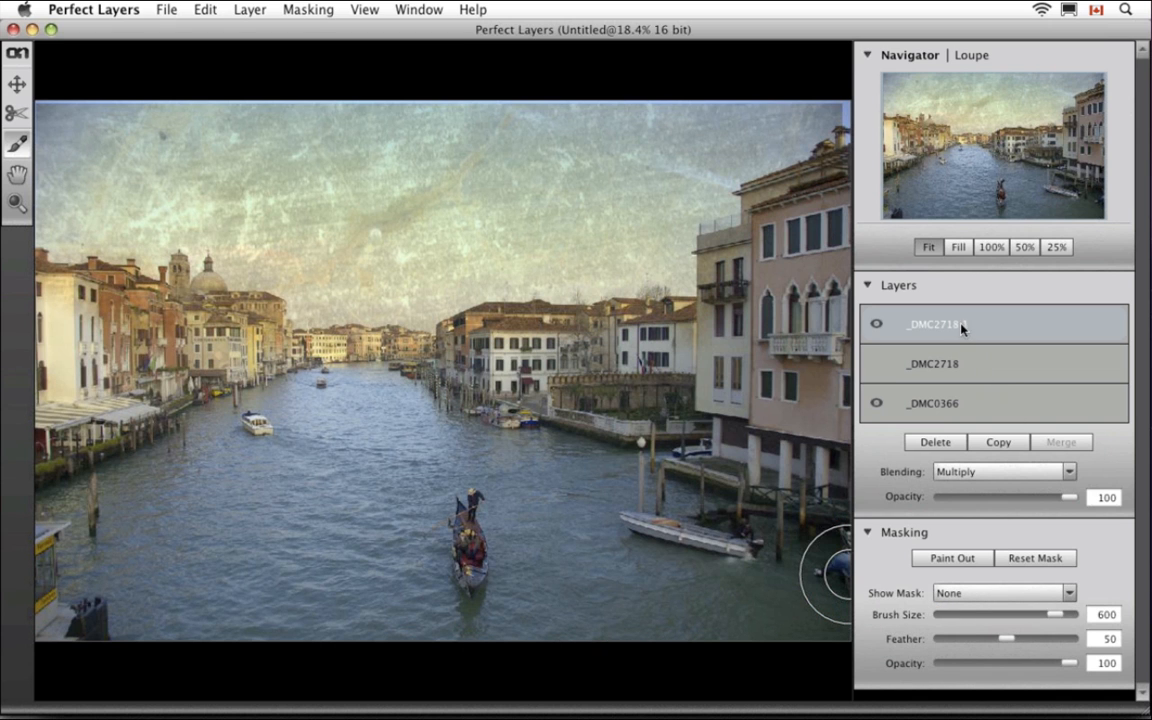
Hide the _DMC2718 1 copy and make the original _DMC2718 layer visible and active
{"action": "left_click", "coordinate": [875, 326]}
{"action": "left_click", "coordinate": [887, 369]}
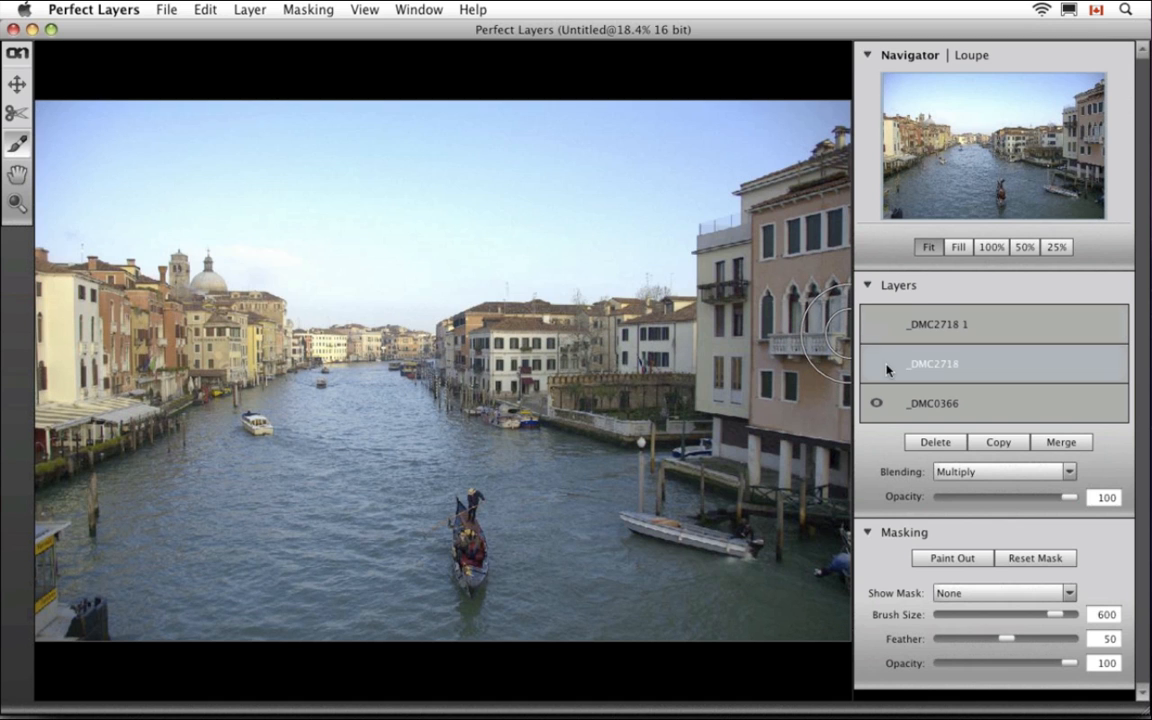
{"action": "left_click", "coordinate": [877, 365]}
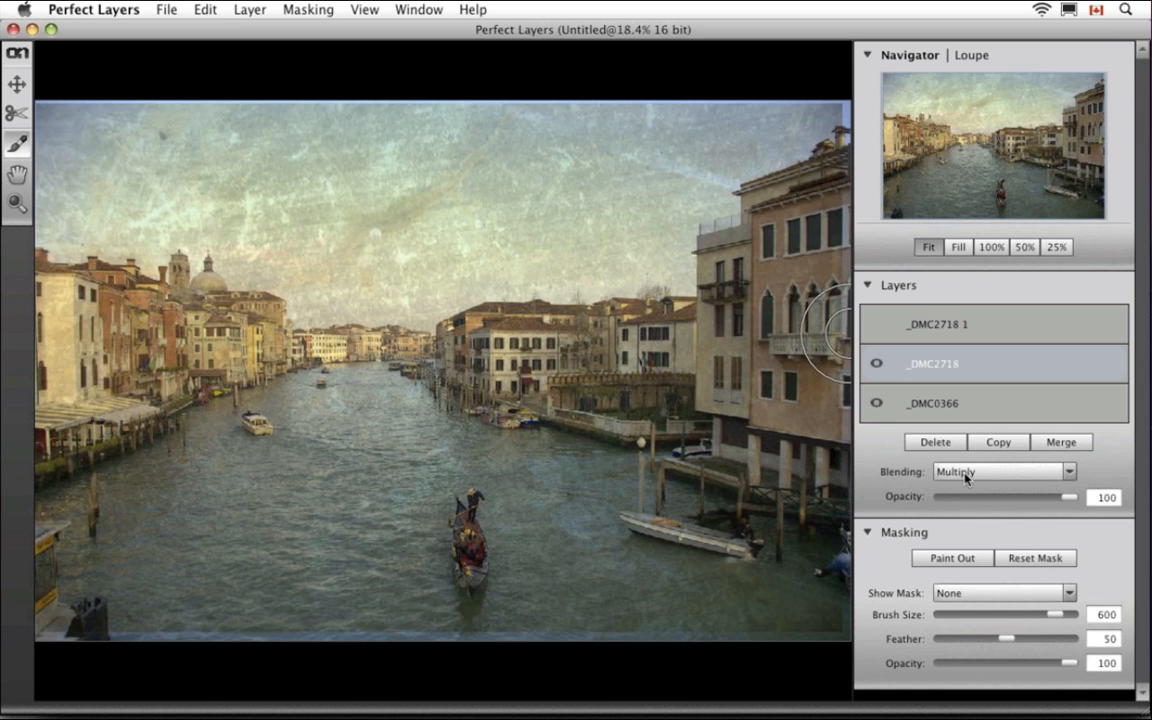
Blend _DMC2718 in Overlay mode at 100 opacity after trying Lighten
{"action": "left_click", "coordinate": [966, 474]}
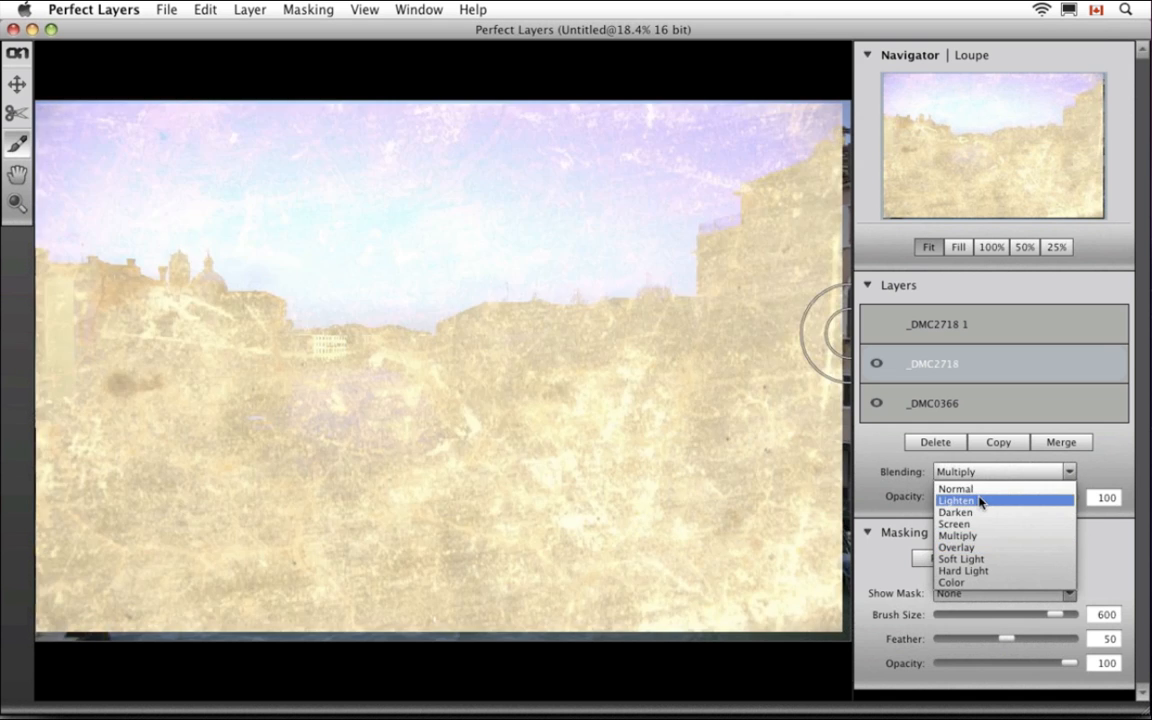
{"action": "left_click", "coordinate": [977, 501]}
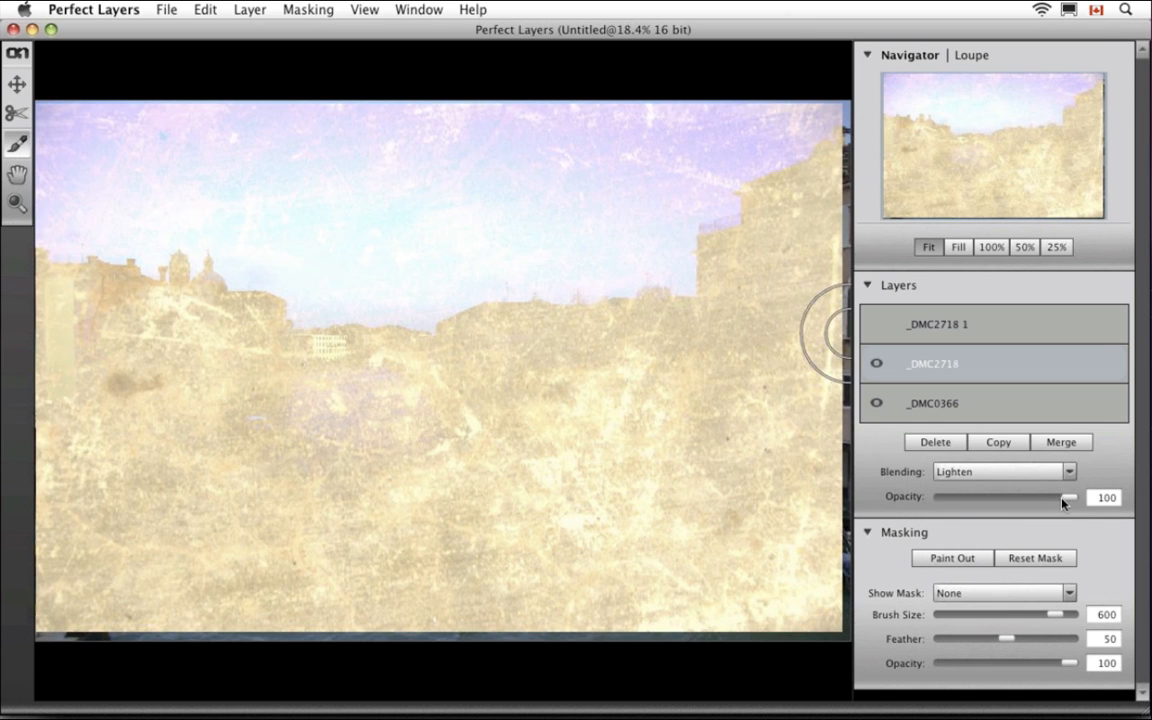
{"action": "left_click_drag", "start_coordinate": [1066, 500], "coordinate": [983, 499]}
{"action": "left_click", "coordinate": [981, 473]}
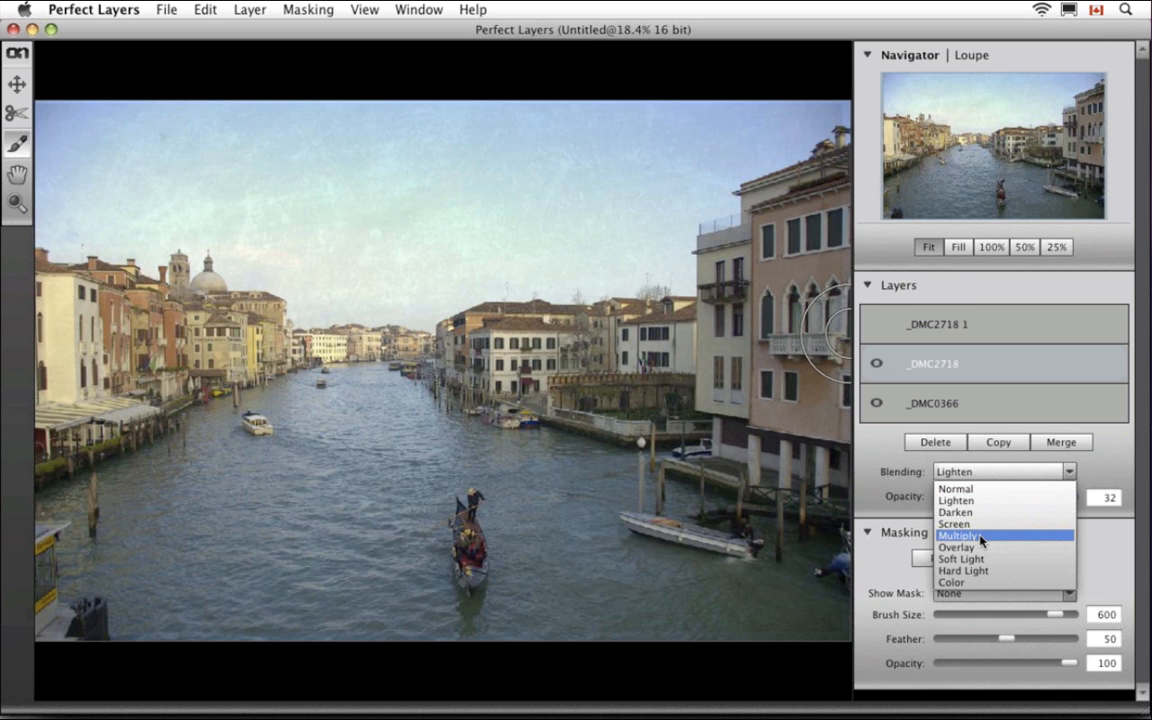
{"action": "left_click", "coordinate": [958, 547]}
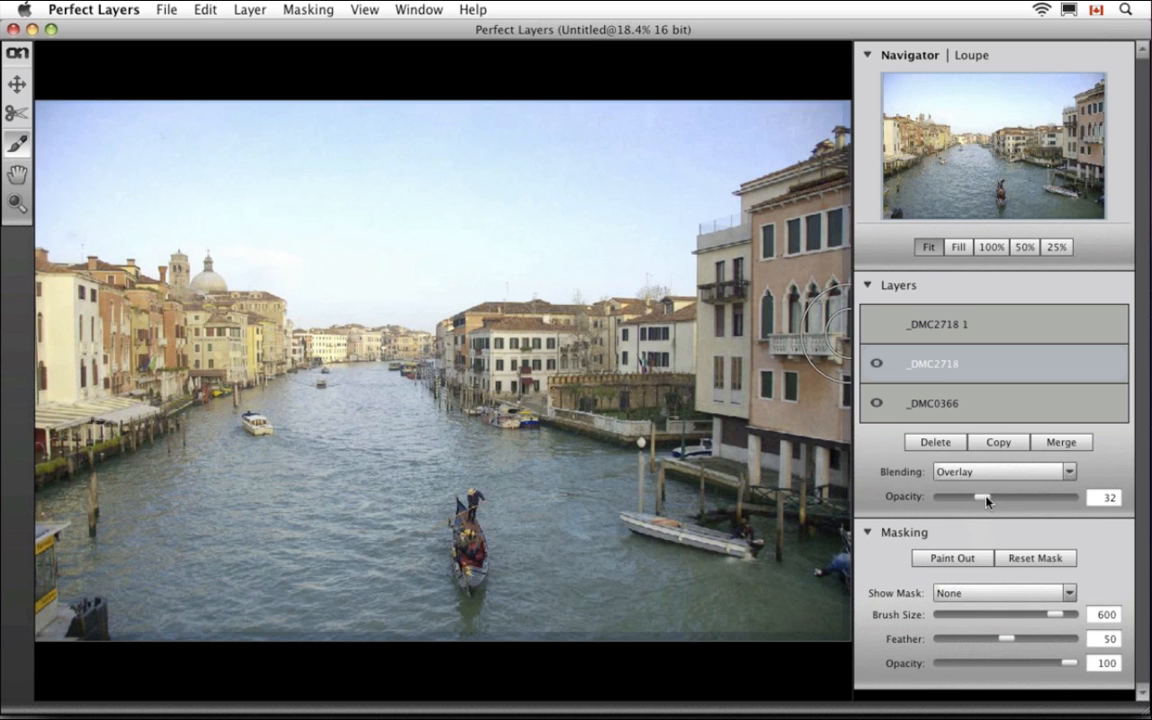
{"action": "left_click_drag", "start_coordinate": [986, 500], "coordinate": [1111, 496]}
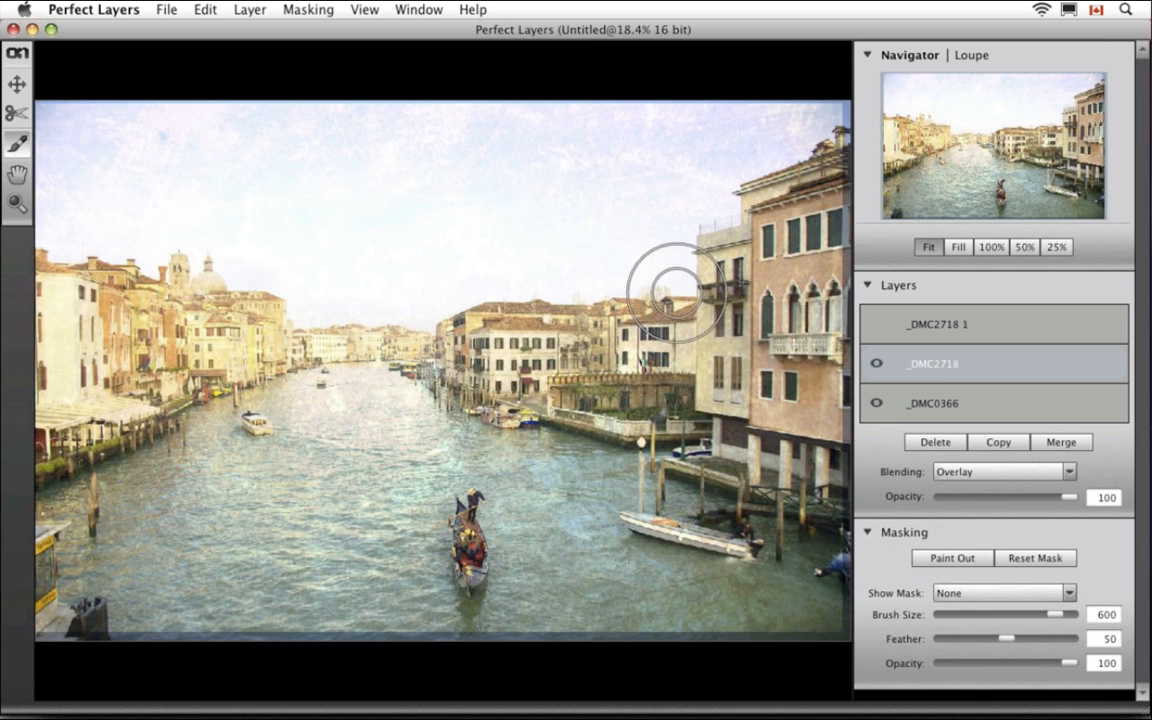
Paint the Overlay texture out of the sky, using the red overlay to catch remaining streaks
{"action": "mouse_move", "coordinate": [667, 270]}
{"action": "left_mouse_down"}
{"action": "mouse_move", "coordinate": [608, 214]}
{"action": "mouse_move", "coordinate": [393, 172]}
{"action": "mouse_move", "coordinate": [669, 151]}
{"action": "mouse_move", "coordinate": [798, 121]}
{"action": "mouse_move", "coordinate": [273, 104]}
{"action": "mouse_move", "coordinate": [132, 104]}
{"action": "mouse_move", "coordinate": [66, 118]}
{"action": "mouse_move", "coordinate": [81, 222]}
{"action": "mouse_move", "coordinate": [571, 293]}
{"action": "mouse_move", "coordinate": [760, 140]}
{"action": "mouse_move", "coordinate": [740, 64]}
{"action": "mouse_move", "coordinate": [662, 167]}
{"action": "mouse_move", "coordinate": [609, 187]}
{"action": "mouse_move", "coordinate": [601, 215]}
{"action": "mouse_move", "coordinate": [233, 168]}
{"action": "mouse_move", "coordinate": [121, 177]}
{"action": "left_mouse_up"}
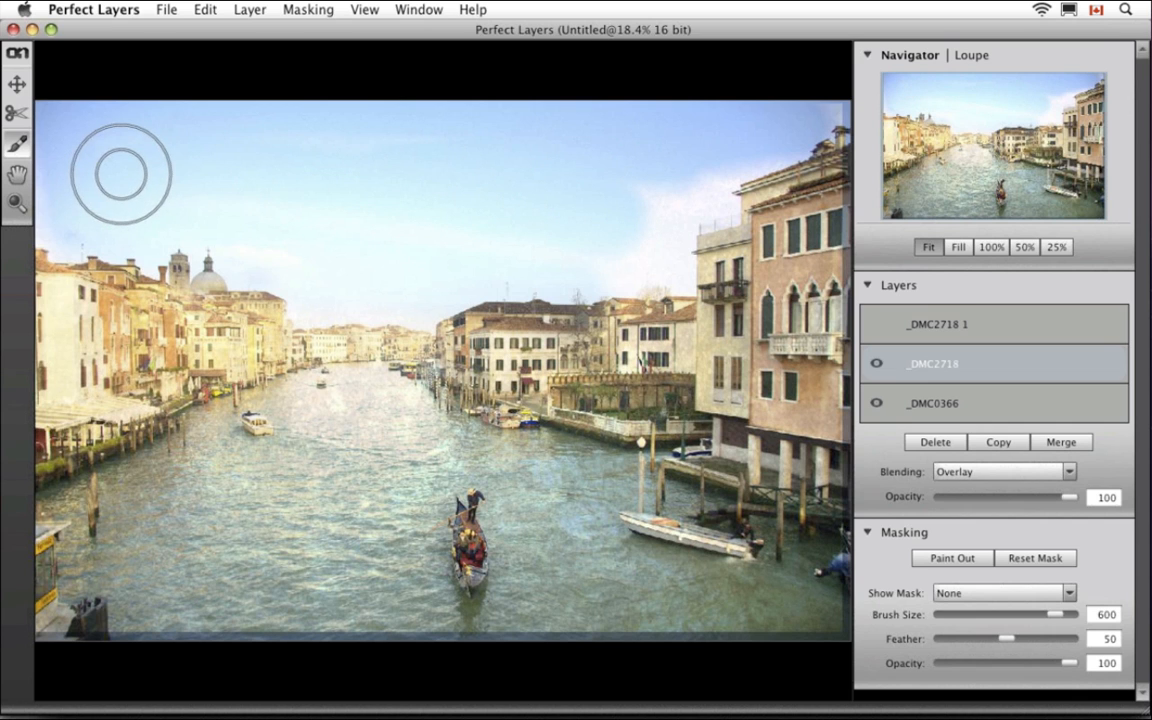
{"action": "left_click", "coordinate": [956, 593]}
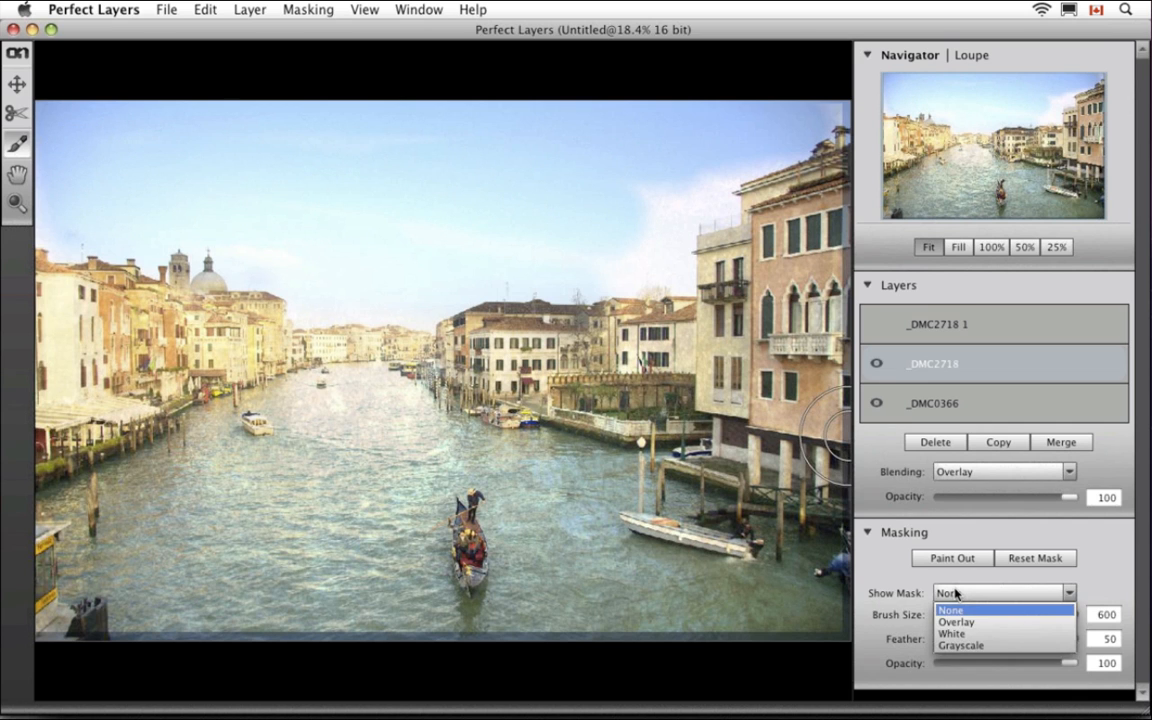
{"action": "left_click", "coordinate": [965, 621]}
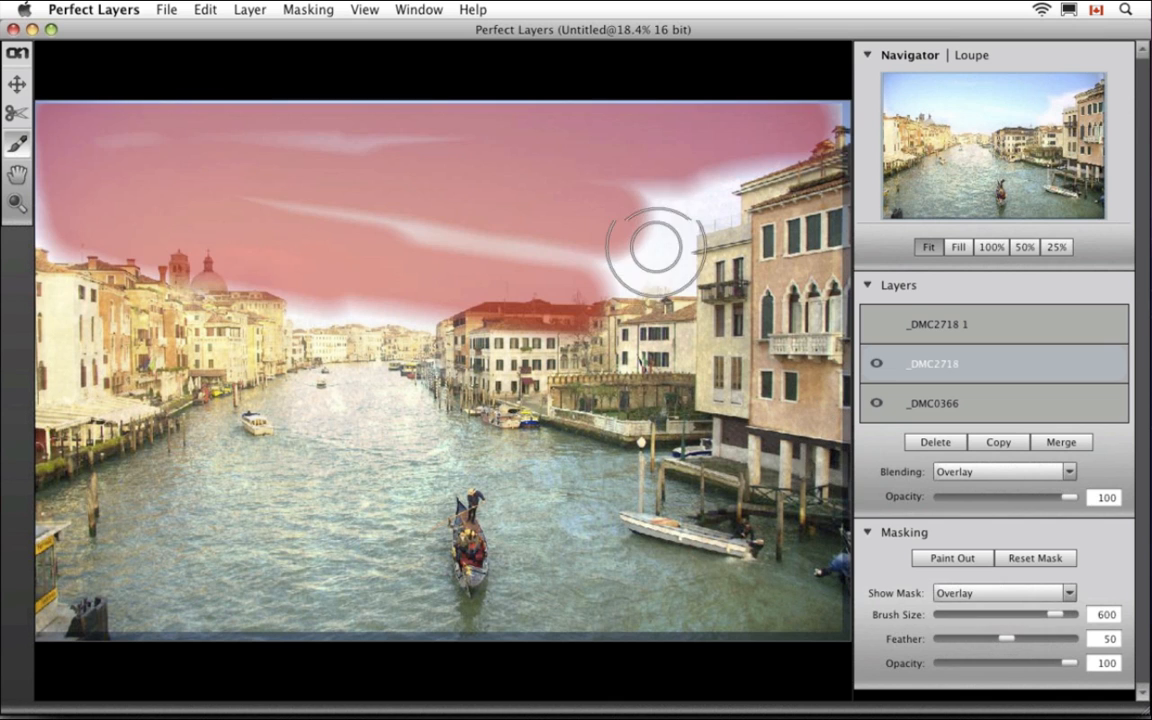
{"action": "mouse_move", "coordinate": [650, 247]}
{"action": "left_mouse_down"}
{"action": "mouse_move", "coordinate": [677, 207]}
{"action": "mouse_move", "coordinate": [720, 176]}
{"action": "mouse_move", "coordinate": [634, 198]}
{"action": "mouse_move", "coordinate": [619, 224]}
{"action": "mouse_move", "coordinate": [633, 263]}
{"action": "mouse_move", "coordinate": [219, 175]}
{"action": "left_mouse_up"}
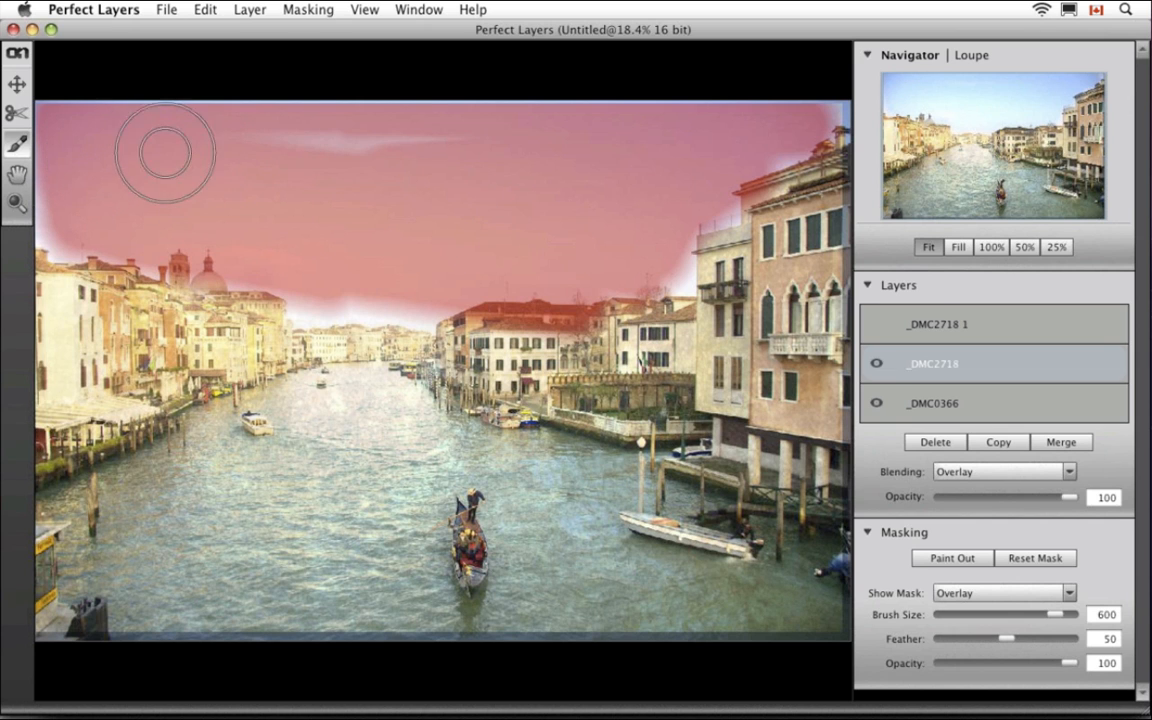
{"action": "left_click_drag", "start_coordinate": [229, 155], "coordinate": [550, 185]}
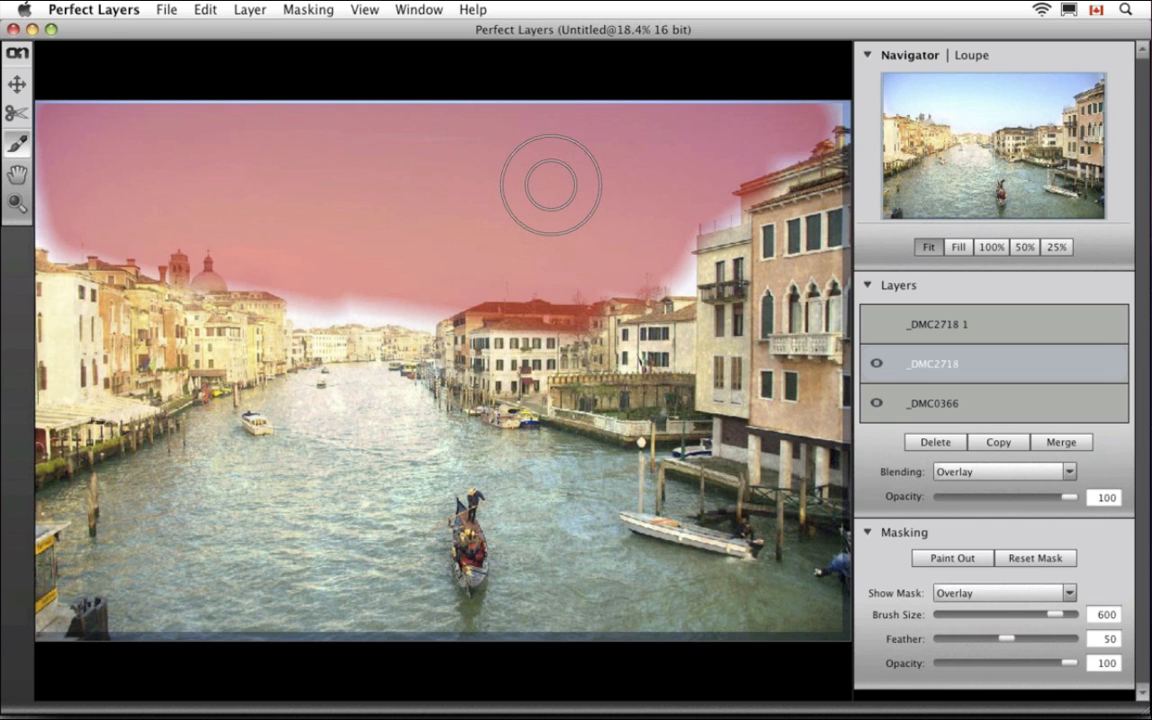
Set Show Mask to None and make the _DMC2718 1 Multiply copy visible again
{"action": "left_click", "coordinate": [945, 594]}
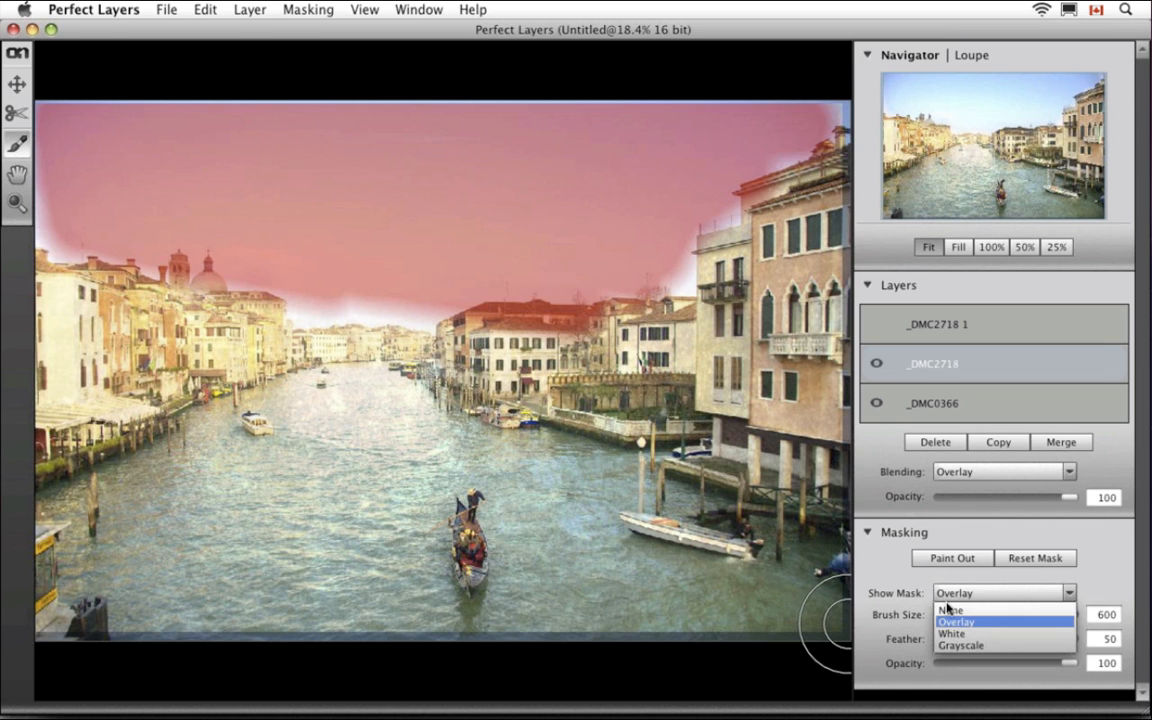
{"action": "left_click", "coordinate": [955, 620]}
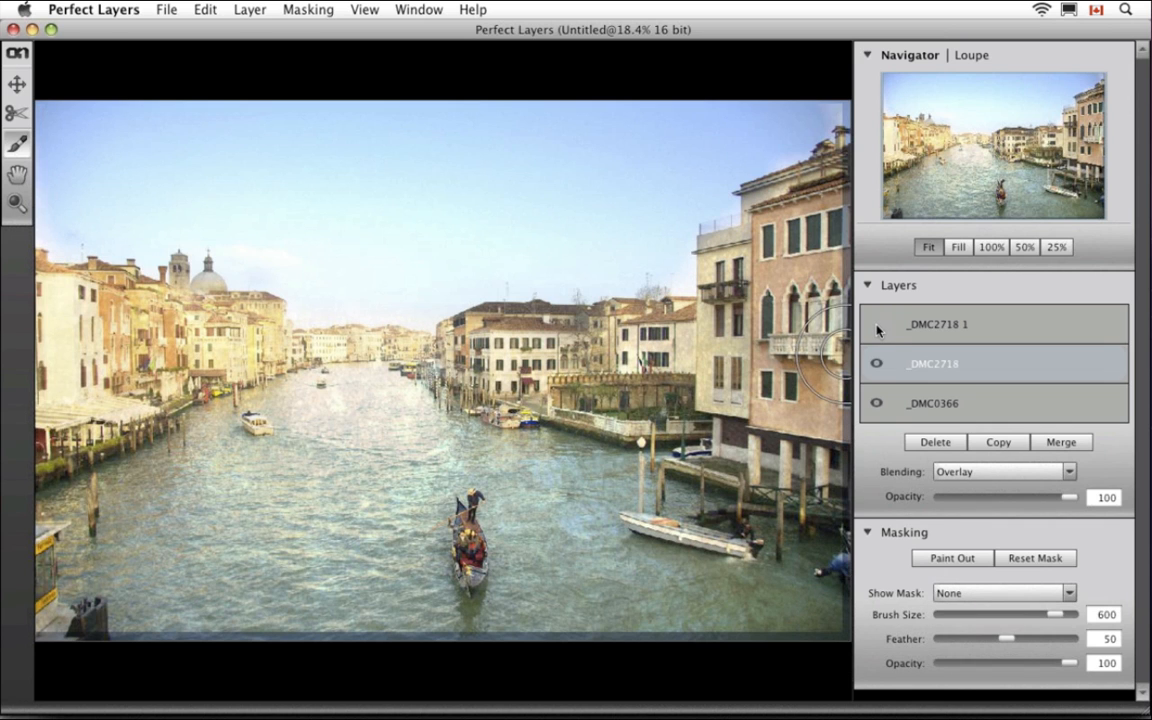
{"action": "left_click", "coordinate": [878, 332]}
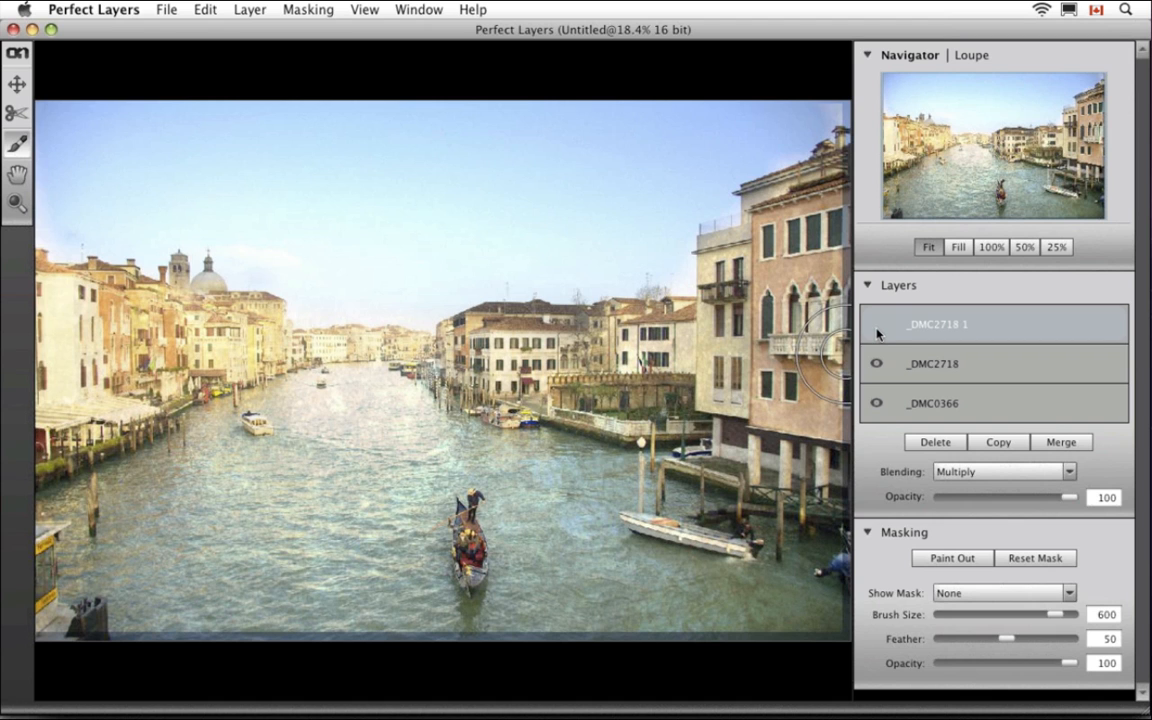
{"action": "left_click", "coordinate": [877, 328]}
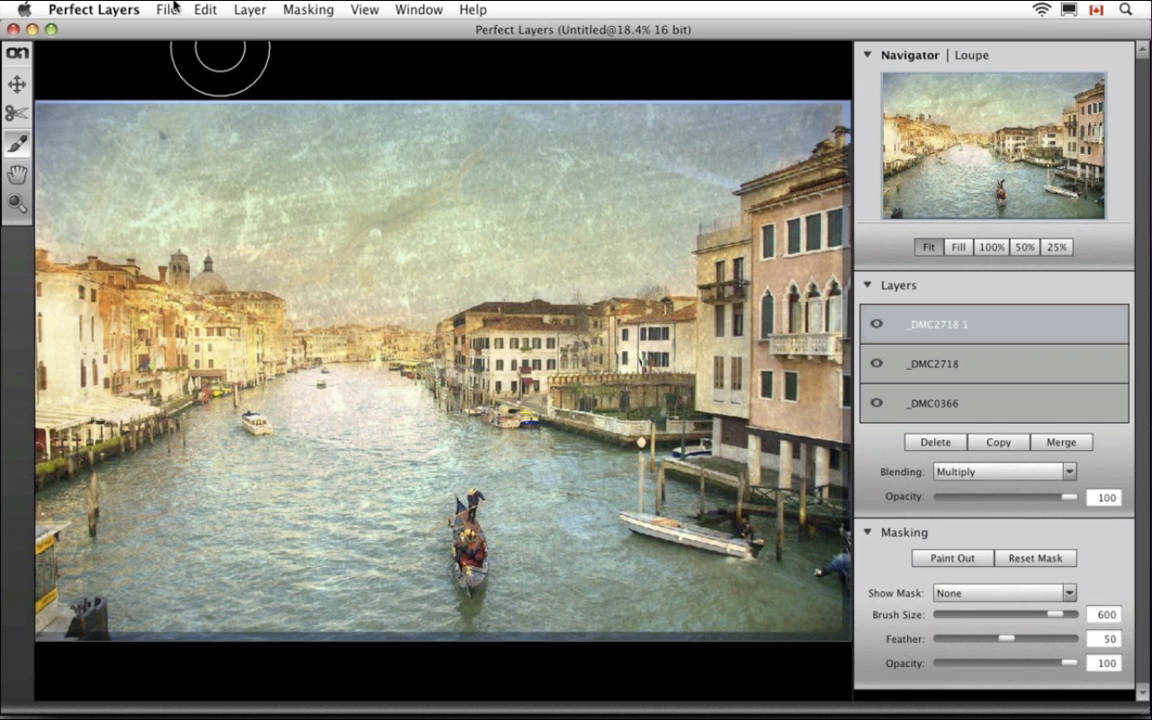
{"action": "left_click", "coordinate": [172, 9]}
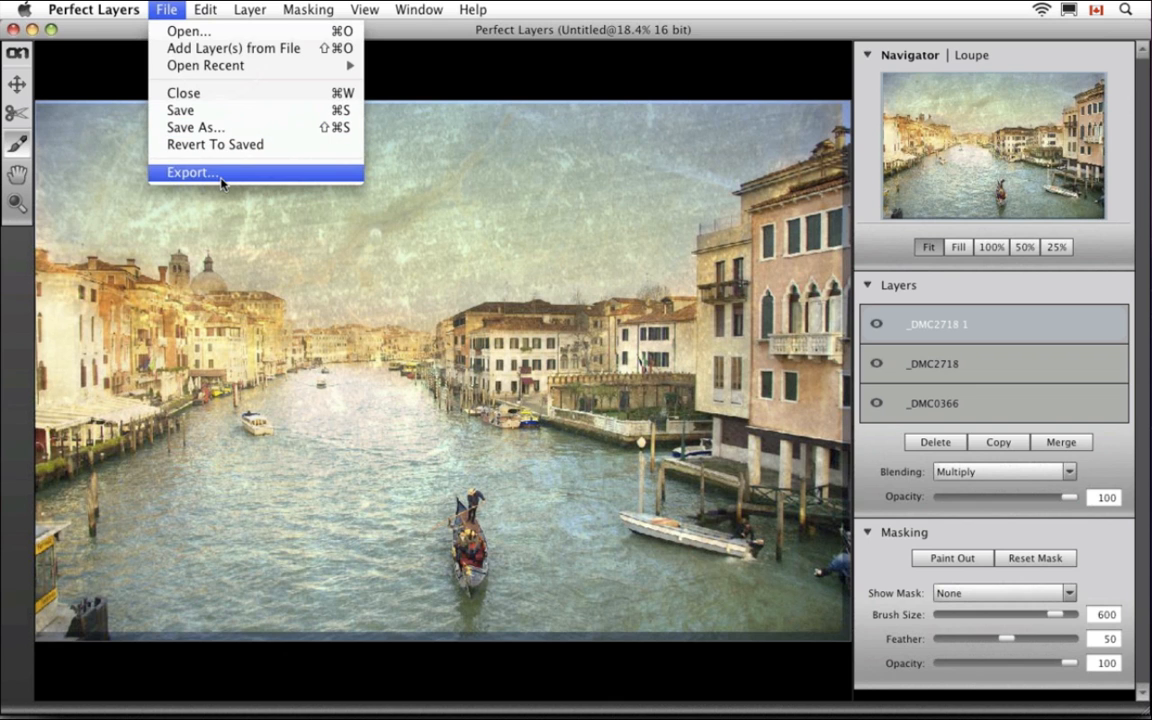
{"action": "left_click", "coordinate": [400, 78]}
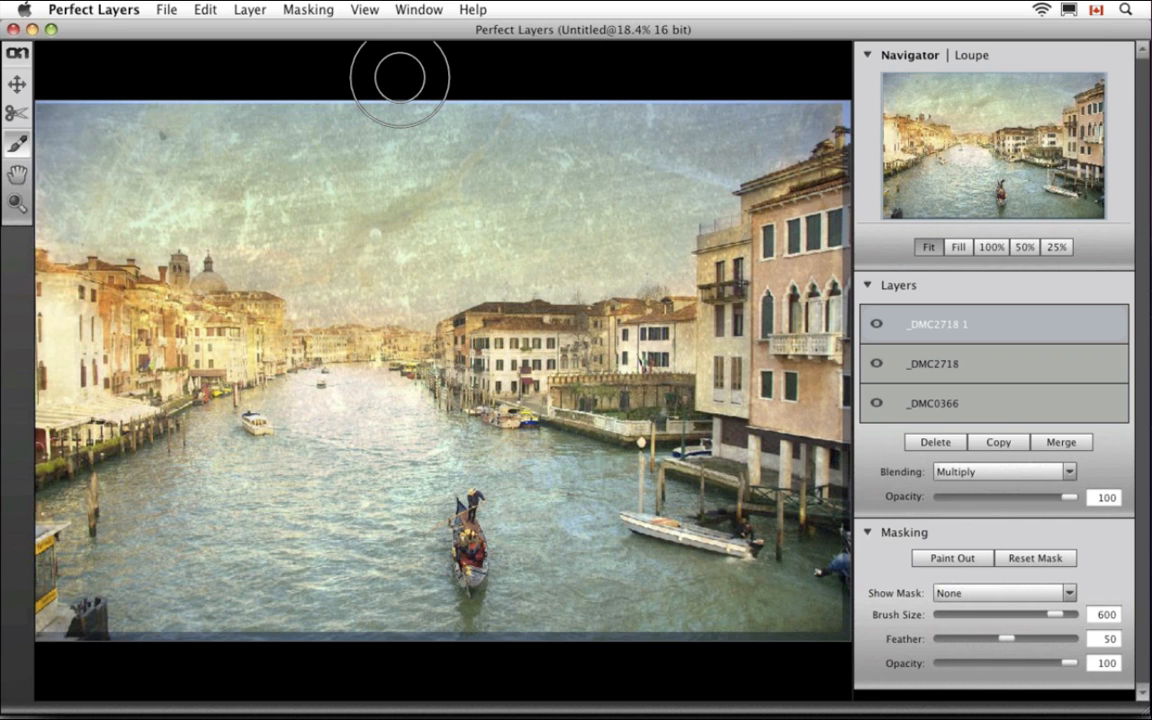
Close the untitled canal composite from the File menu, choosing Don't Save
{"action": "left_click", "coordinate": [166, 9]}
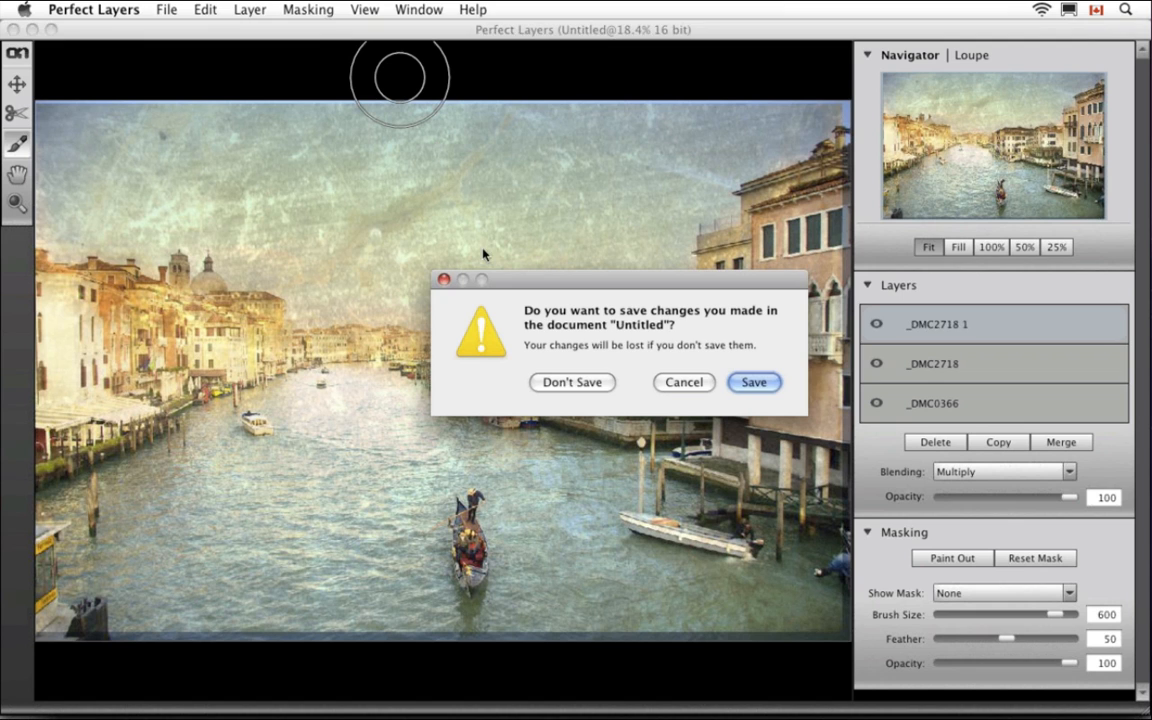
{"action": "left_click", "coordinate": [567, 385]}
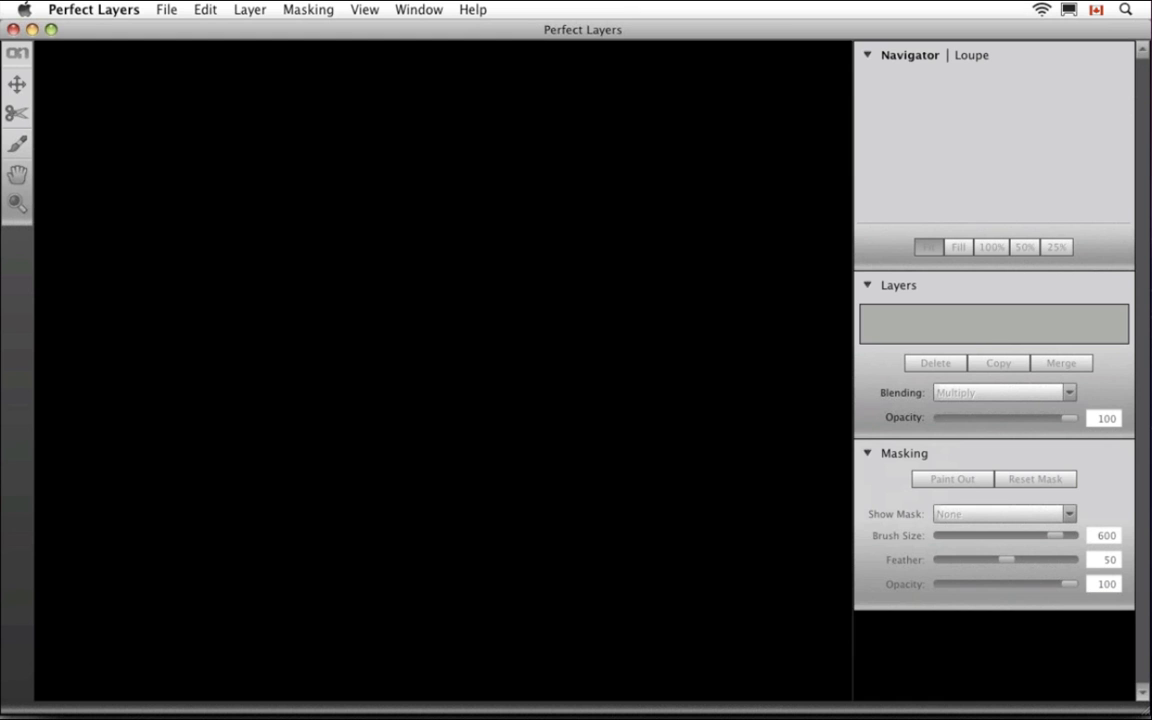
Switch to Bridge and select _DMC4168 through _DMC4170 in the layers folder
{"action": "key", "text": "super+Tab"}
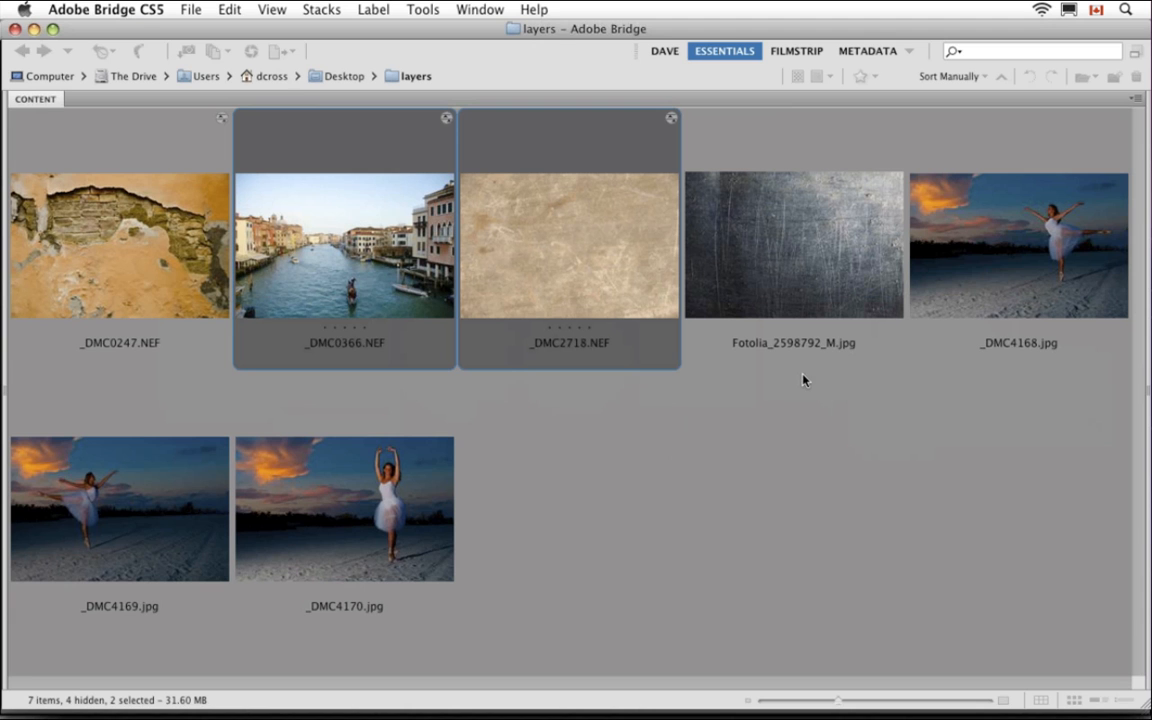
{"action": "left_click", "coordinate": [1008, 293]}
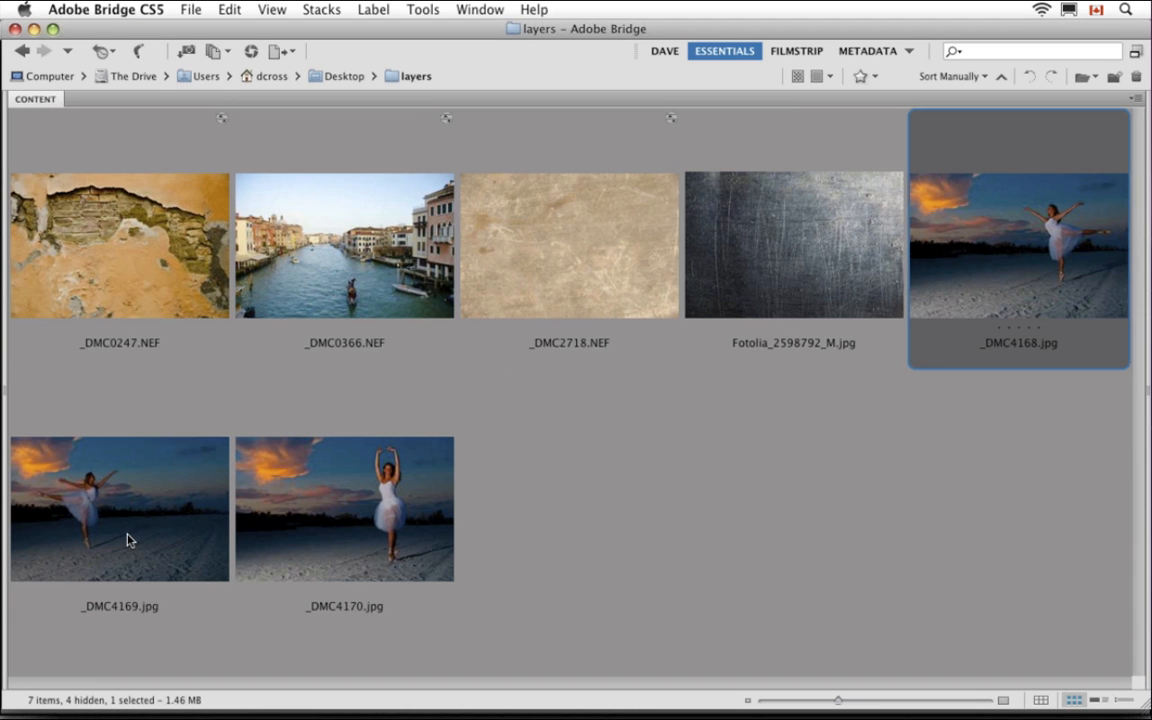
{"action": "left_click", "coordinate": [328, 528], "text": "shift"}
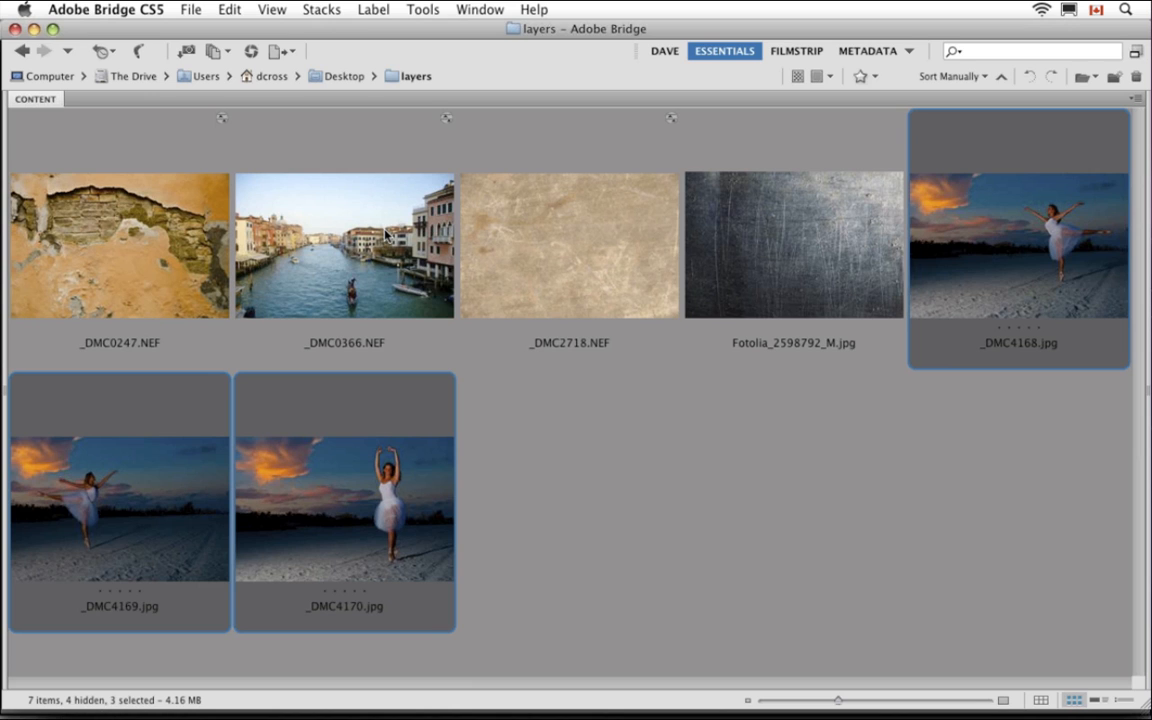
{"action": "left_click", "coordinate": [437, 10]}
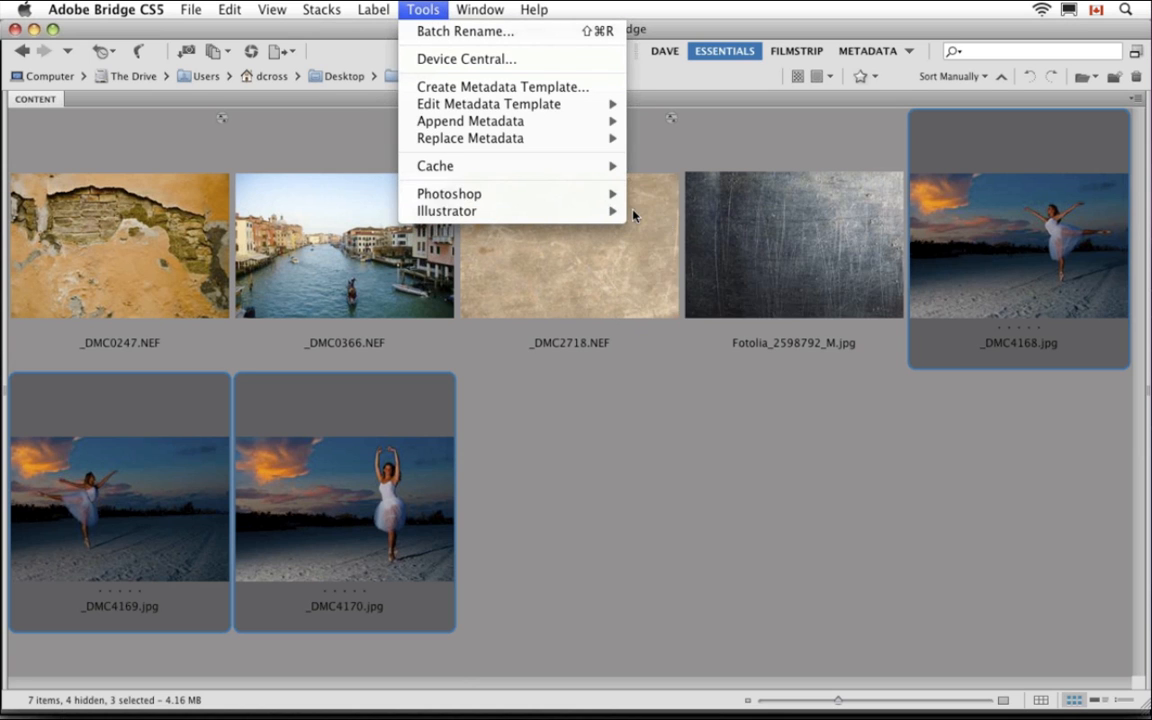
{"action": "mouse_move", "coordinate": [600, 193]}
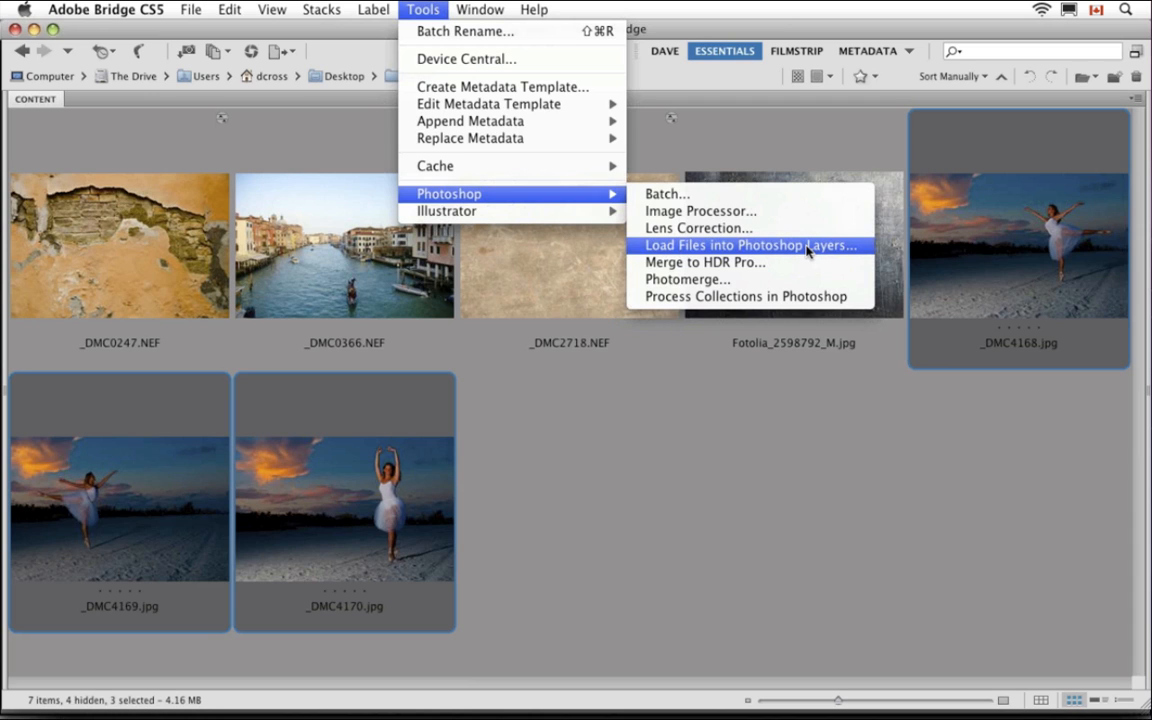
{"action": "left_click", "coordinate": [767, 446]}
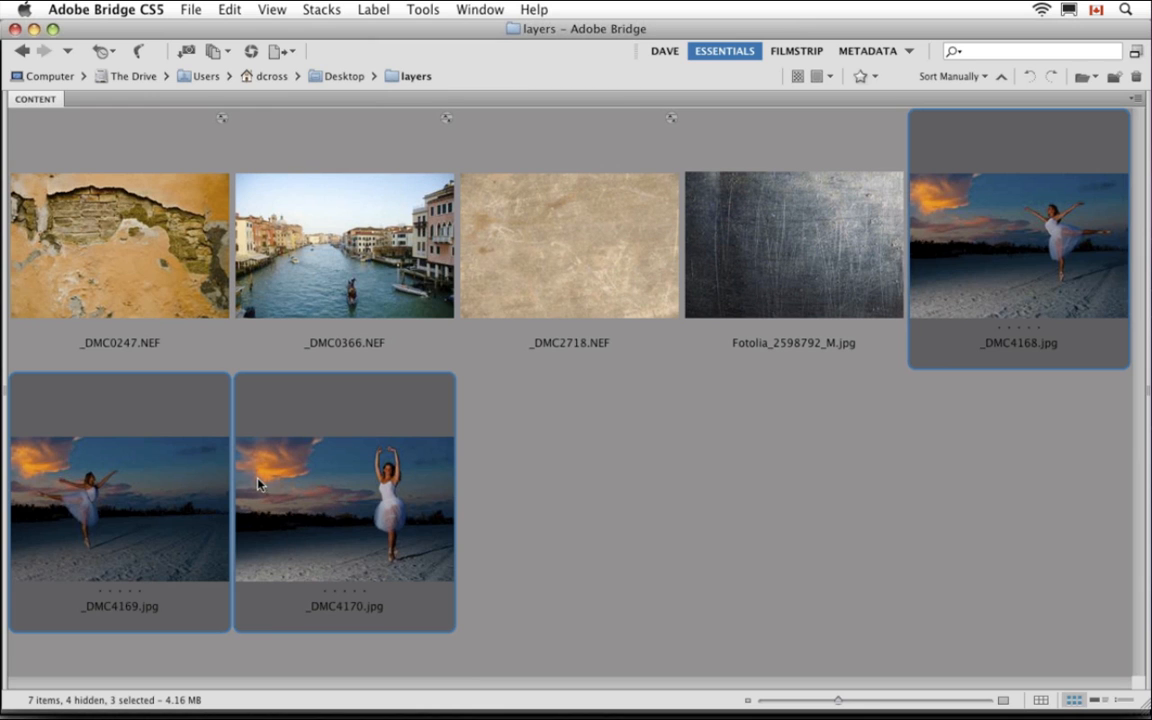
Open the selected ballerina photos with Open With > Perfect Layers 0.9.0
{"action": "right_click", "coordinate": [170, 457]}
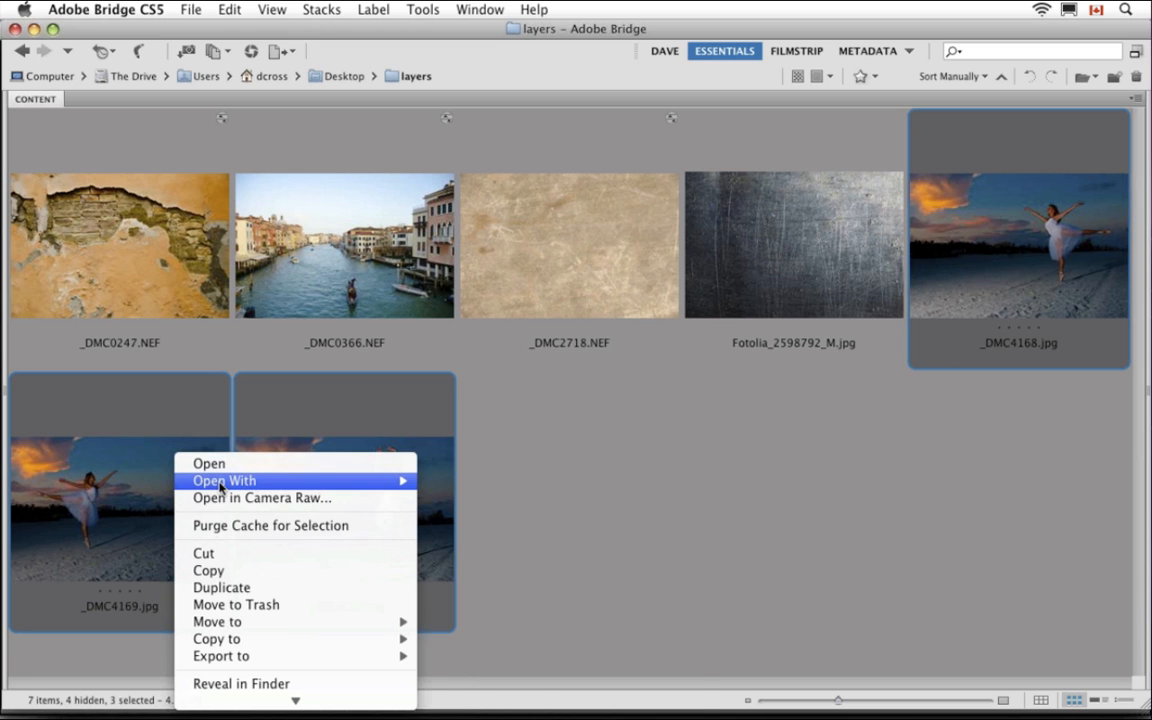
{"action": "mouse_move", "coordinate": [225, 481]}
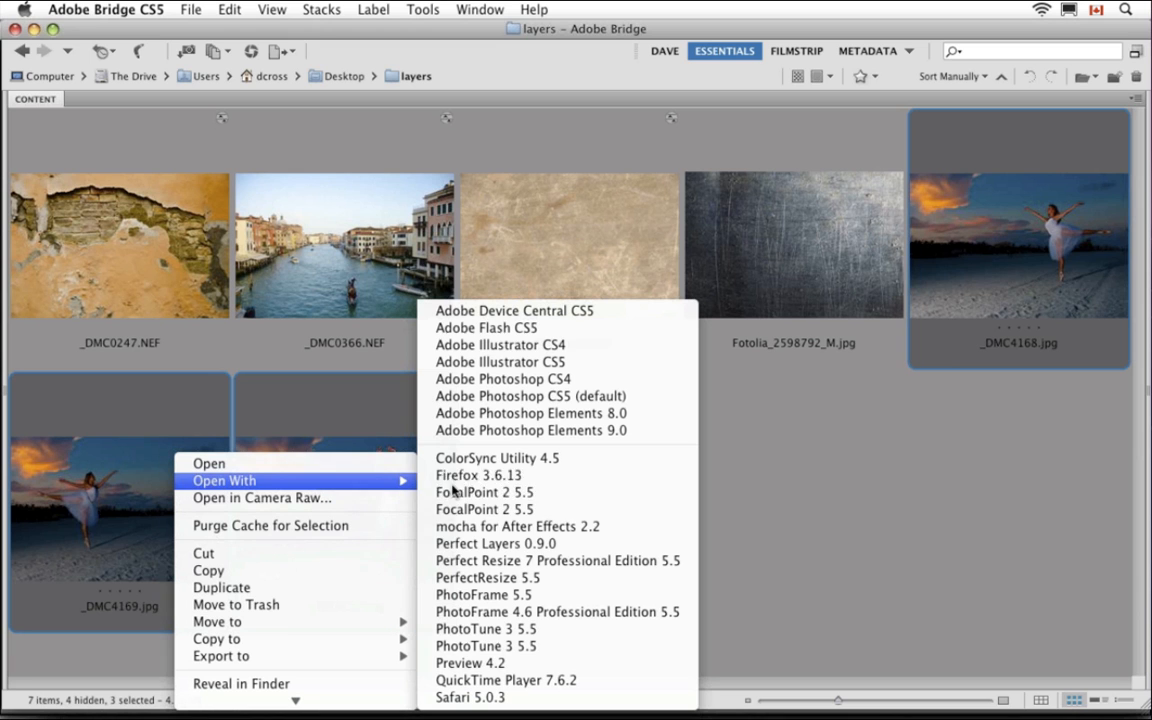
{"action": "left_click", "coordinate": [559, 544]}
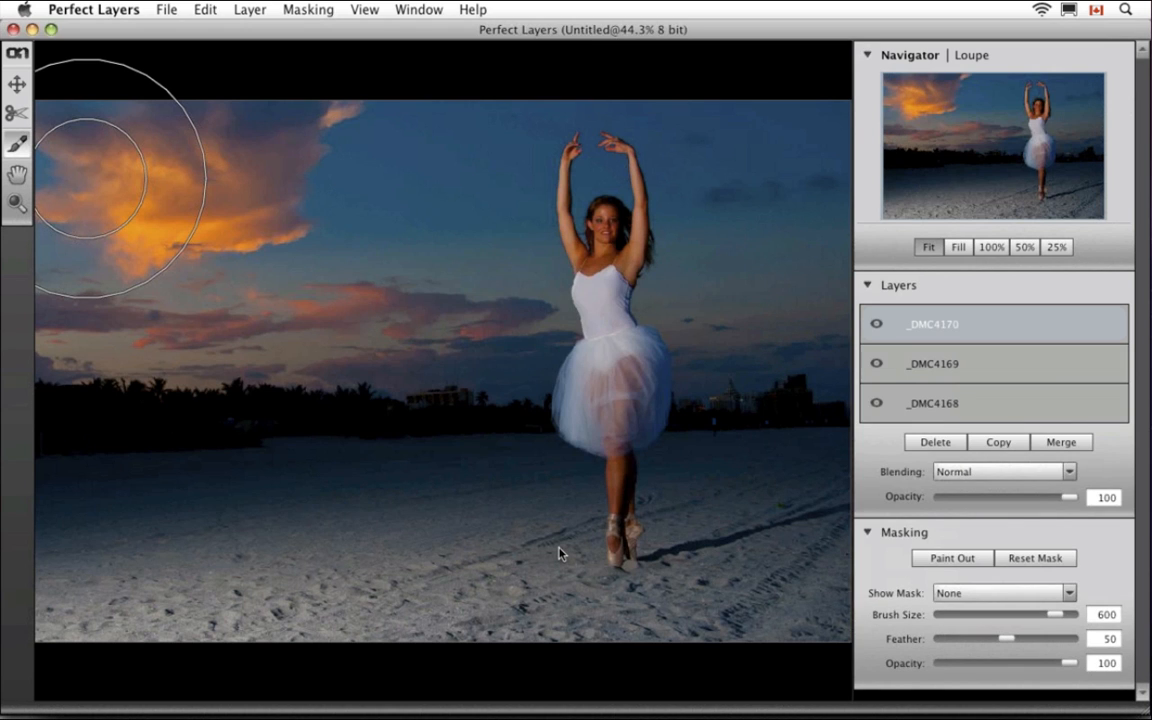
{"action": "key", "text": "bracketleft"}
{"action": "key", "text": "bracketleft"}
{"action": "key", "text": "bracketleft"}
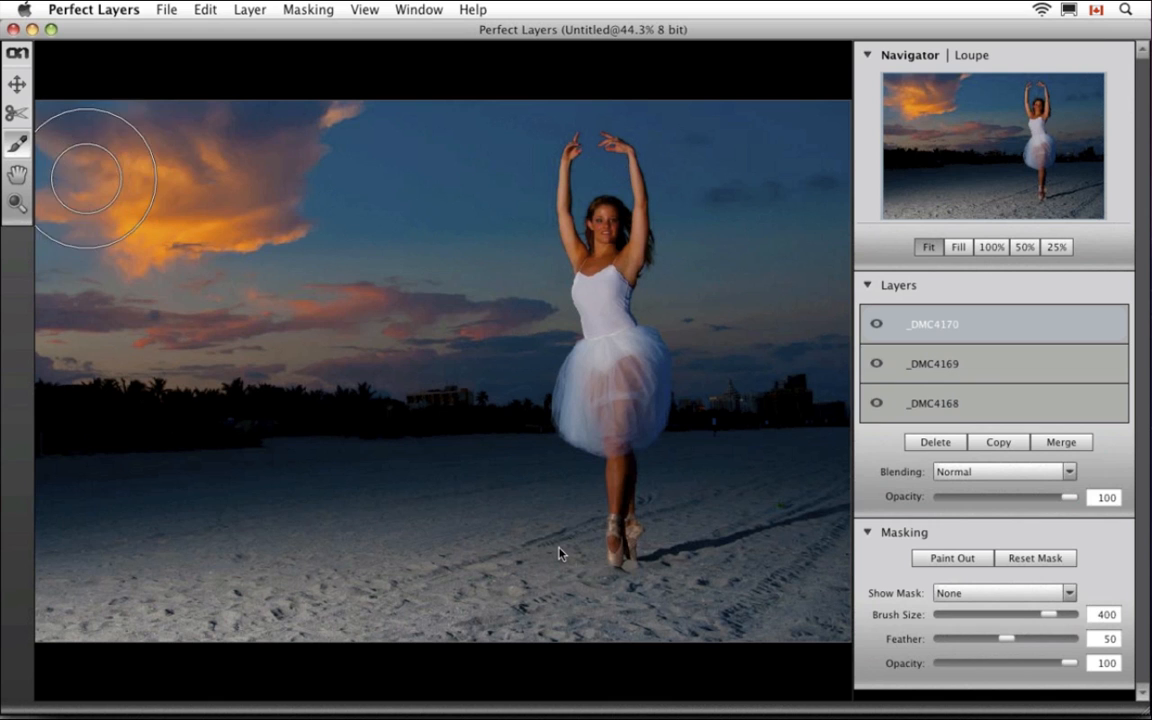
{"action": "left_click", "coordinate": [17, 85]}
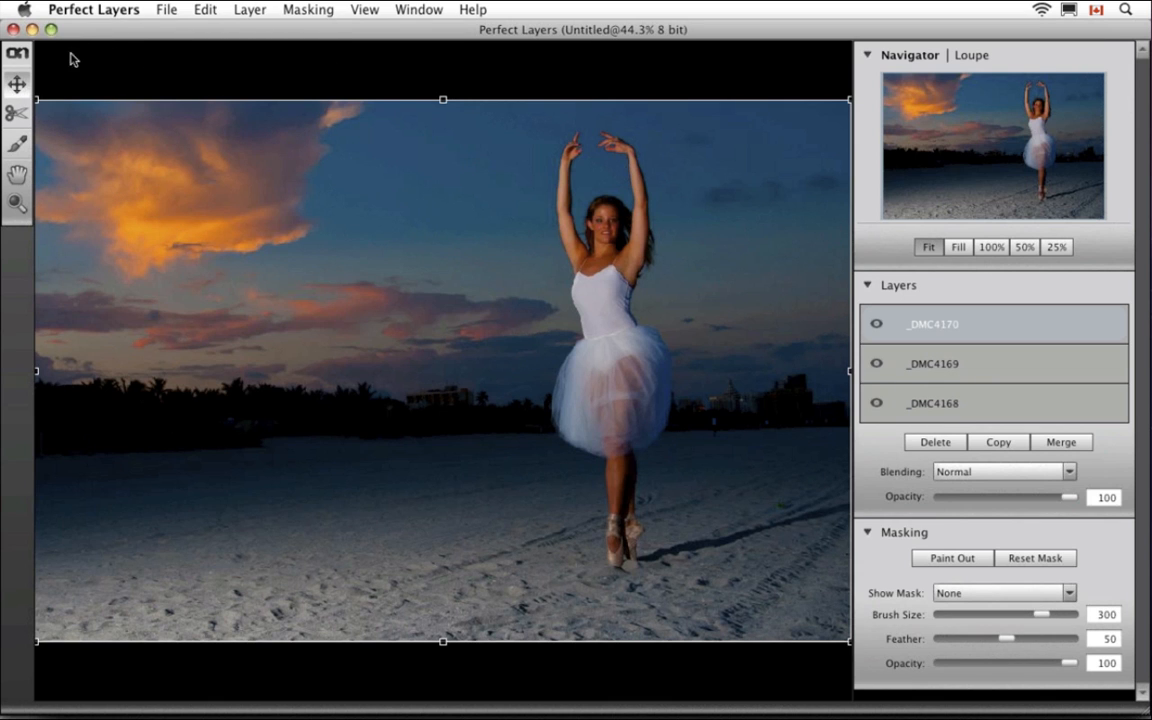
{"action": "left_click", "coordinate": [876, 325]}
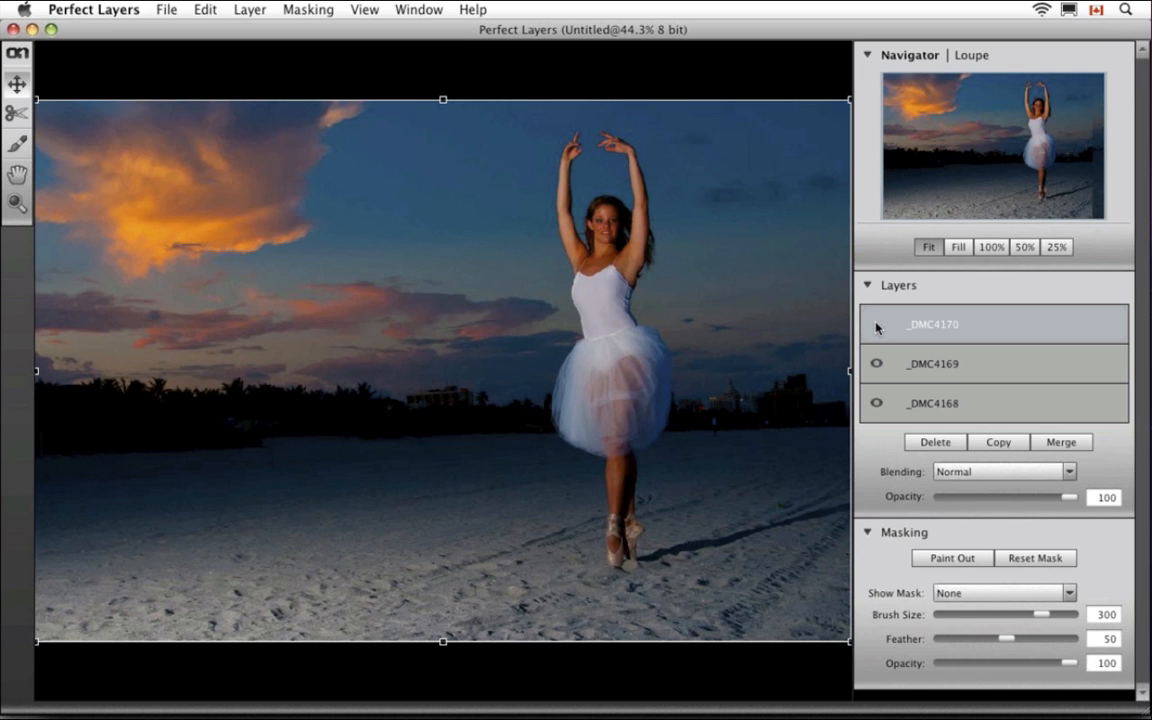
{"action": "left_click", "coordinate": [876, 364]}
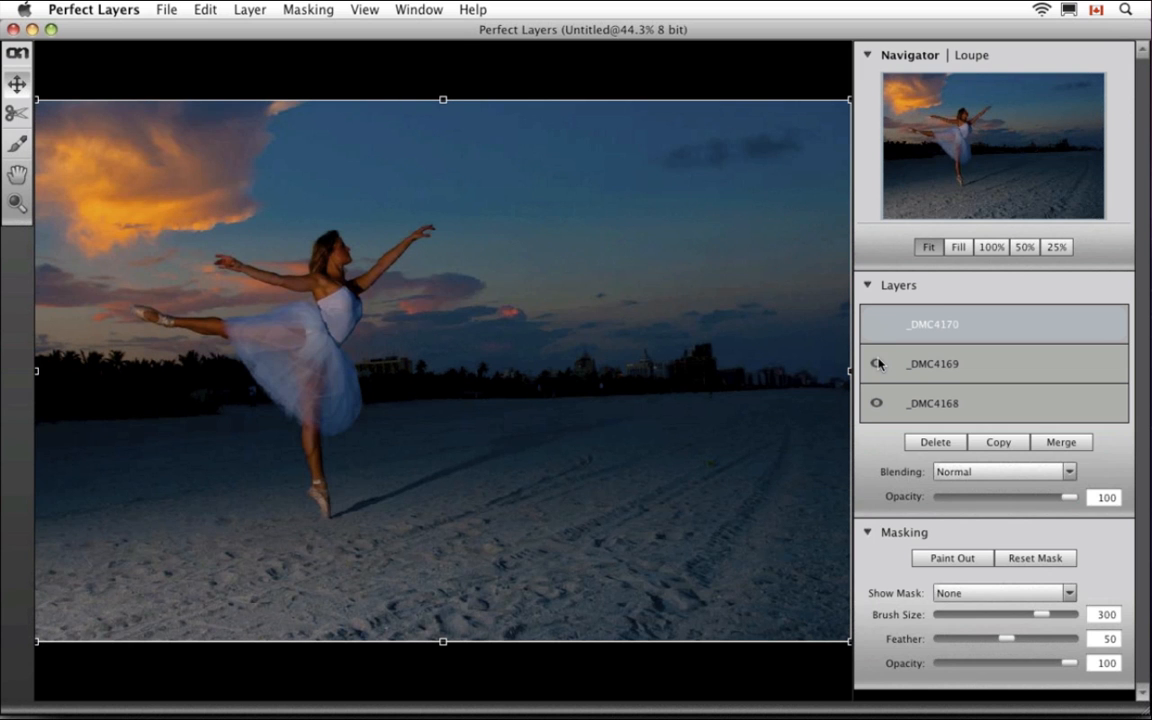
{"action": "left_click", "coordinate": [878, 363]}
{"action": "left_click", "coordinate": [878, 363]}
{"action": "left_click", "coordinate": [877, 326]}
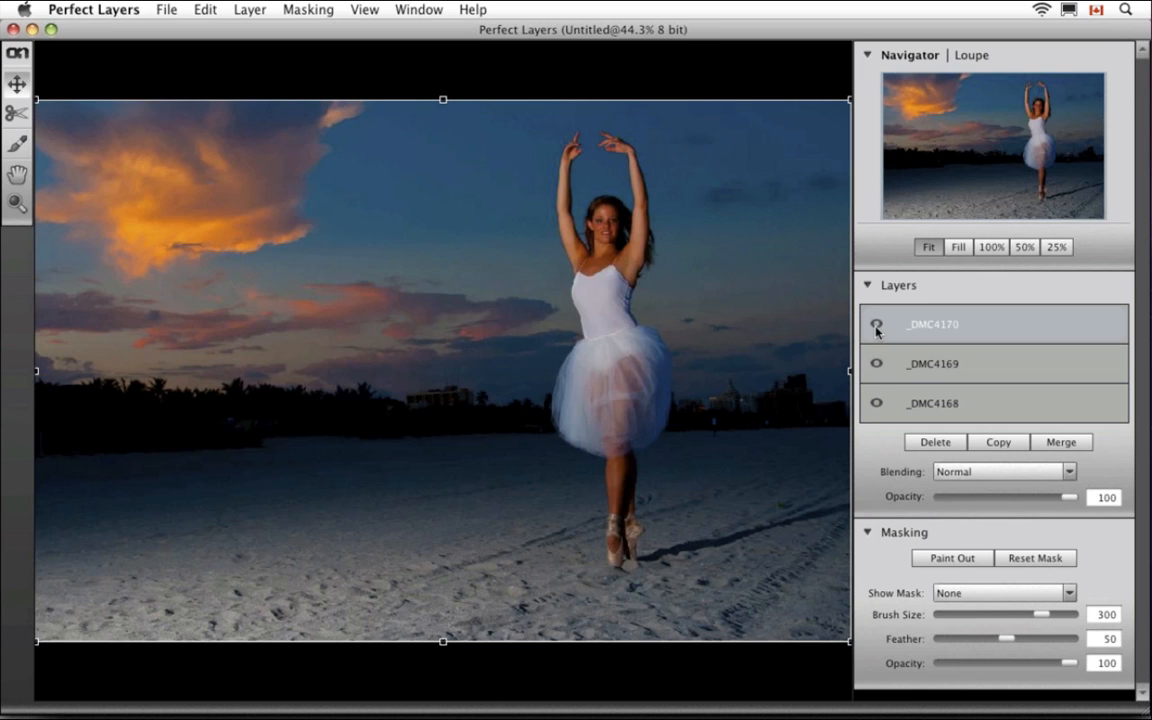
{"action": "left_click", "coordinate": [930, 367]}
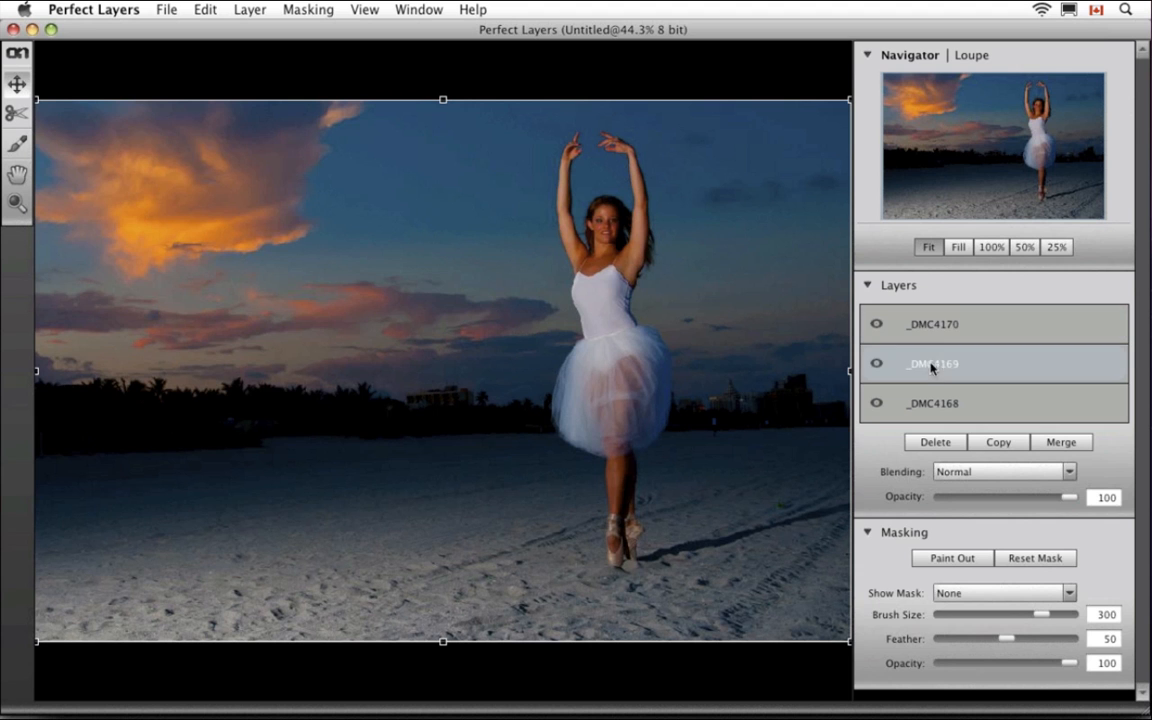
{"action": "left_click_drag", "start_coordinate": [930, 375], "coordinate": [929, 404]}
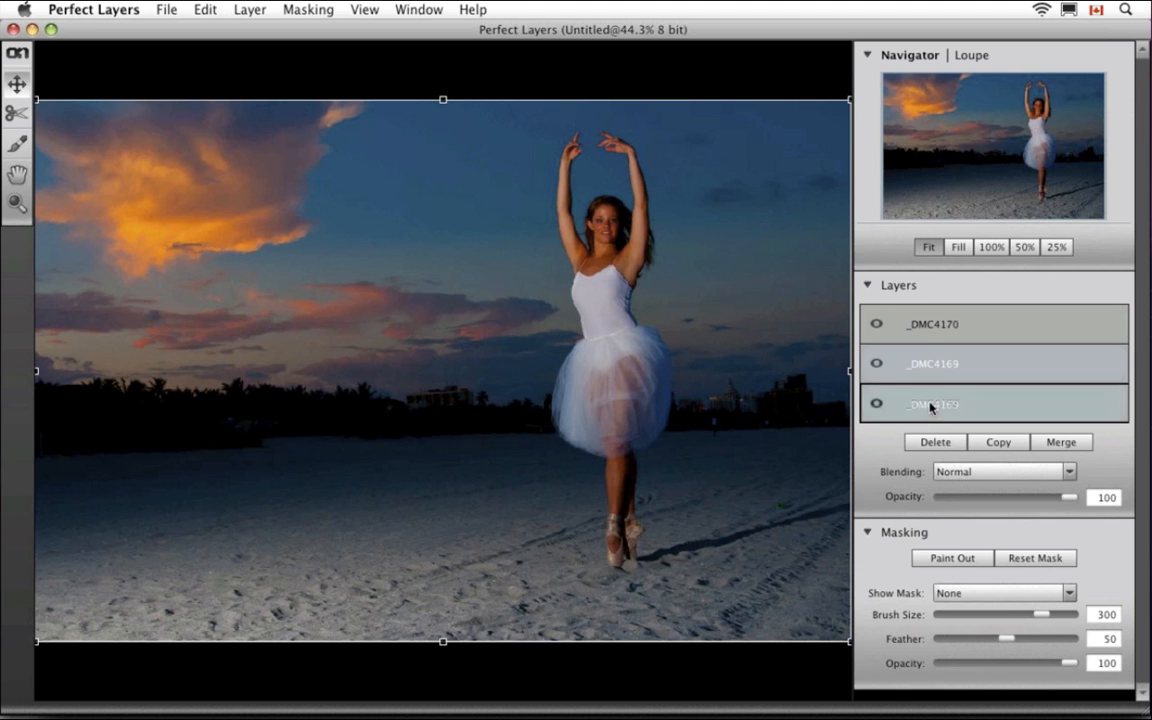
{"action": "left_click", "coordinate": [878, 325]}
{"action": "left_click", "coordinate": [877, 324]}
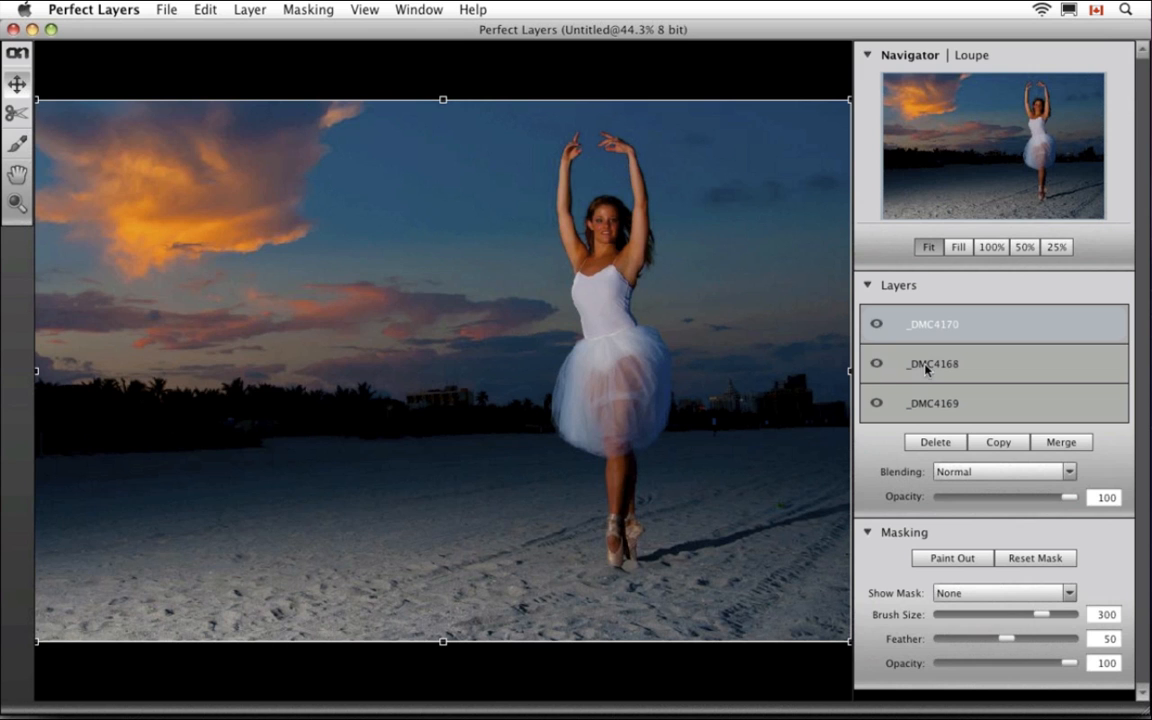
{"action": "left_click_drag", "start_coordinate": [932, 386], "coordinate": [928, 404]}
{"action": "left_click", "coordinate": [955, 336]}
{"action": "left_click_drag", "start_coordinate": [1066, 503], "coordinate": [1023, 484]}
Paint the top layer's mask with a size-500 brush to reveal the leaping dancer
{"action": "left_click", "coordinate": [19, 145]}
{"action": "key", "text": "]"}
{"action": "key", "text": "]"}
{"action": "key", "text": "]"}
{"action": "key", "text": "]"}
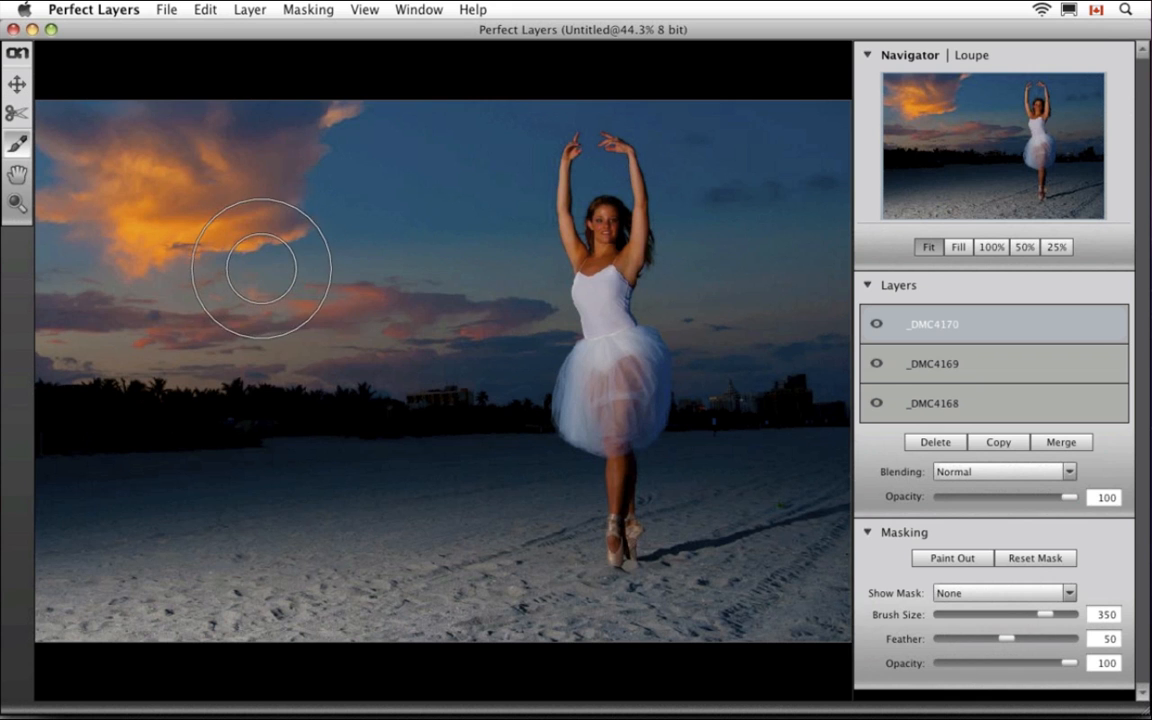
{"action": "mouse_move", "coordinate": [264, 293]}
{"action": "left_mouse_down"}
{"action": "mouse_move", "coordinate": [298, 321]}
{"action": "mouse_move", "coordinate": [352, 262]}
{"action": "mouse_move", "coordinate": [166, 309]}
{"action": "mouse_move", "coordinate": [249, 334]}
{"action": "mouse_move", "coordinate": [314, 442]}
{"action": "mouse_move", "coordinate": [309, 483]}
{"action": "mouse_move", "coordinate": [325, 503]}
{"action": "mouse_move", "coordinate": [314, 452]}
{"action": "mouse_move", "coordinate": [258, 443]}
{"action": "mouse_move", "coordinate": [267, 454]}
{"action": "mouse_move", "coordinate": [373, 450]}
{"action": "mouse_move", "coordinate": [396, 437]}
{"action": "mouse_move", "coordinate": [87, 466]}
{"action": "mouse_move", "coordinate": [369, 454]}
{"action": "mouse_move", "coordinate": [440, 430]}
{"action": "mouse_move", "coordinate": [410, 411]}
{"action": "mouse_move", "coordinate": [430, 425]}
{"action": "mouse_move", "coordinate": [398, 532]}
{"action": "left_mouse_up"}
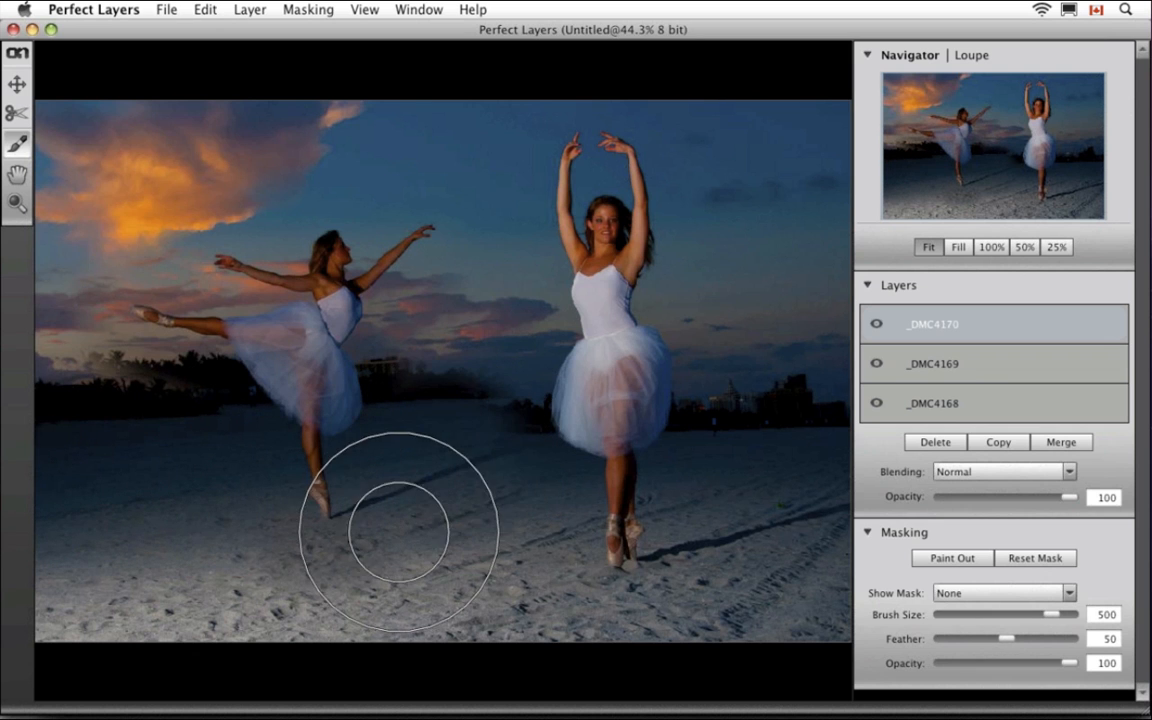
Nudge the top layer with the Move tool, then undo the nudge
{"action": "left_click", "coordinate": [17, 84]}
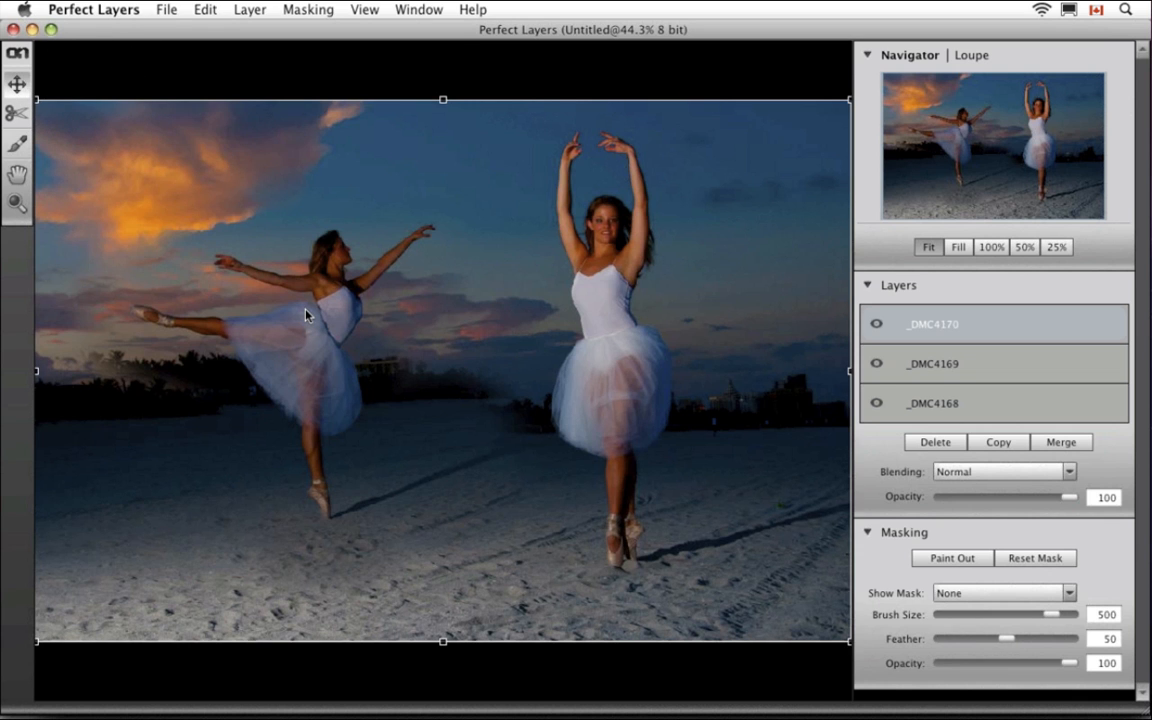
{"action": "left_click_drag", "start_coordinate": [305, 312], "coordinate": [305, 277]}
{"action": "key", "text": "super+z"}
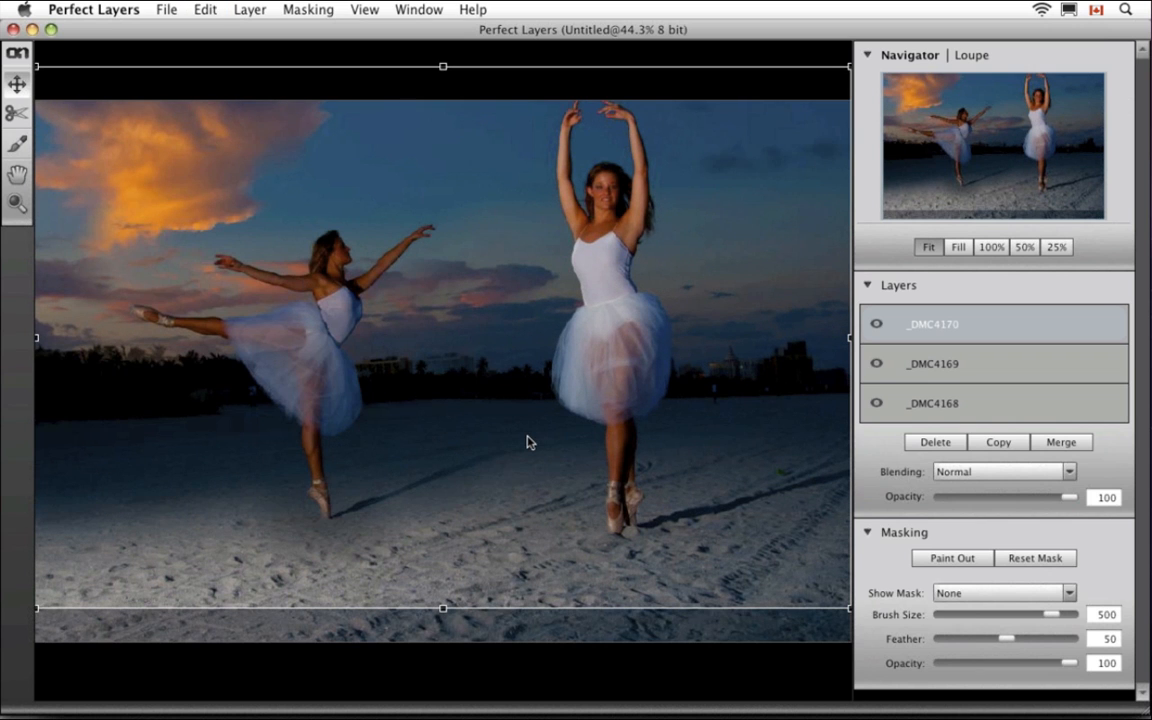
Undo the nudges, test _DMC4169's opacity and position, then restore its opacity to 100
{"action": "key", "text": "super+z"}
{"action": "key", "text": "super+z"}
{"action": "key", "text": "super+z"}
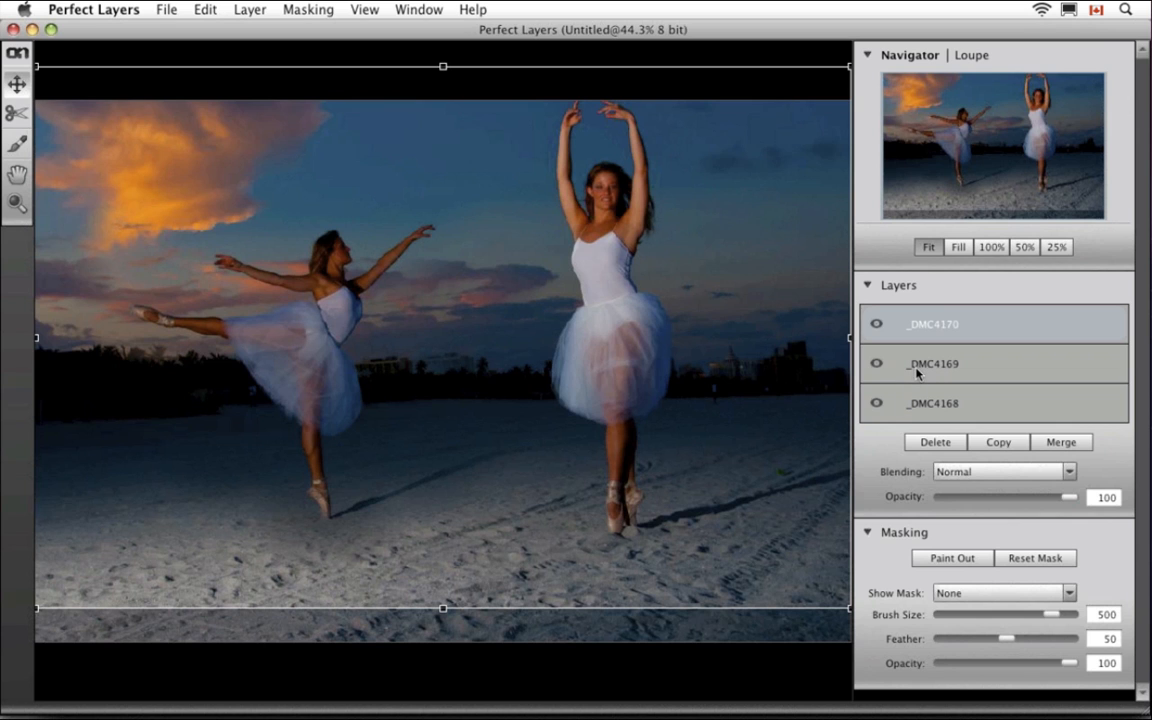
{"action": "left_click", "coordinate": [965, 370]}
{"action": "left_click", "coordinate": [1055, 498]}
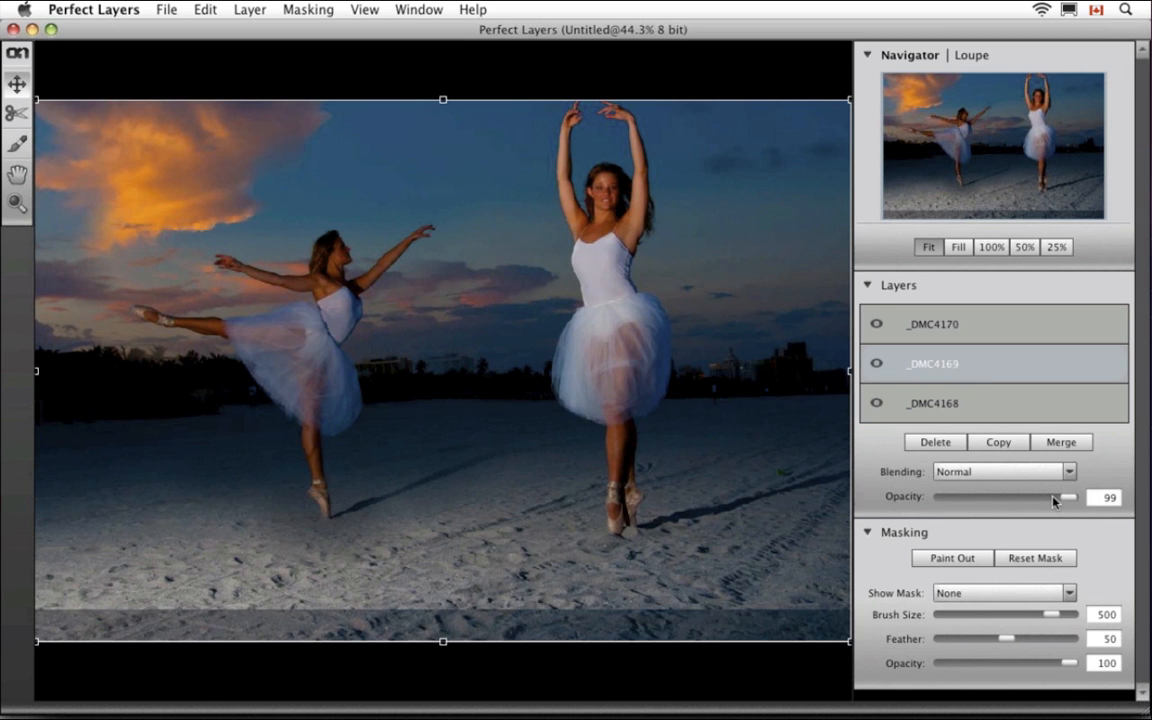
{"action": "left_click_drag", "start_coordinate": [1055, 502], "coordinate": [985, 501]}
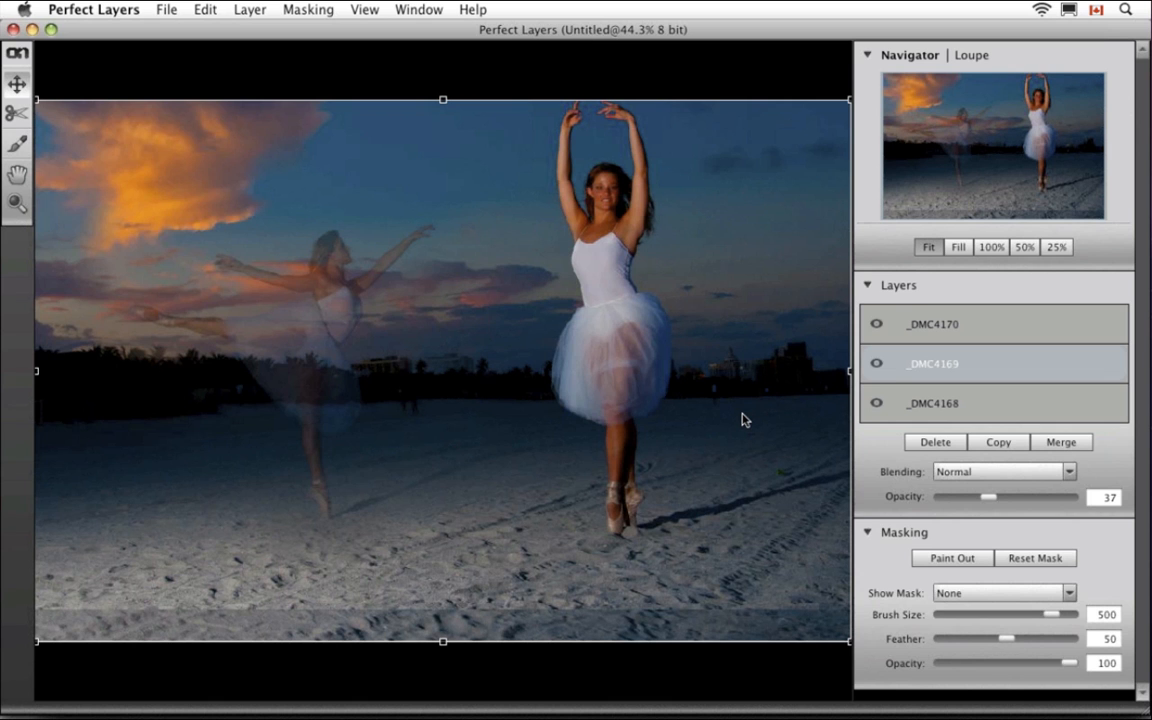
{"action": "left_click_drag", "start_coordinate": [742, 420], "coordinate": [738, 404]}
{"action": "left_click", "coordinate": [864, 326]}
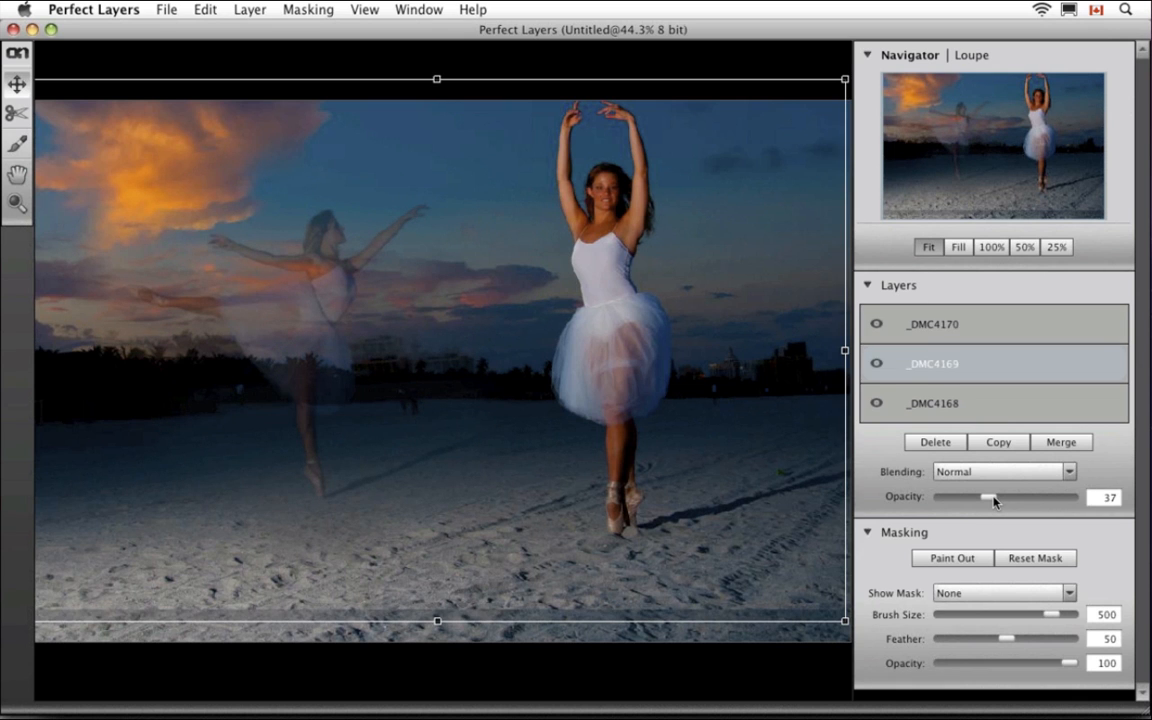
{"action": "left_click_drag", "start_coordinate": [995, 501], "coordinate": [1065, 501]}
Reset _DMC4170's mask to hide the leaping dancer and realign the top layer
{"action": "left_click", "coordinate": [936, 318]}
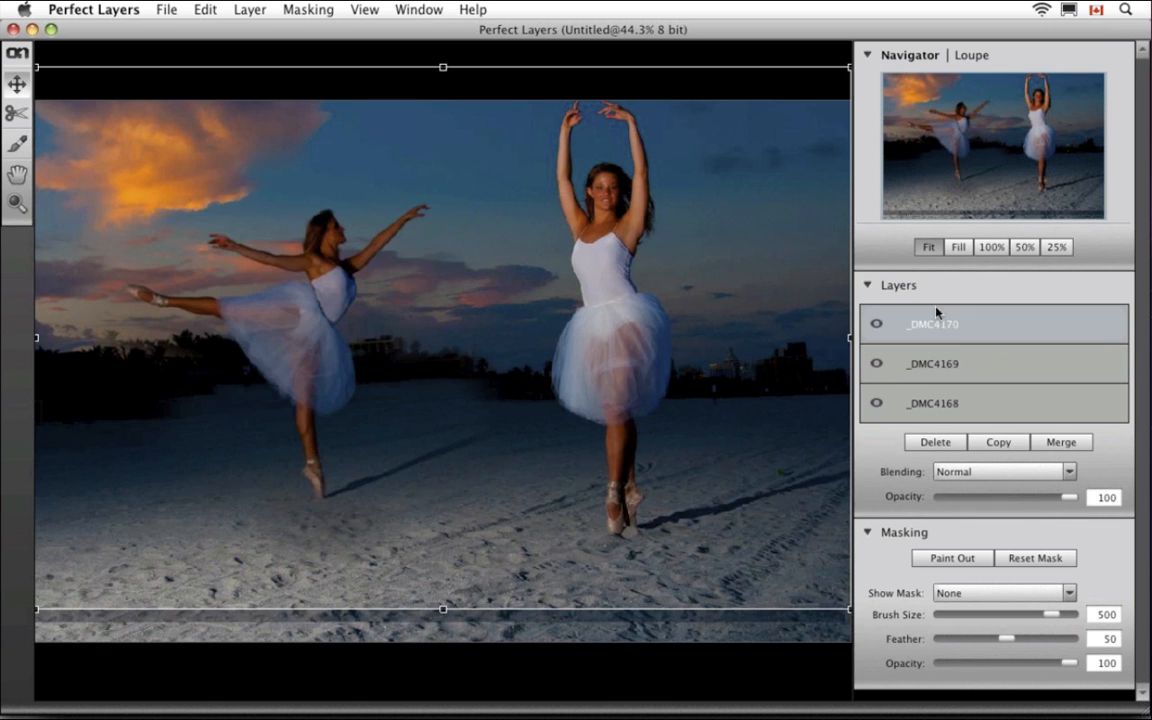
{"action": "left_click", "coordinate": [1036, 558]}
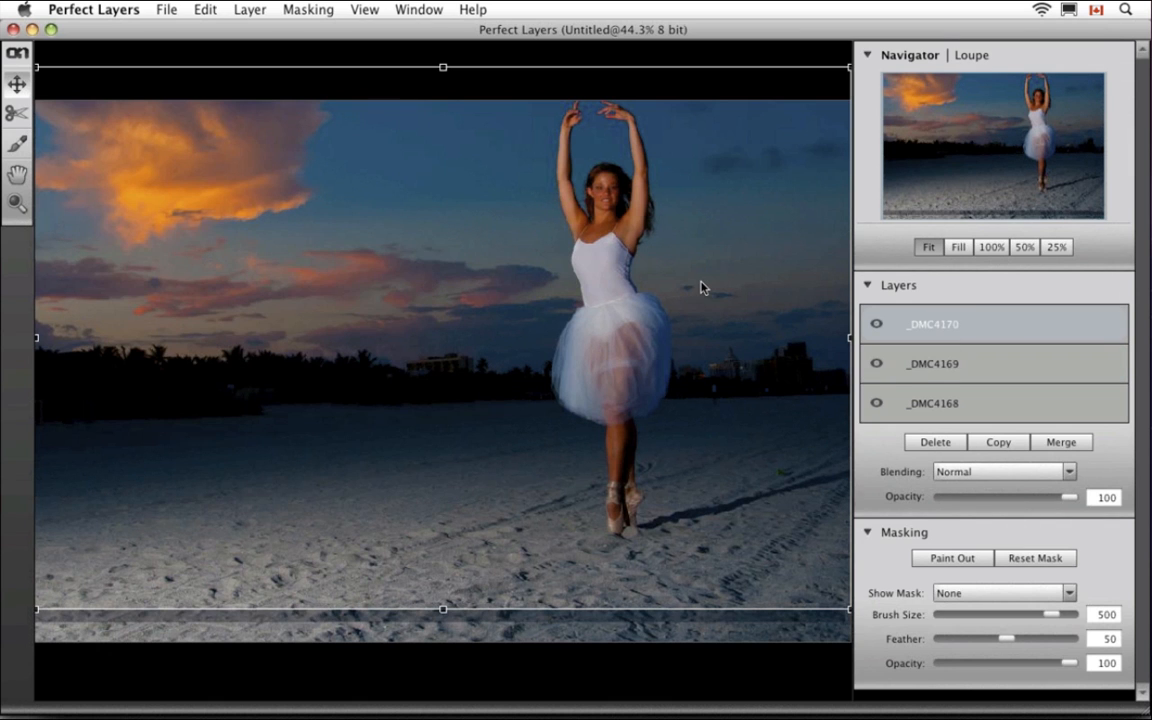
{"action": "left_click_drag", "start_coordinate": [700, 288], "coordinate": [701, 300]}
{"action": "left_click", "coordinate": [17, 114]}
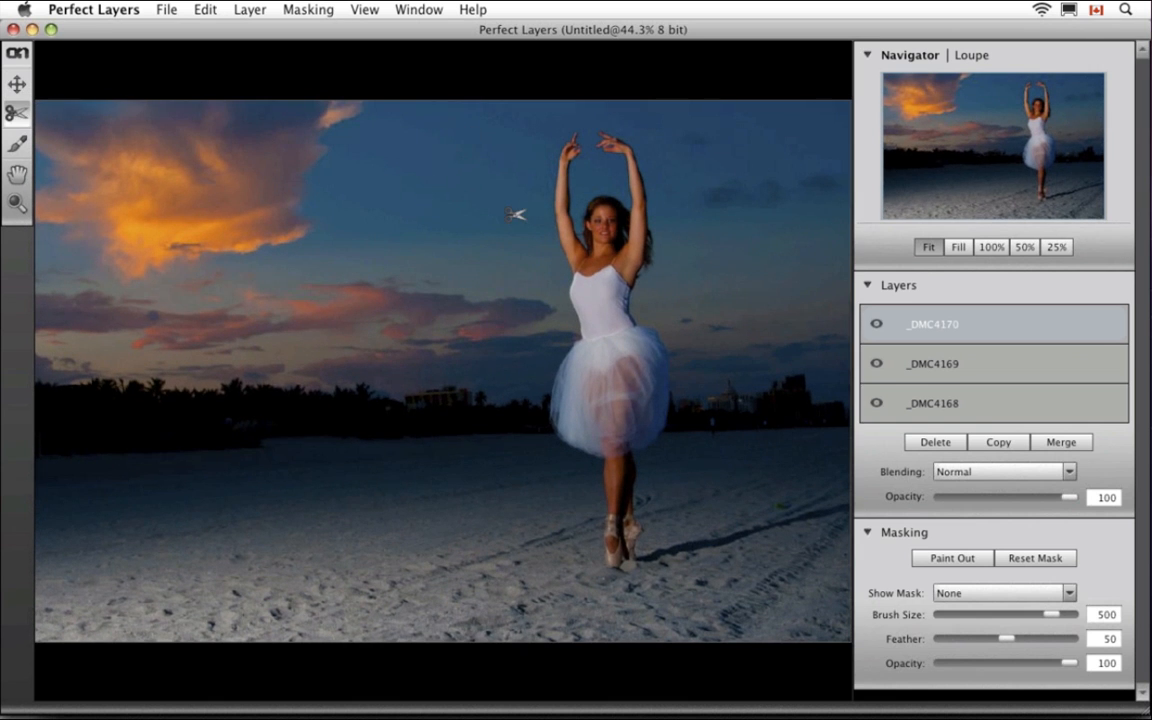
Drag a trim rectangle around the standing dancer with the Scissors tool
{"action": "left_click_drag", "start_coordinate": [453, 117], "coordinate": [747, 607]}
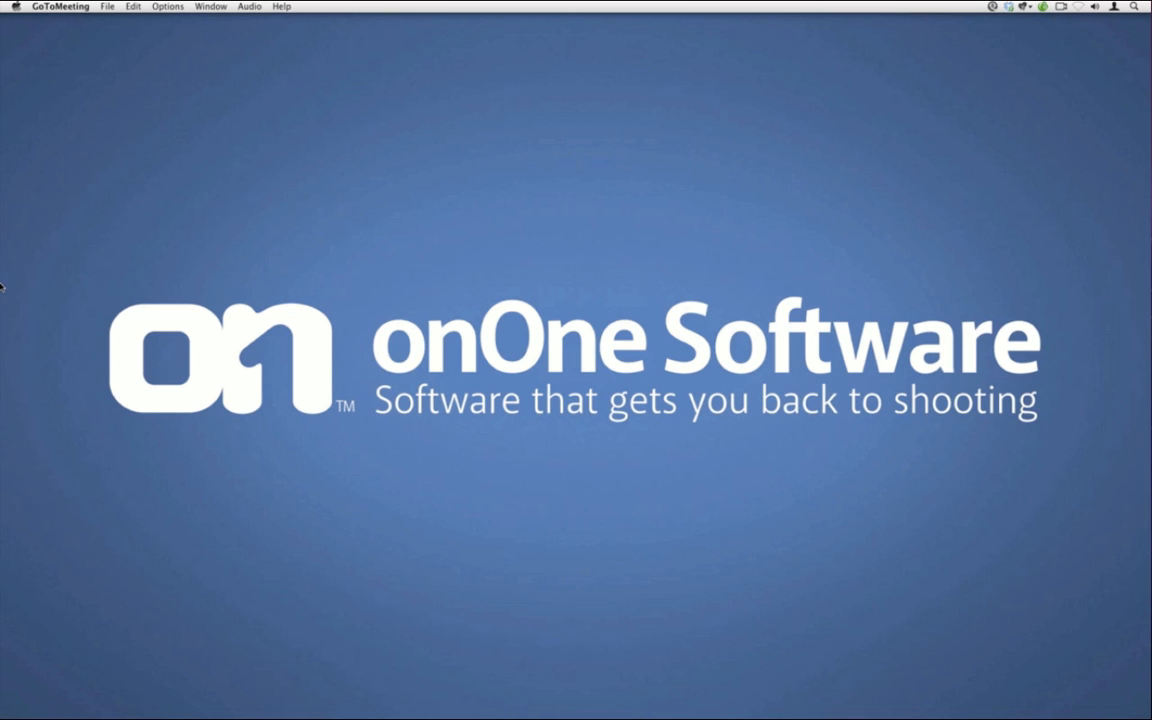
In Lightroom, show the File > Plug-in Extras submenu listing Perfect Layers
{"action": "mouse_move", "coordinate": [2, 259]}
{"action": "left_click", "coordinate": [26, 241]}
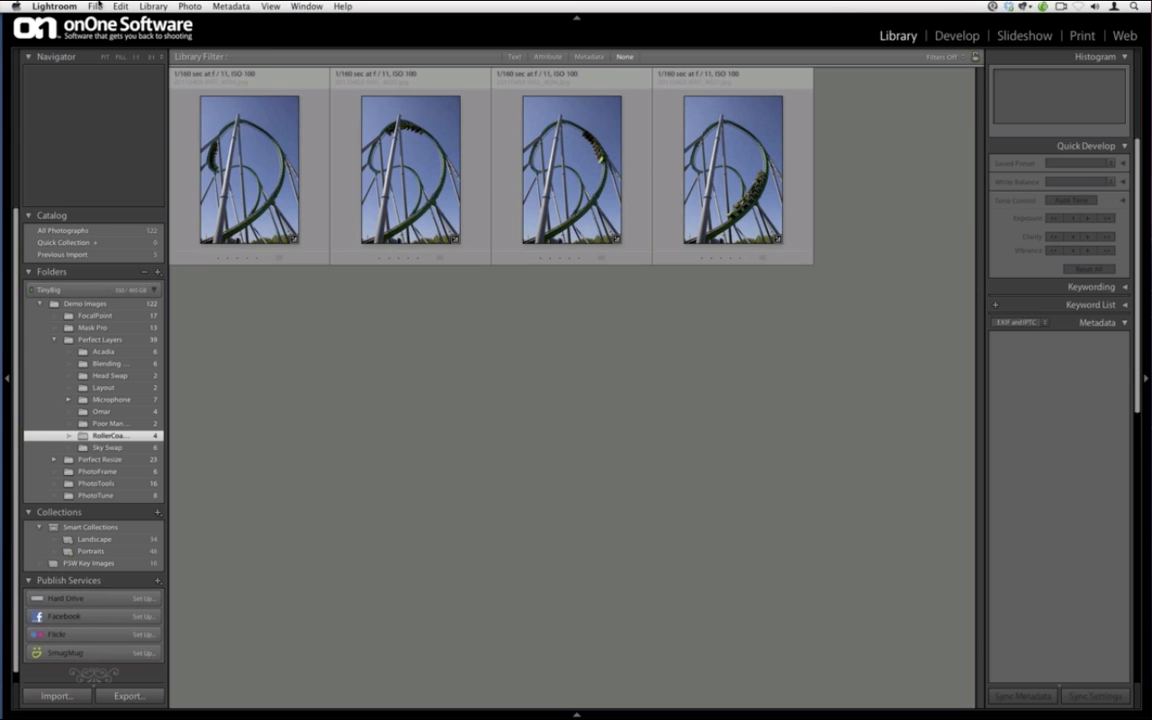
{"action": "left_click", "coordinate": [96, 6]}
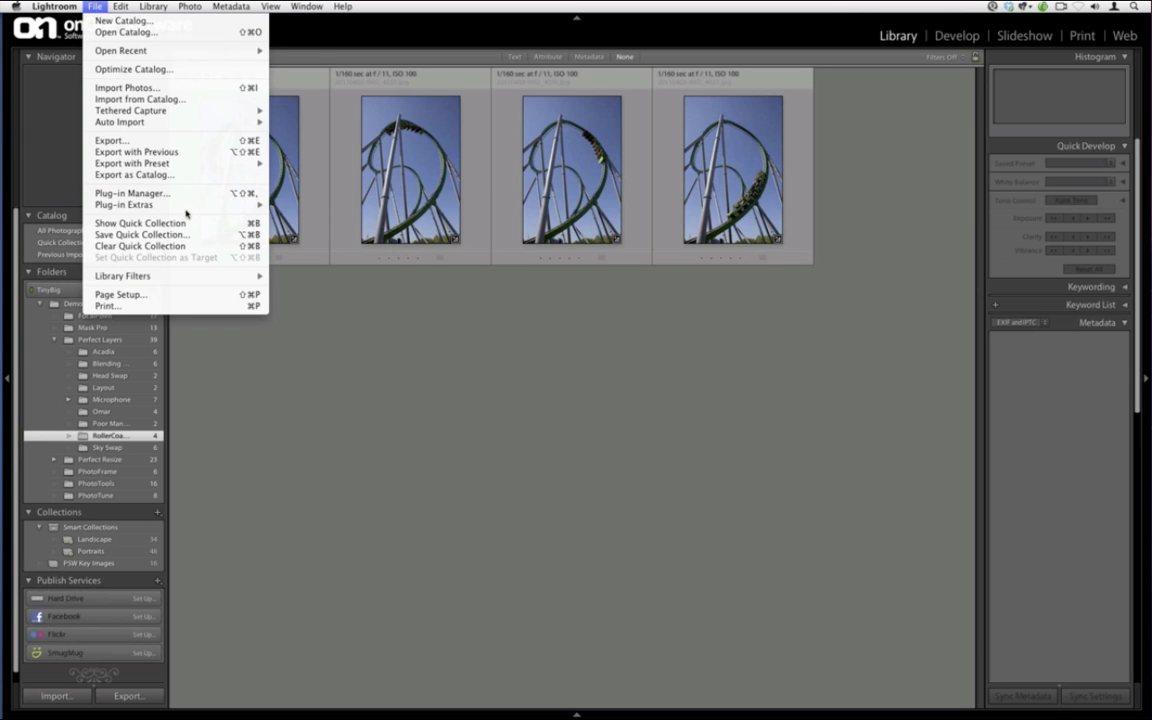
{"action": "mouse_move", "coordinate": [170, 203]}
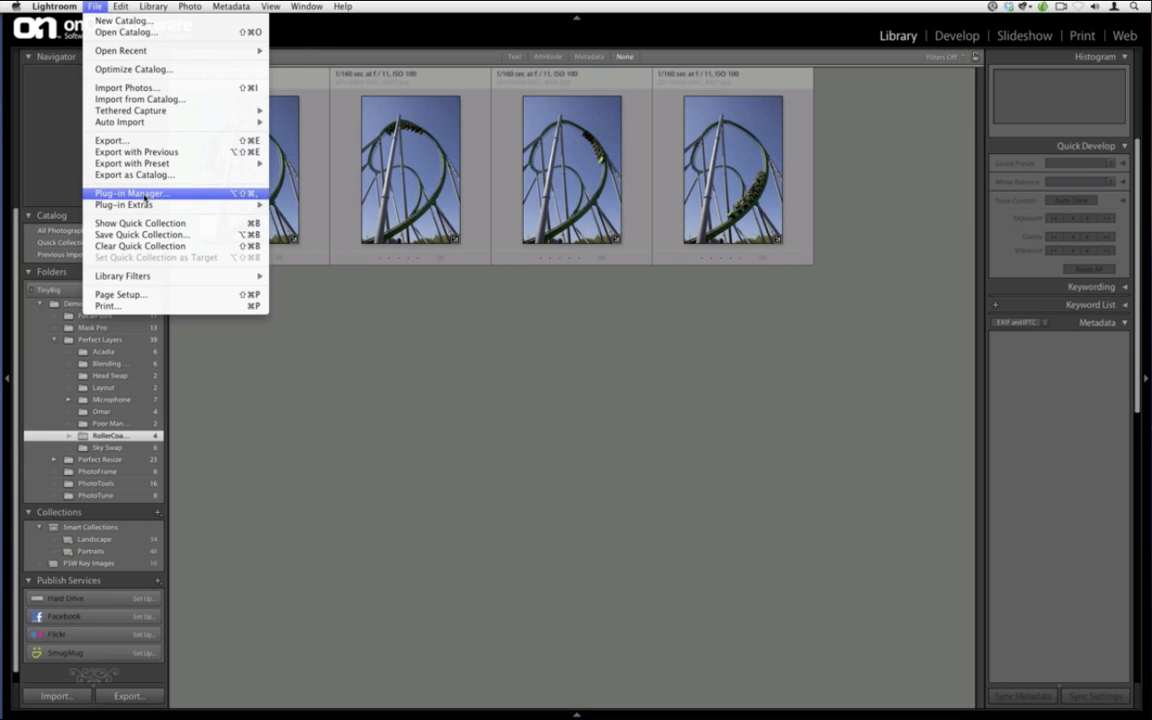
Open the Plug-in Manager and browse via Add to the TiltShift drive's Applications folder
{"action": "left_click", "coordinate": [146, 195]}
{"action": "left_click", "coordinate": [360, 391]}
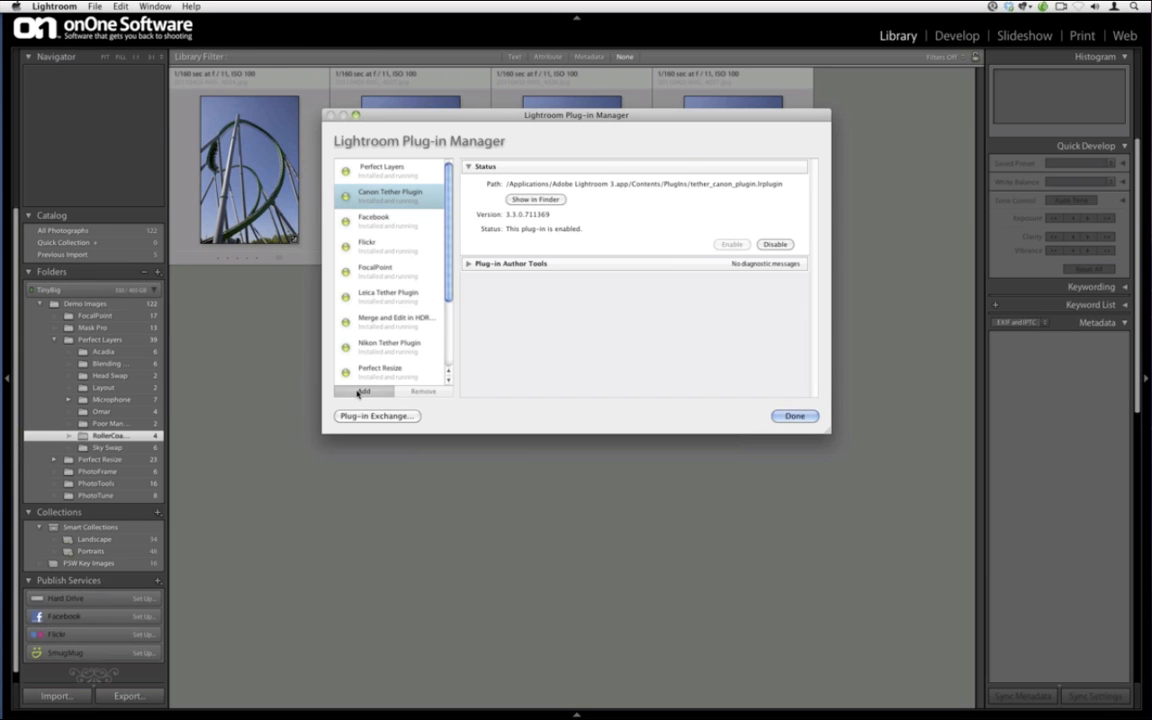
{"action": "left_click", "coordinate": [497, 175]}
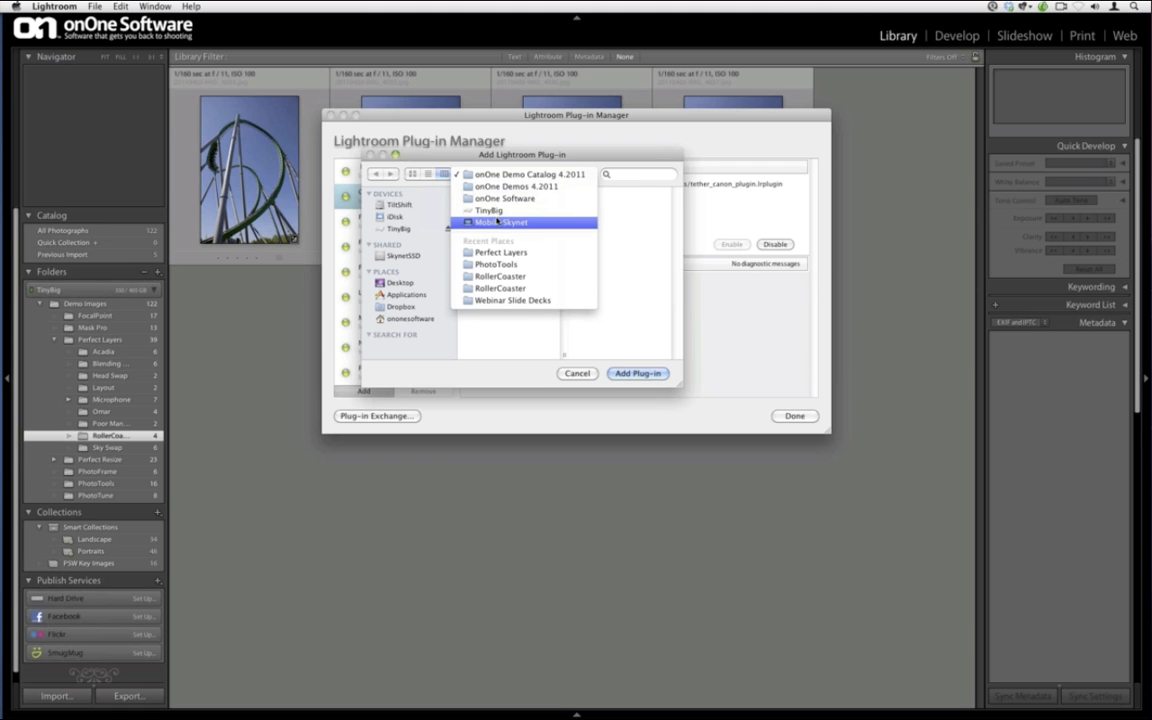
{"action": "left_click", "coordinate": [498, 221]}
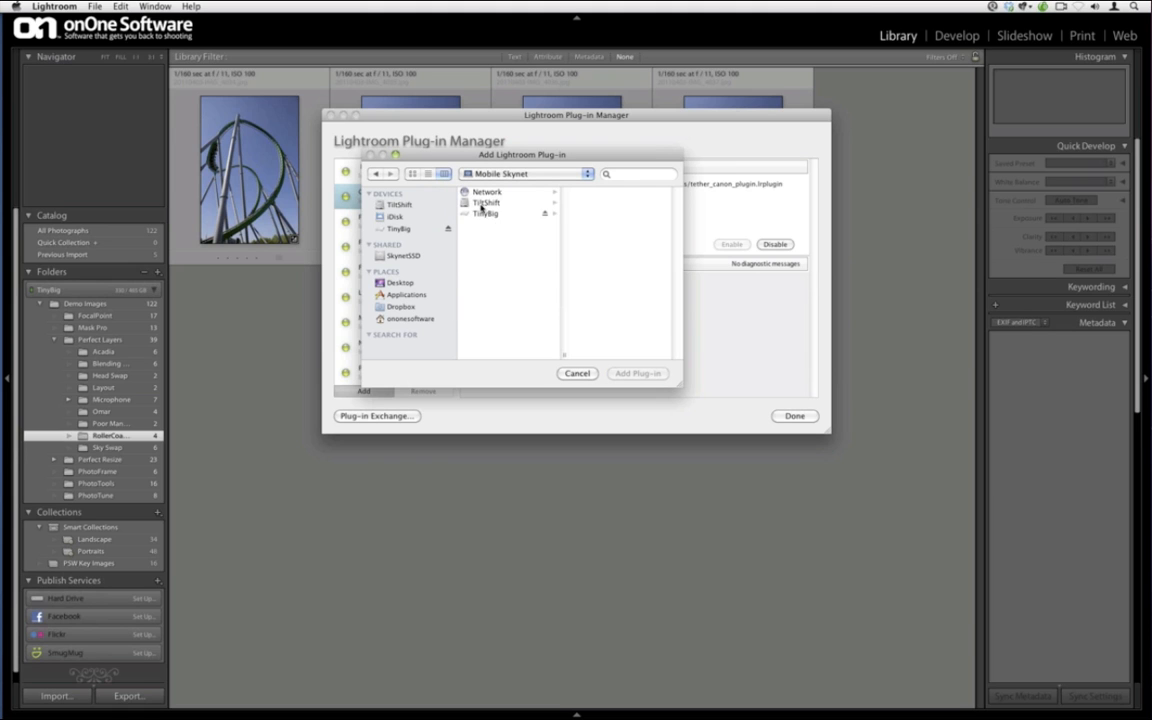
{"action": "left_click", "coordinate": [484, 204]}
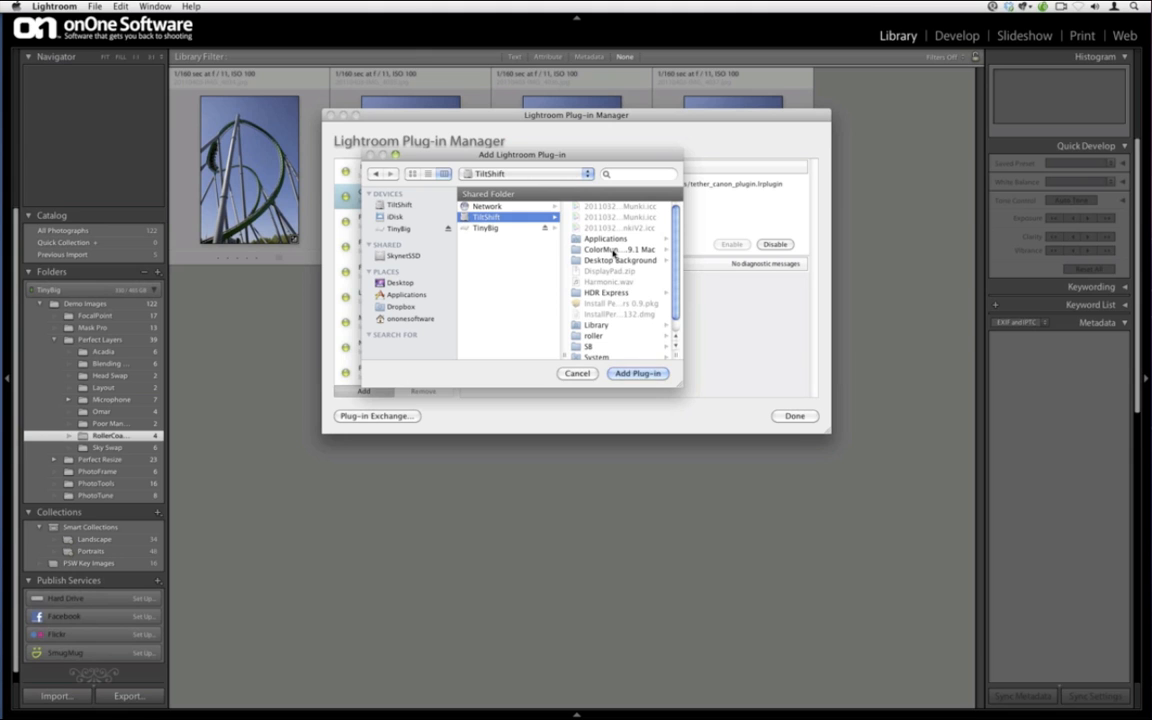
{"action": "left_click", "coordinate": [613, 238]}
{"action": "scroll", "coordinate": [613, 243], "scroll_direction": "down", "scroll_amount": 5}
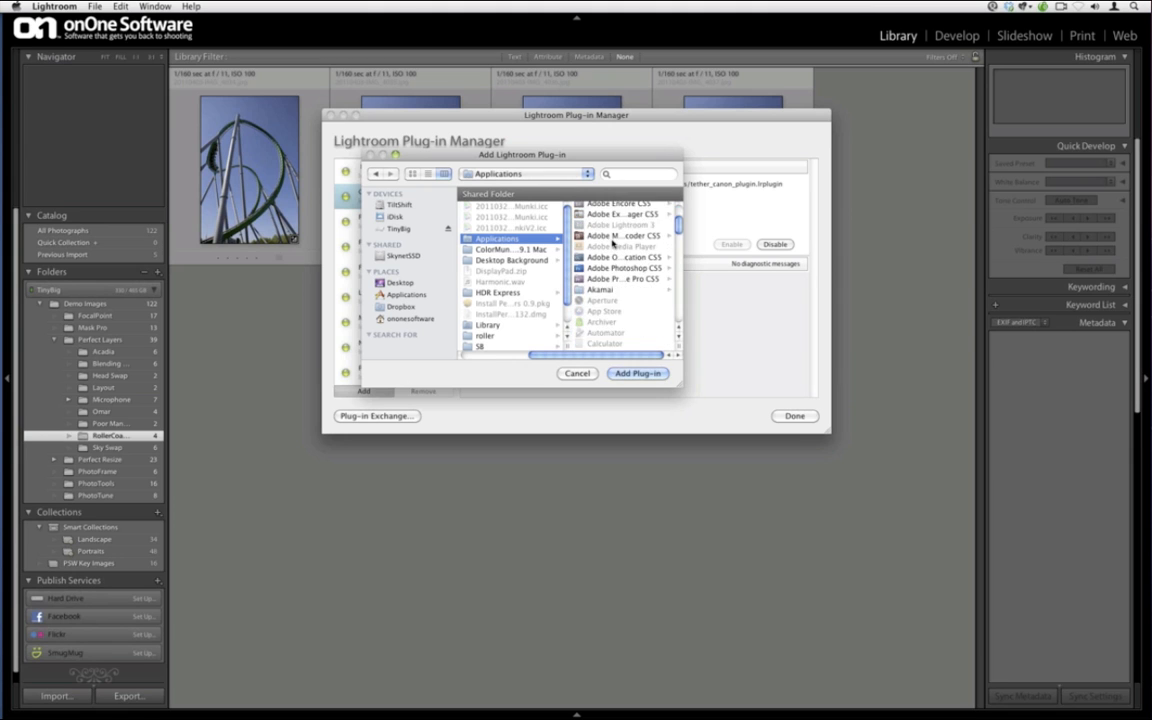
{"action": "scroll", "coordinate": [613, 243], "scroll_direction": "down", "scroll_amount": 5}
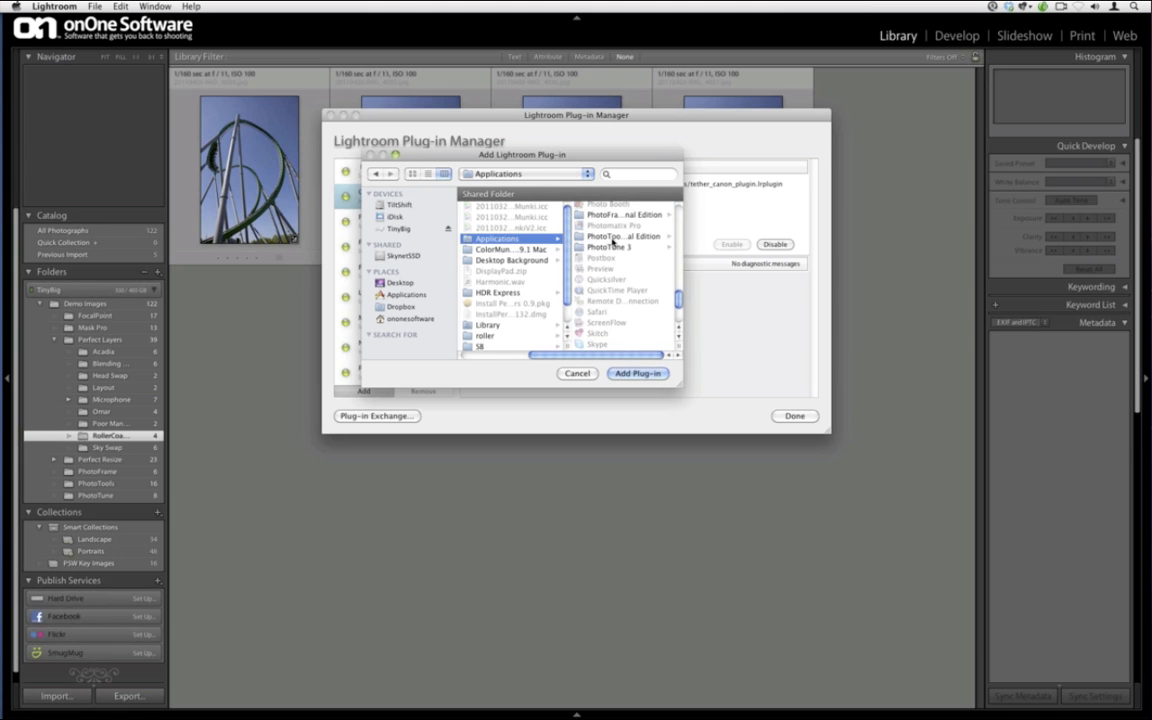
Find Perfect Layers.lrplugin in Plug-in Files, cancel adding it, and close the manager
{"action": "left_click", "coordinate": [612, 205]}
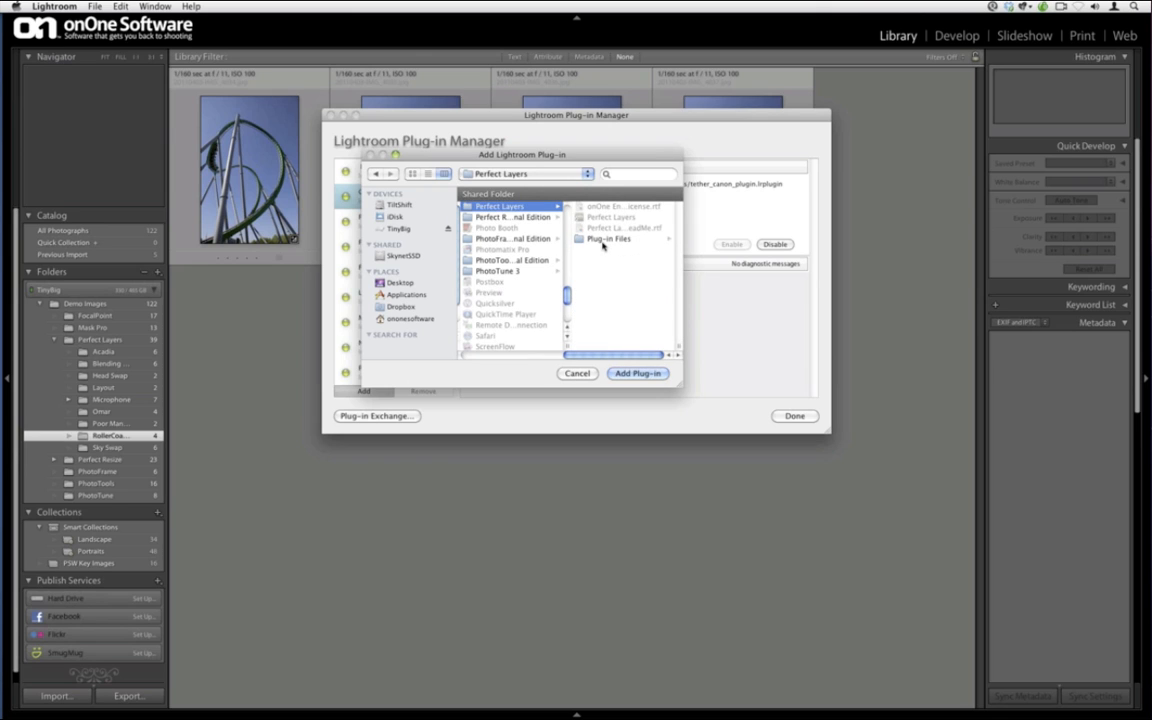
{"action": "left_click", "coordinate": [603, 241]}
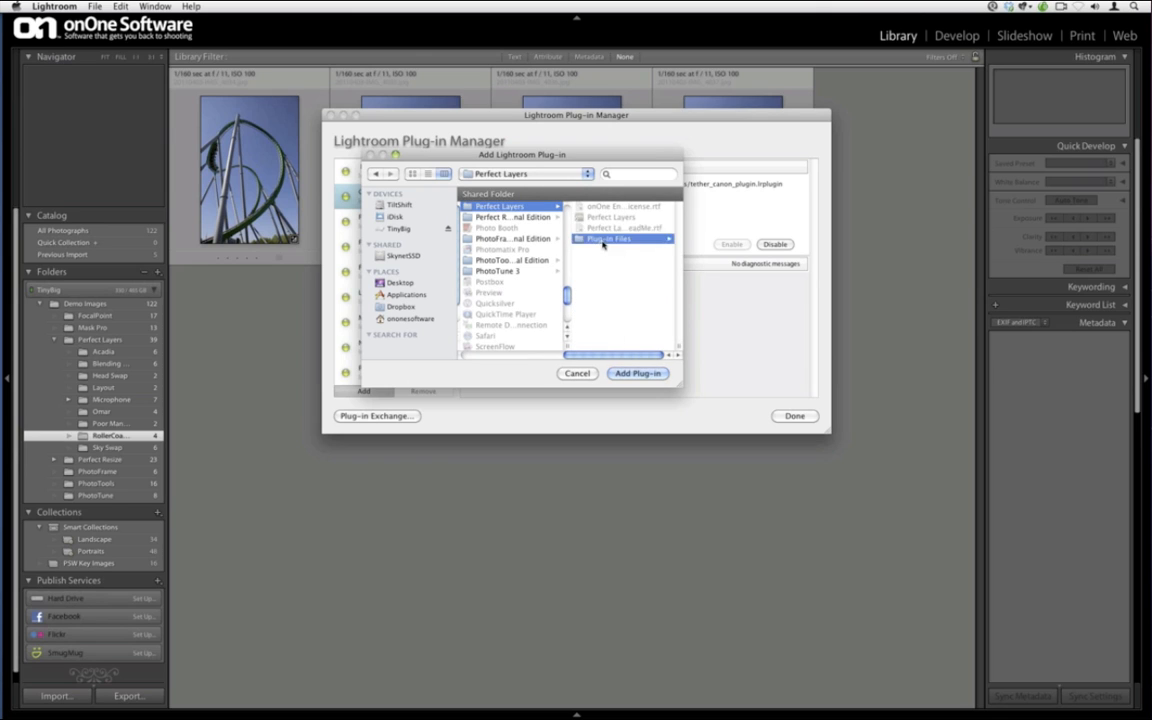
{"action": "left_click", "coordinate": [616, 207]}
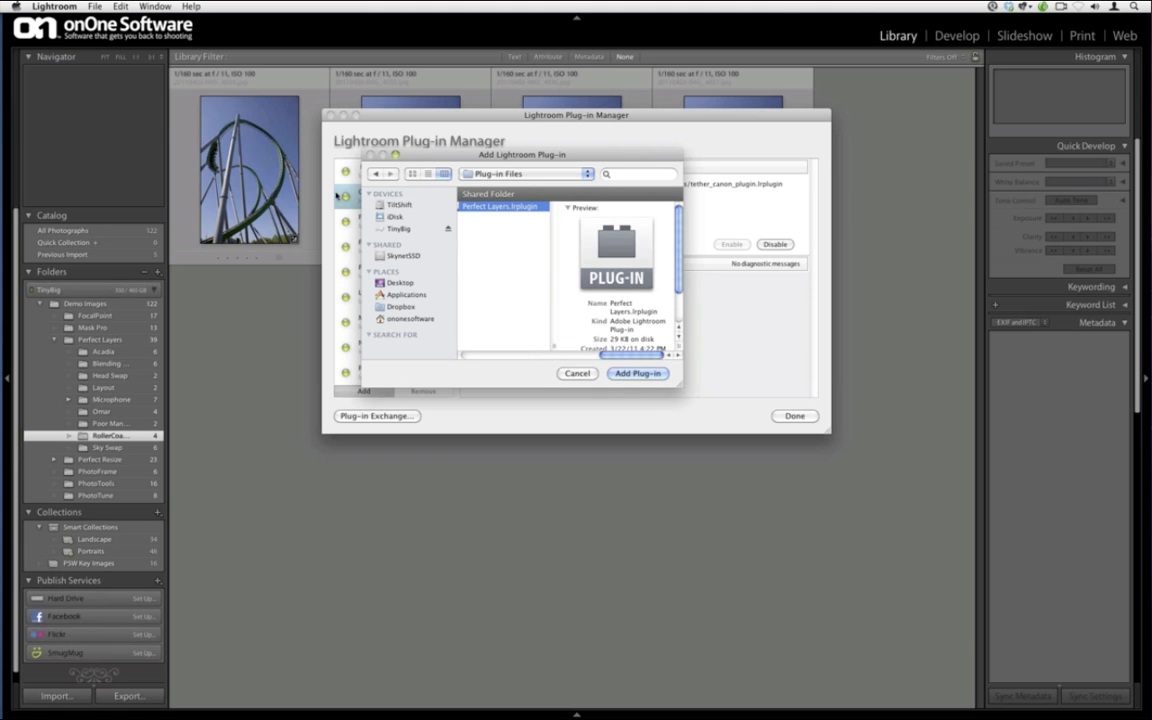
{"action": "left_click", "coordinate": [582, 373]}
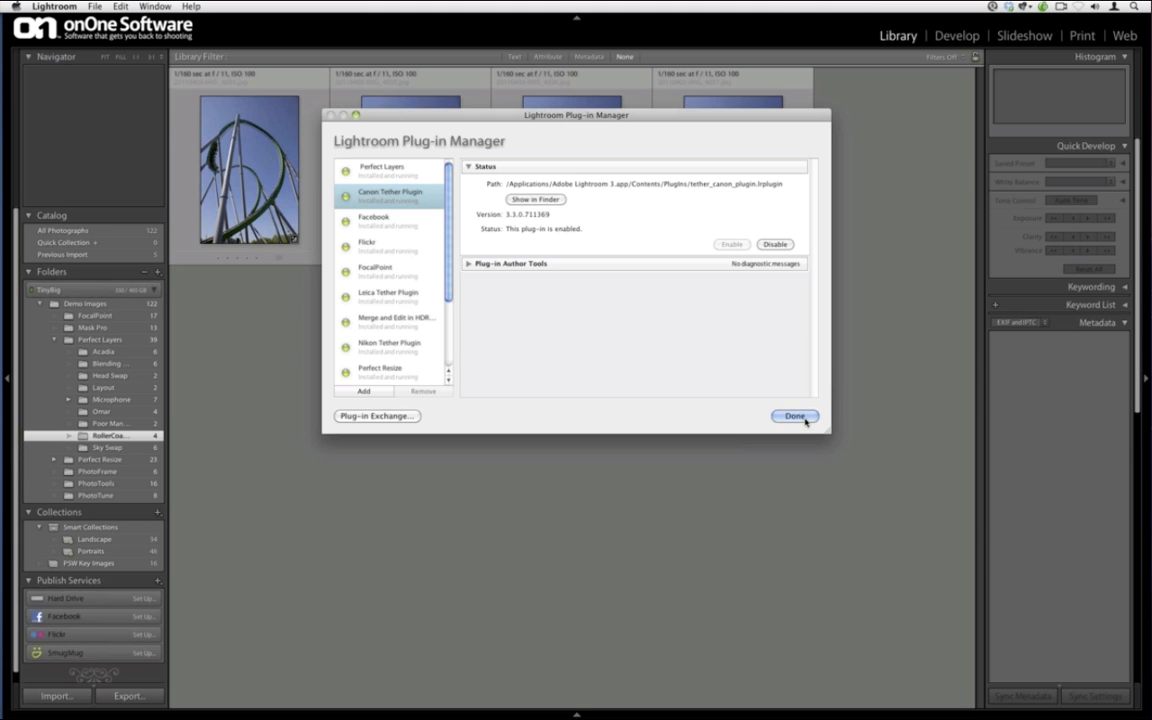
{"action": "left_click", "coordinate": [804, 418]}
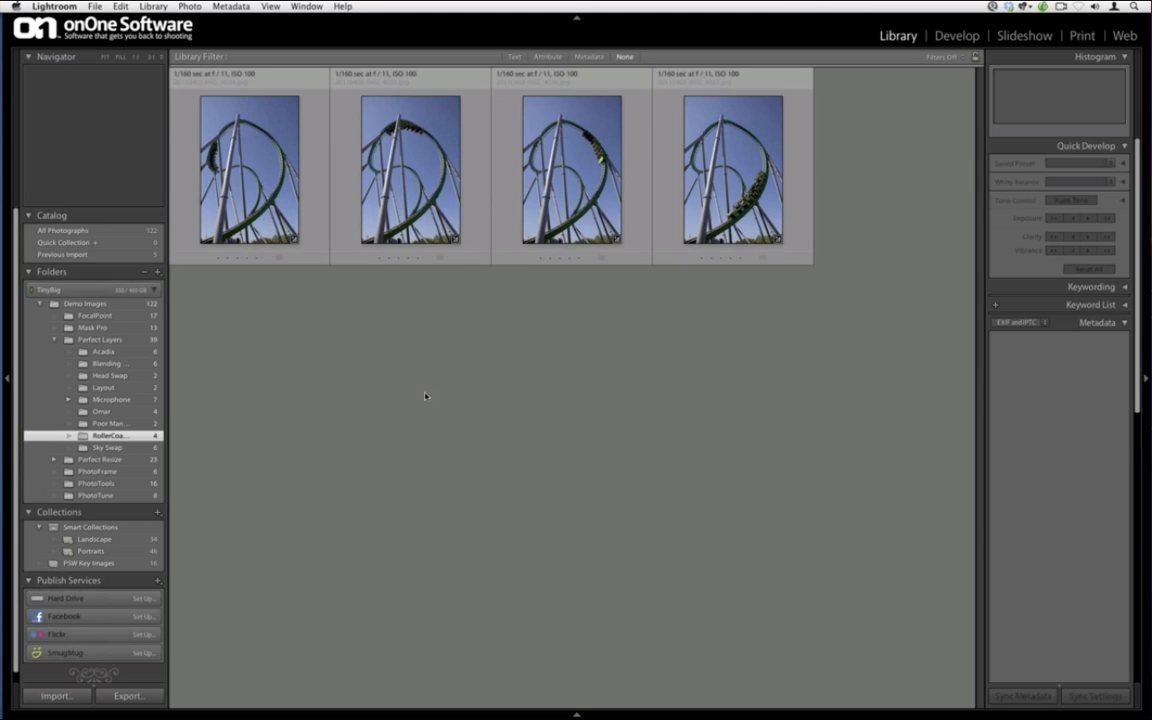
Hide Lightroom and launch Aperture from the Dock
{"action": "key", "text": "super+comma"}
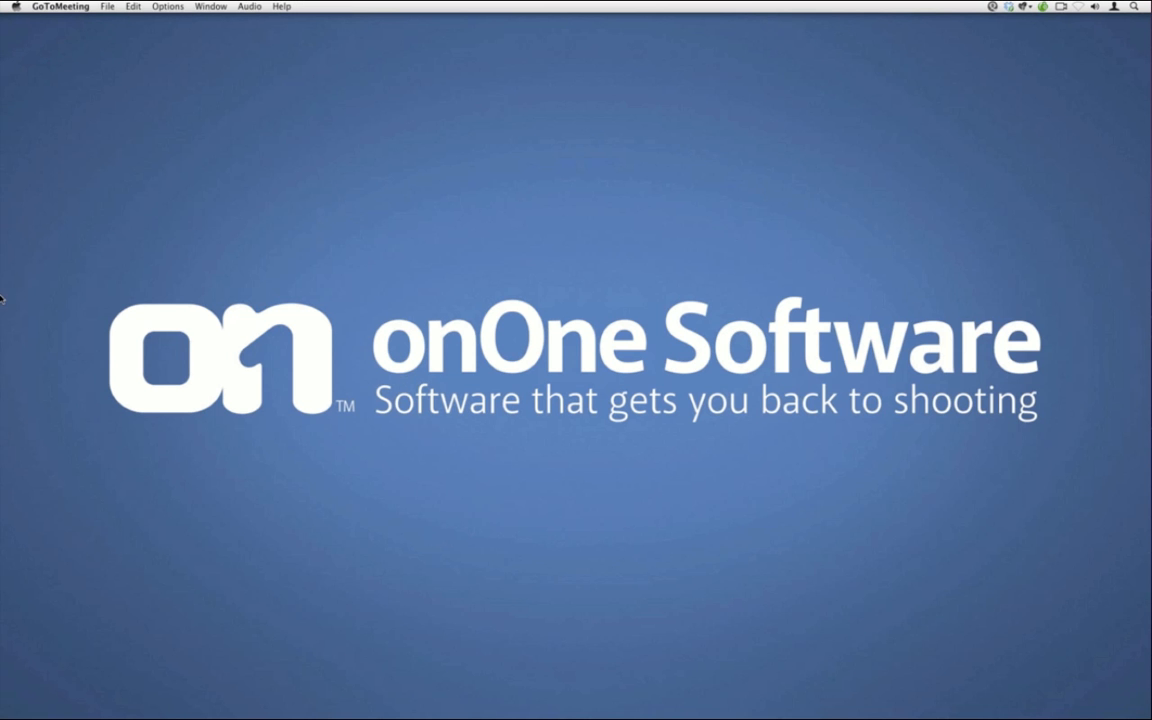
{"action": "mouse_move", "coordinate": [3, 308]}
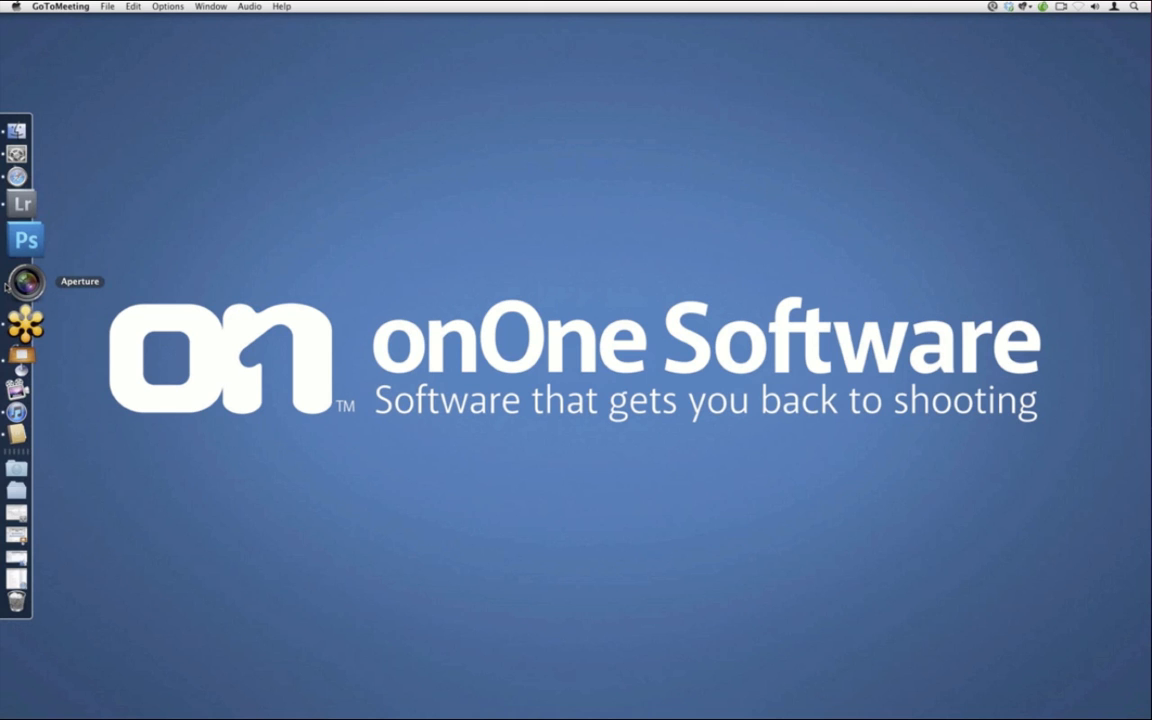
{"action": "left_click", "coordinate": [8, 285]}
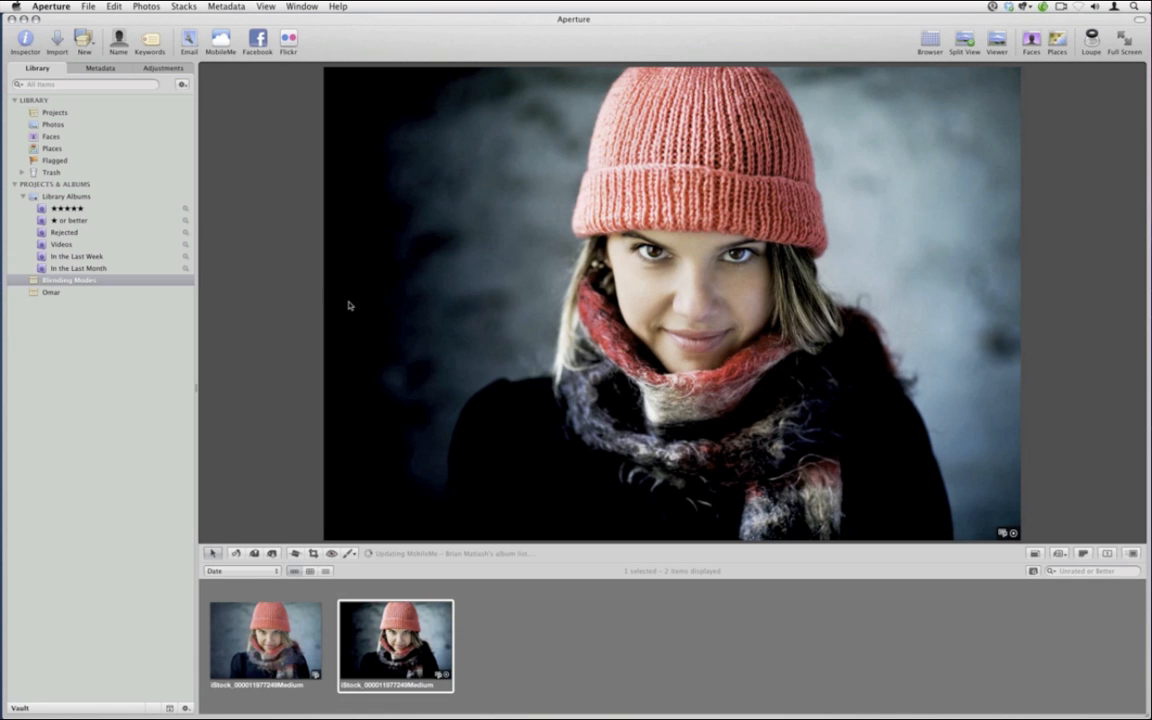
Delete the extra portrait version and choose Perfect Layers as the external photo editor
{"action": "key", "text": "super+BackSpace"}
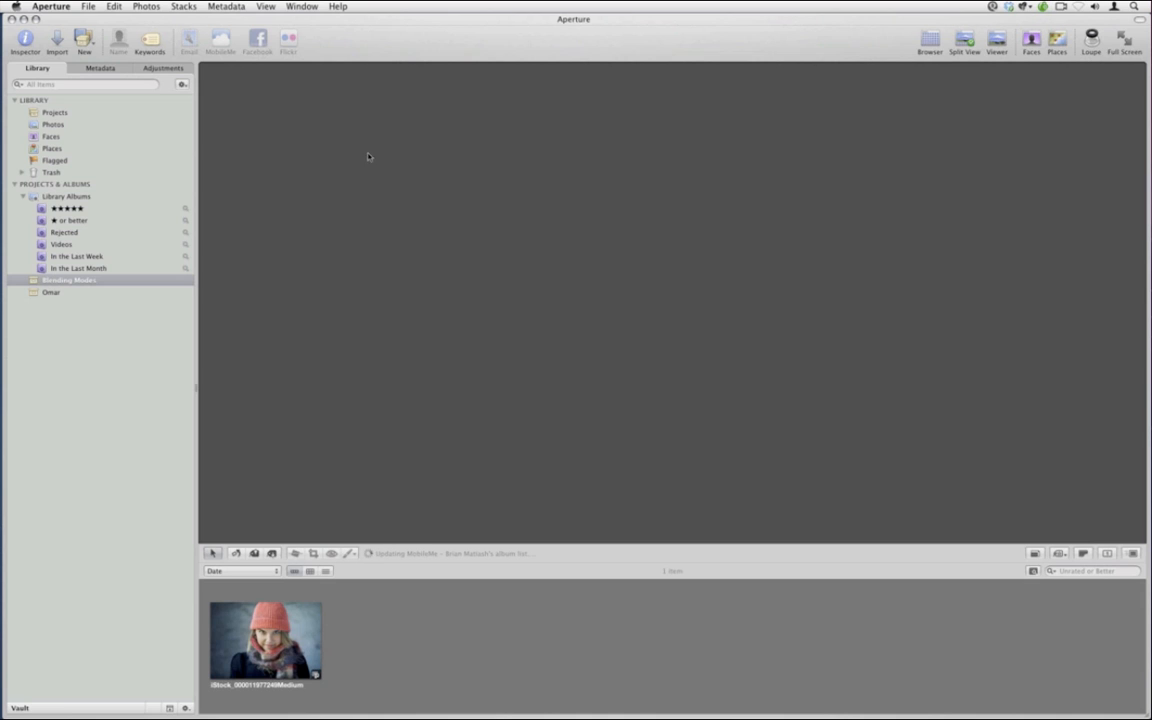
{"action": "left_click", "coordinate": [50, 6]}
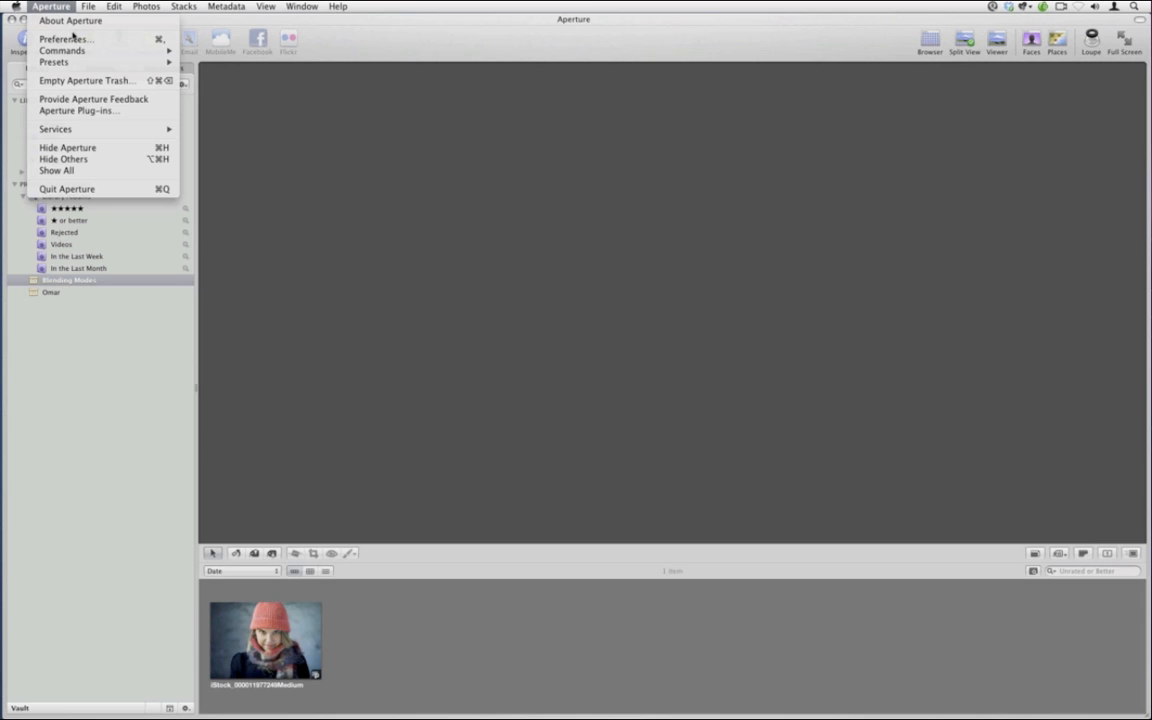
{"action": "left_click", "coordinate": [77, 39]}
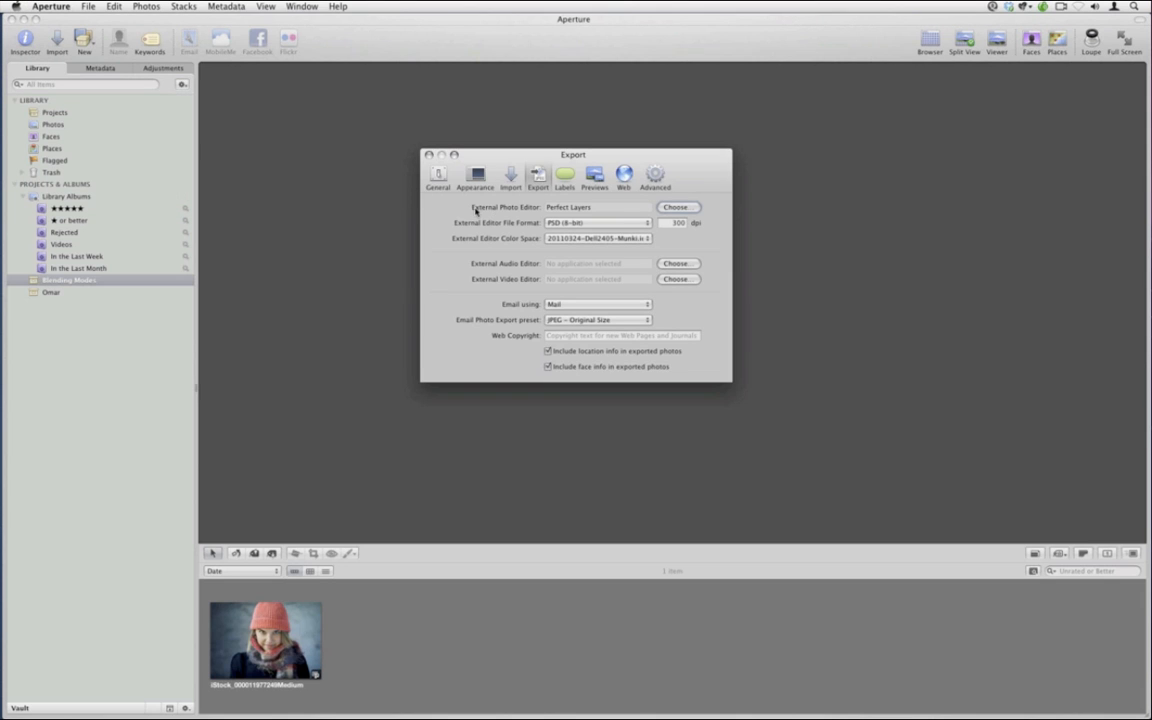
{"action": "left_click", "coordinate": [674, 208]}
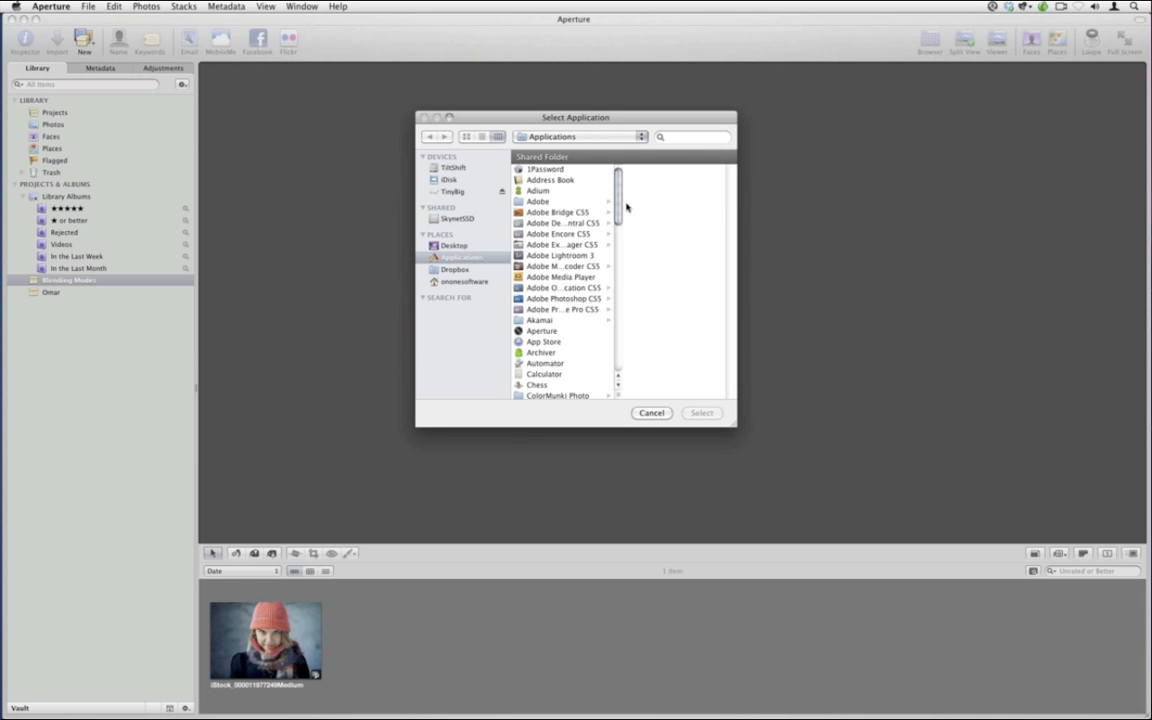
{"action": "left_click_drag", "start_coordinate": [618, 203], "coordinate": [618, 322]}
{"action": "left_click", "coordinate": [563, 226]}
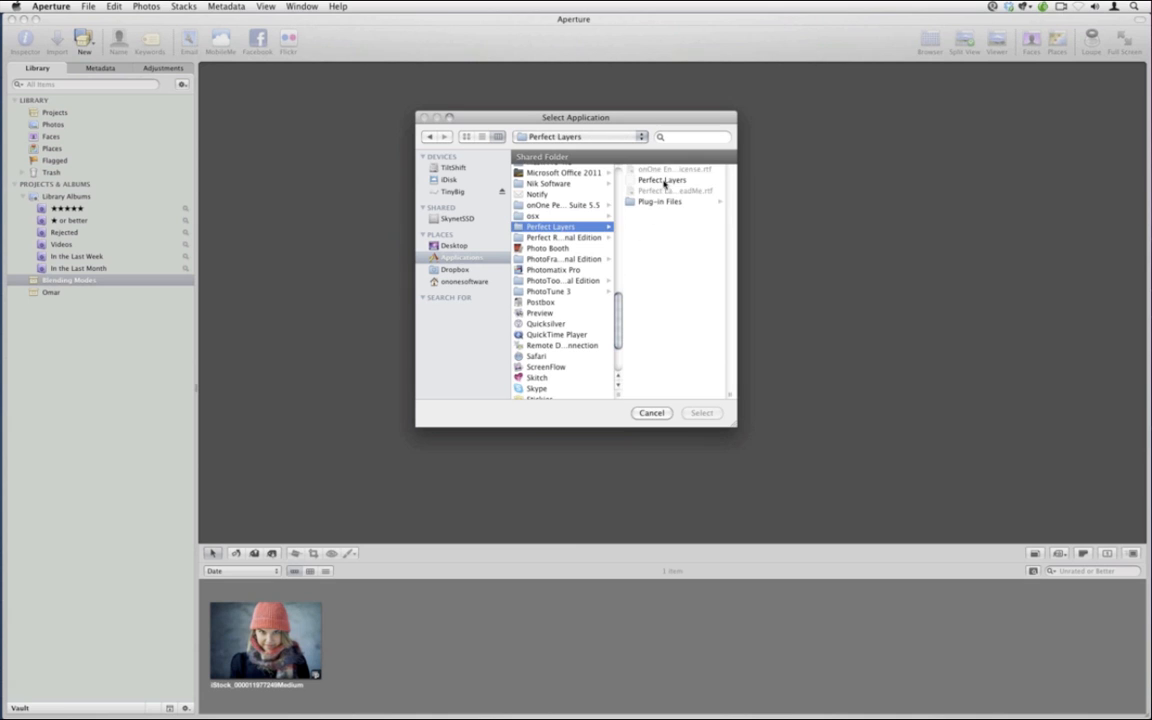
{"action": "left_click", "coordinate": [664, 181]}
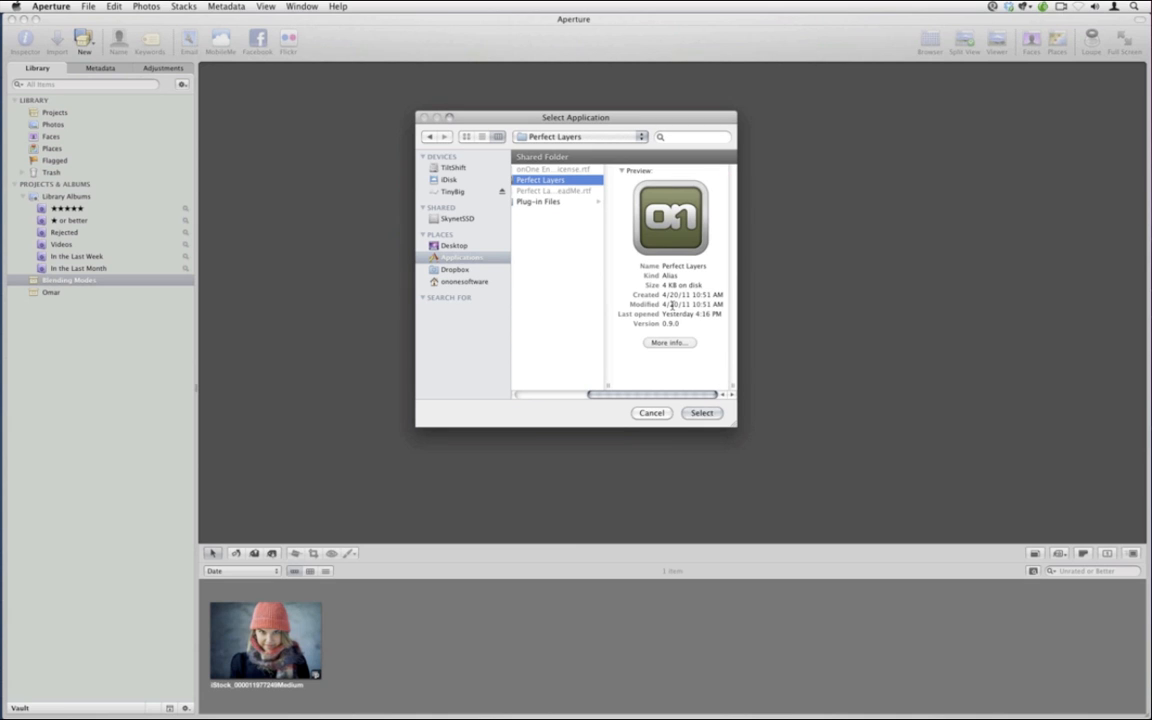
{"action": "left_click", "coordinate": [704, 413]}
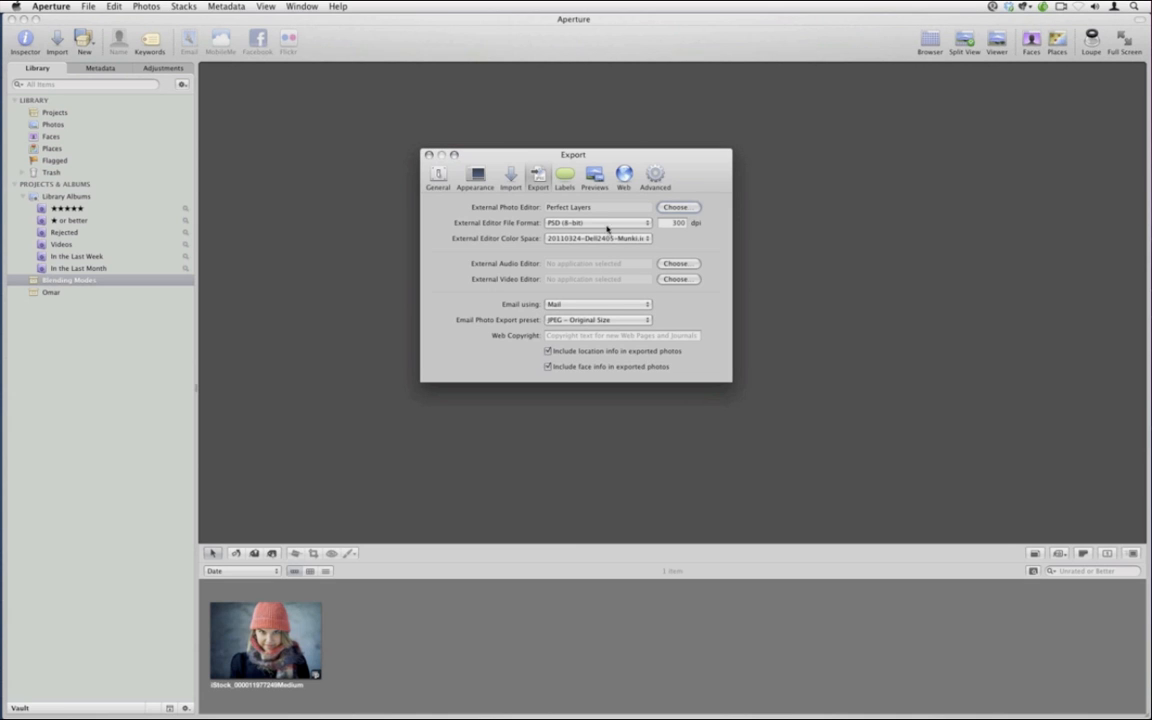
Keep PSD (8-bit) format and the current colour space, then close Preferences
{"action": "left_click", "coordinate": [557, 227]}
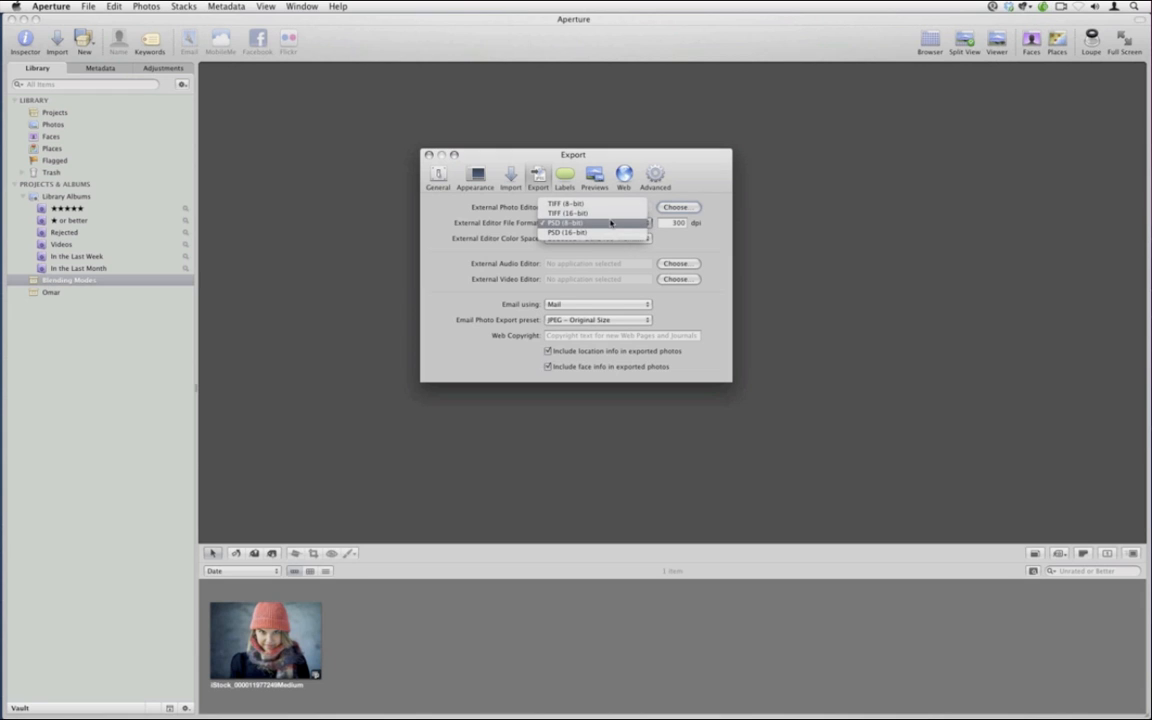
{"action": "left_click", "coordinate": [611, 223]}
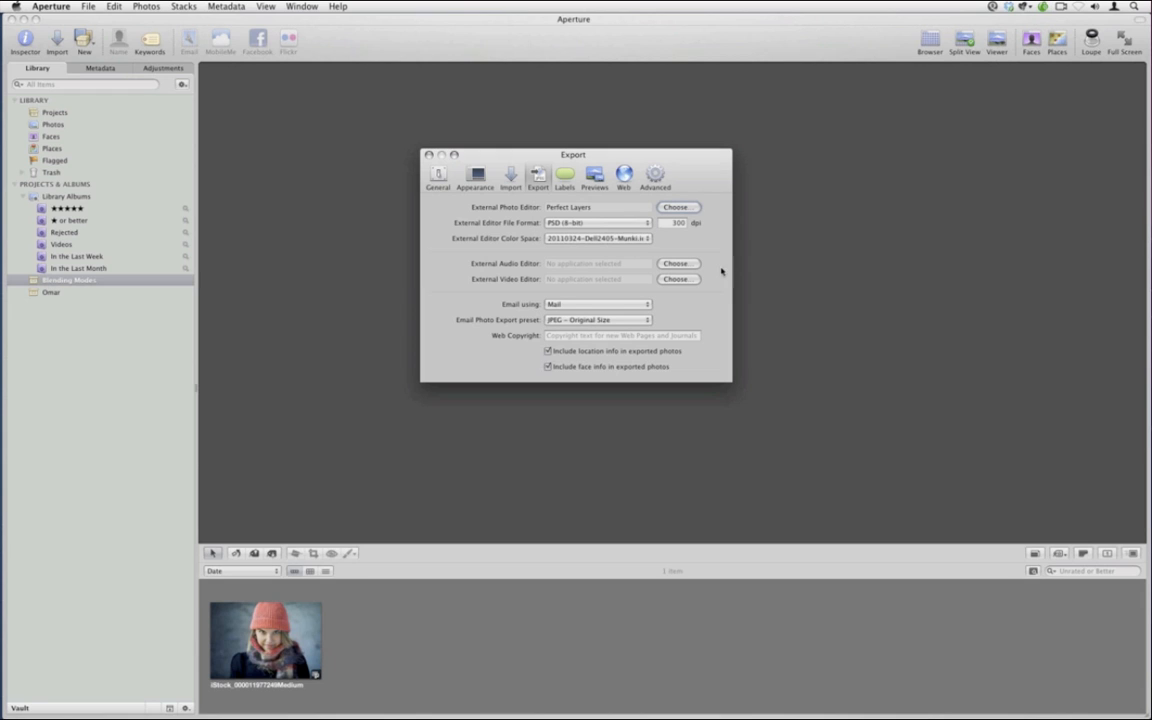
{"action": "left_click", "coordinate": [573, 240]}
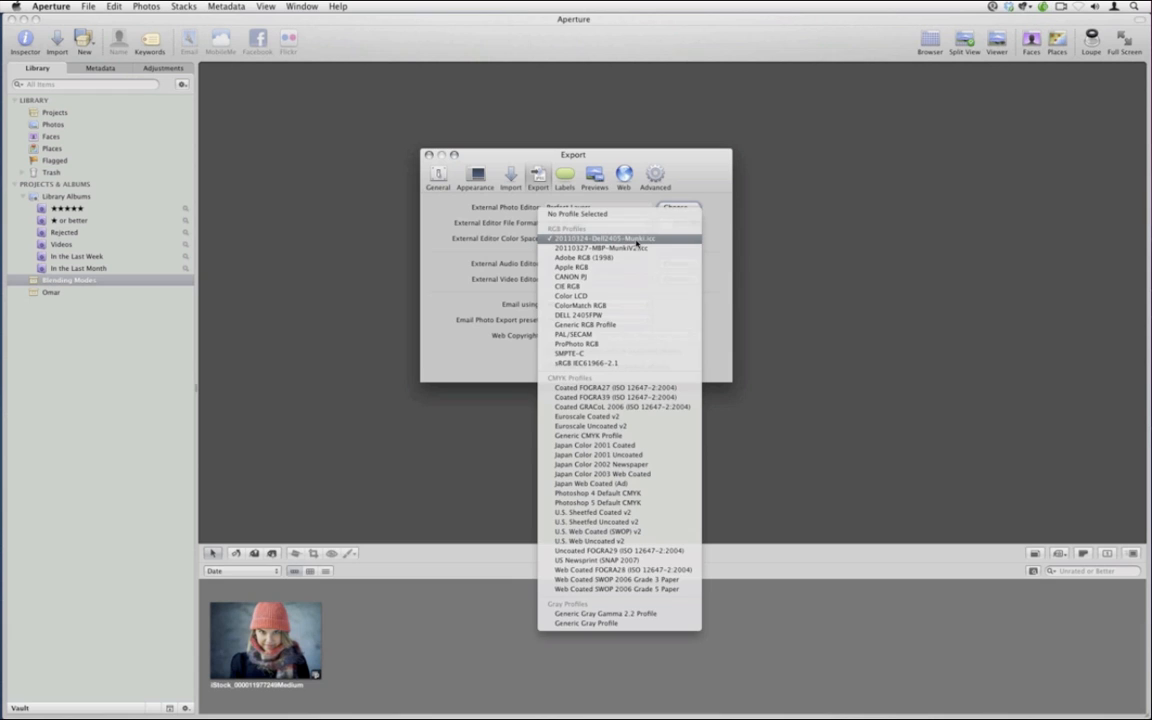
{"action": "left_click", "coordinate": [636, 240]}
{"action": "left_click_drag", "start_coordinate": [570, 155], "coordinate": [516, 132]}
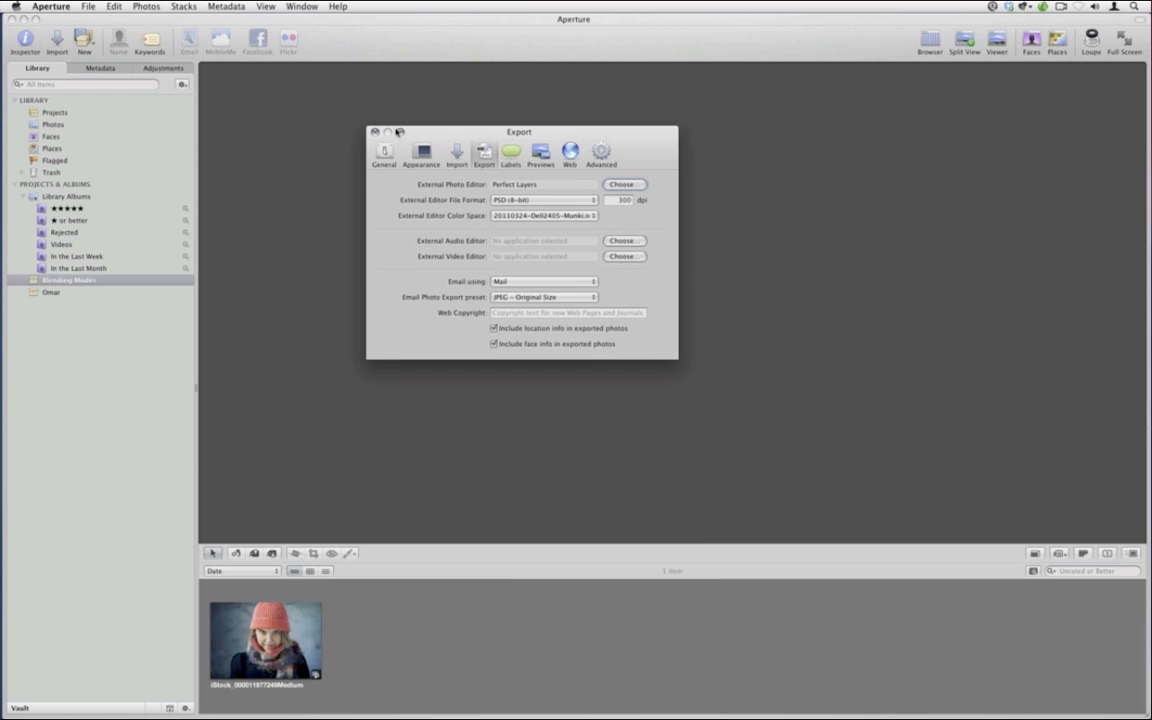
{"action": "left_click", "coordinate": [374, 132]}
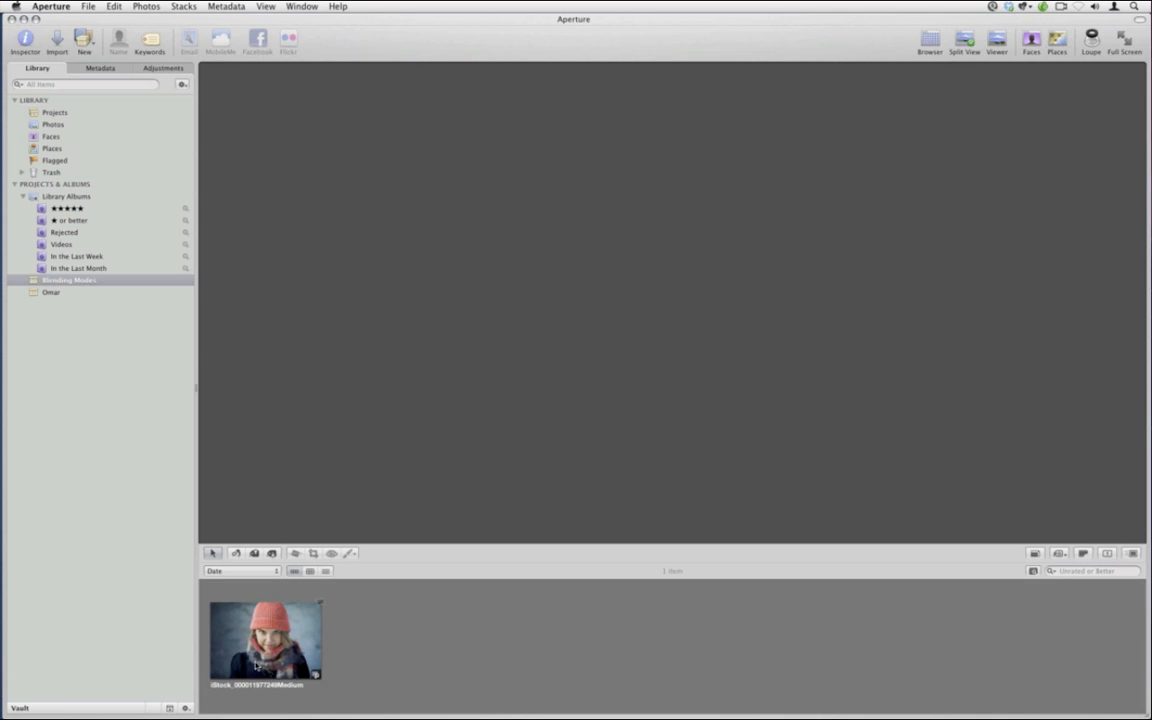
Make a duplicate version of the knit-hat portrait from the Photos menu
{"action": "left_click", "coordinate": [268, 652]}
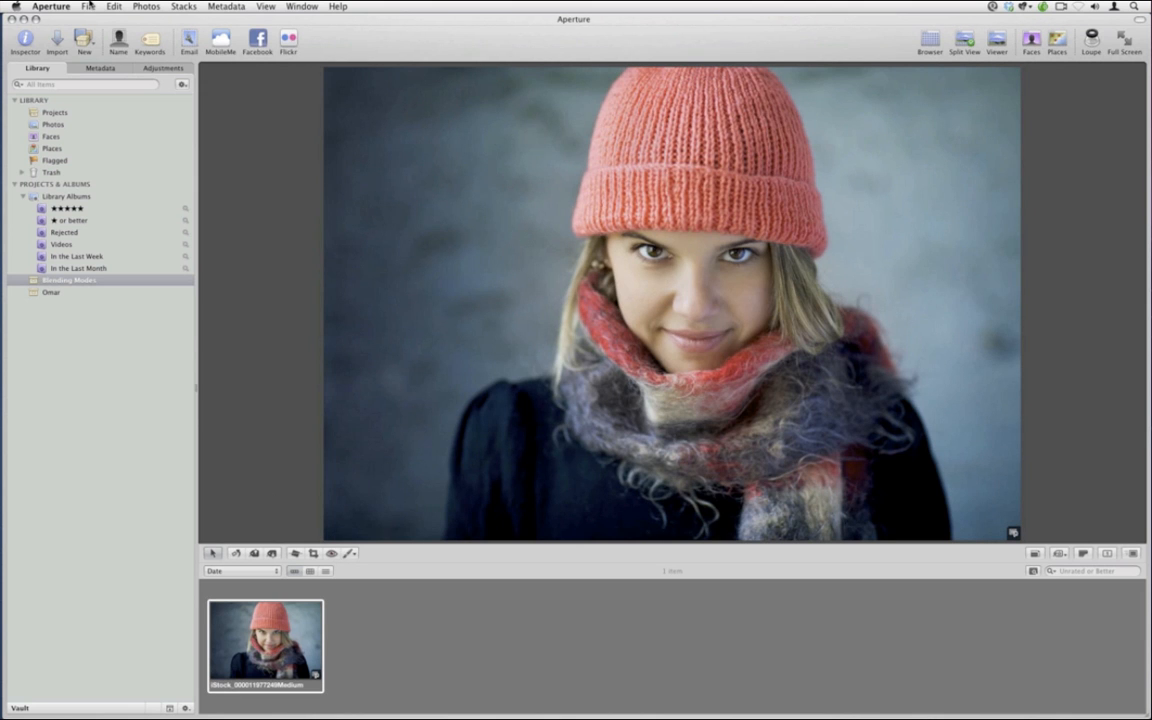
{"action": "left_click", "coordinate": [146, 6]}
{"action": "mouse_move", "coordinate": [172, 88]}
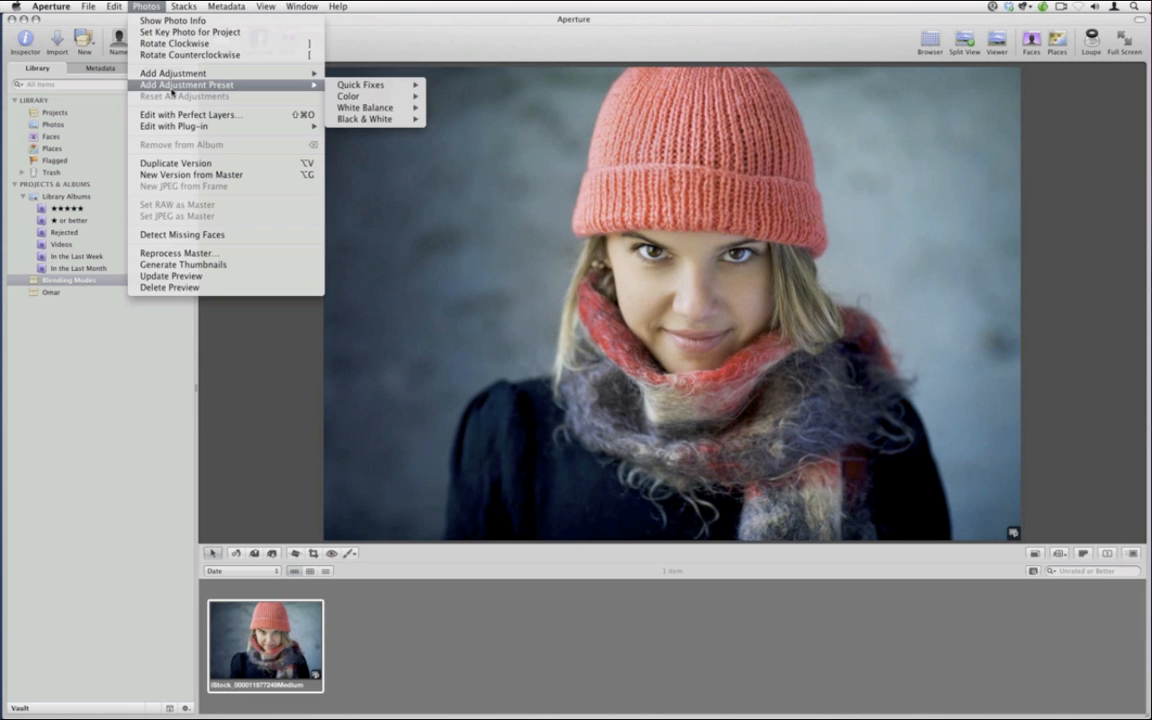
{"action": "left_click", "coordinate": [185, 162]}
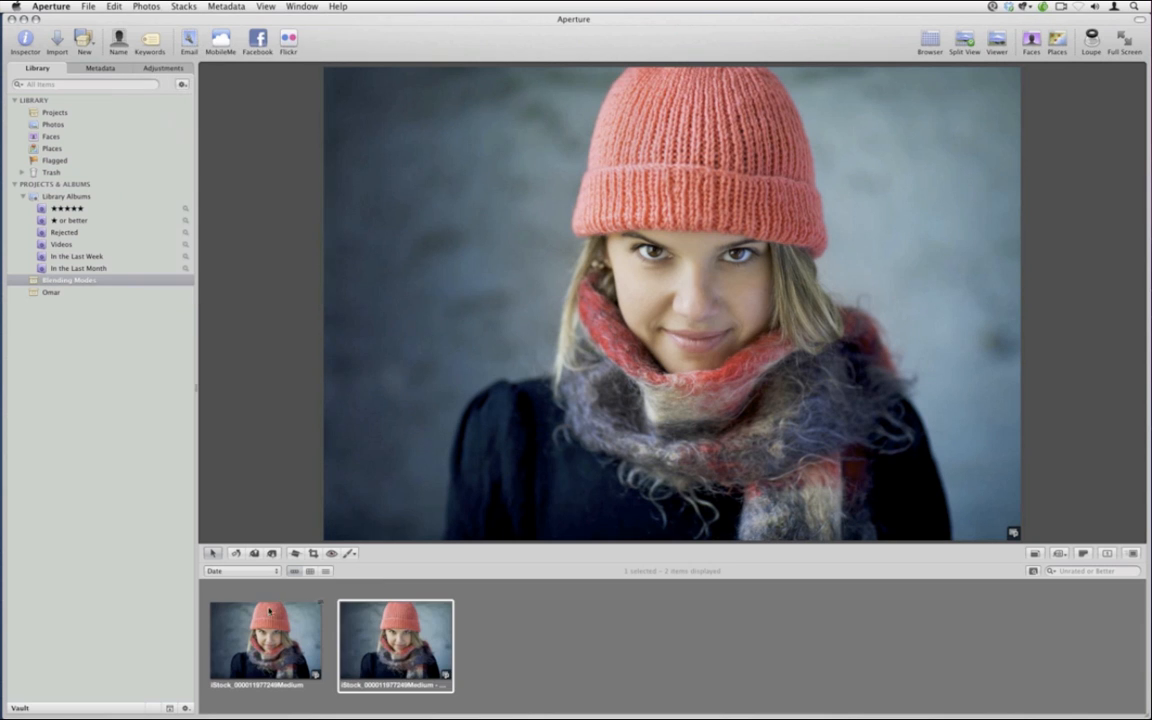
Drain the duplicate's saturation to 0 and select it together with the colour original
{"action": "left_click", "coordinate": [279, 627]}
{"action": "left_click", "coordinate": [387, 645]}
{"action": "left_click", "coordinate": [164, 68]}
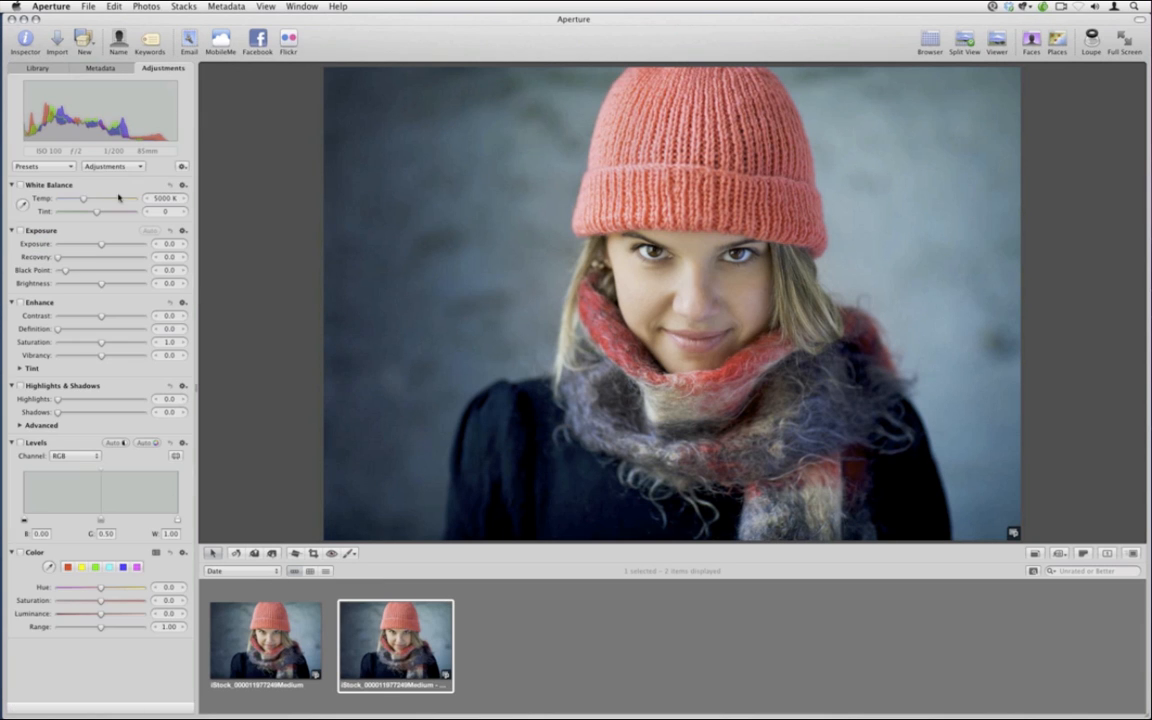
{"action": "left_click_drag", "start_coordinate": [102, 348], "coordinate": [56, 345]}
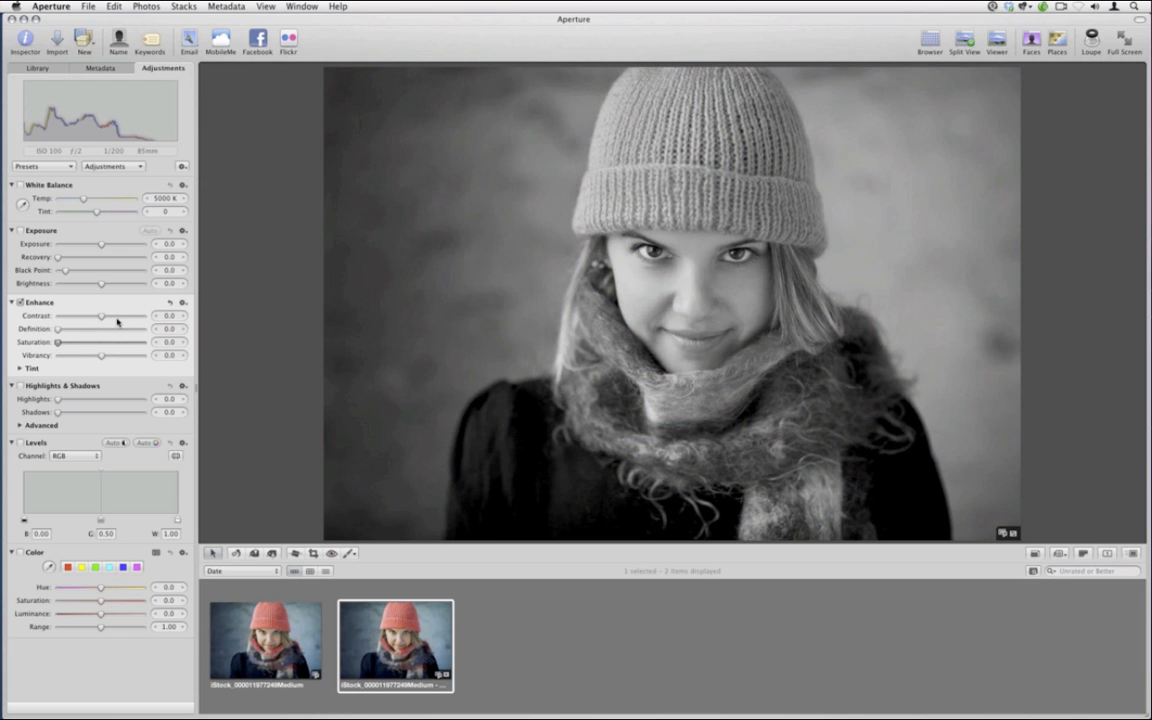
{"action": "left_click", "coordinate": [265, 640], "text": "shift"}
{"action": "left_click", "coordinate": [147, 6]}
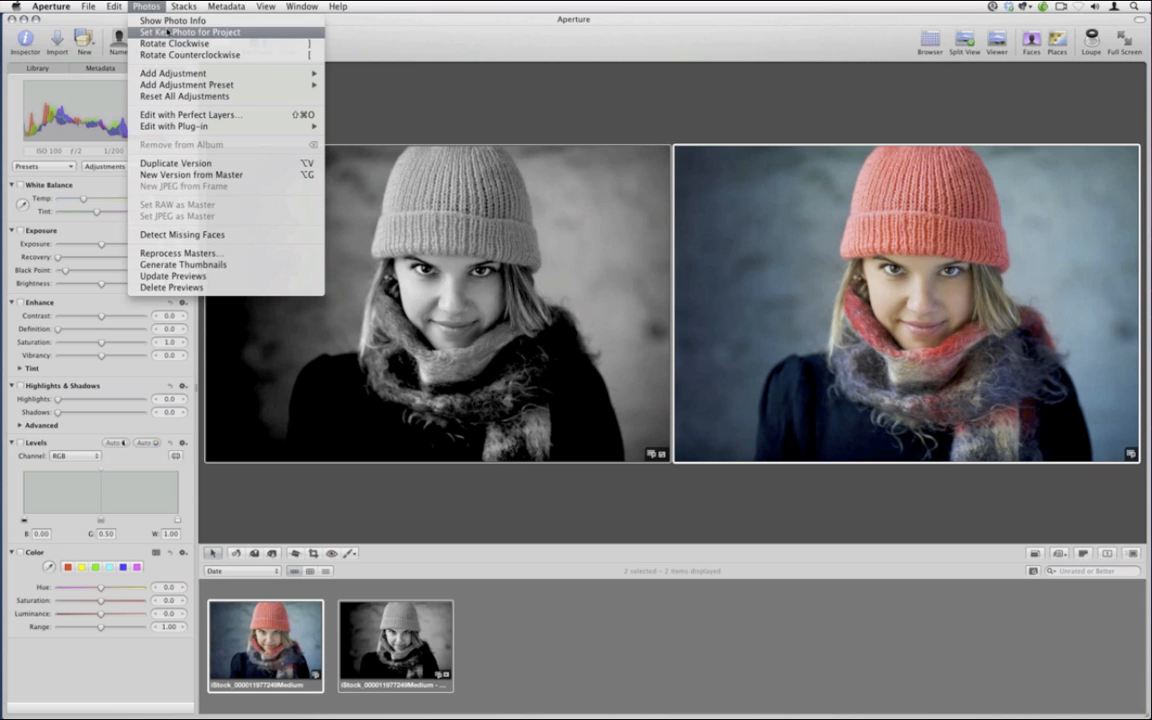
Open both versions in Perfect Layers and blend the black-and-white top layer in Overlay mode
{"action": "left_click", "coordinate": [230, 116]}
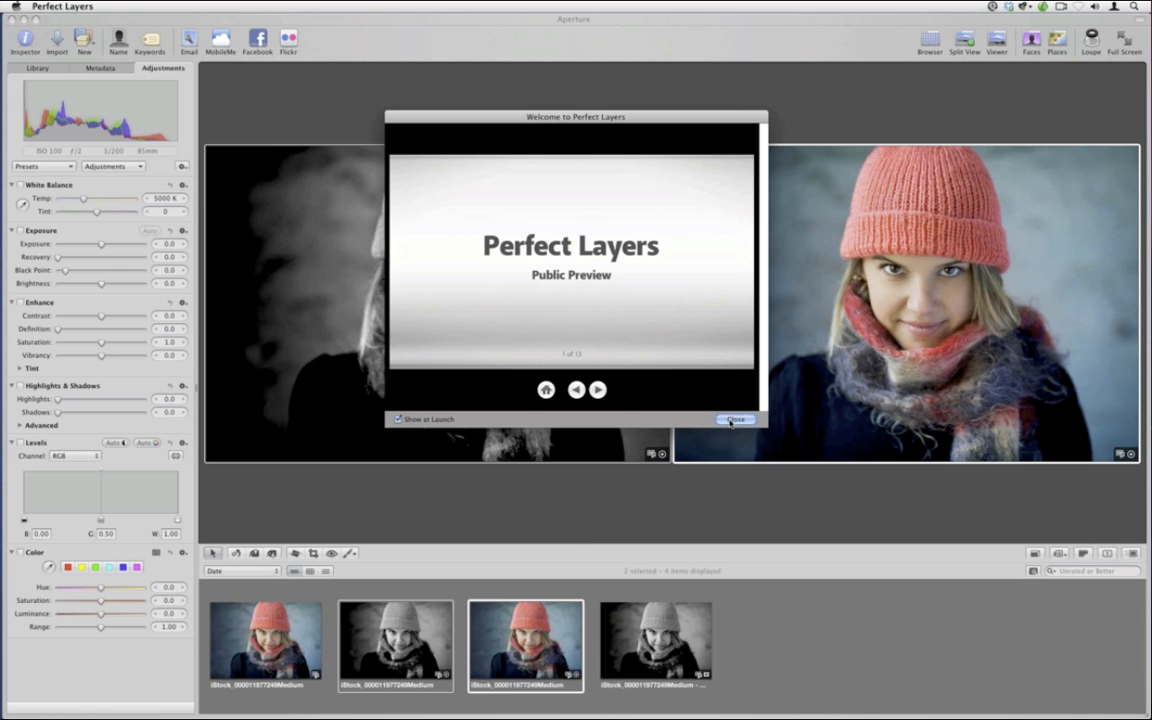
{"action": "left_click", "coordinate": [731, 420]}
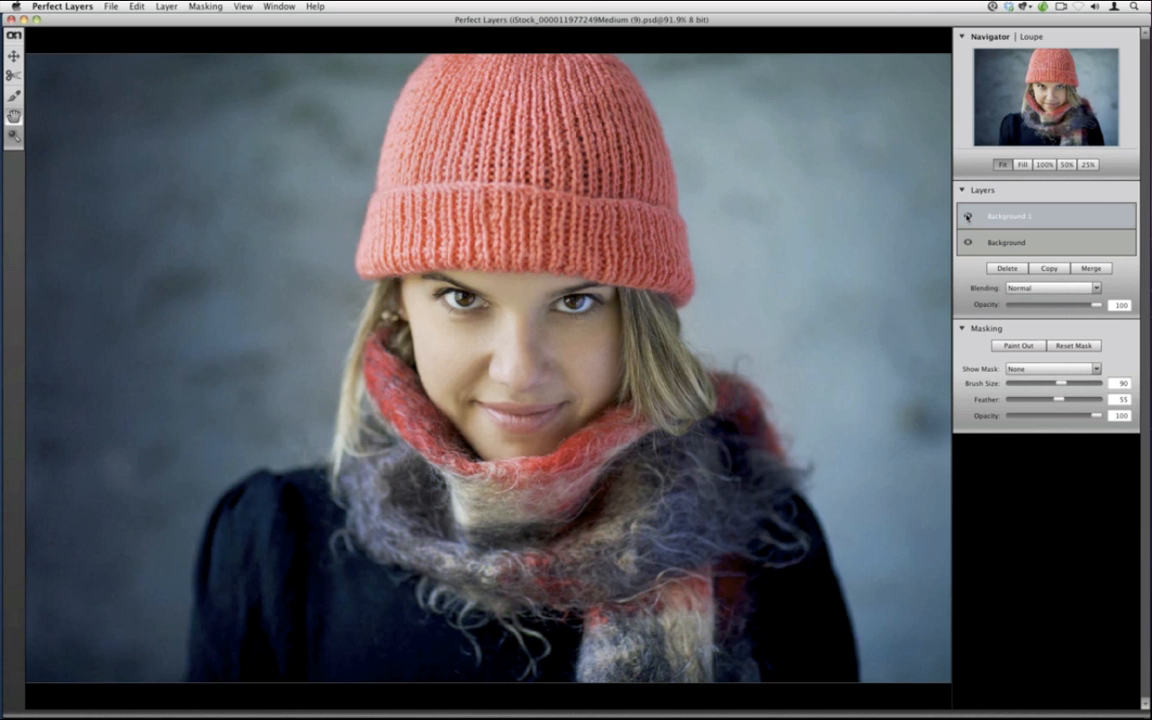
{"action": "left_click", "coordinate": [967, 216]}
{"action": "left_click", "coordinate": [967, 216]}
{"action": "left_click", "coordinate": [1050, 288]}
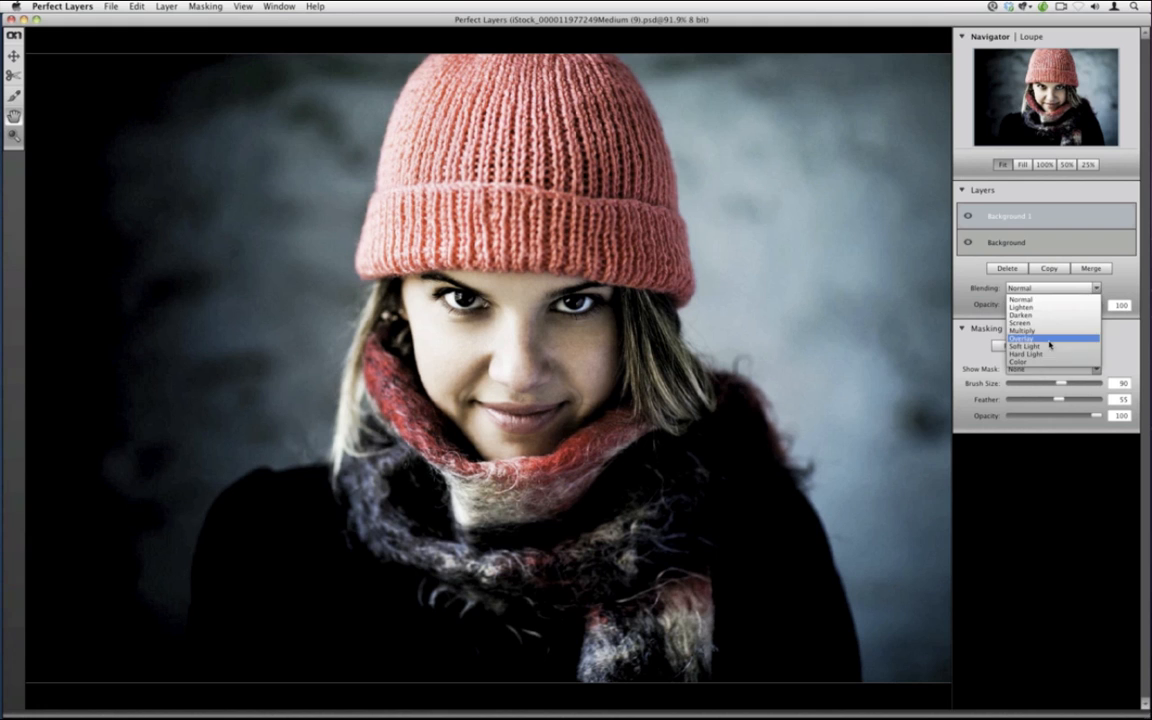
{"action": "left_click", "coordinate": [1049, 340]}
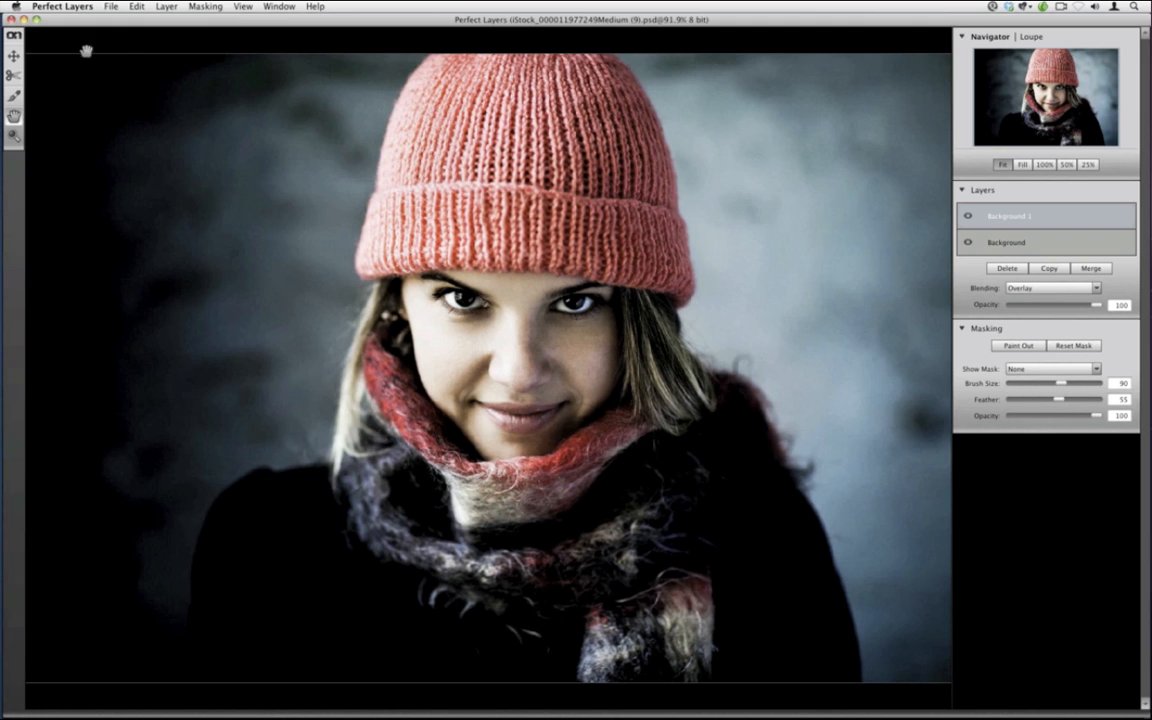
Lower the mask brush opacity, save the layered image, and view the high-contrast version in Aperture
{"action": "left_click", "coordinate": [14, 95]}
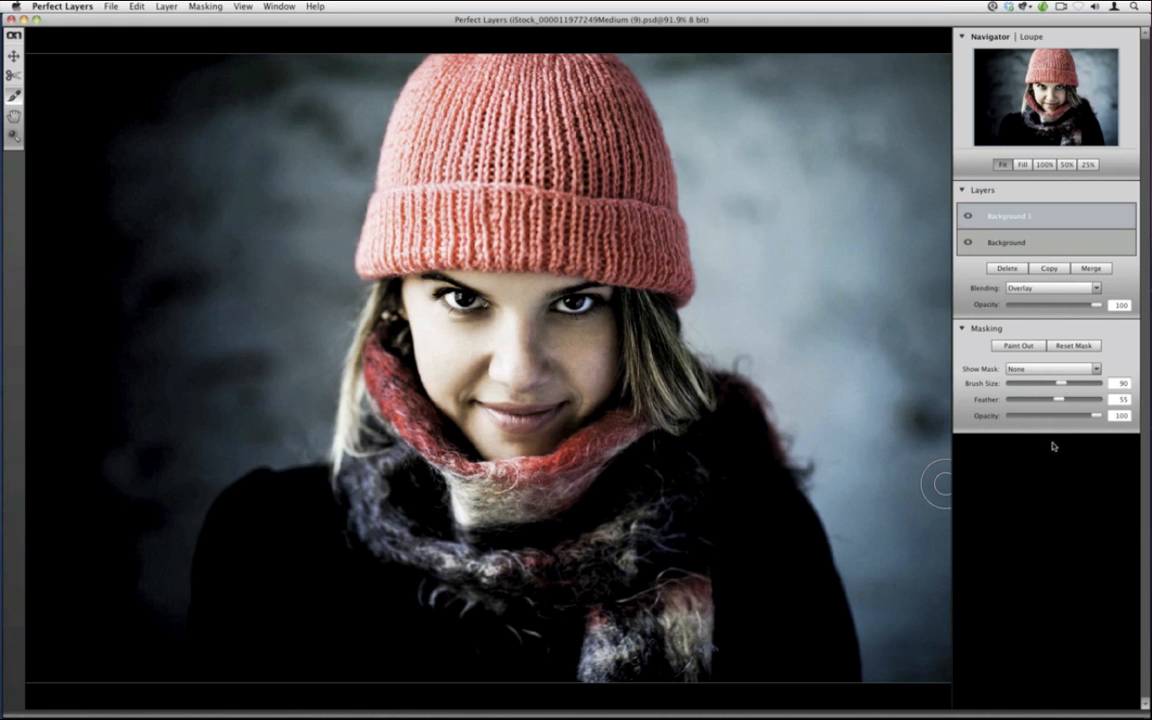
{"action": "mouse_move", "coordinate": [1096, 415]}
{"action": "left_mouse_down"}
{"action": "mouse_move", "coordinate": [1039, 415]}
{"action": "mouse_move", "coordinate": [1079, 403]}
{"action": "left_mouse_up"}
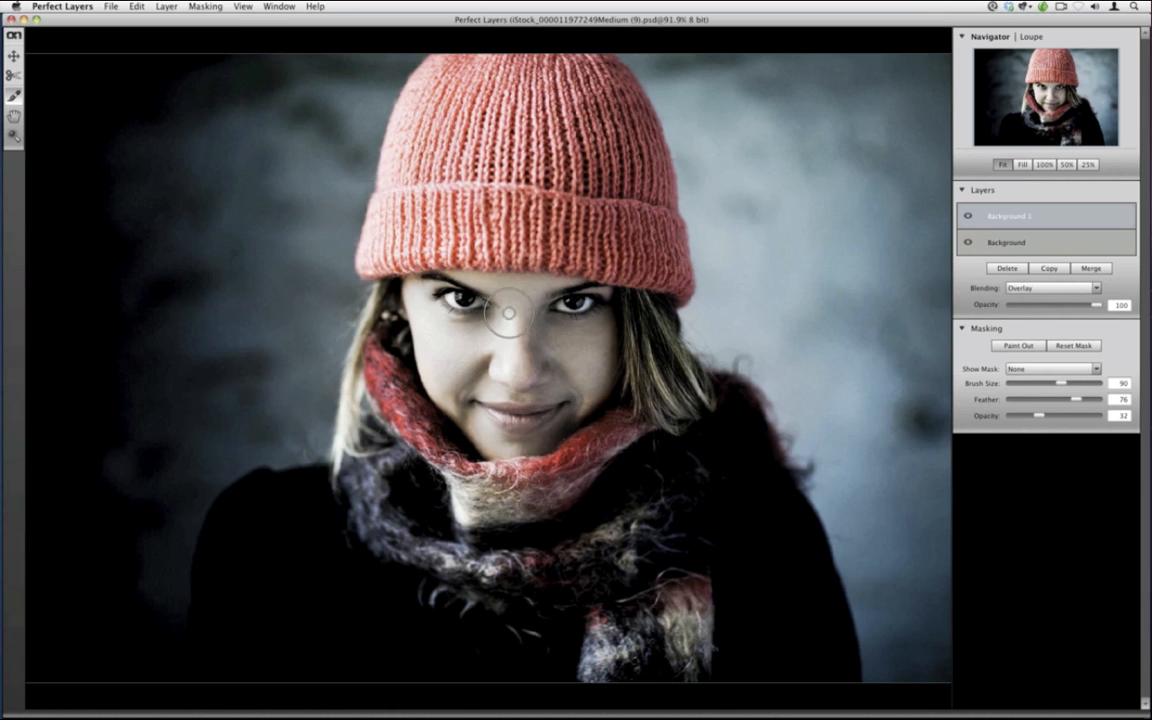
{"action": "left_click", "coordinate": [107, 6]}
{"action": "left_click", "coordinate": [116, 68]}
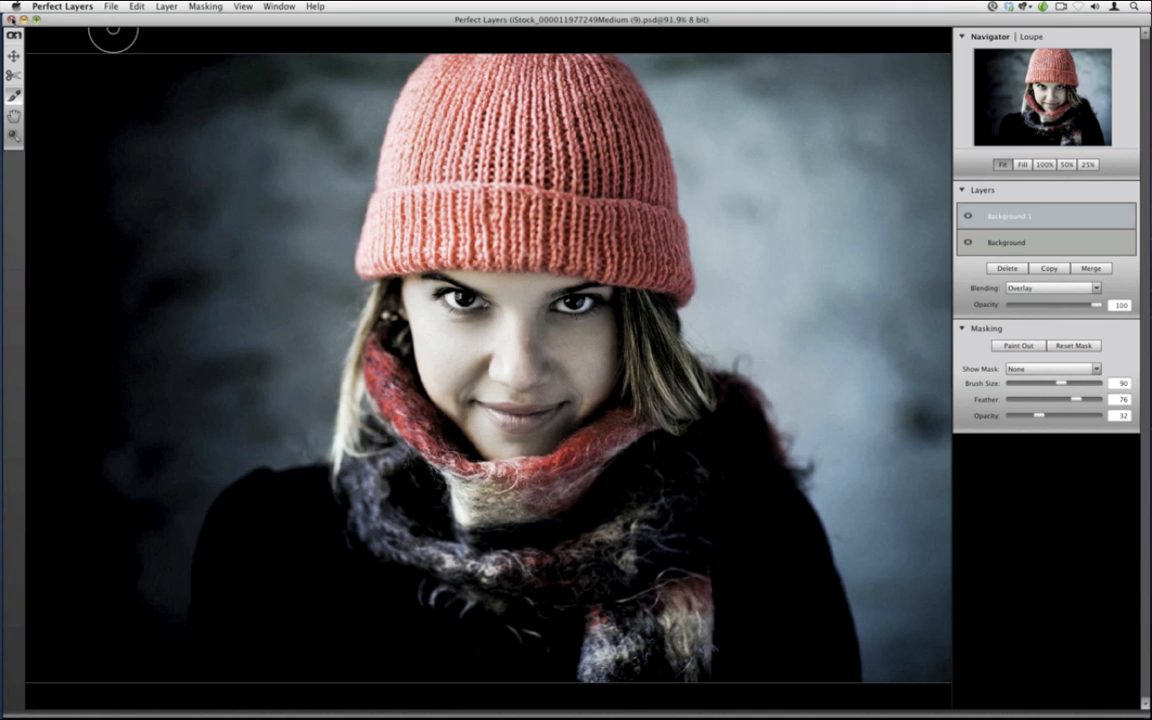
{"action": "left_click", "coordinate": [12, 20]}
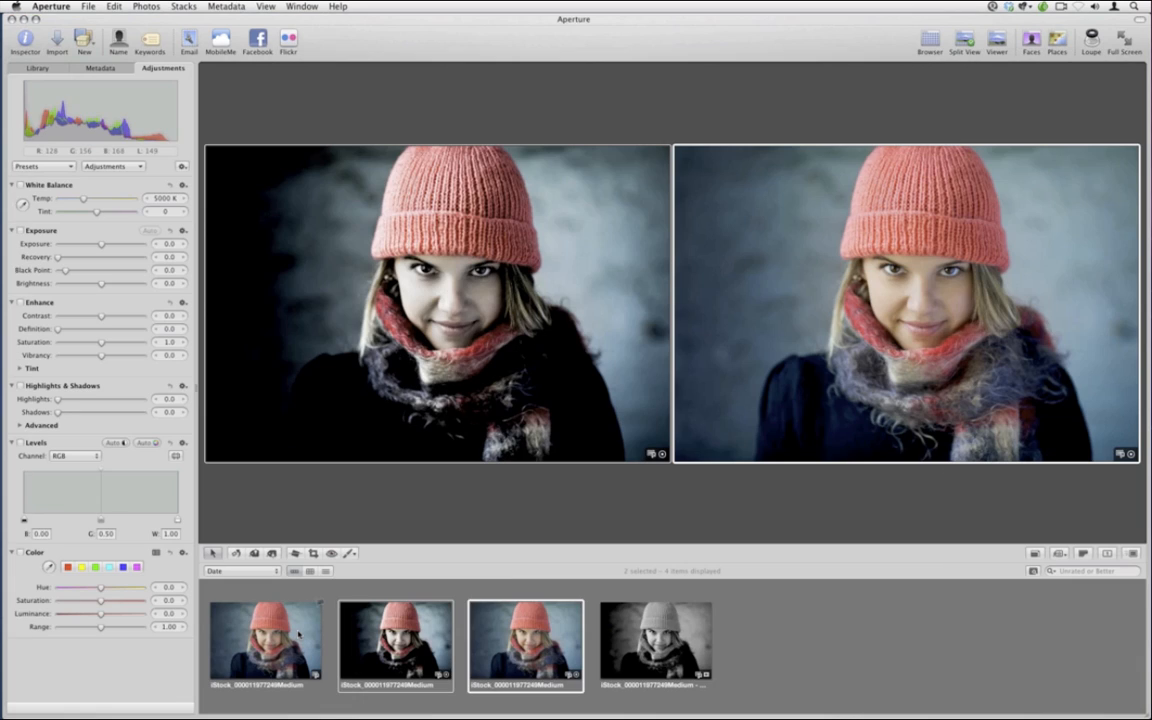
{"action": "left_click", "coordinate": [298, 635]}
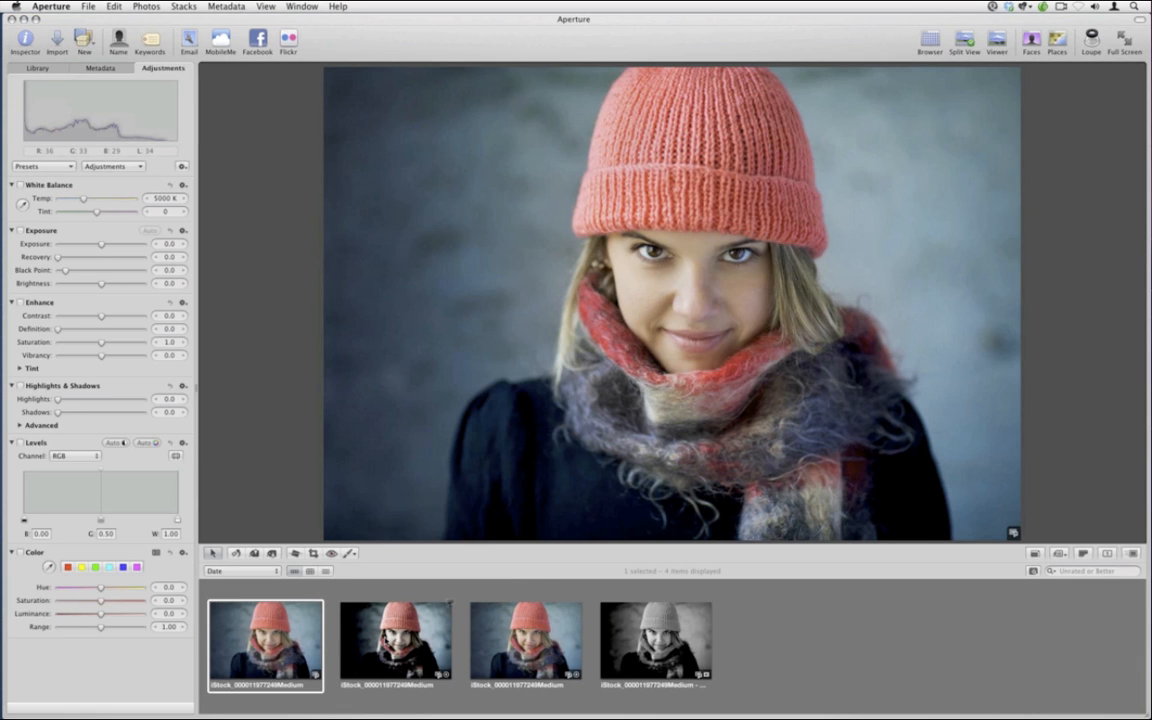
{"action": "left_click", "coordinate": [390, 648]}
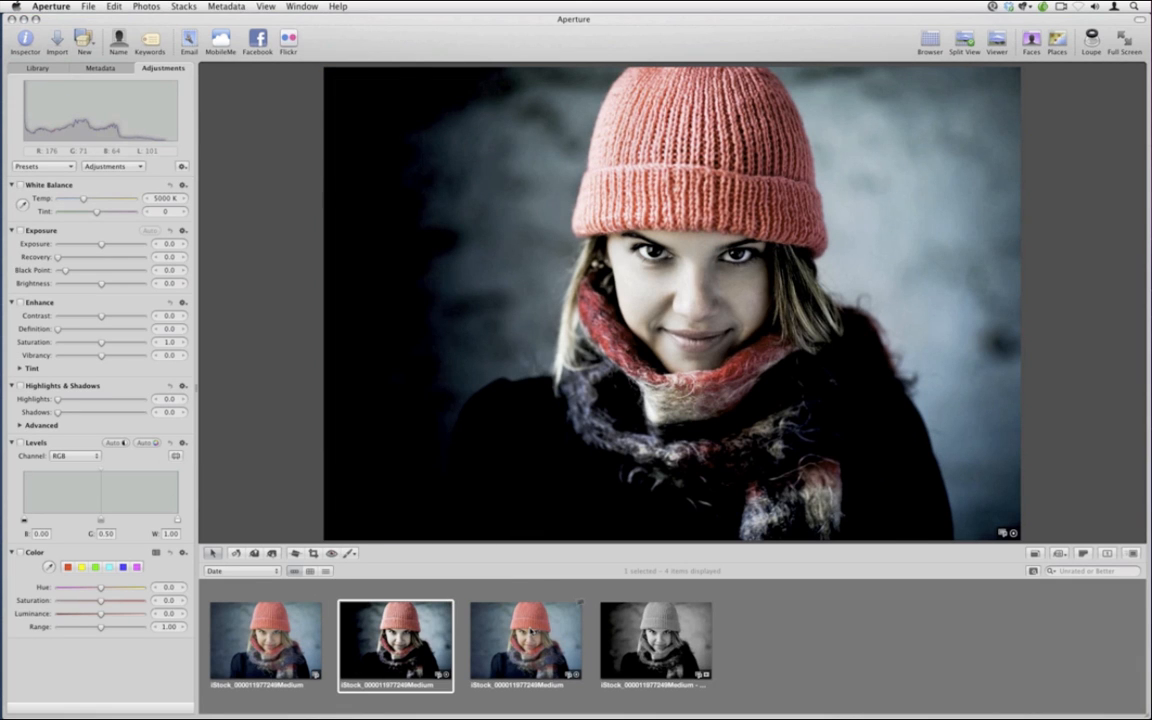
Compare the versions, then delete the brighter colour version and the black-and-white version
{"action": "left_click", "coordinate": [532, 632]}
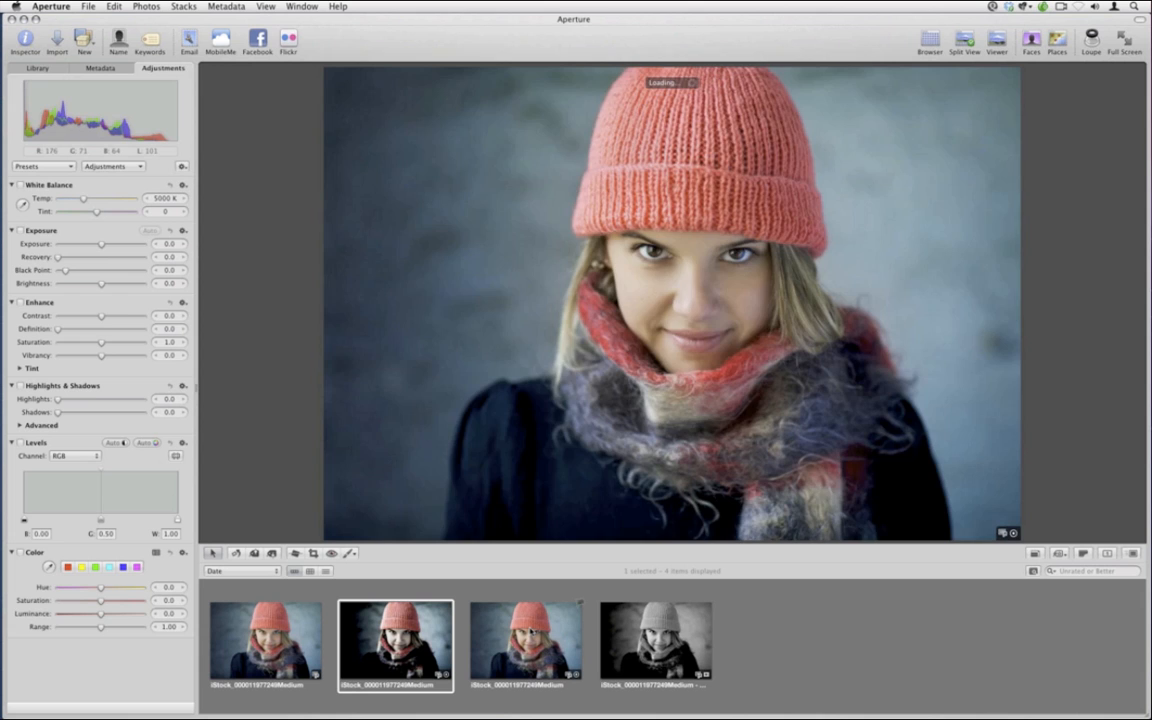
{"action": "left_click", "coordinate": [650, 638], "text": "super"}
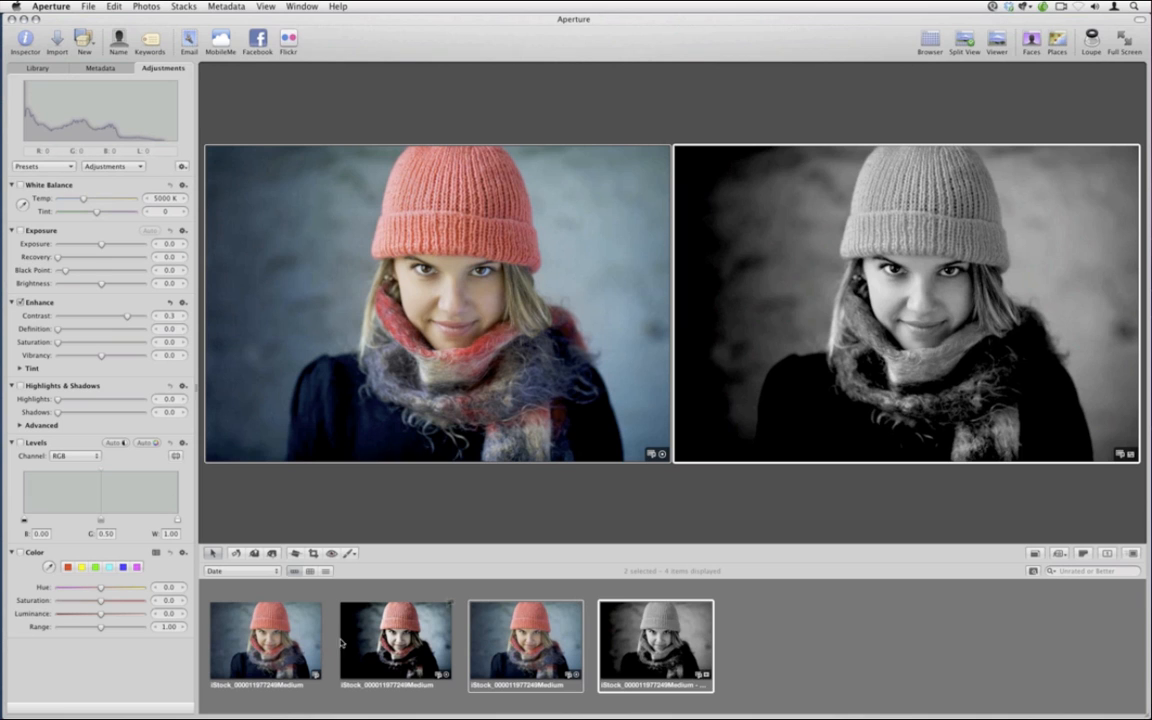
{"action": "left_click", "coordinate": [272, 655], "text": "shift"}
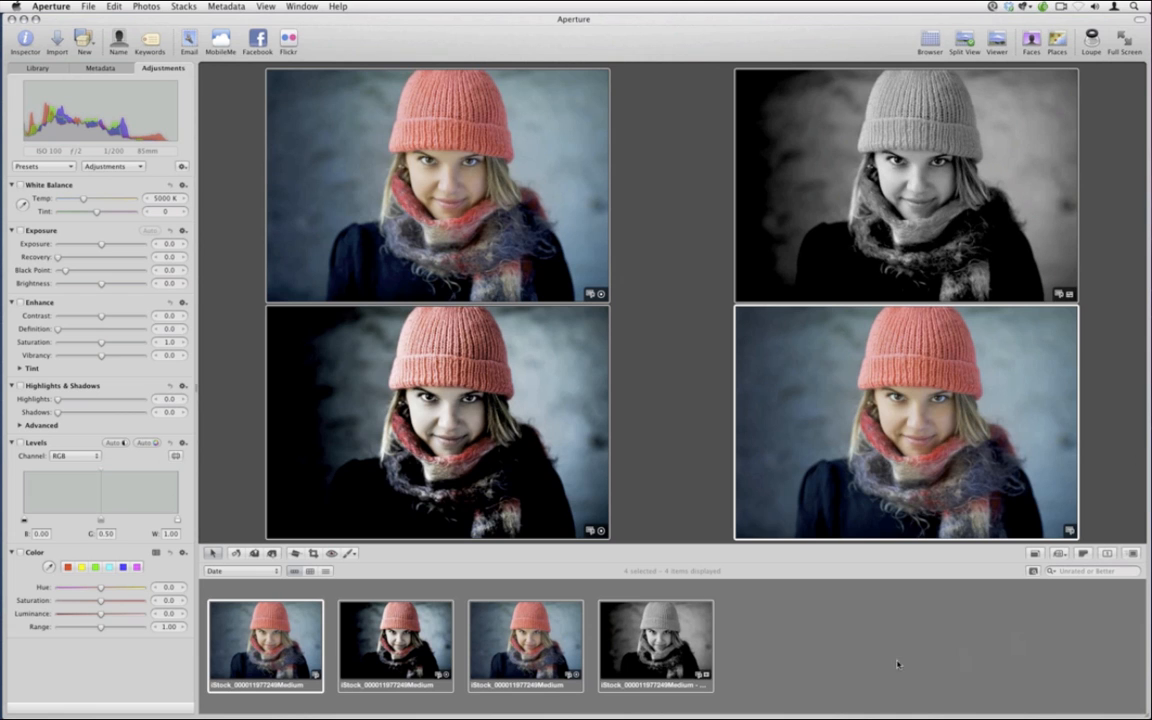
{"action": "left_click", "coordinate": [874, 668]}
{"action": "left_click", "coordinate": [667, 653]}
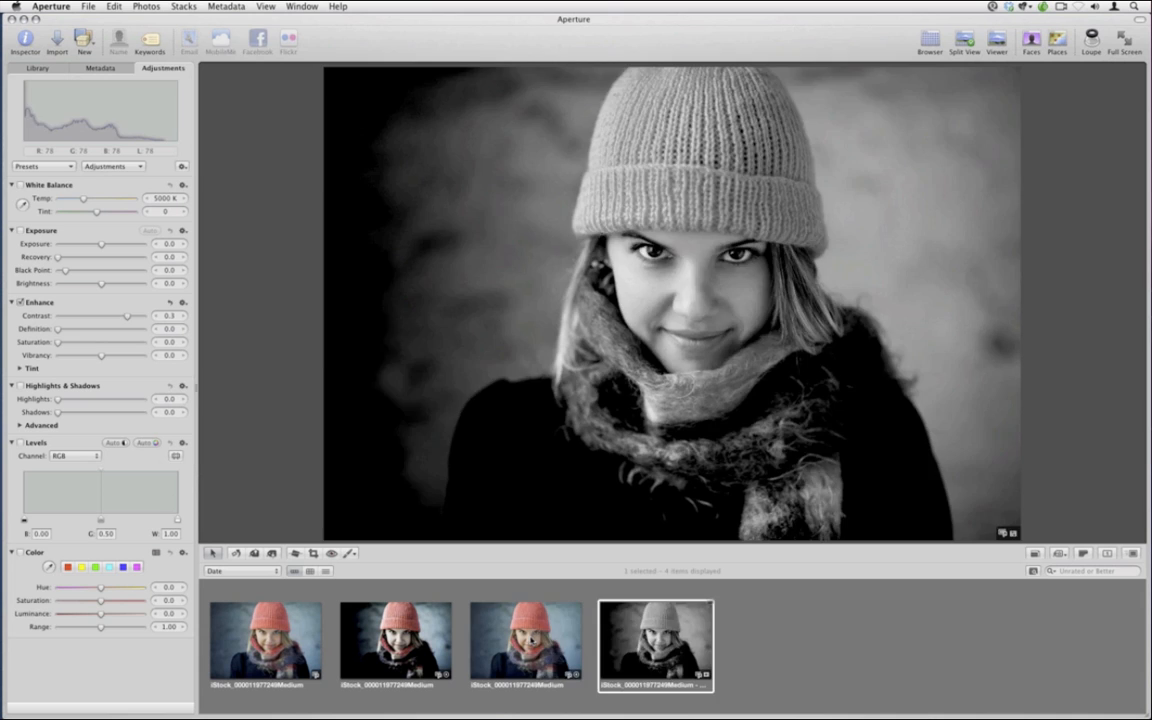
{"action": "left_click", "coordinate": [530, 645], "text": "super"}
{"action": "right_click", "coordinate": [530, 645]}
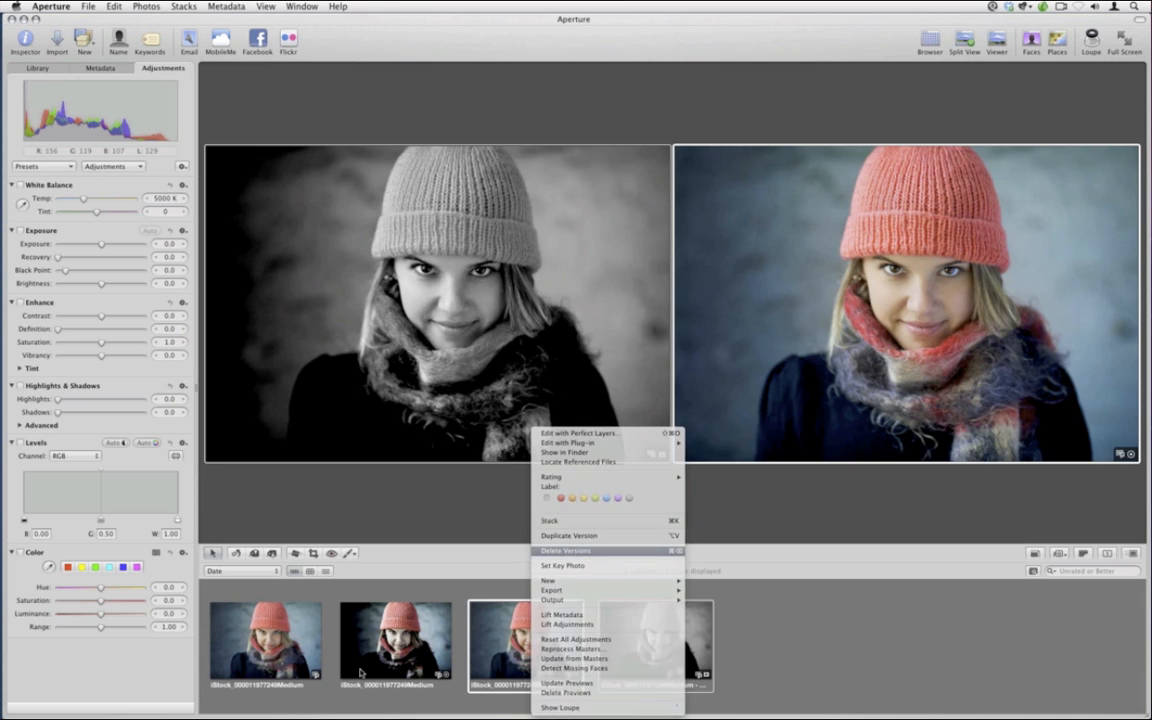
{"action": "left_click", "coordinate": [558, 552]}
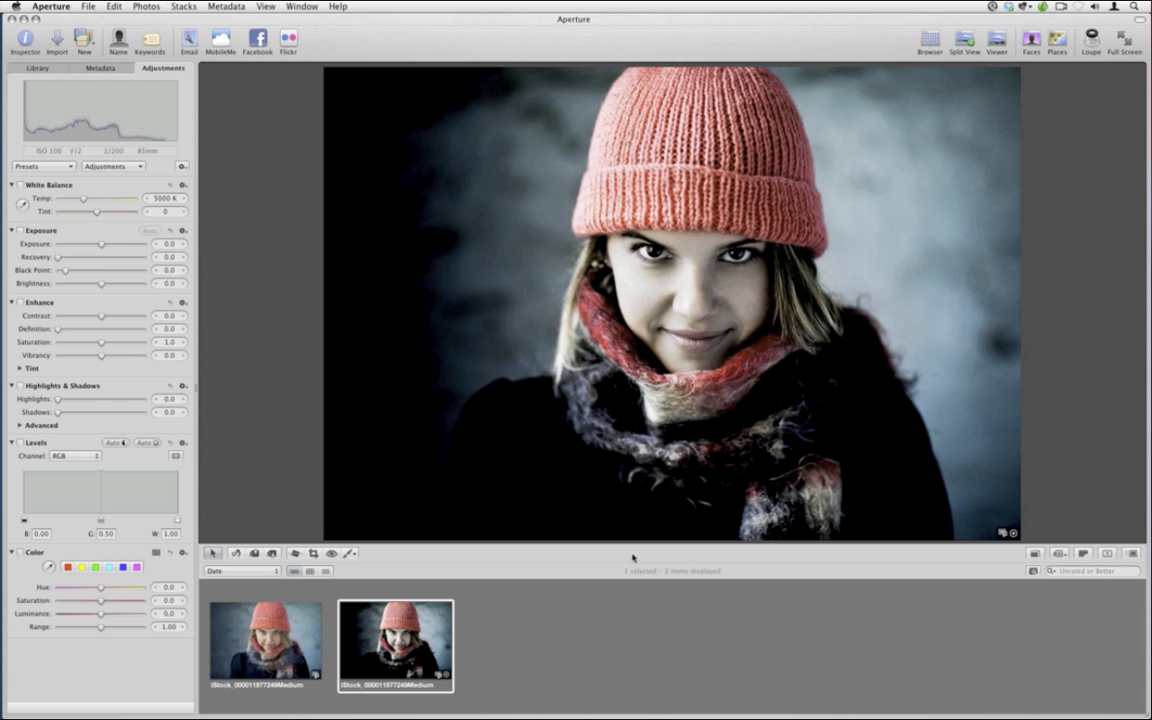
Hide Aperture, switch to Lightroom and open the Omar snowboarder folder
{"action": "key", "text": "super+h"}
{"action": "mouse_move", "coordinate": [6, 374]}
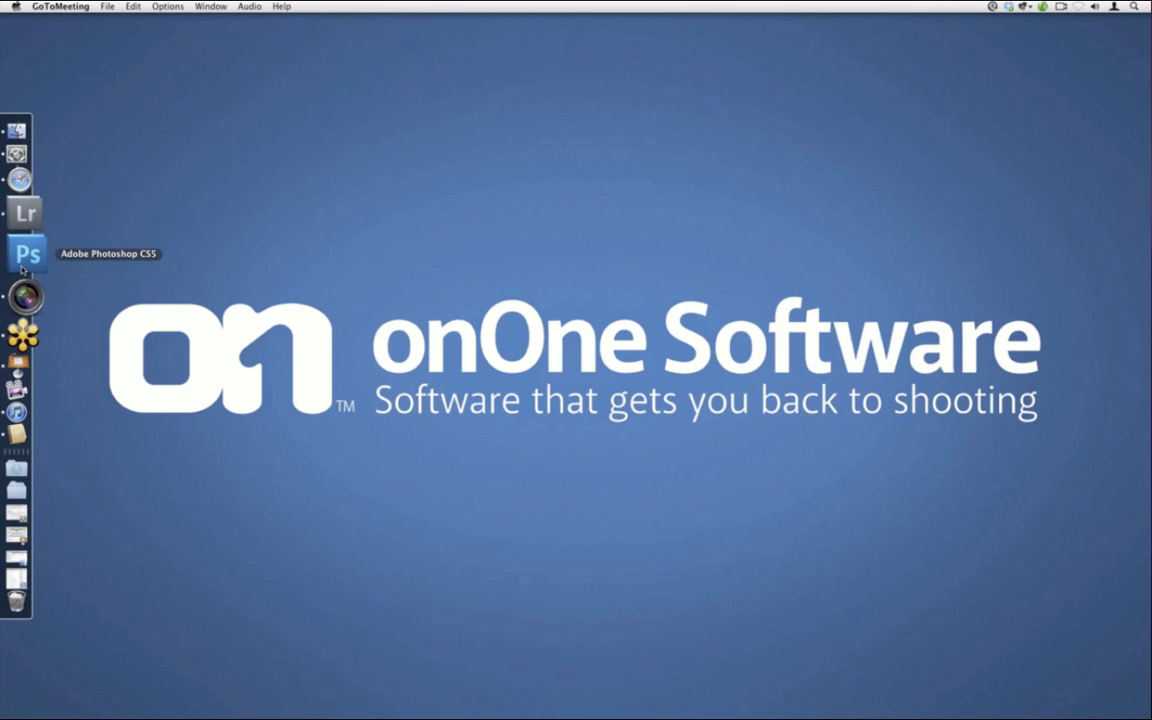
{"action": "left_click", "coordinate": [19, 248]}
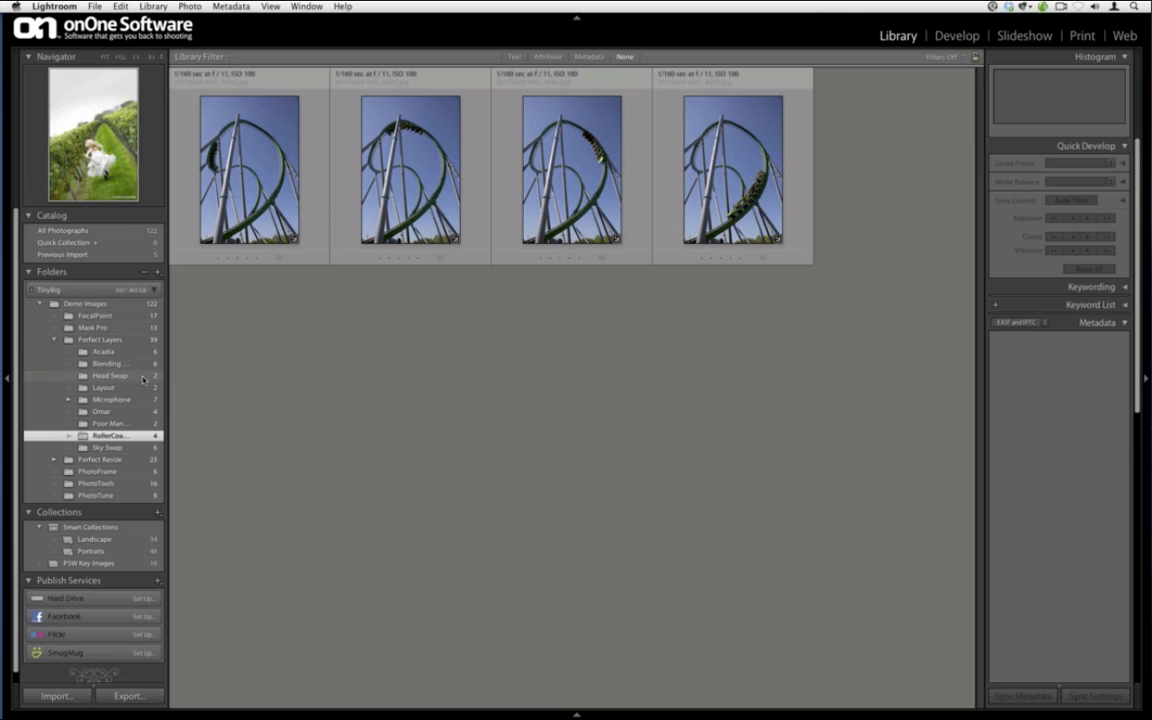
{"action": "left_click", "coordinate": [142, 412]}
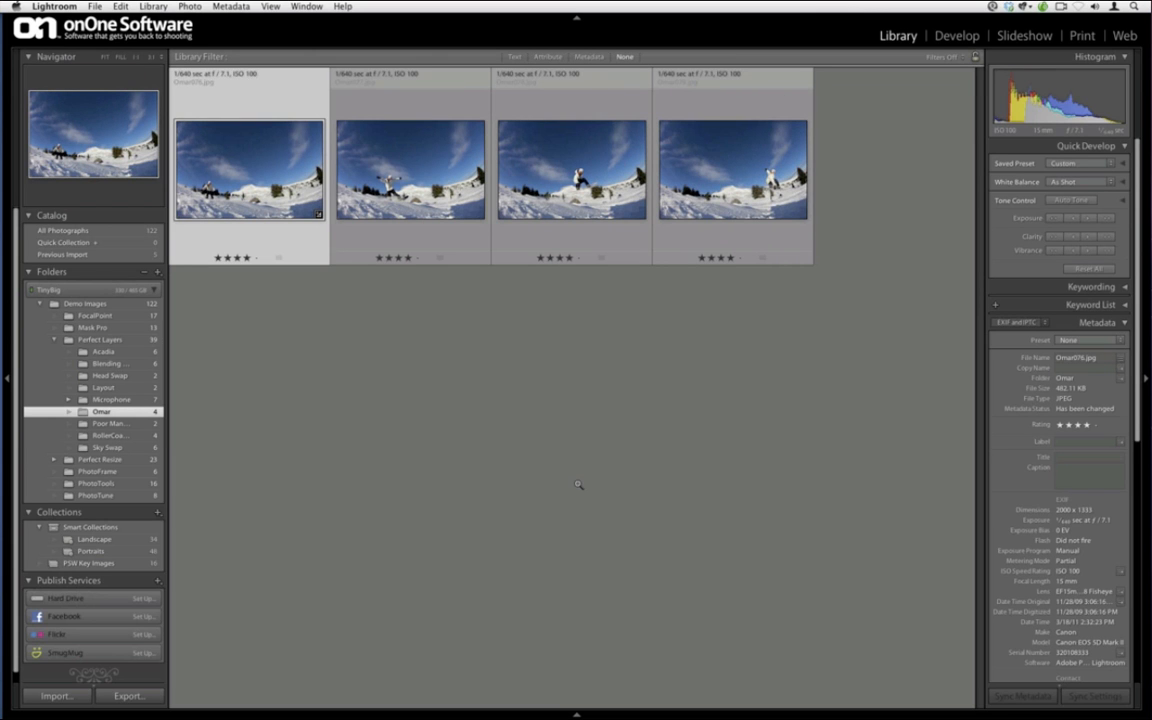
Review the snowboarder shots in Loupe view, return to Grid and select all four
{"action": "key", "text": "e"}
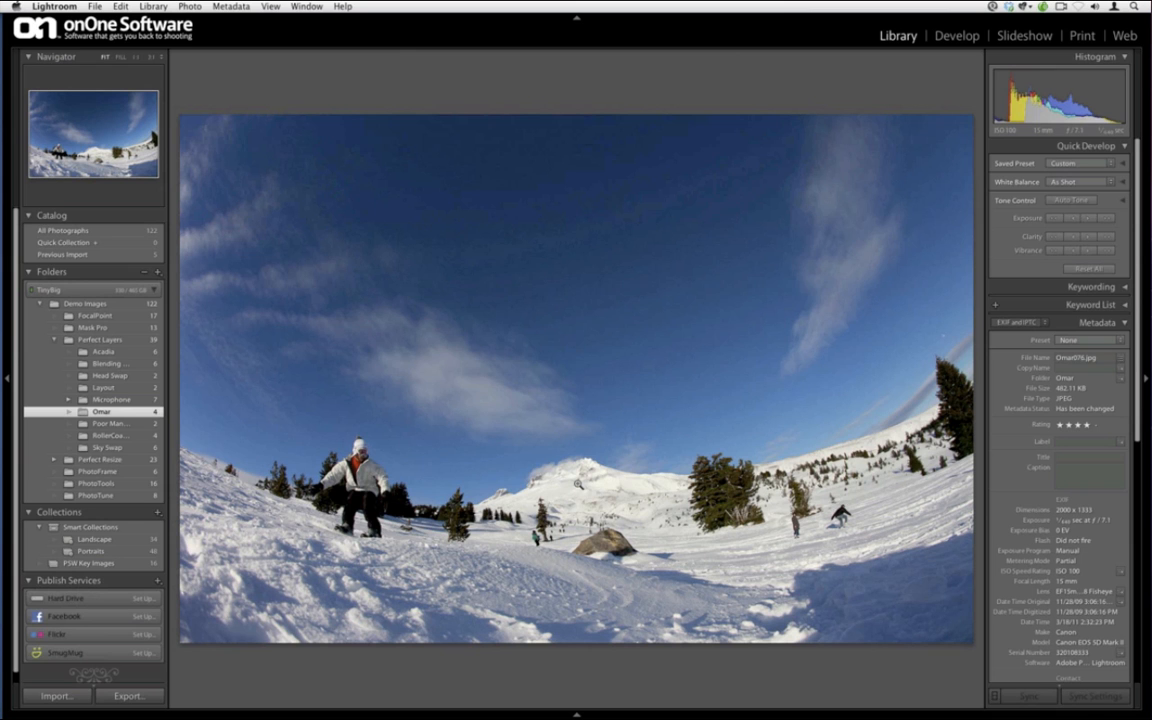
{"action": "key", "text": "Right"}
{"action": "key", "text": "Right"}
{"action": "key", "text": "Right"}
{"action": "key", "text": "Left"}
{"action": "key", "text": "Left"}
{"action": "key", "text": "Left"}
{"action": "key", "text": "g"}
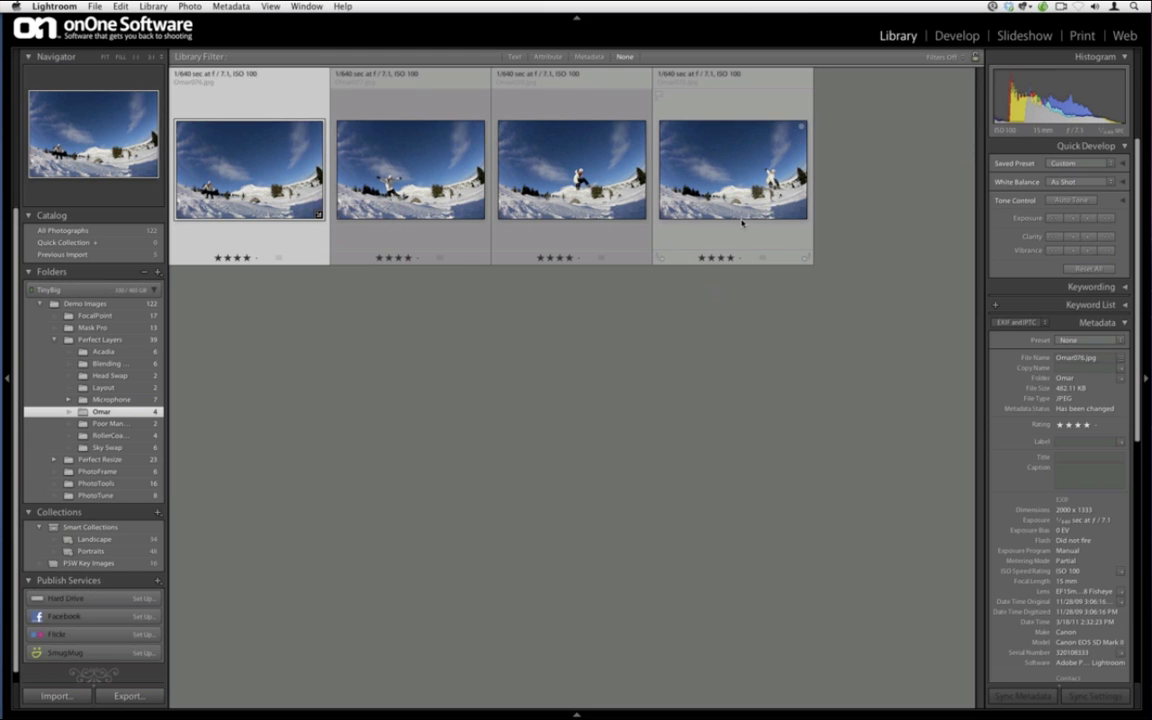
{"action": "key", "text": "super+a"}
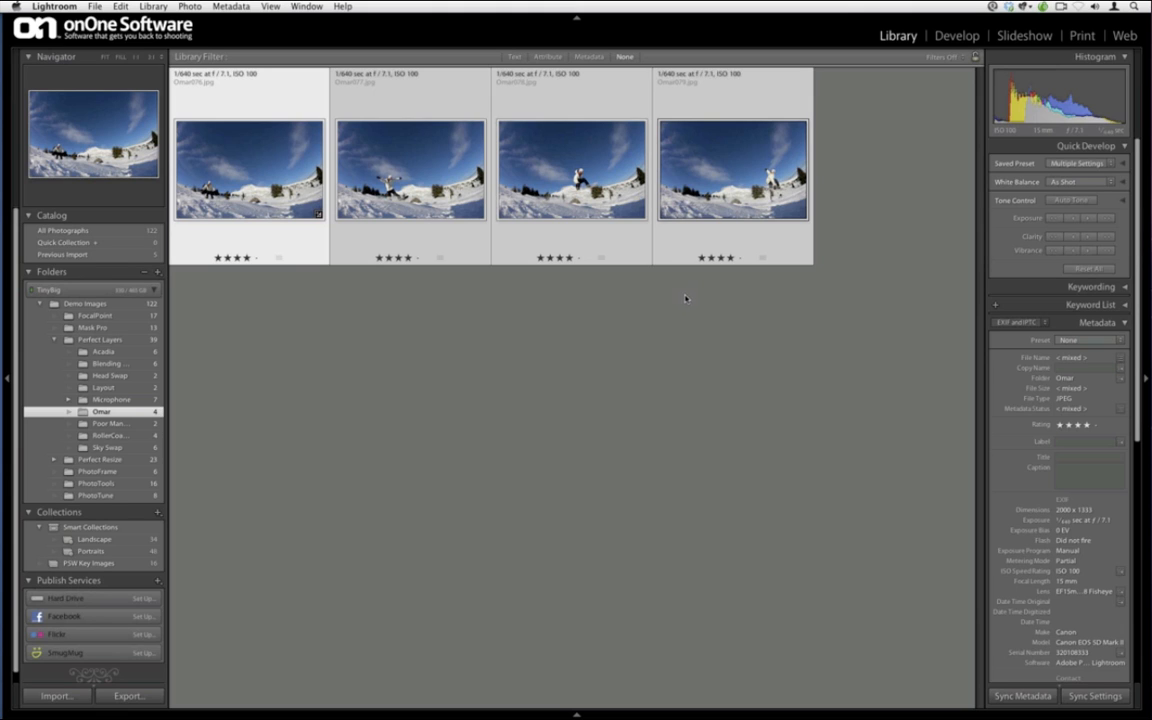
Send the four selected snowboarder photos to Perfect Layers through Plug-in Extras, dismissing the welcome screen
{"action": "left_click", "coordinate": [93, 5]}
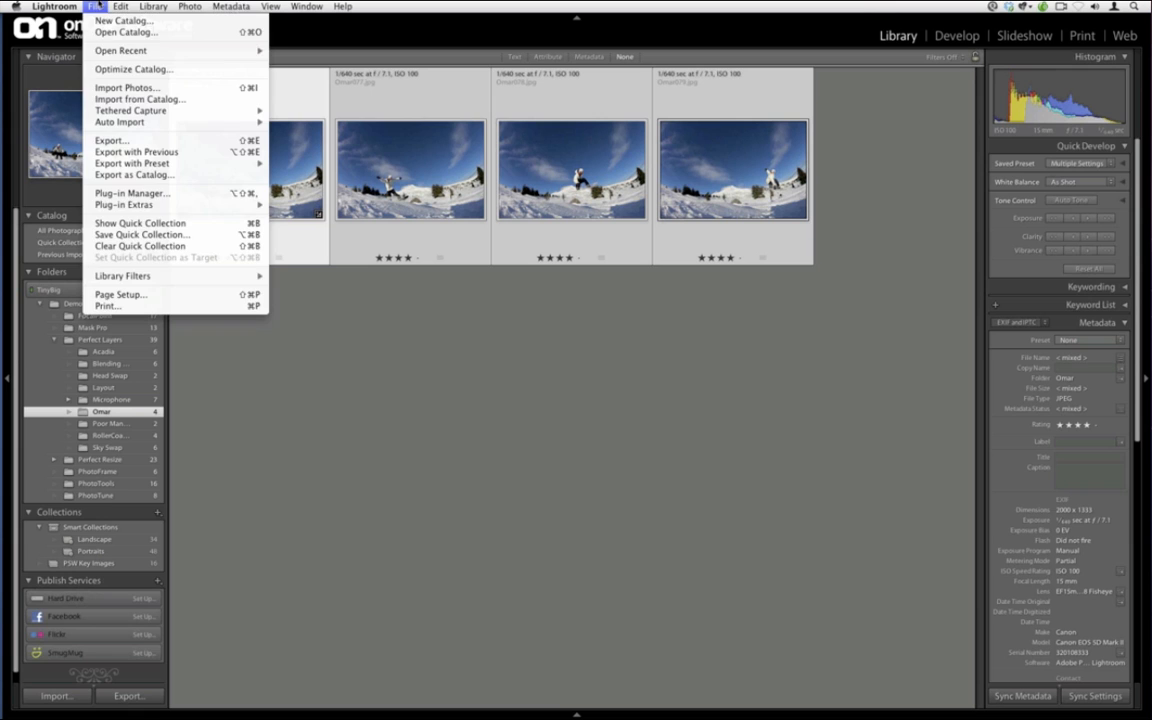
{"action": "mouse_move", "coordinate": [175, 205]}
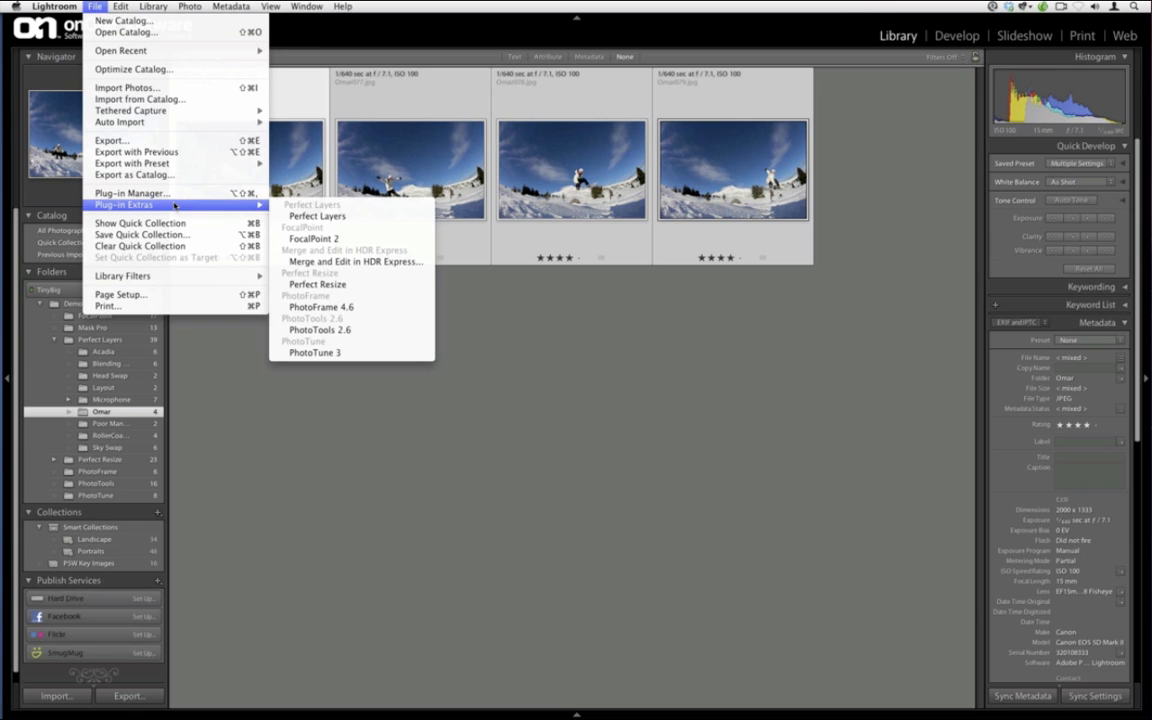
{"action": "left_click", "coordinate": [307, 215]}
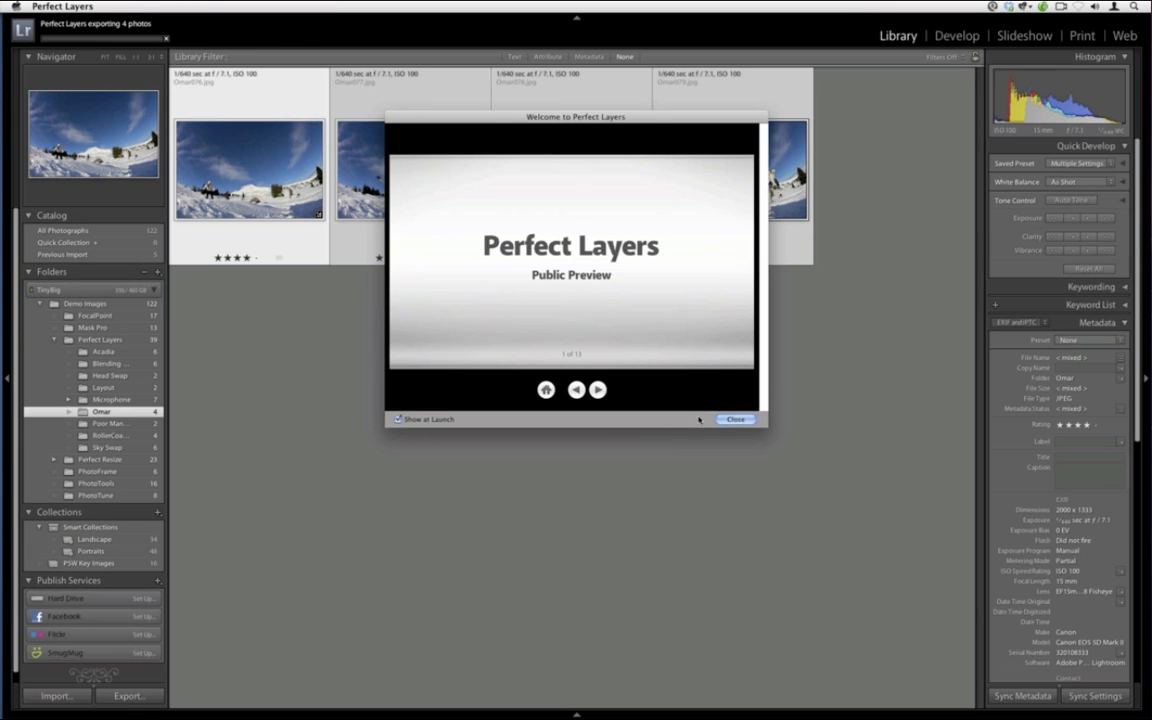
{"action": "left_click", "coordinate": [733, 419]}
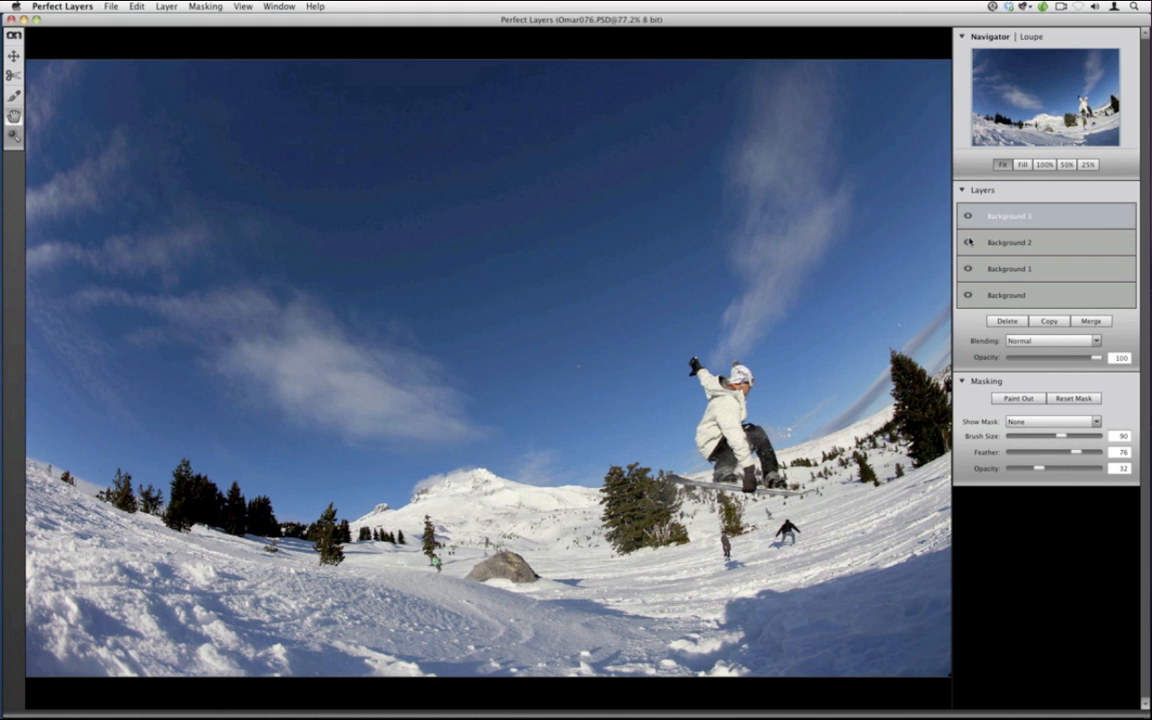
Hide Background 3 and Background 2, and make Background 1 the active visible layer
{"action": "left_click", "coordinate": [967, 215]}
{"action": "left_click", "coordinate": [967, 242]}
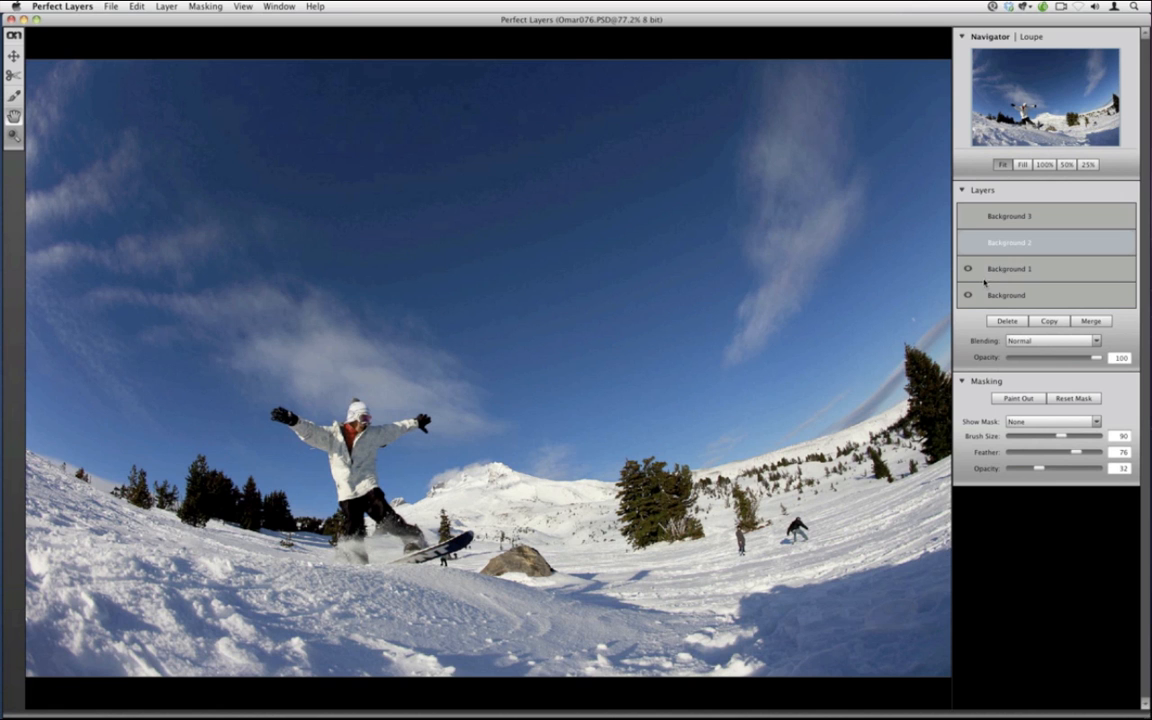
{"action": "left_click", "coordinate": [985, 271]}
{"action": "left_click", "coordinate": [967, 270]}
Trim Background 1 to a crop area around the jumping snowboarder
{"action": "left_click", "coordinate": [15, 75]}
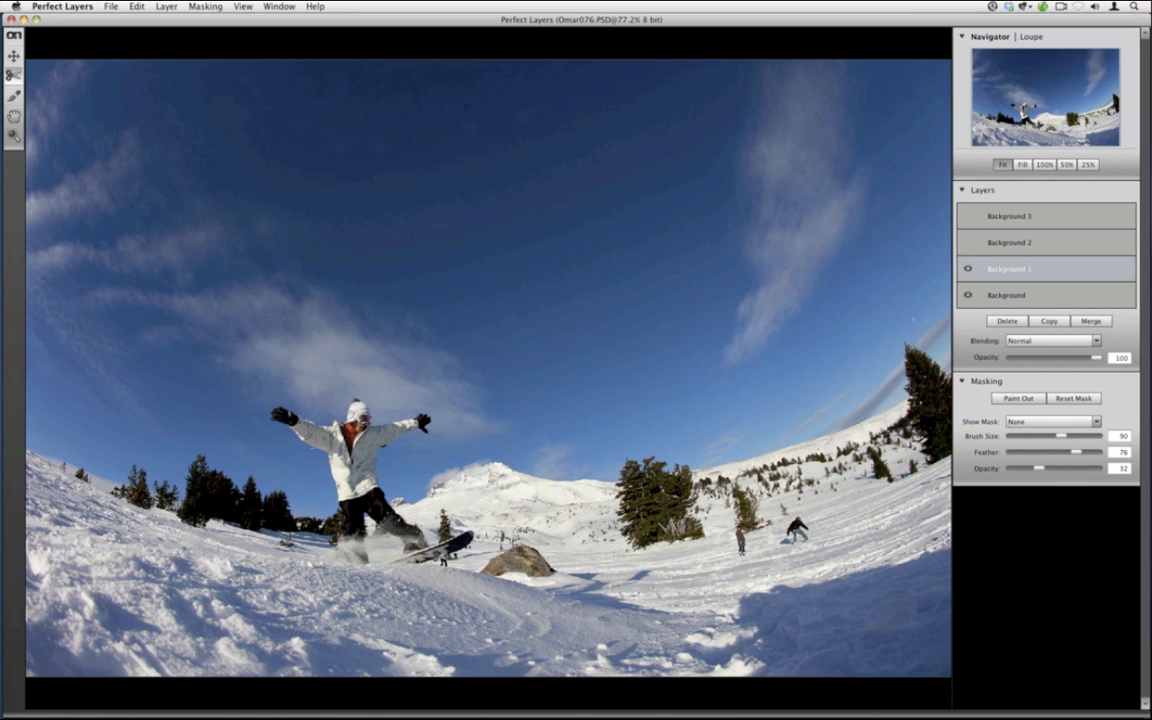
{"action": "left_click_drag", "start_coordinate": [474, 574], "coordinate": [266, 395]}
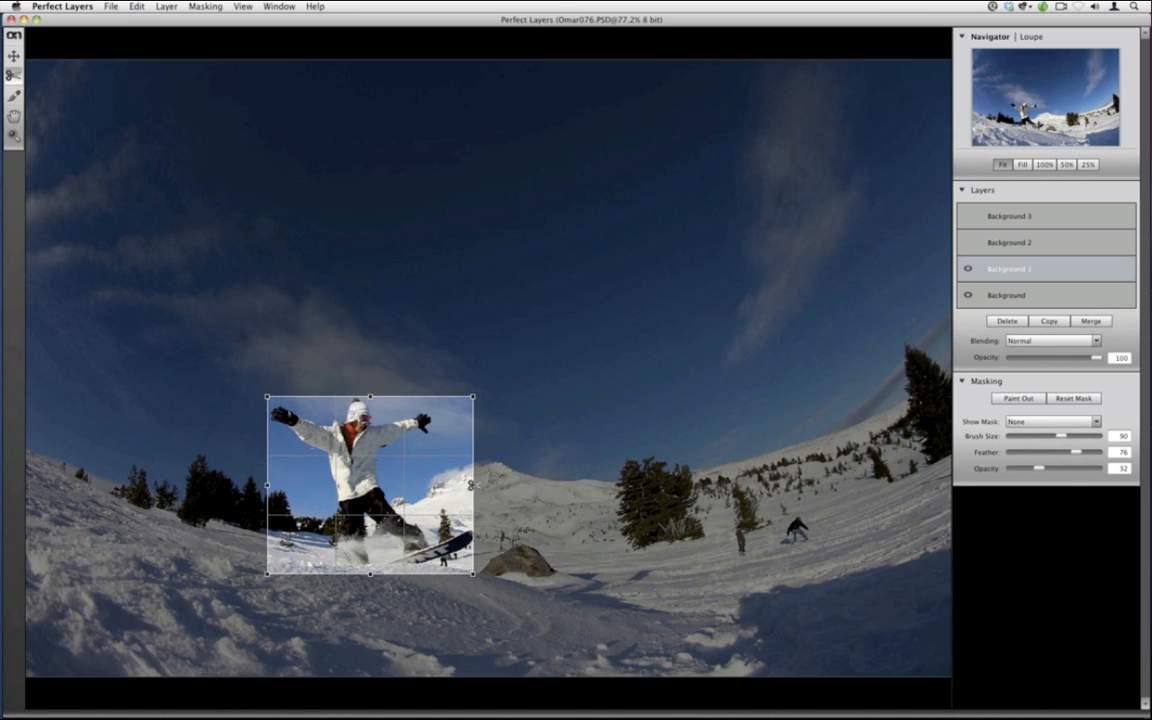
{"action": "left_click_drag", "start_coordinate": [472, 485], "coordinate": [476, 485]}
{"action": "left_click_drag", "start_coordinate": [380, 485], "coordinate": [440, 480]}
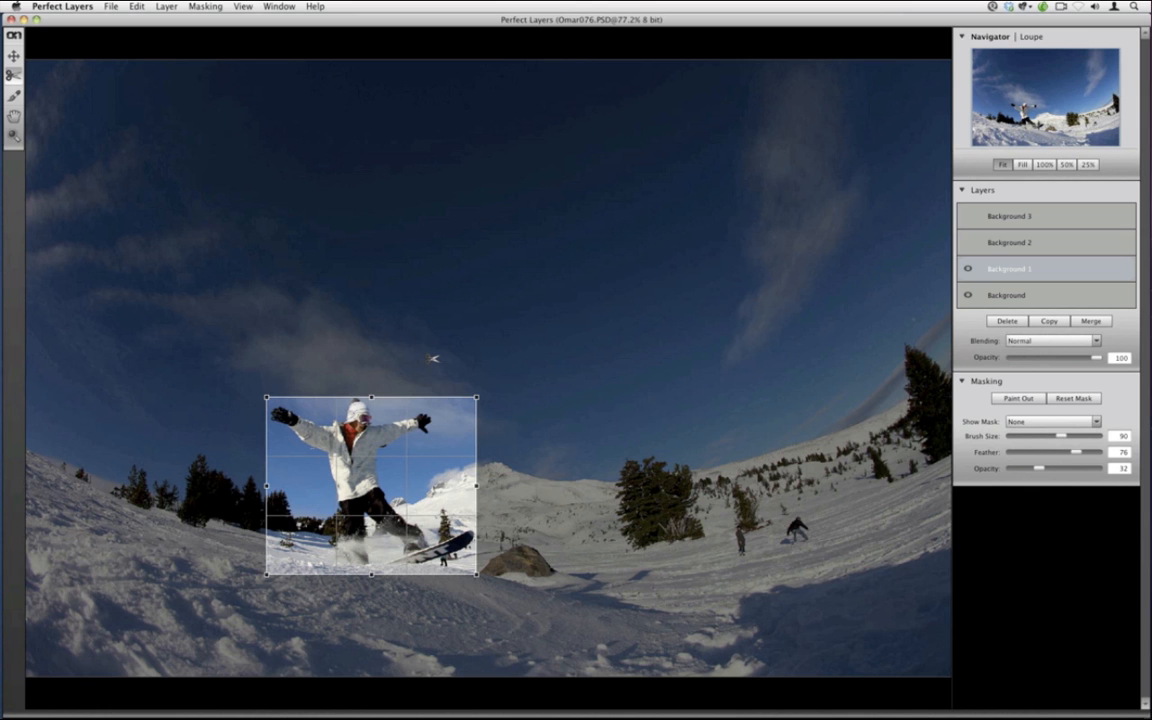
{"action": "key", "text": "Return"}
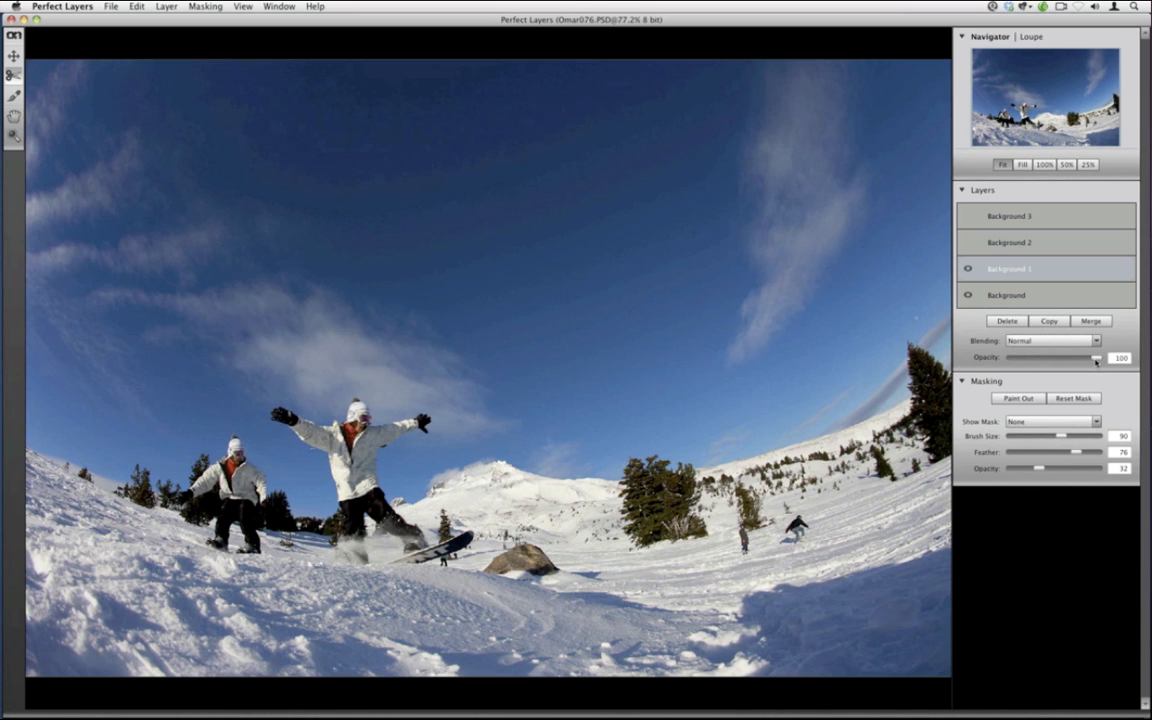
Fade Background 1, nudge it up and right into alignment, then restore 100 opacity
{"action": "left_click_drag", "start_coordinate": [1096, 362], "coordinate": [1067, 367]}
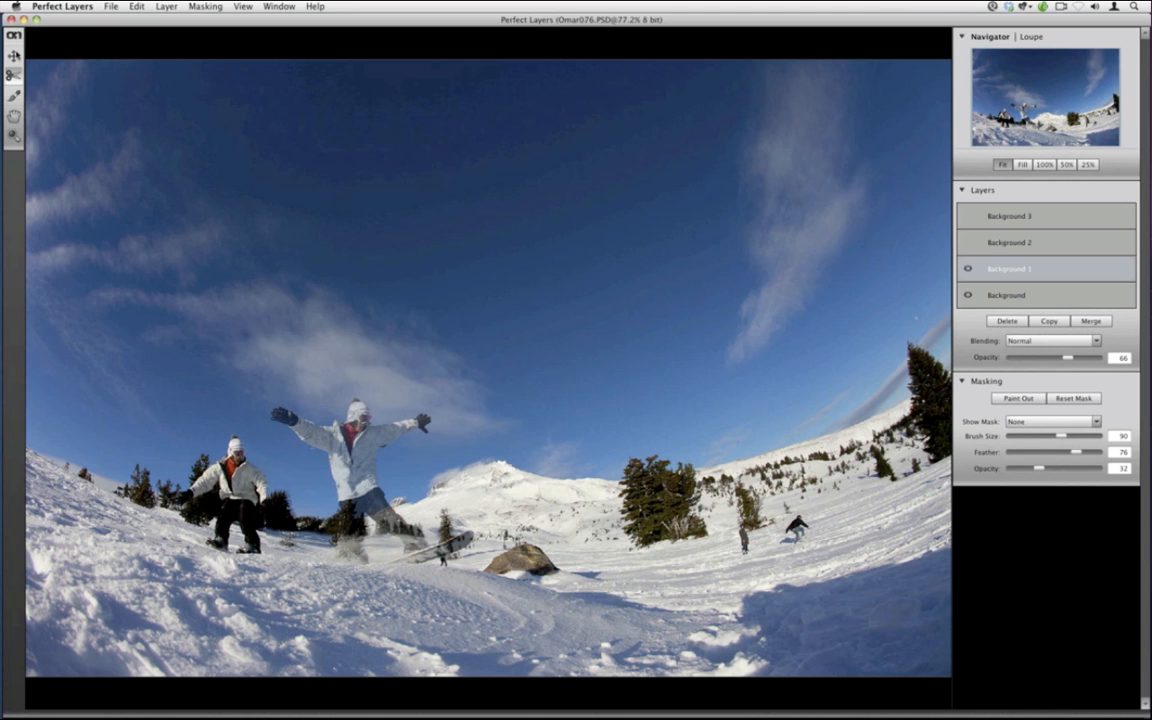
{"action": "left_click", "coordinate": [13, 55]}
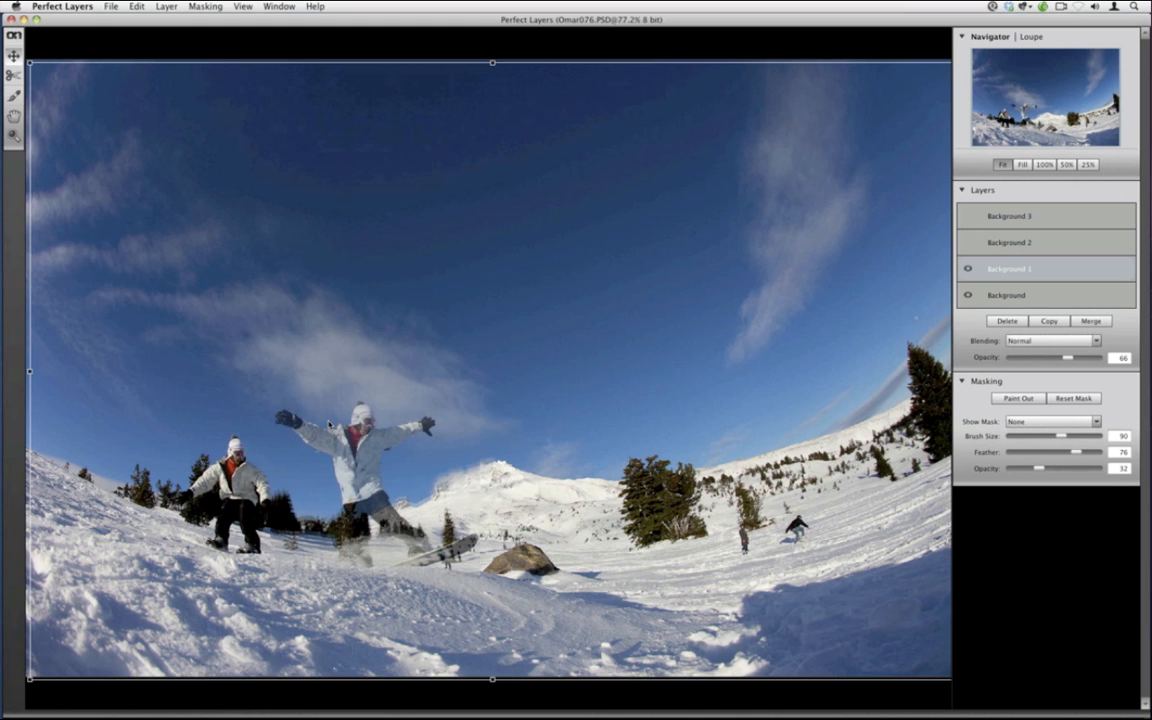
{"action": "key", "text": "Up"}
{"action": "key", "text": "Right"}
{"action": "key", "text": "Right"}
{"action": "key", "text": "Right"}
{"action": "key", "text": "Up"}
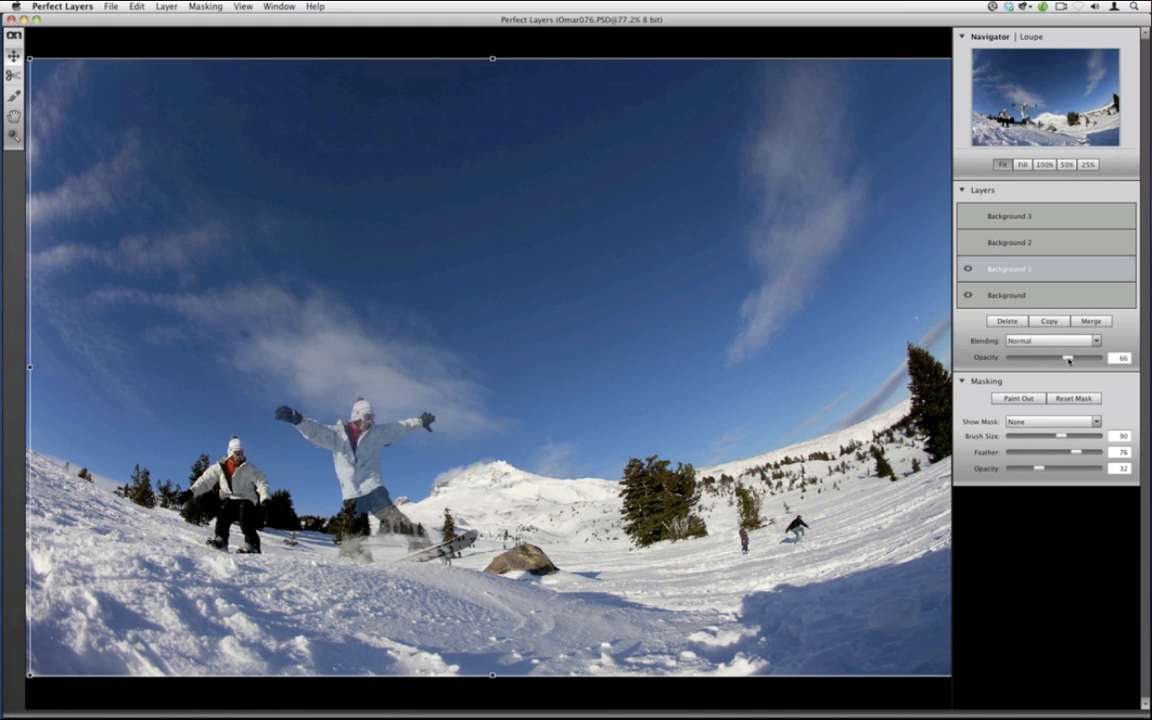
{"action": "left_click", "coordinate": [1074, 358]}
{"action": "left_click_drag", "start_coordinate": [1074, 358], "coordinate": [1108, 356]}
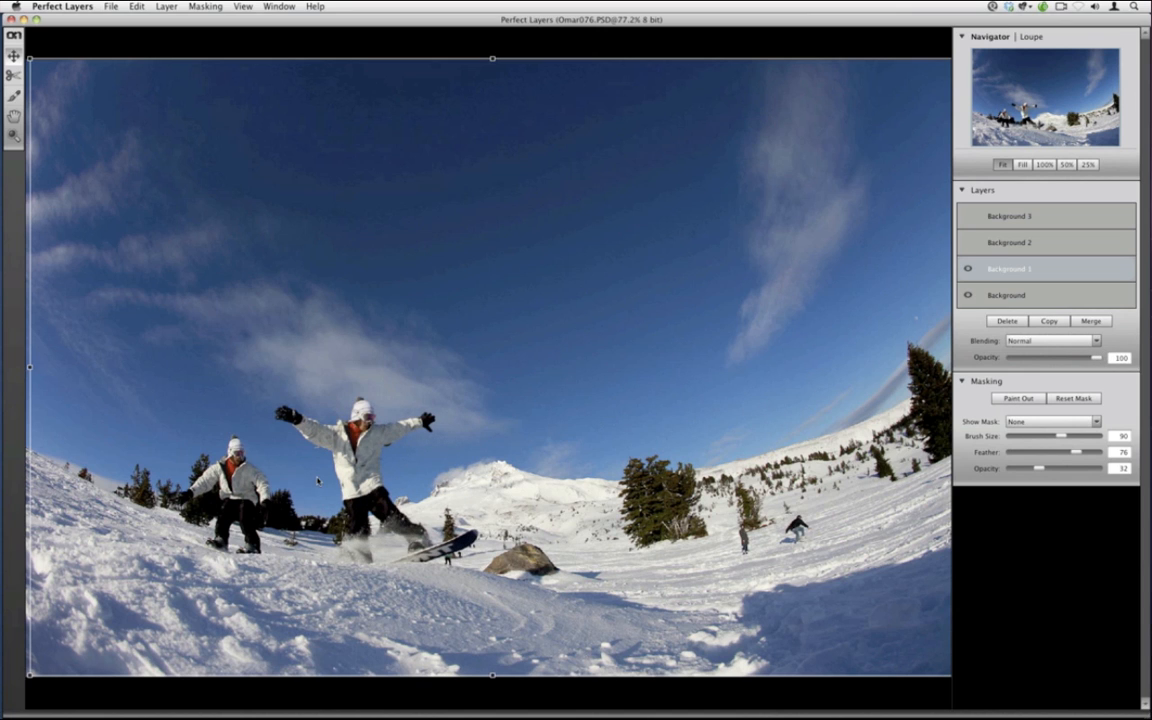
Cycle Show Mask through red overlay and white to None, then select the Background 2 layer
{"action": "left_click", "coordinate": [1040, 421]}
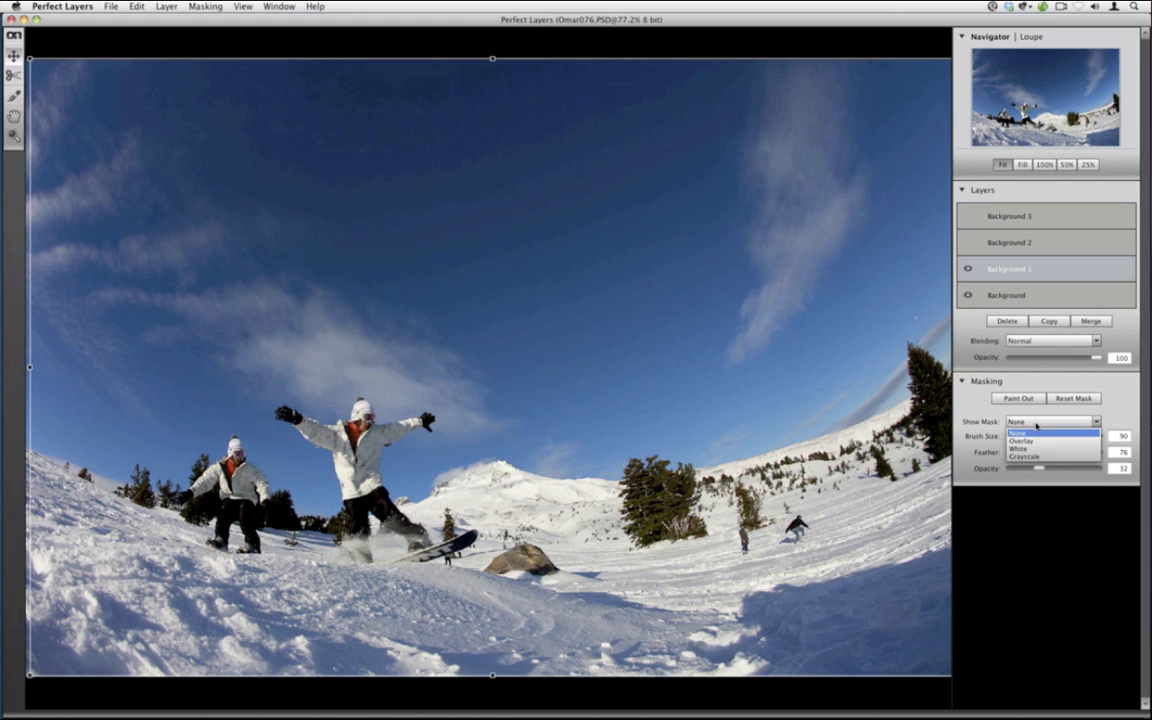
{"action": "left_click", "coordinate": [1034, 437]}
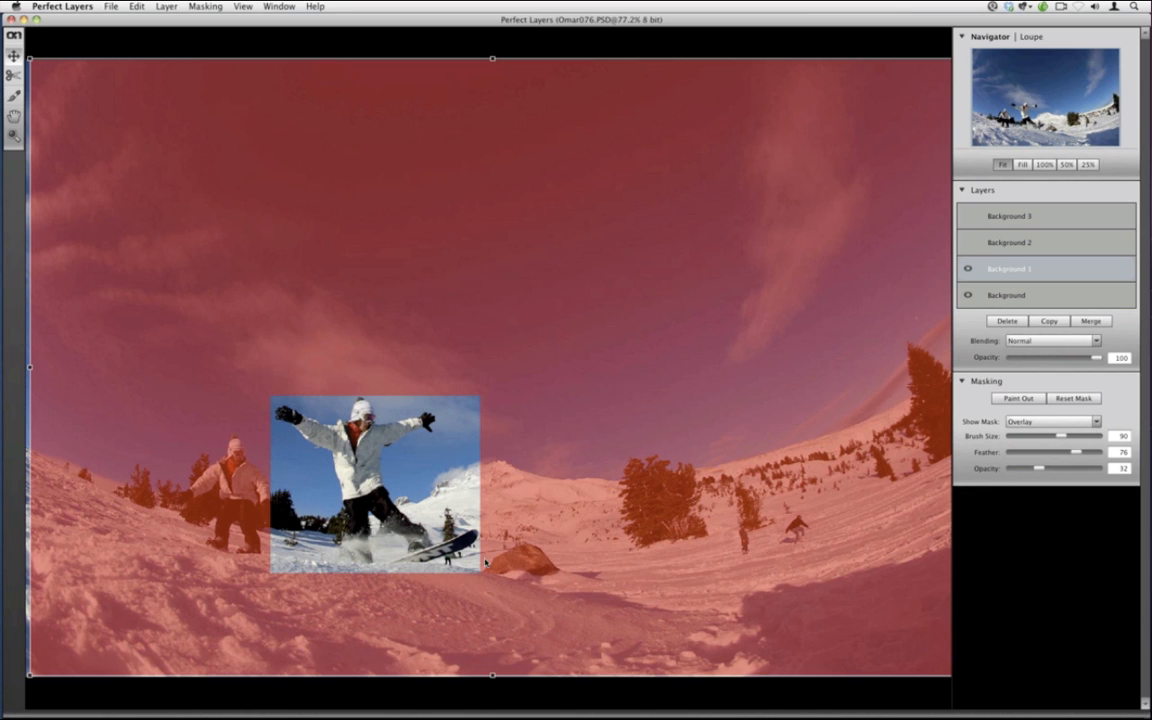
{"action": "left_click", "coordinate": [1025, 421]}
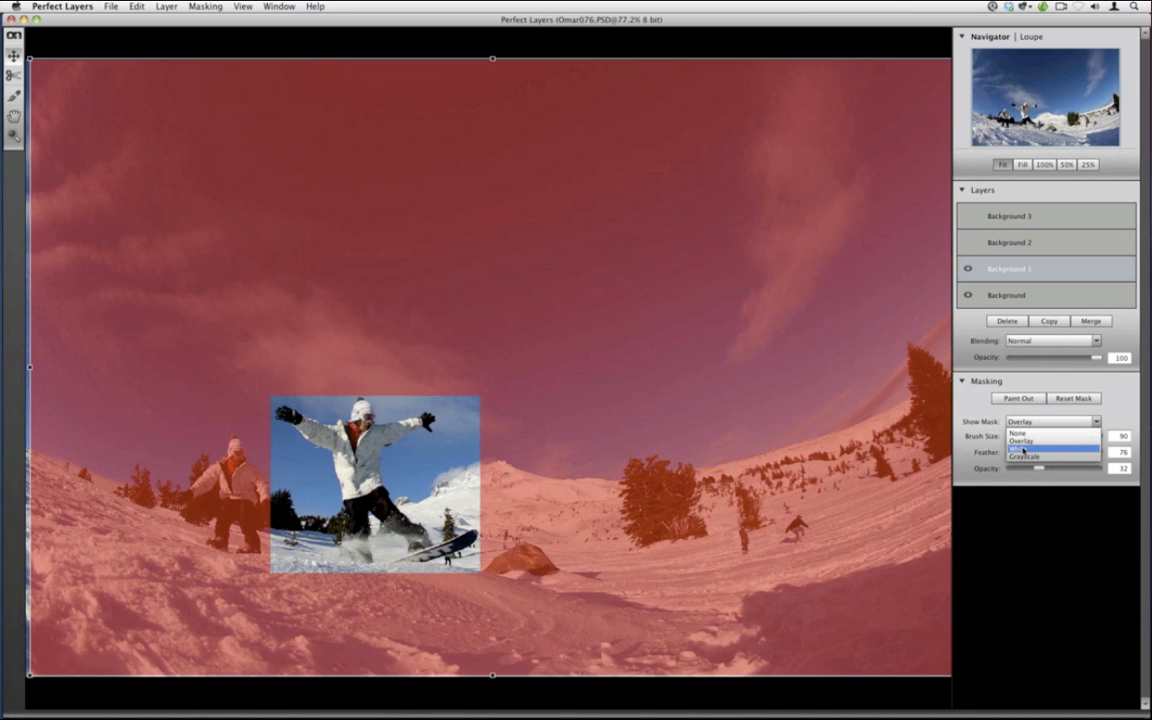
{"action": "left_click", "coordinate": [1023, 451]}
{"action": "left_click", "coordinate": [1015, 428]}
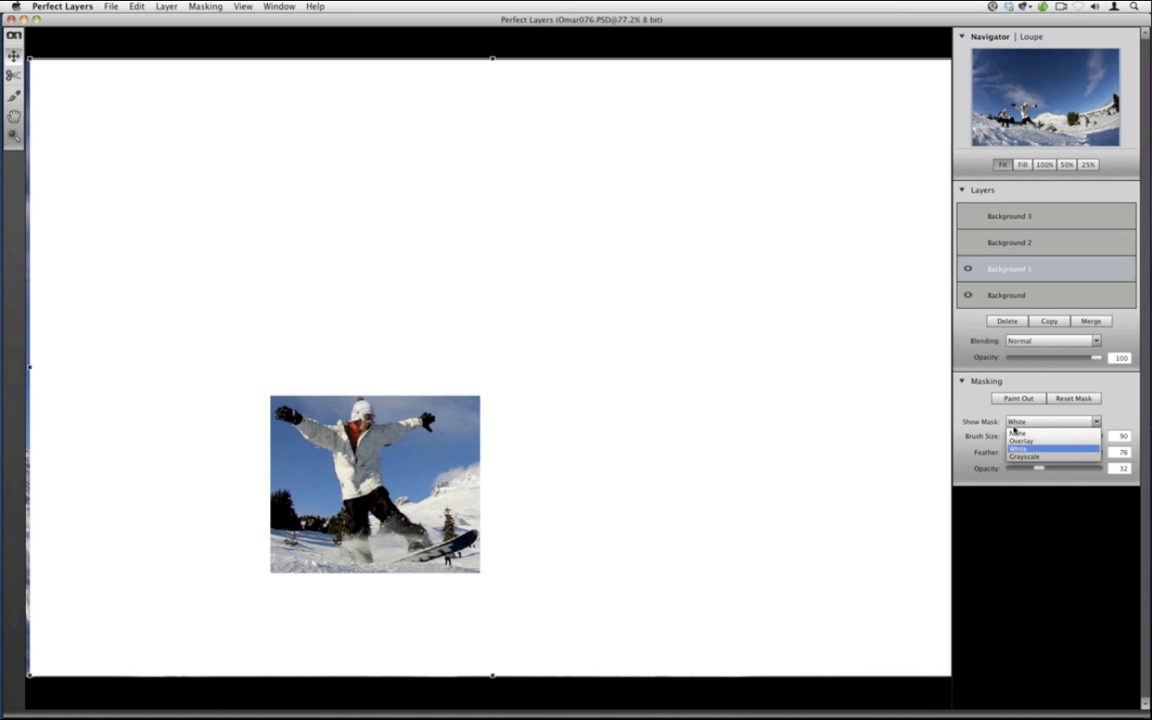
{"action": "left_click", "coordinate": [1016, 432]}
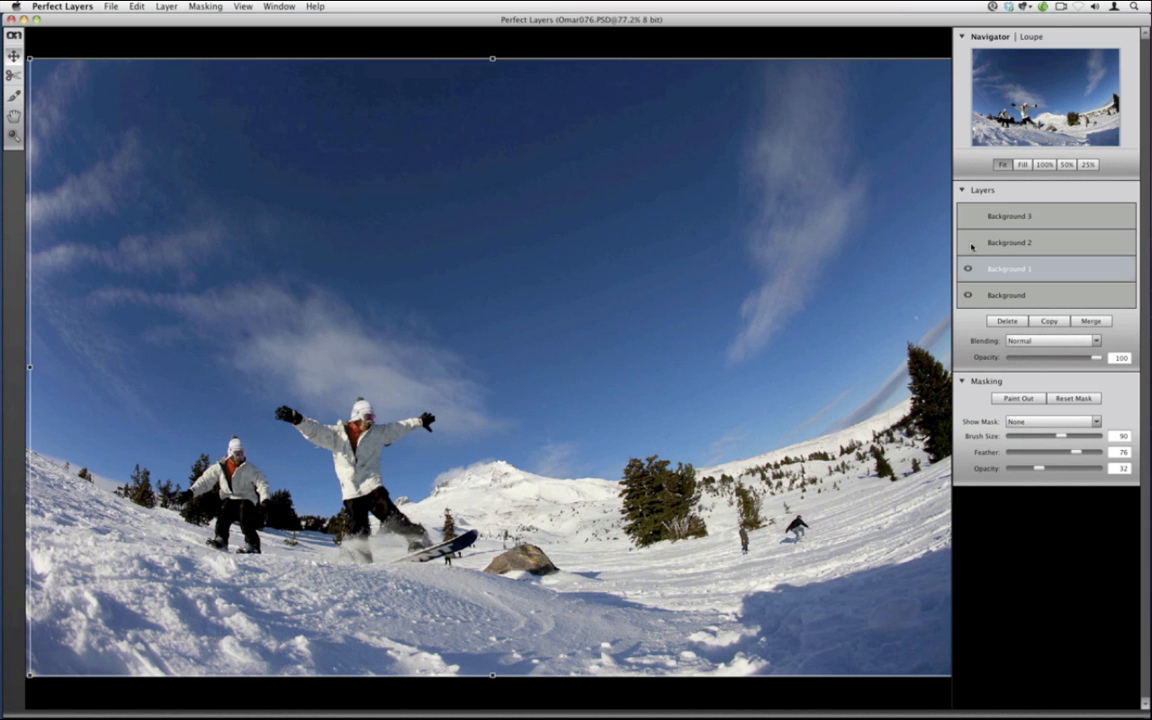
{"action": "left_click", "coordinate": [969, 243]}
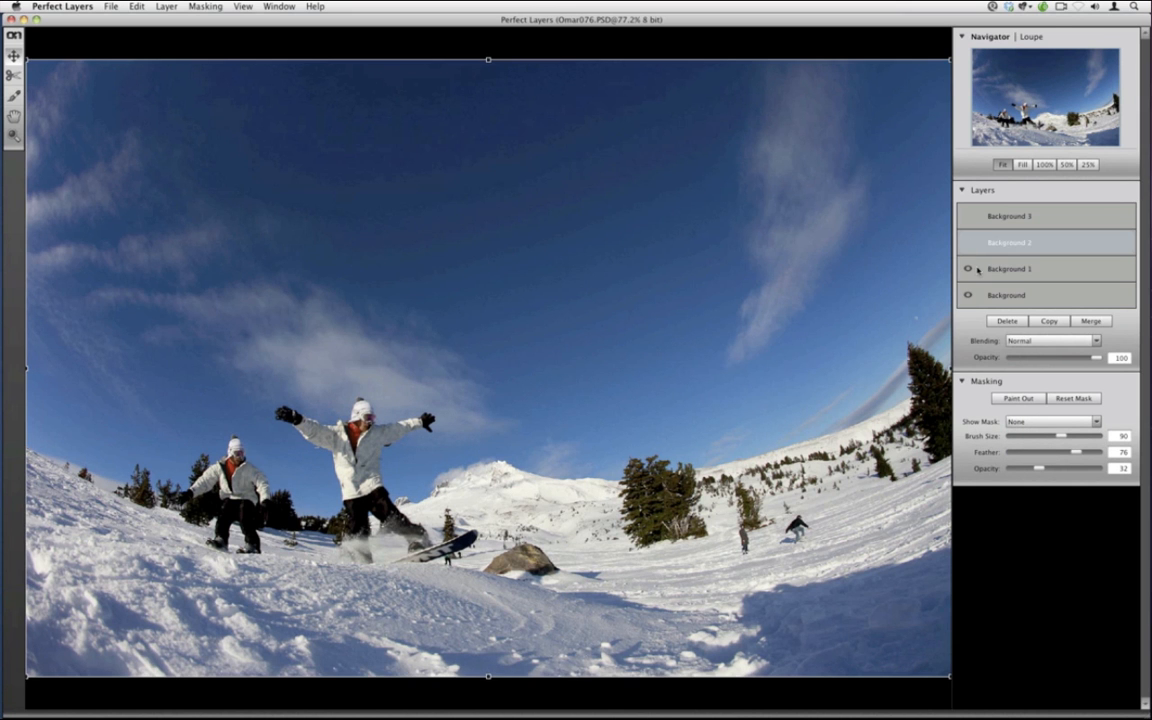
Show Background 2, fade its opacity, and nudge it into alignment with the scene
{"action": "left_click", "coordinate": [967, 242]}
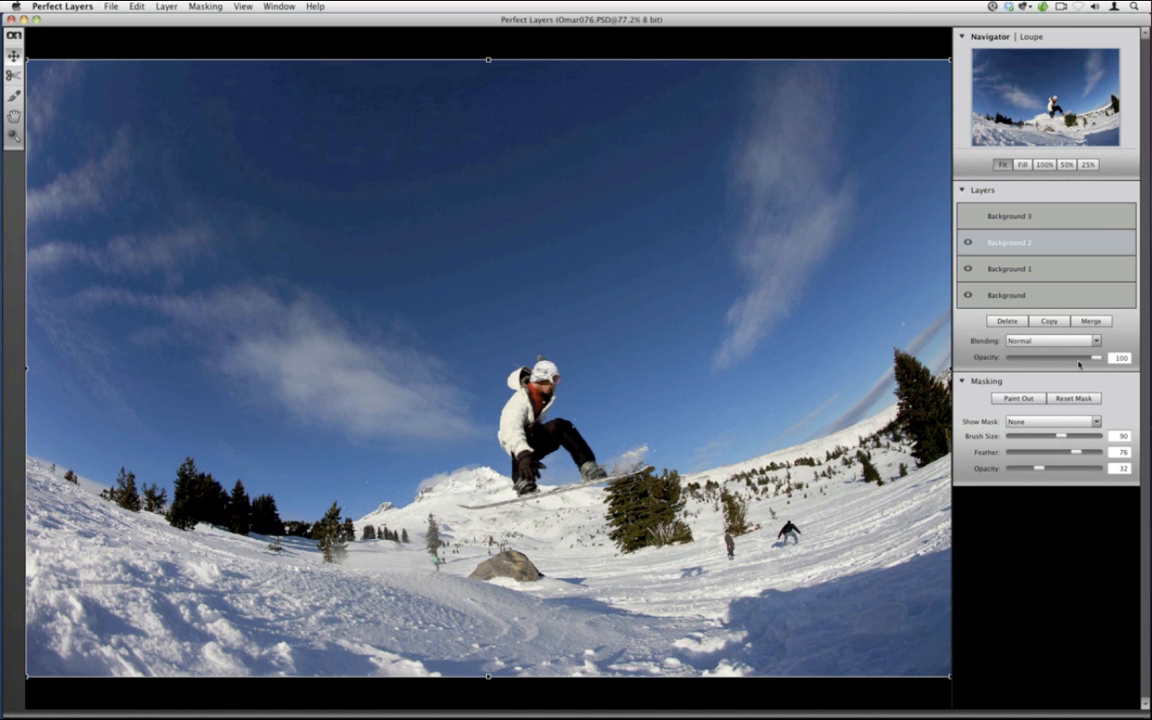
{"action": "left_click_drag", "start_coordinate": [1079, 364], "coordinate": [1067, 358]}
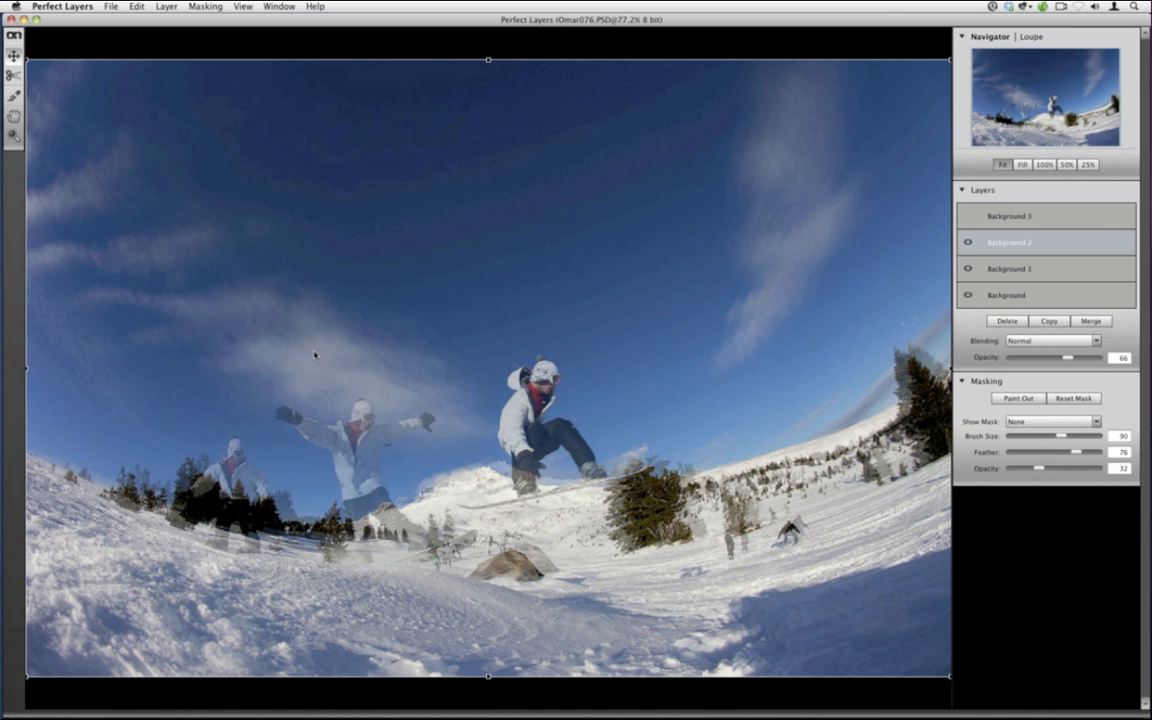
{"action": "key", "text": "Right"}
{"action": "key", "text": "Right"}
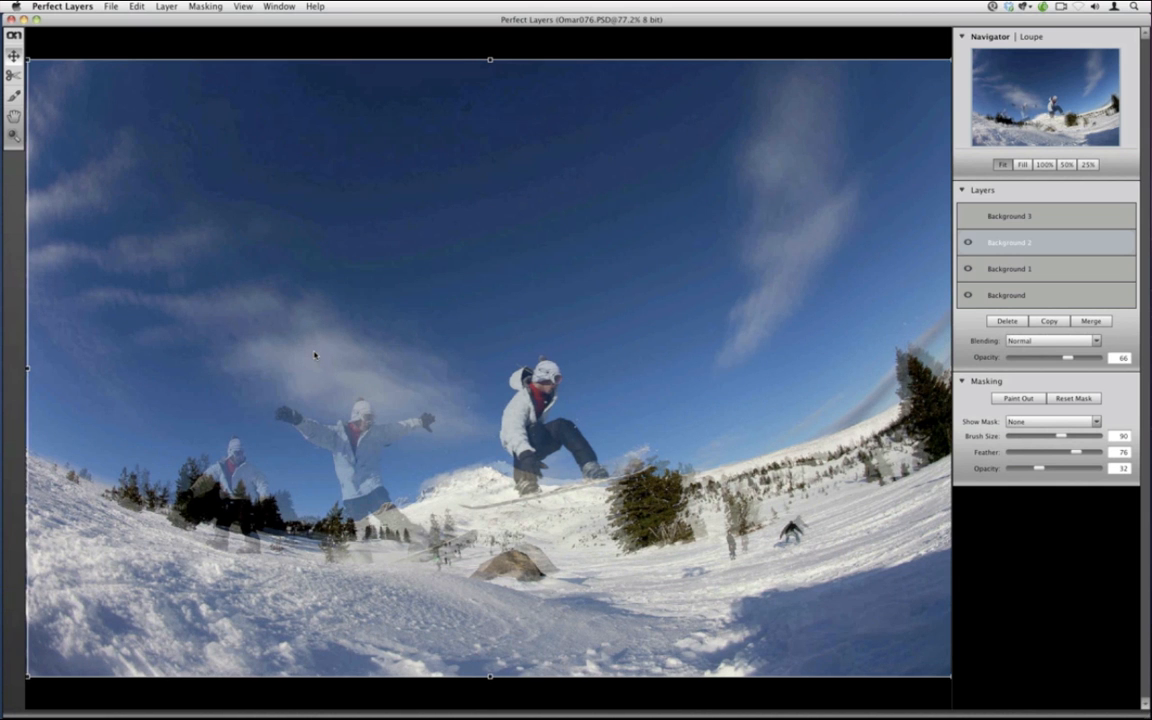
{"action": "left_click_drag", "start_coordinate": [314, 355], "coordinate": [329, 349]}
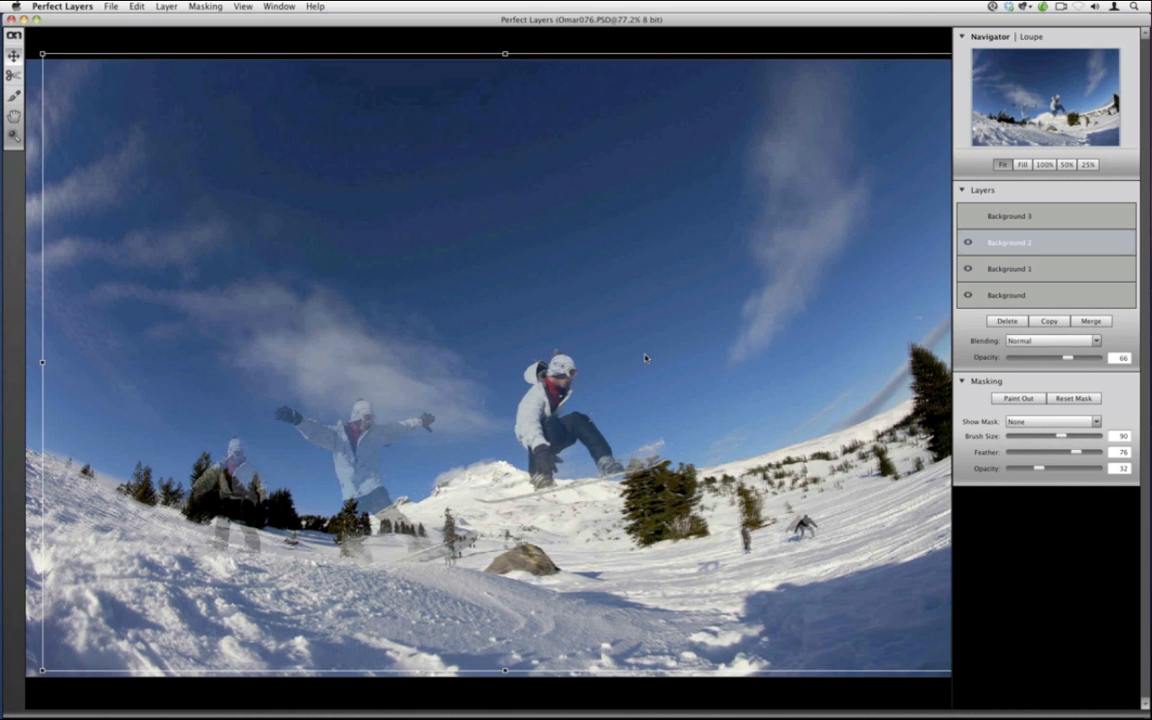
{"action": "key", "text": "Right"}
{"action": "key", "text": "Left"}
{"action": "key", "text": "Left"}
{"action": "key", "text": "Left"}
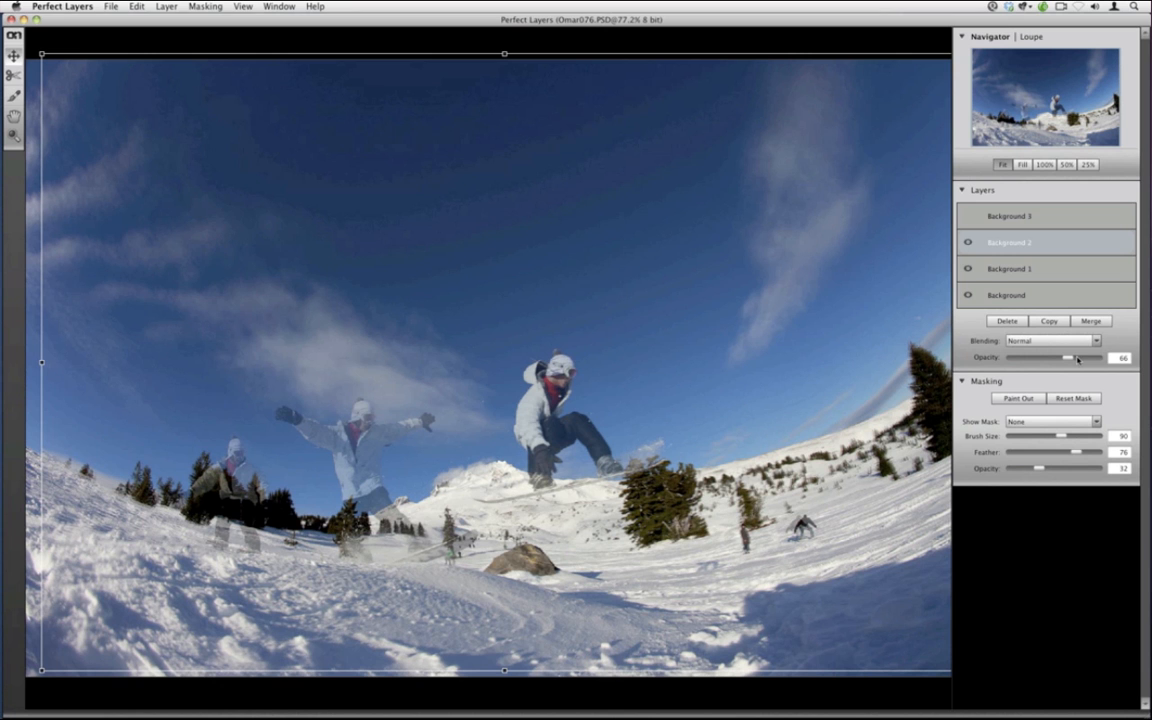
Restore Background 2 to 100 opacity and frame a crop around its grabbing snowboarder
{"action": "left_click_drag", "start_coordinate": [1076, 358], "coordinate": [1100, 359]}
{"action": "left_click", "coordinate": [14, 76]}
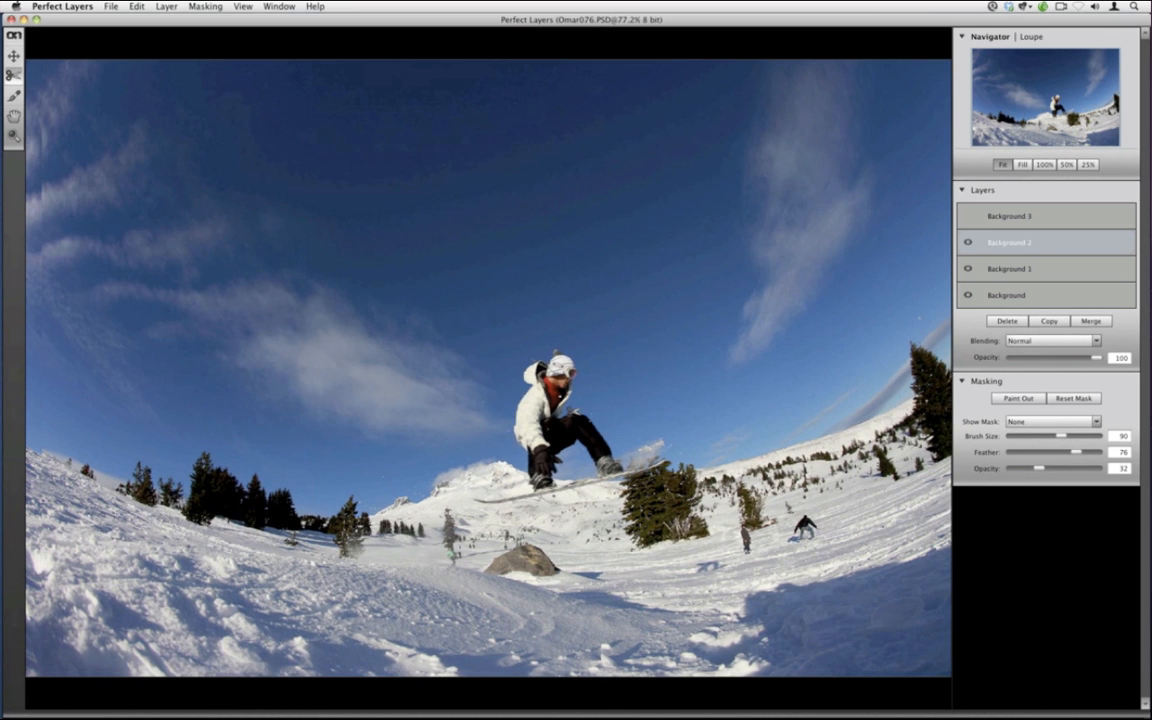
{"action": "left_click_drag", "start_coordinate": [473, 508], "coordinate": [674, 347]}
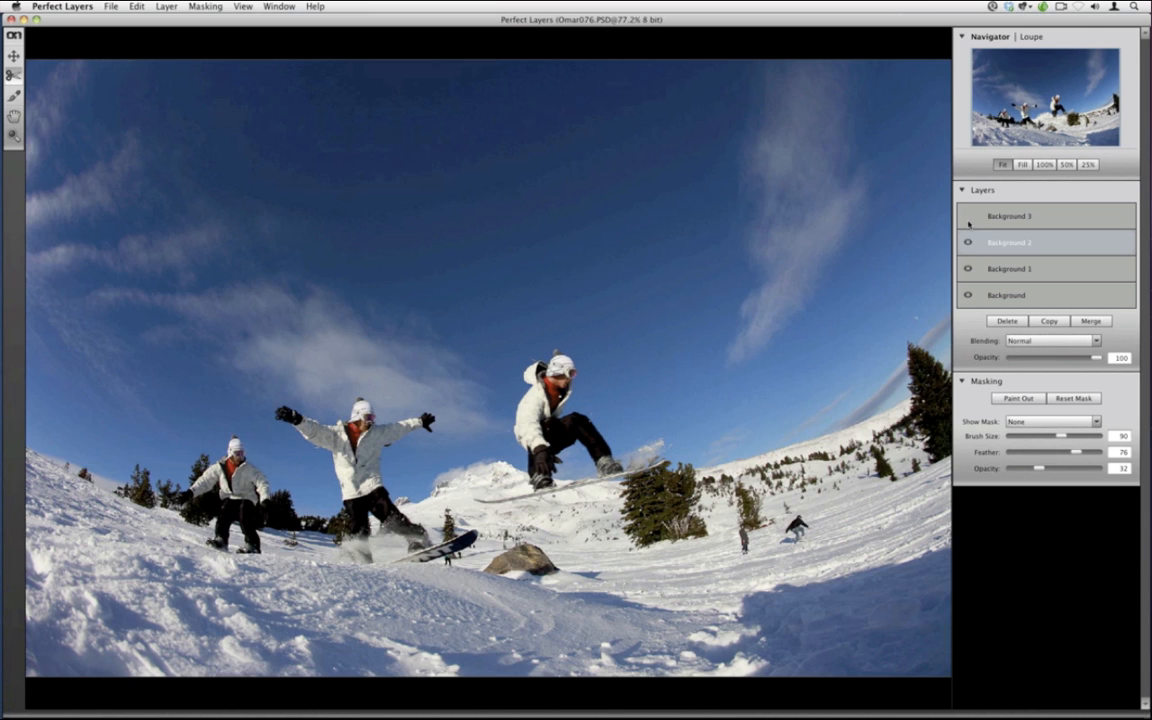
Show Background 3, fade it to 61, move it into alignment, then restore full opacity
{"action": "left_click", "coordinate": [968, 219]}
{"action": "left_click", "coordinate": [967, 217]}
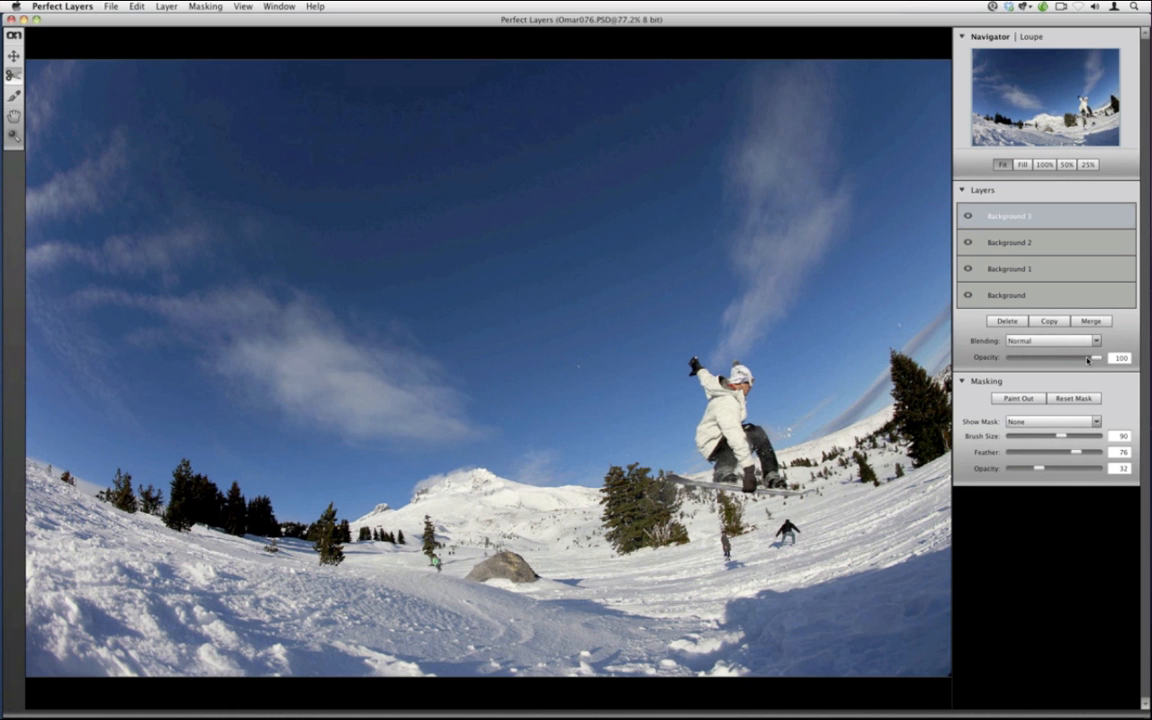
{"action": "left_click_drag", "start_coordinate": [1088, 360], "coordinate": [1063, 358]}
{"action": "key", "text": "v"}
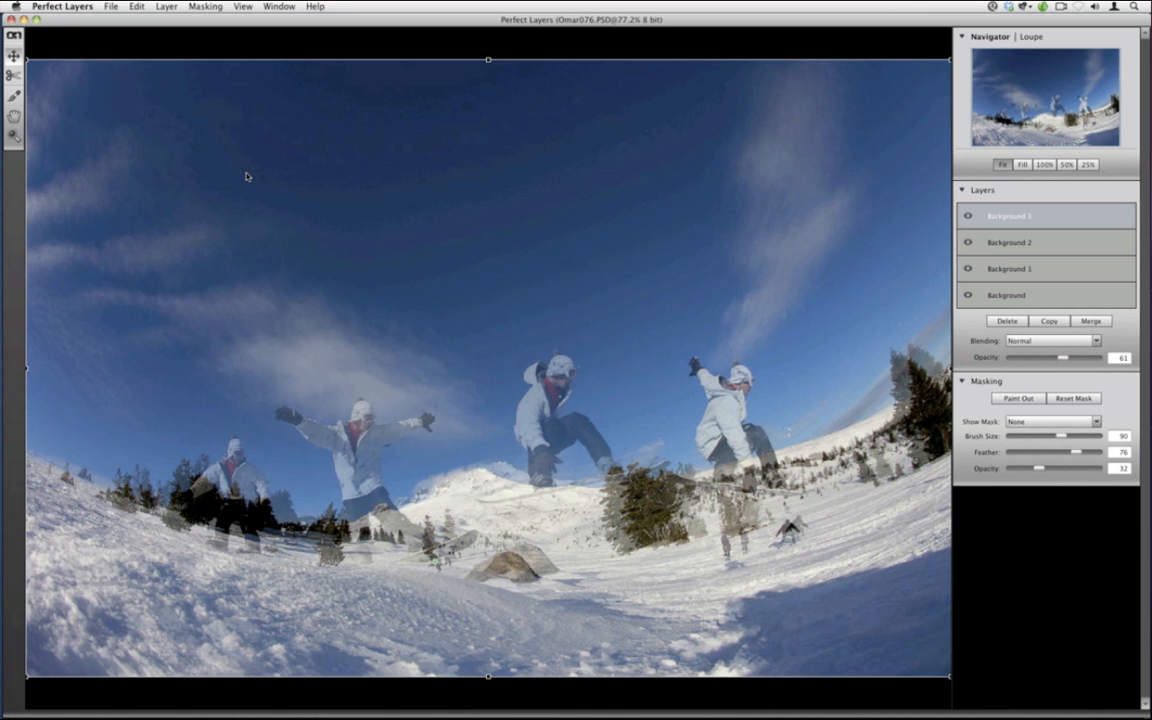
{"action": "left_click_drag", "start_coordinate": [247, 176], "coordinate": [259, 163]}
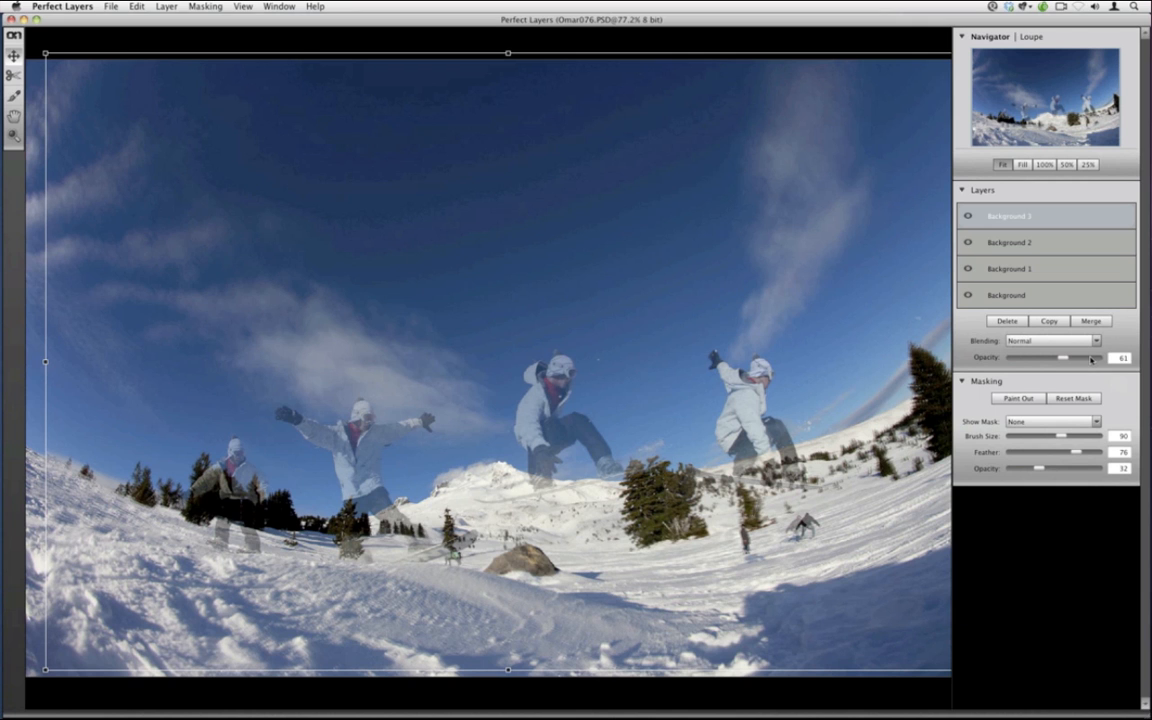
{"action": "left_click_drag", "start_coordinate": [1090, 360], "coordinate": [1100, 358]}
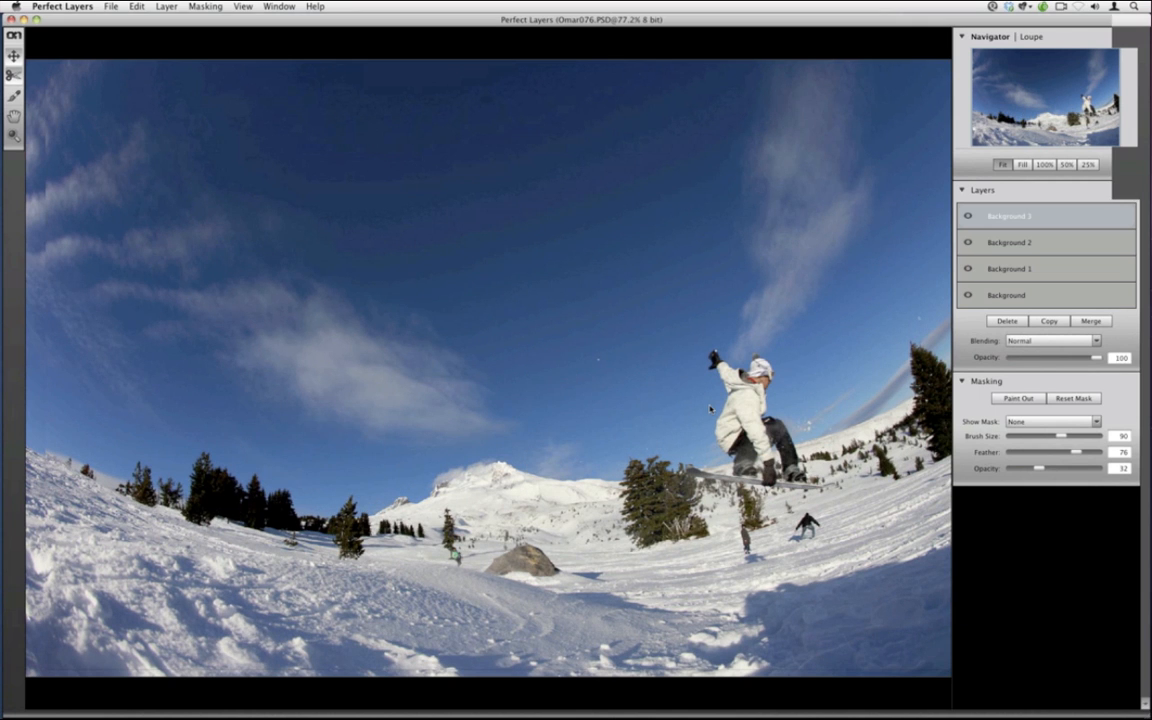
Trim Background 3 to the fourth rider, then save Omar076.PSD and close it
{"action": "left_click_drag", "start_coordinate": [837, 492], "coordinate": [684, 346]}
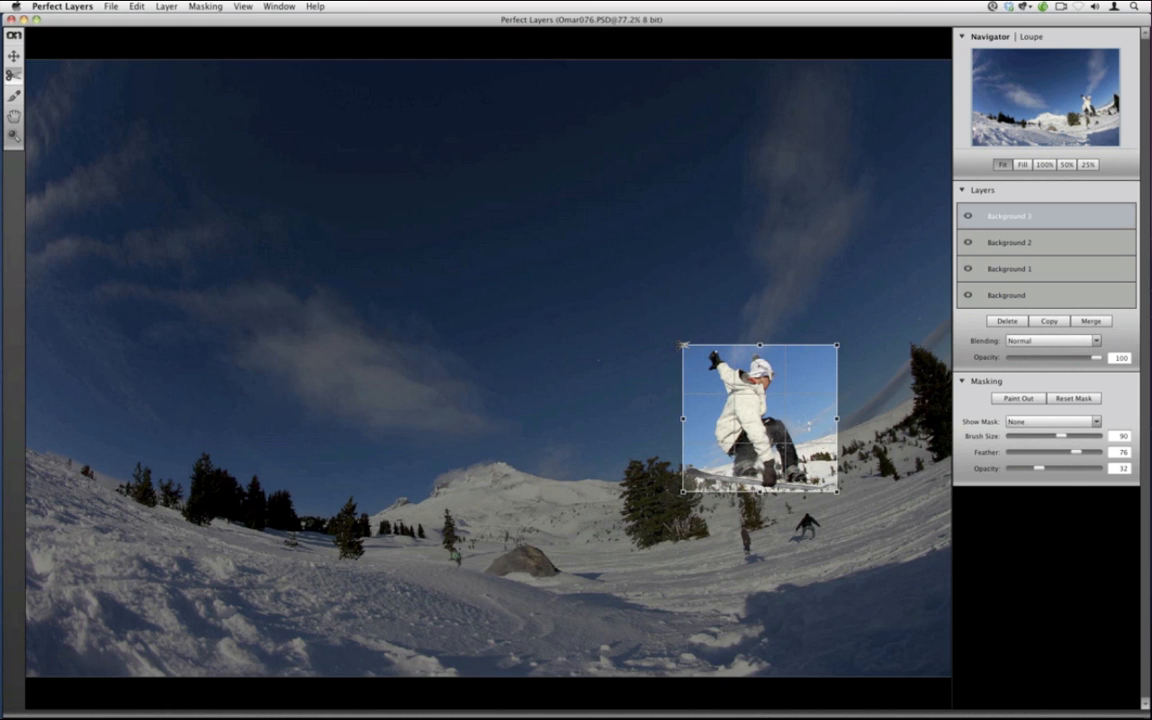
{"action": "key", "text": "Return"}
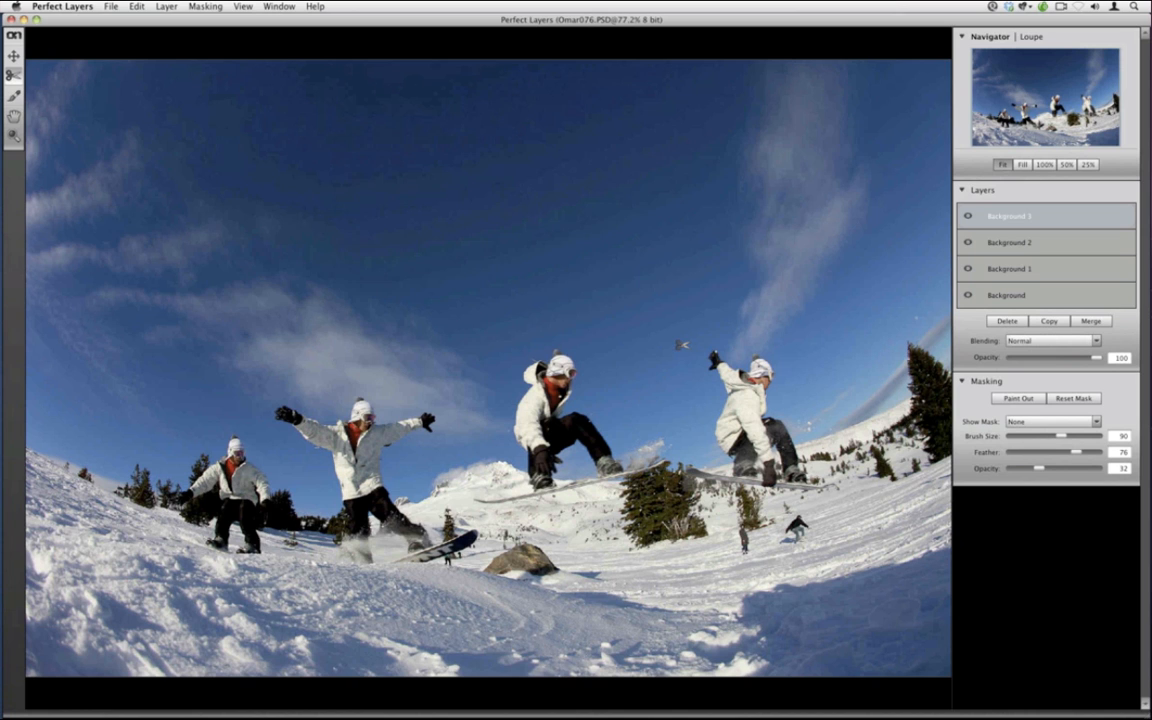
{"action": "left_click", "coordinate": [108, 5]}
{"action": "left_click", "coordinate": [120, 73]}
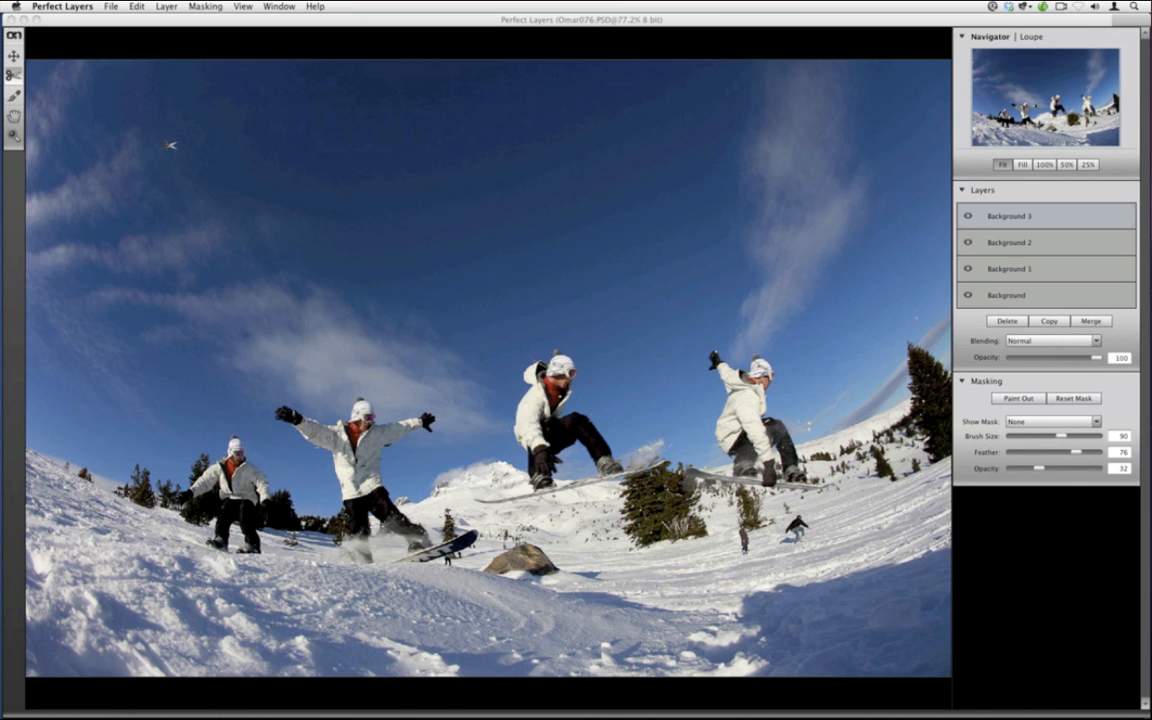
{"action": "left_click", "coordinate": [11, 19]}
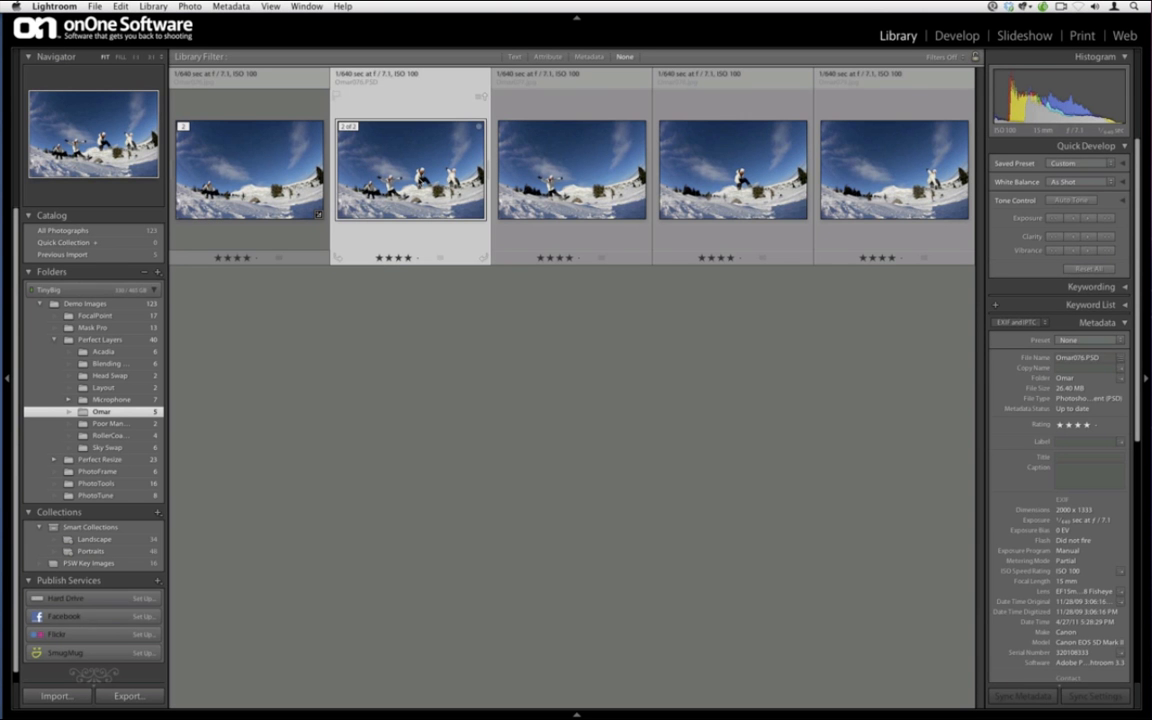
Open the original Omar076.PSD in Photoshop CS5 through Edit In
{"action": "double_click", "coordinate": [378, 164]}
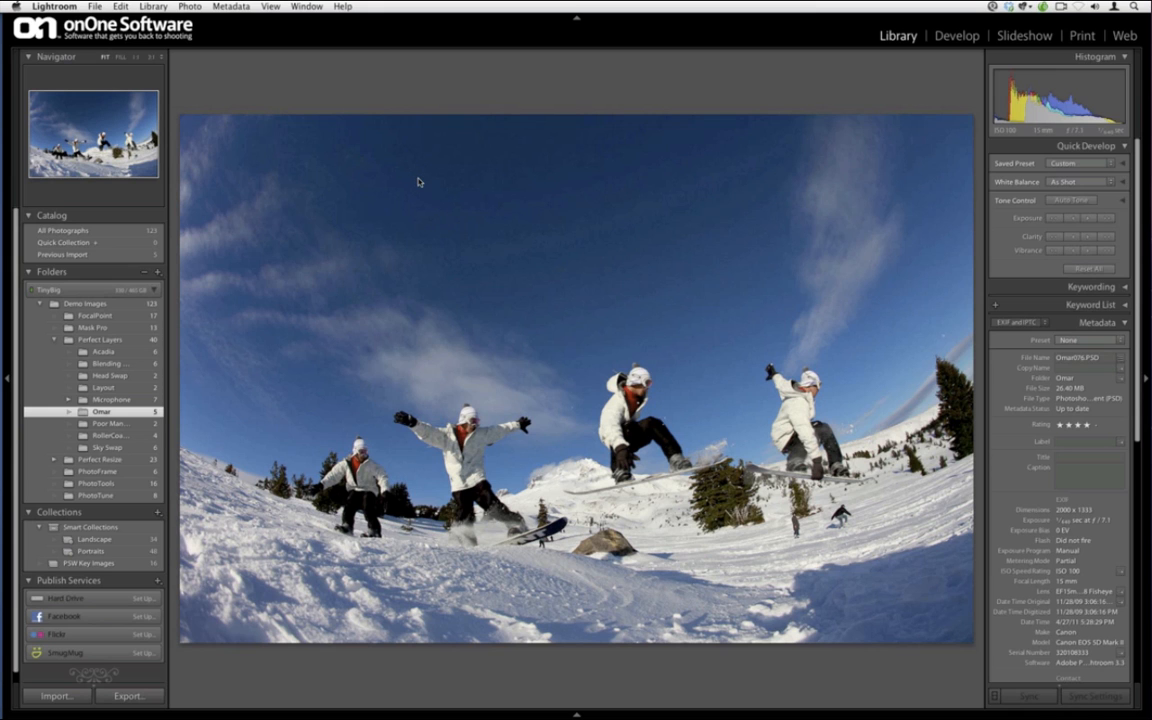
{"action": "right_click", "coordinate": [419, 182]}
{"action": "mouse_move", "coordinate": [545, 243]}
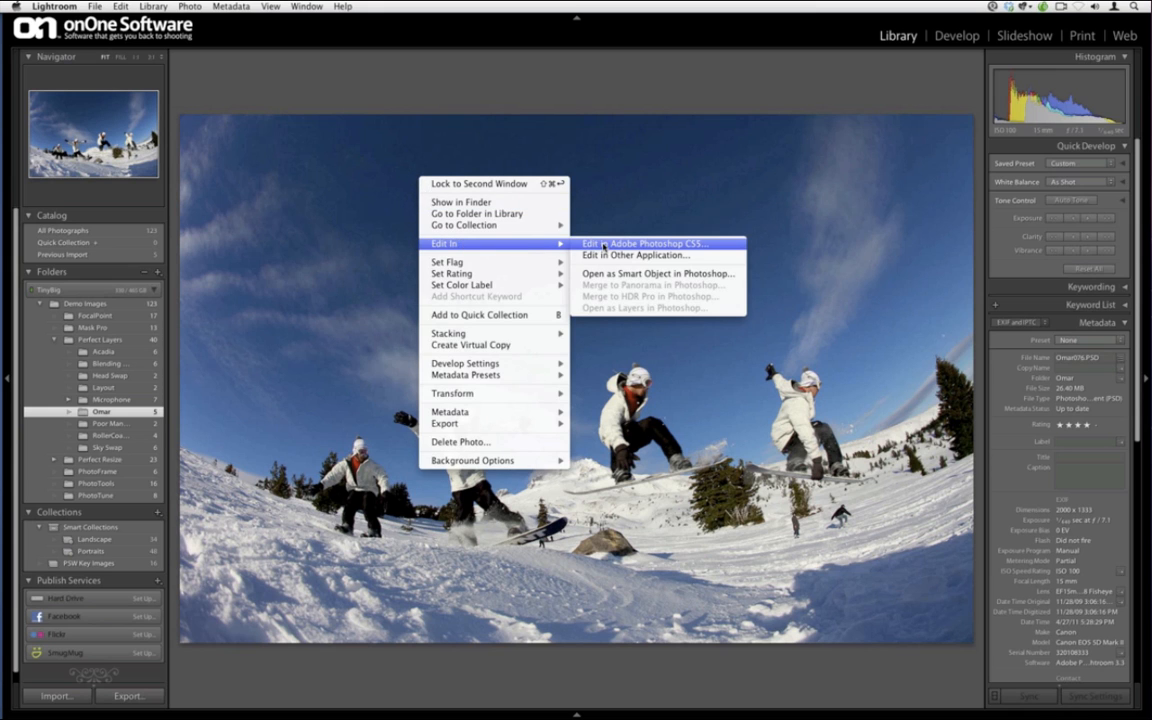
{"action": "left_click", "coordinate": [603, 246]}
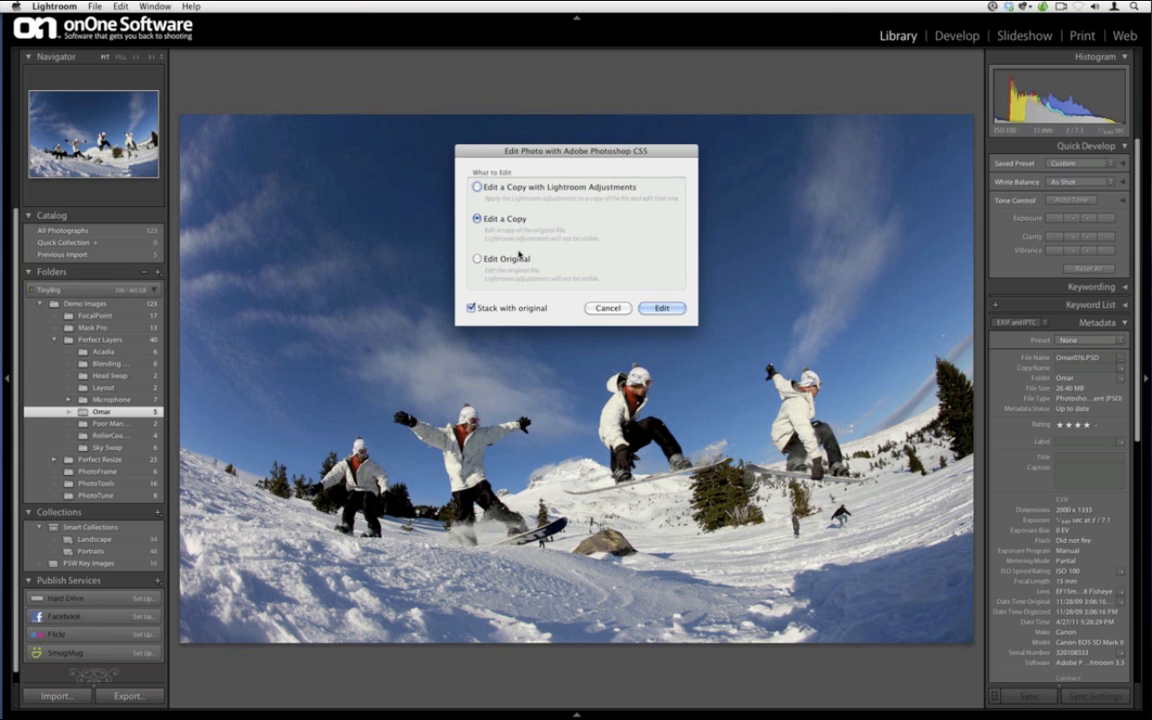
{"action": "left_click", "coordinate": [515, 260]}
{"action": "left_click", "coordinate": [661, 308]}
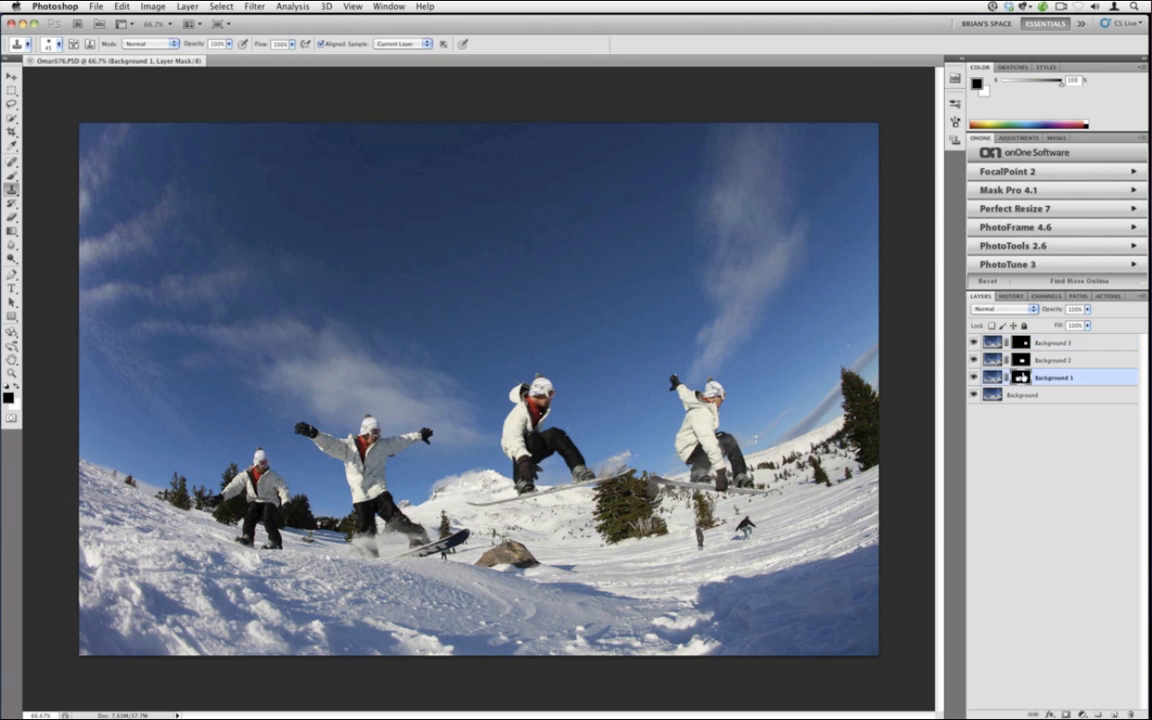
Target the image of the top Background 3 layer and launch PhotoTools 2.6 on it
{"action": "key", "text": "alt+bracketright"}
{"action": "key", "text": "alt+bracketright"}
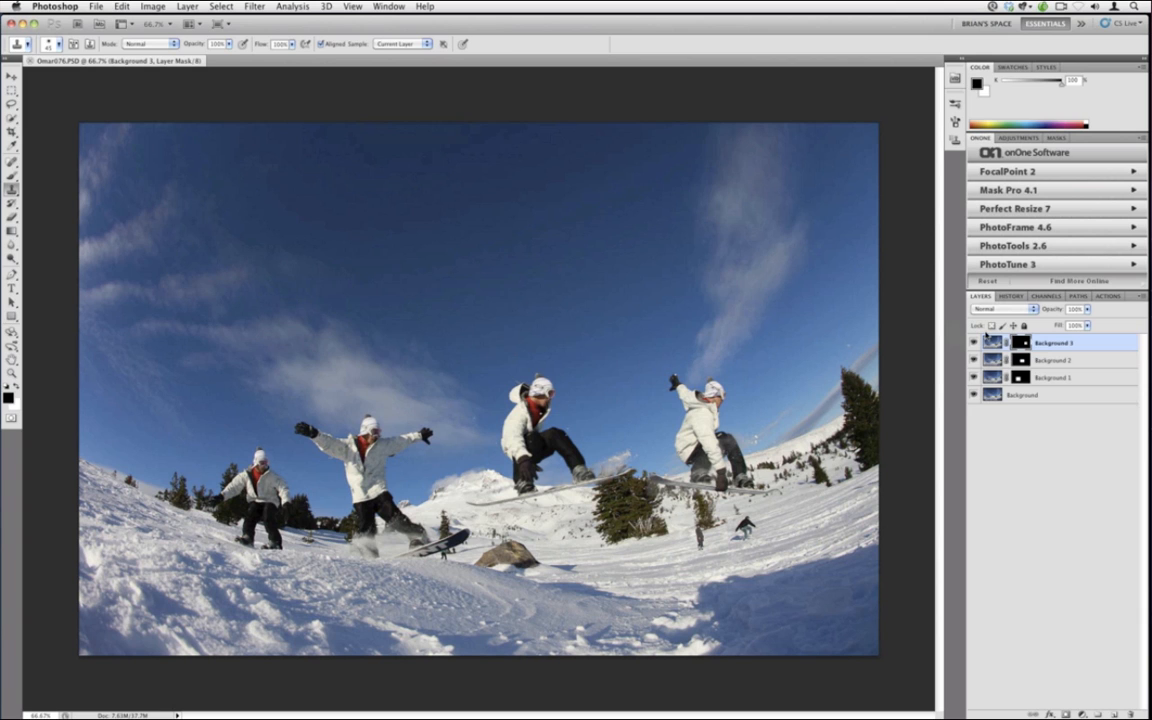
{"action": "left_click", "coordinate": [990, 342]}
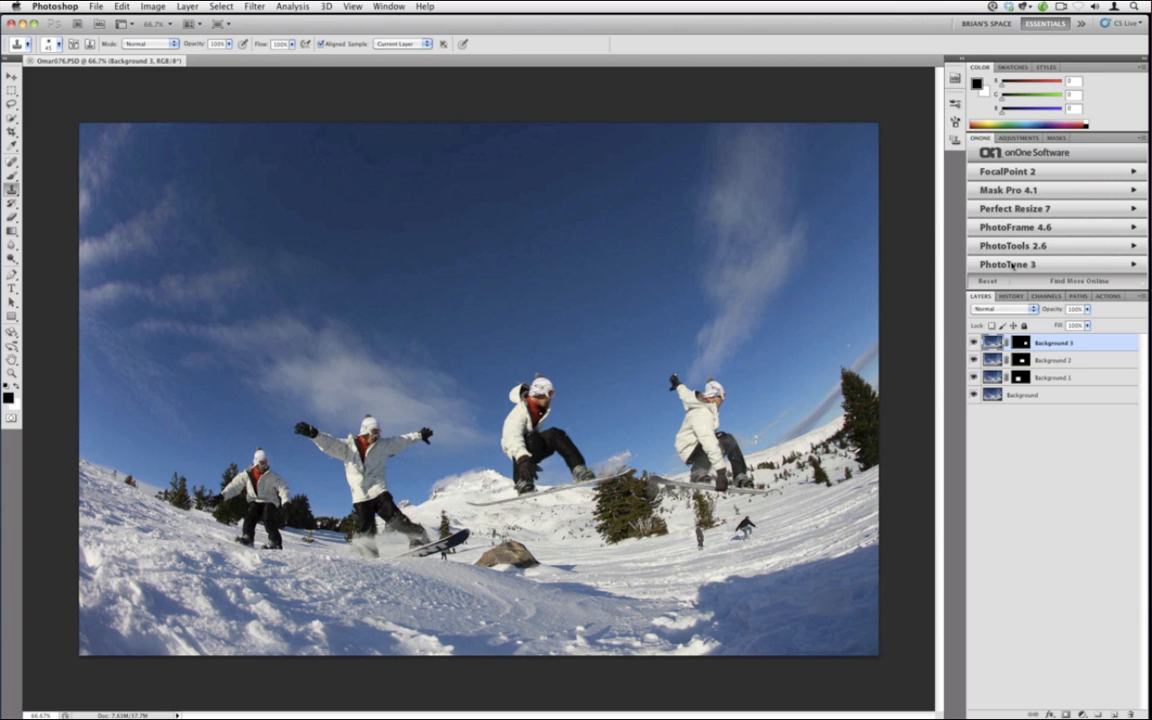
{"action": "left_click", "coordinate": [1013, 249]}
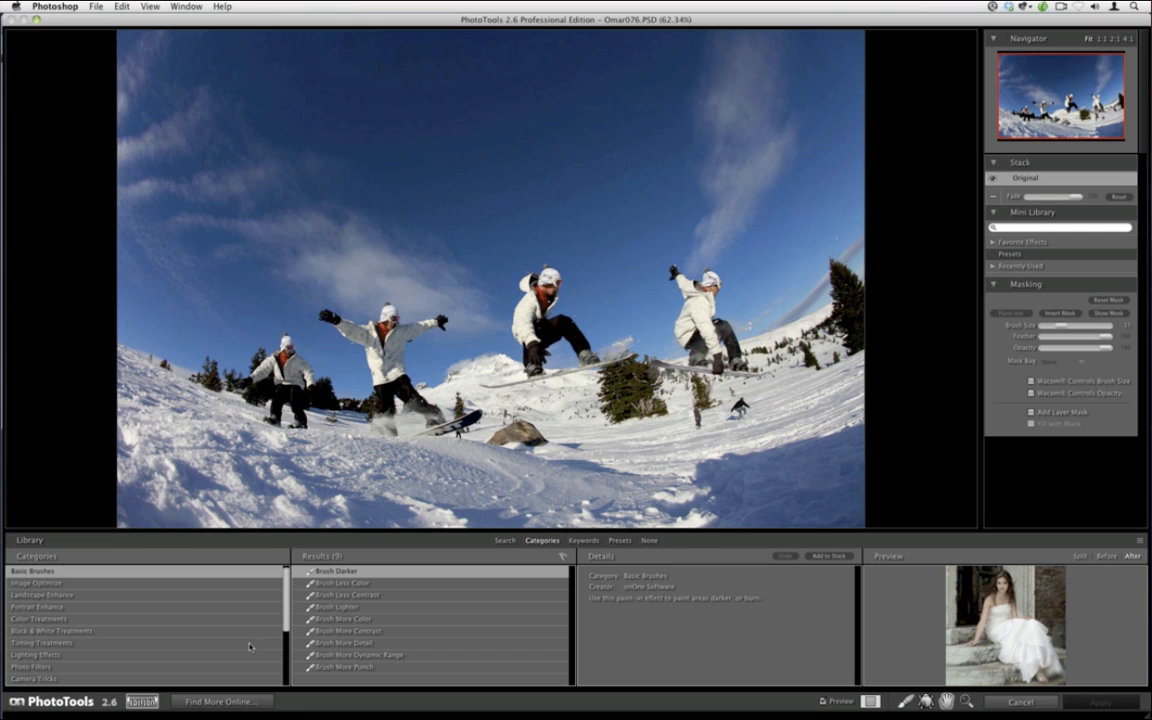
Apply the MacG BW treatment with its Cool option and return it to Photoshop as a layer
{"action": "left_click", "coordinate": [120, 631]}
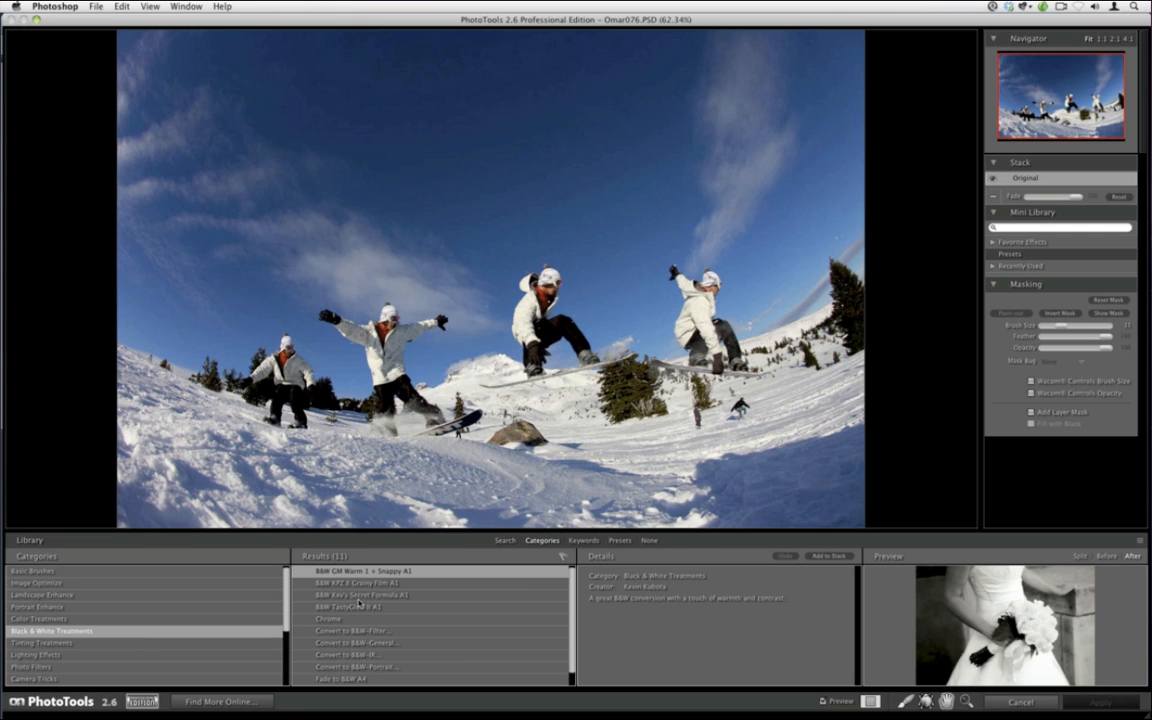
{"action": "scroll", "coordinate": [357, 666], "scroll_direction": "down", "scroll_amount": 1}
{"action": "left_click", "coordinate": [358, 680]}
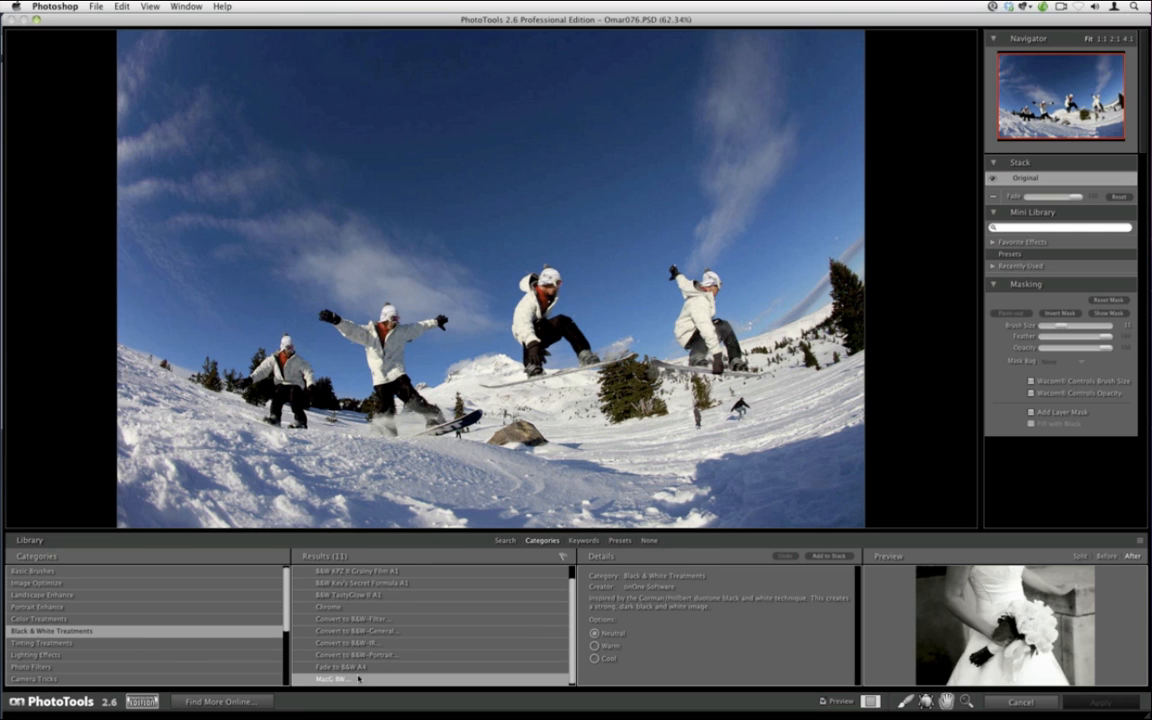
{"action": "left_click", "coordinate": [594, 658]}
{"action": "left_click", "coordinate": [828, 555]}
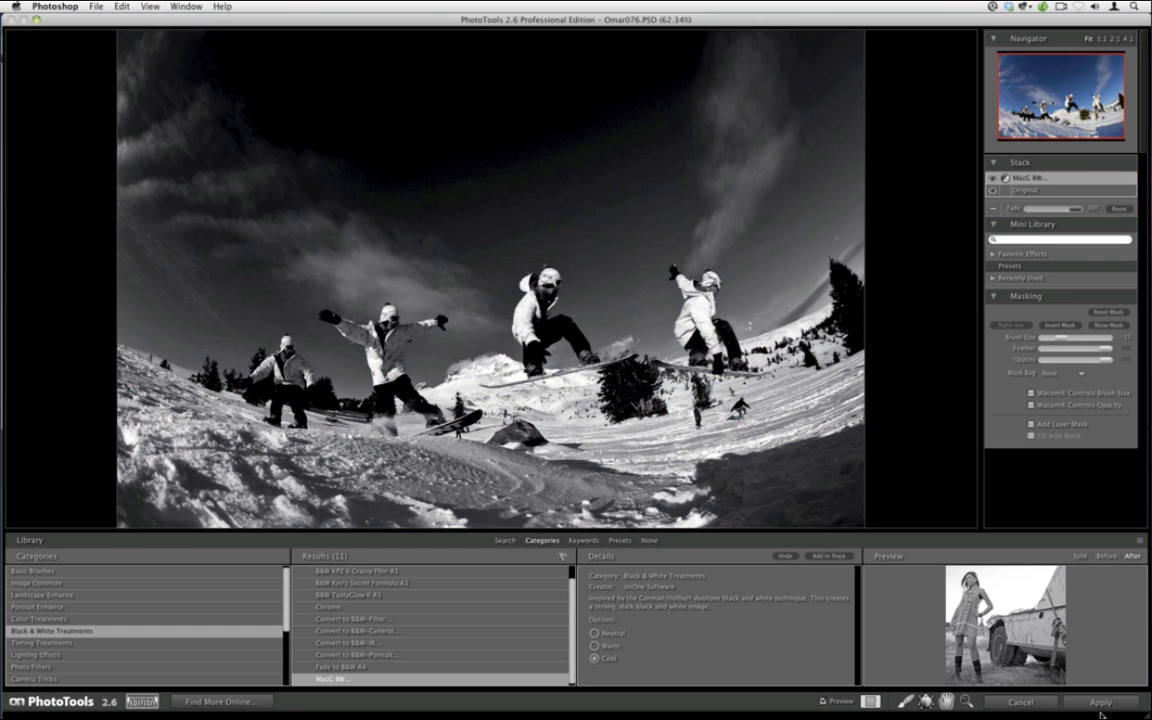
{"action": "left_click", "coordinate": [1100, 706]}
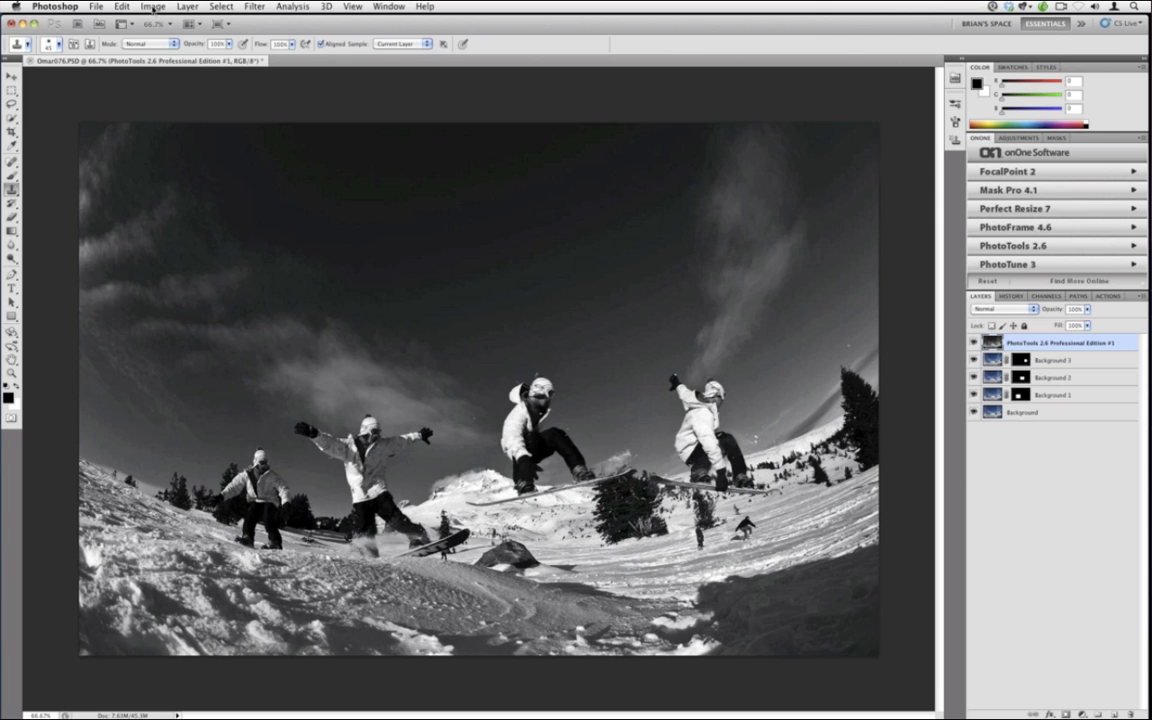
{"action": "left_click", "coordinate": [64, 6]}
Save and close Omar076.PSD, then switch back to Lightroom
{"action": "mouse_move", "coordinate": [96, 6]}
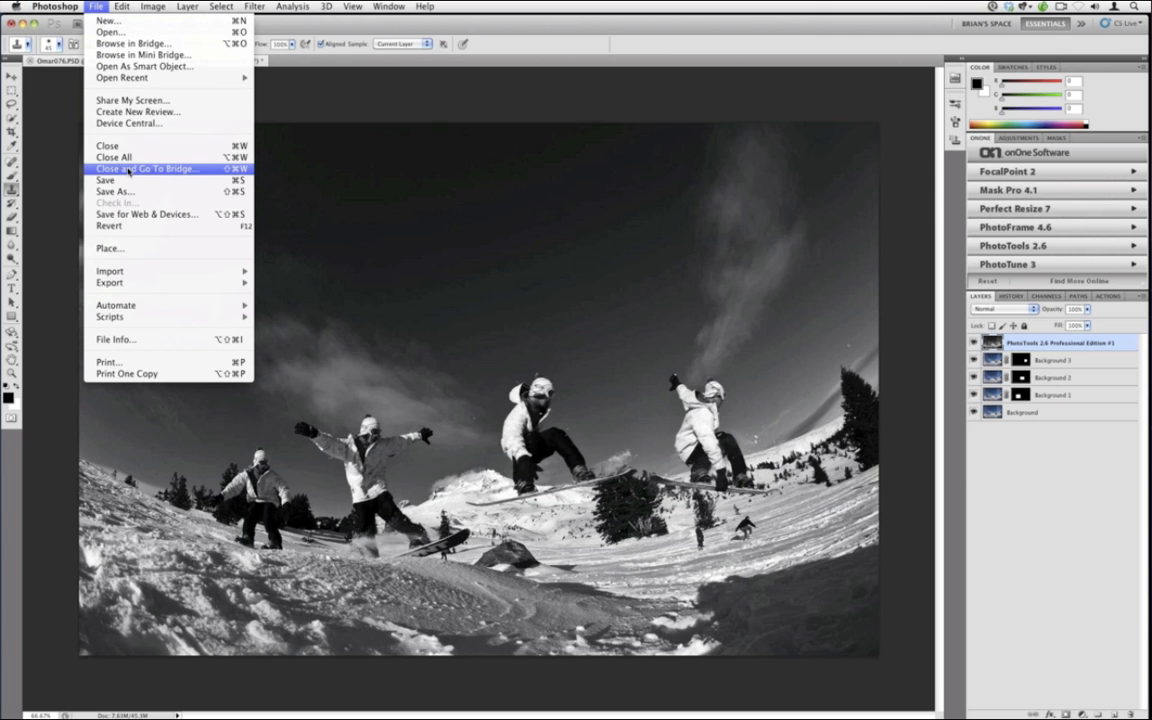
{"action": "left_click", "coordinate": [129, 184]}
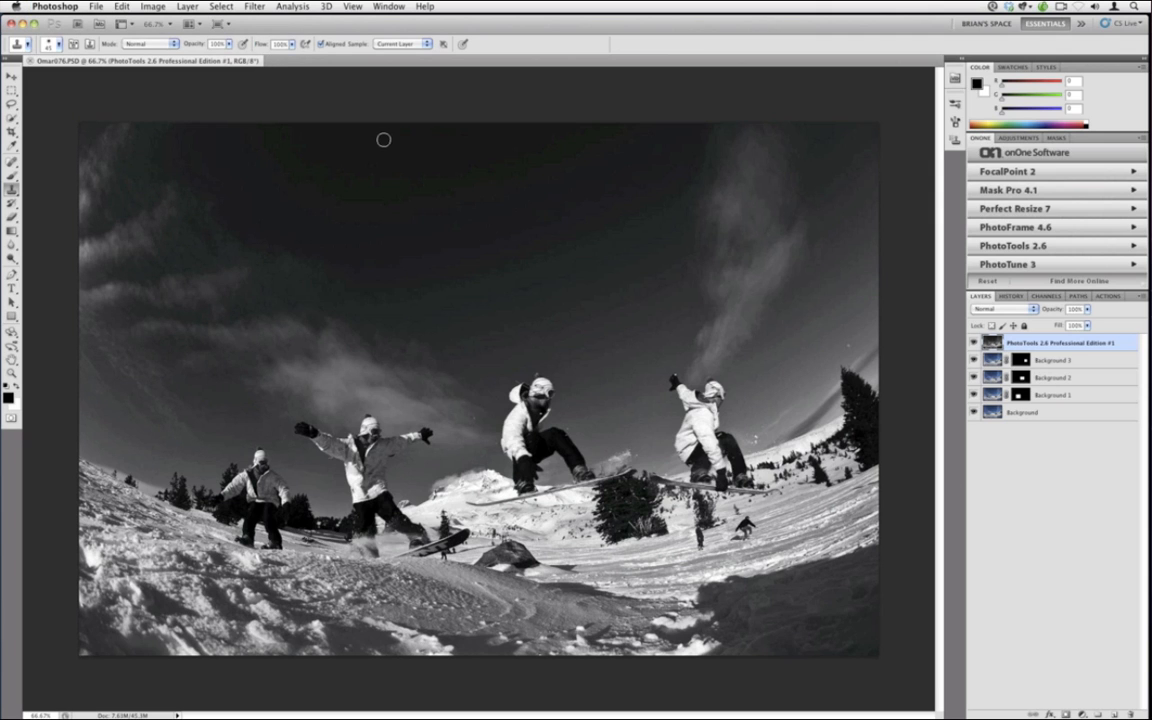
{"action": "key", "text": "super+w"}
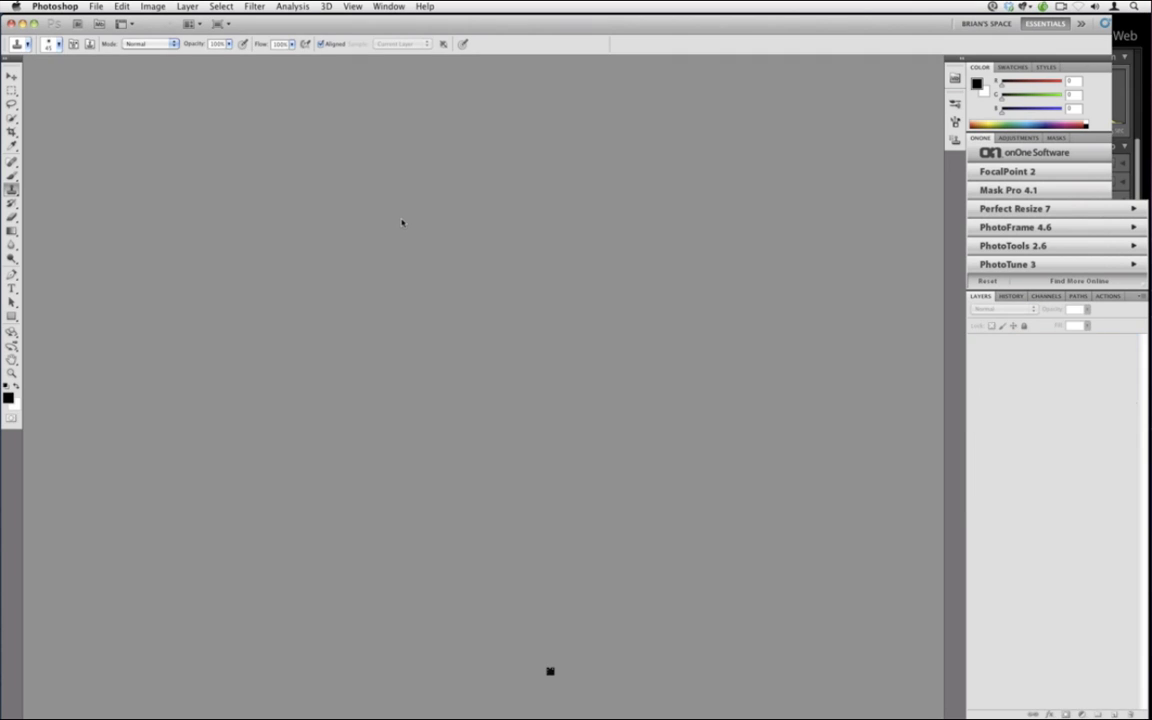
{"action": "key", "text": "super+Tab"}
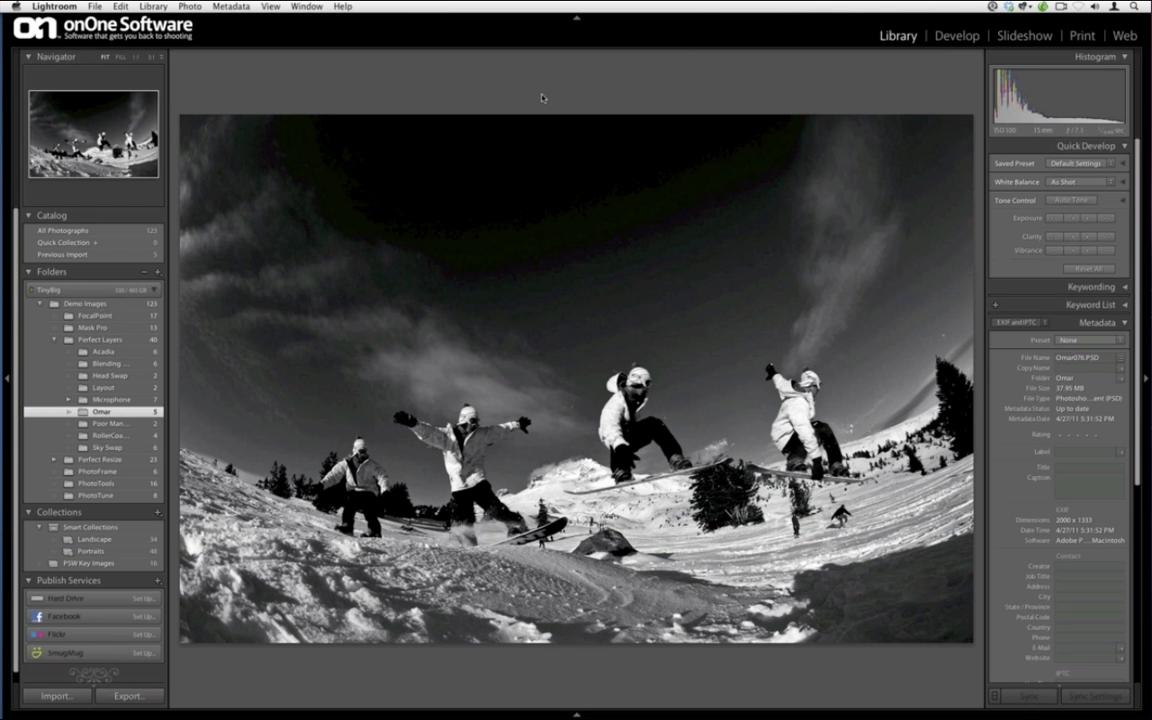
Show the black-and-white composite in Loupe view and check Plug-in Extras without choosing one
{"action": "key", "text": "g"}
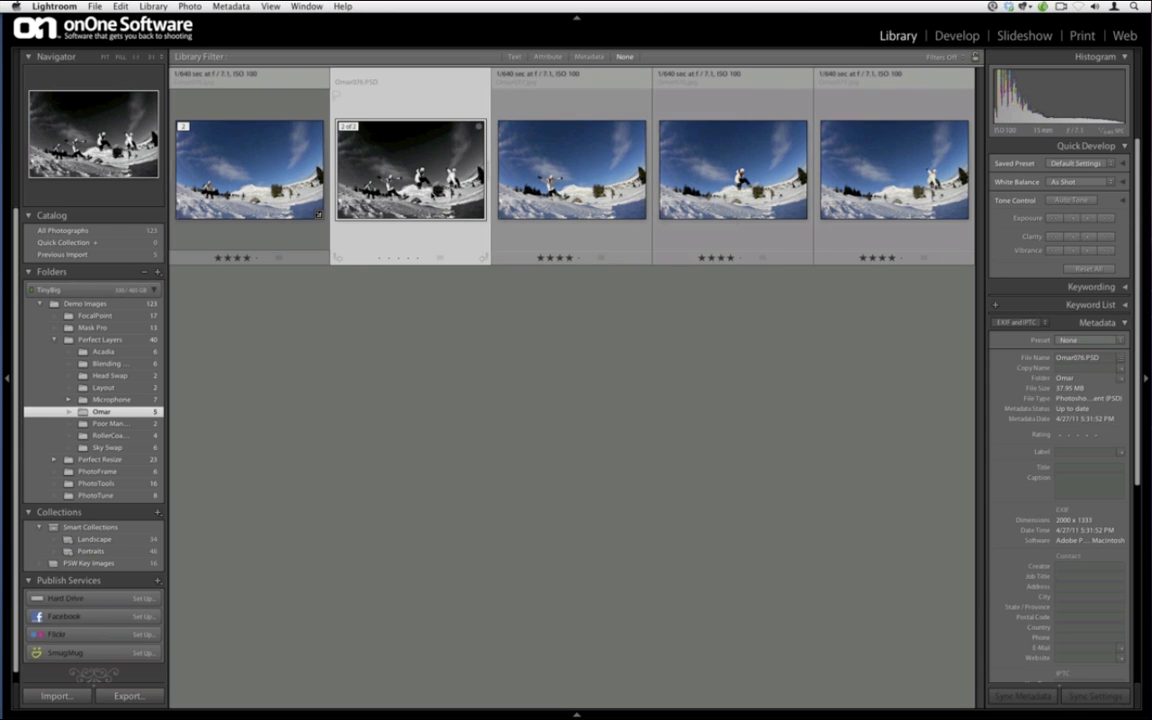
{"action": "key", "text": "e"}
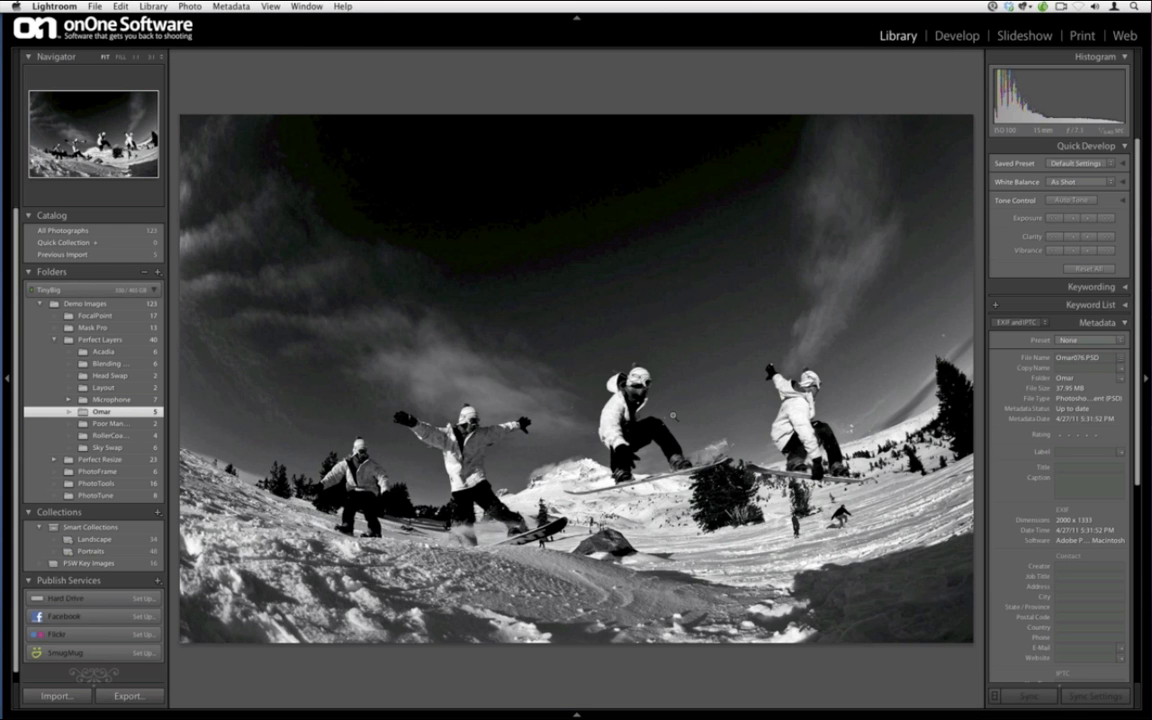
{"action": "left_click", "coordinate": [93, 6]}
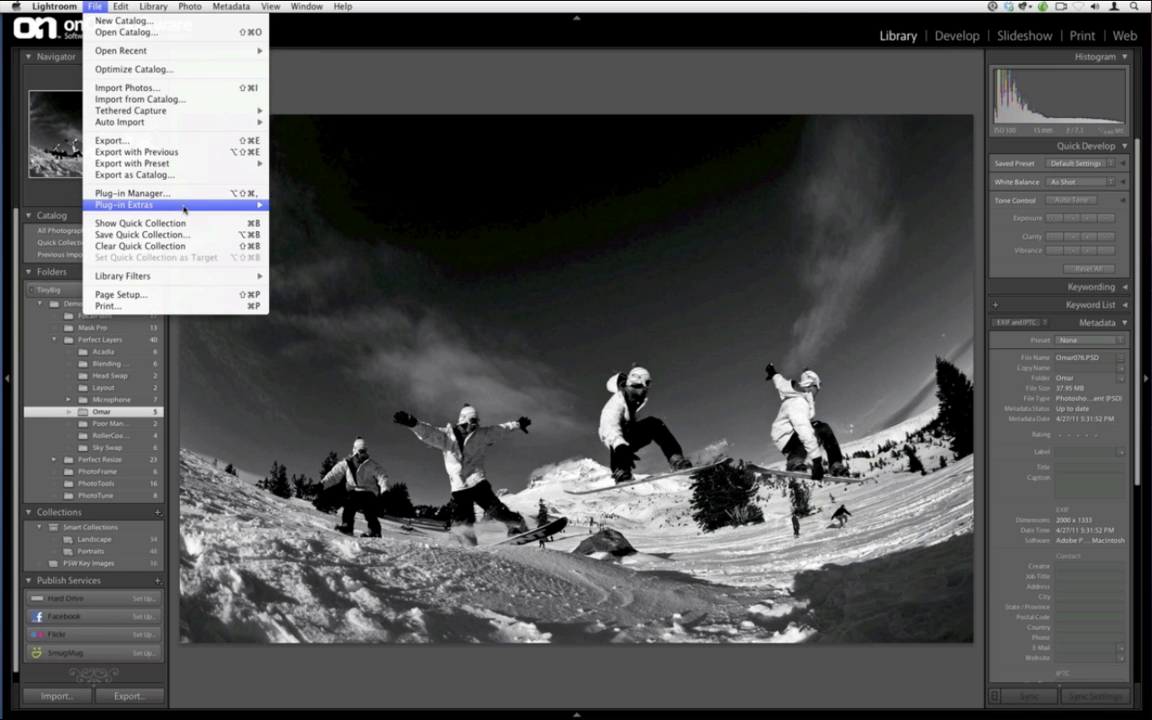
{"action": "mouse_move", "coordinate": [167, 204]}
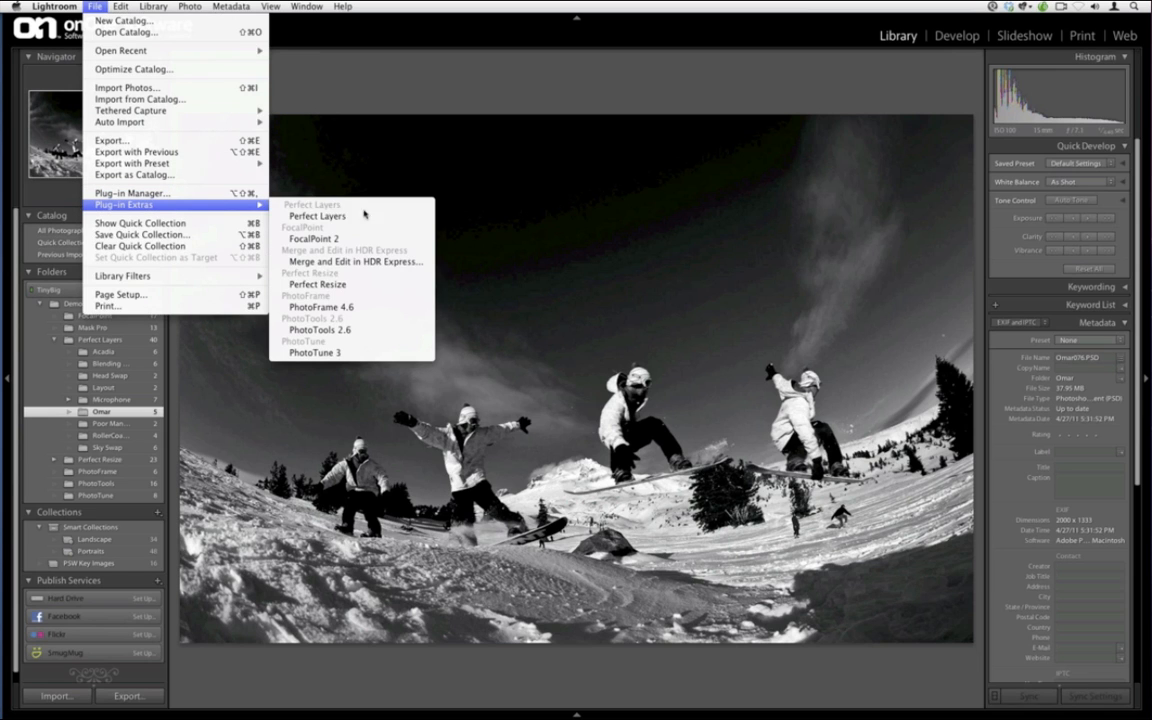
{"action": "left_click", "coordinate": [546, 100]}
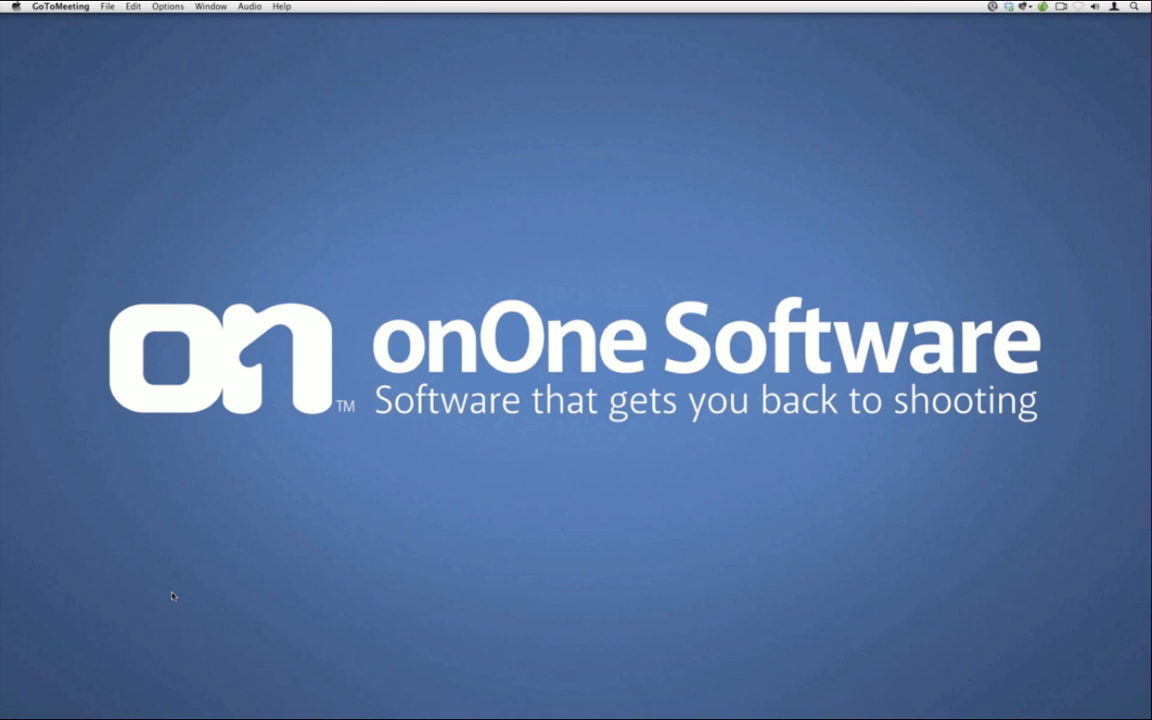
Bring Lightroom forward from the Dock and call up the launcher search with Ctrl-Space
{"action": "mouse_move", "coordinate": [5, 250]}
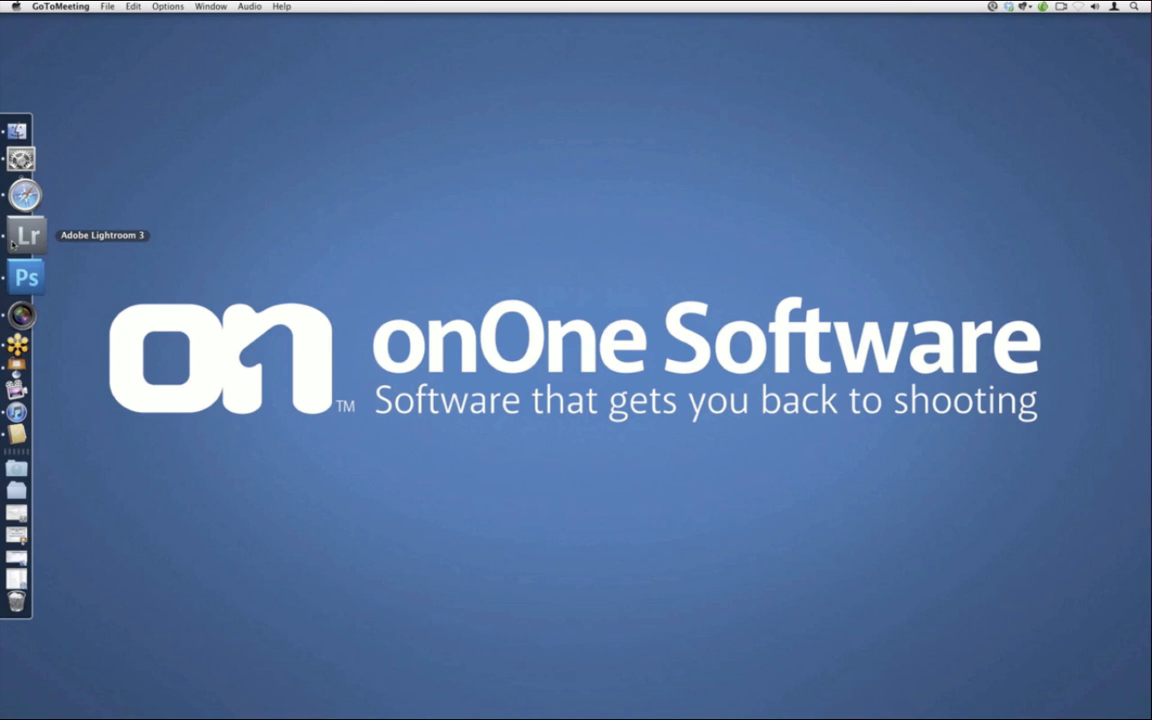
{"action": "mouse_move", "coordinate": [3, 300]}
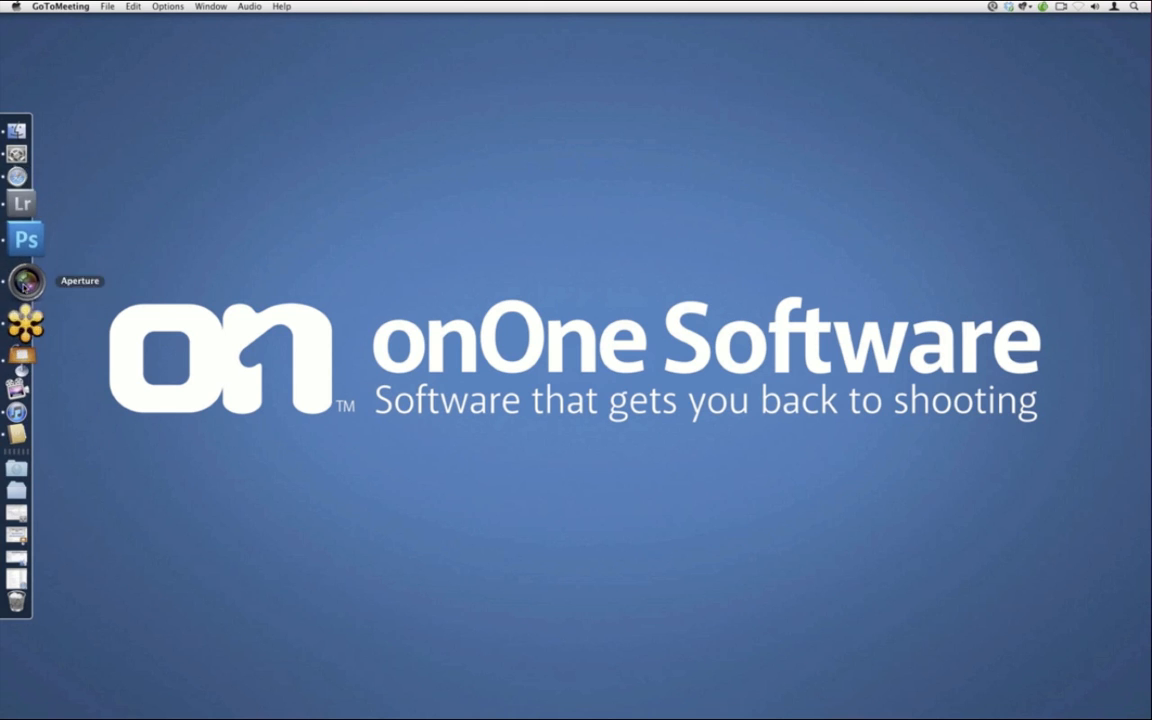
{"action": "left_click", "coordinate": [22, 247]}
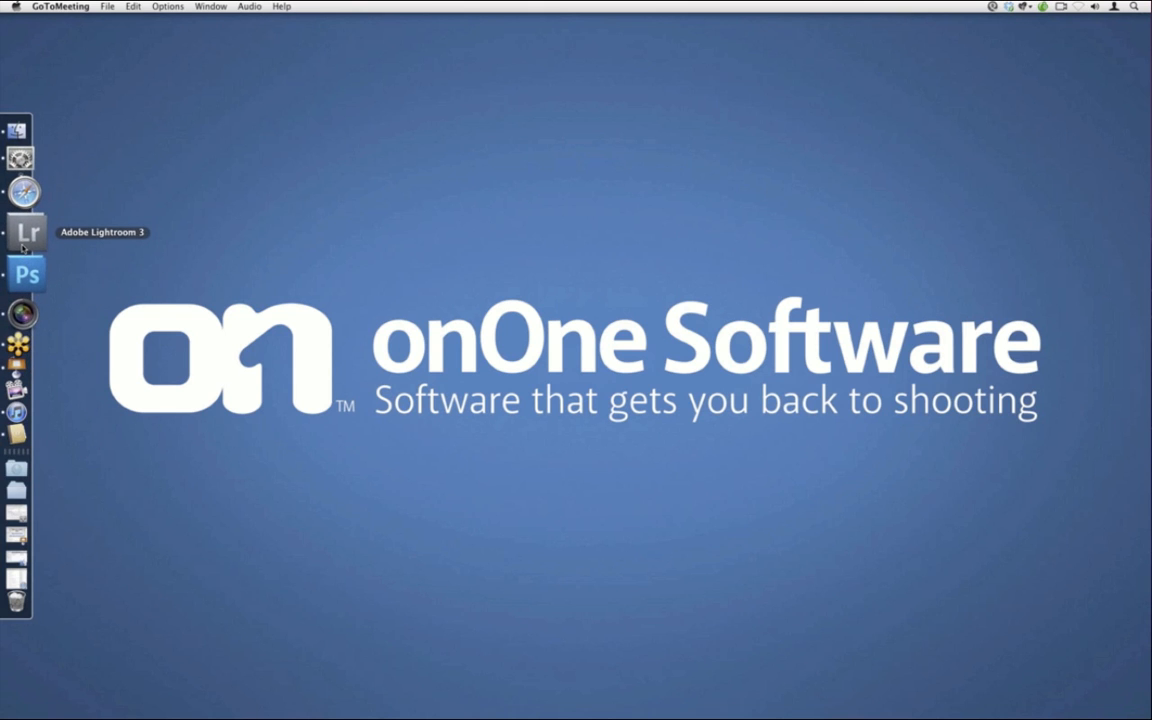
{"action": "key", "text": "ctrl+space"}
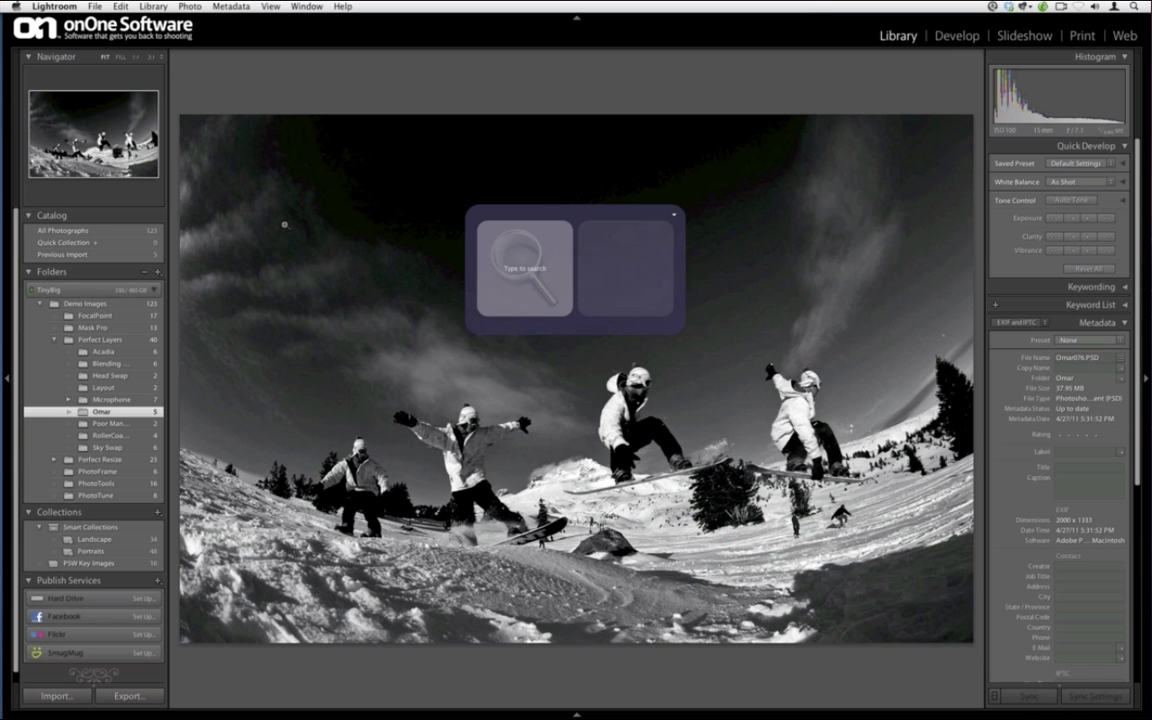
Launch Perfect Layers with 'per', close its welcome window, and choose Help > Provide Feedback
{"action": "type", "text": "per"}
{"action": "key", "text": "Return"}
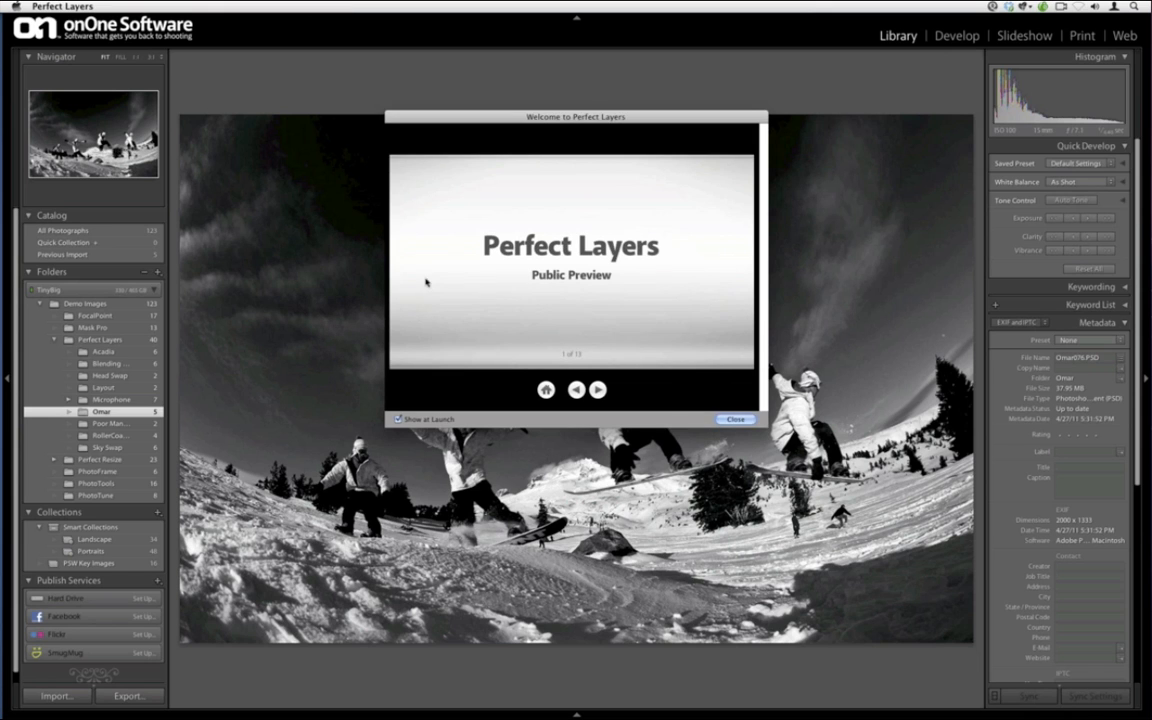
{"action": "left_click", "coordinate": [736, 419]}
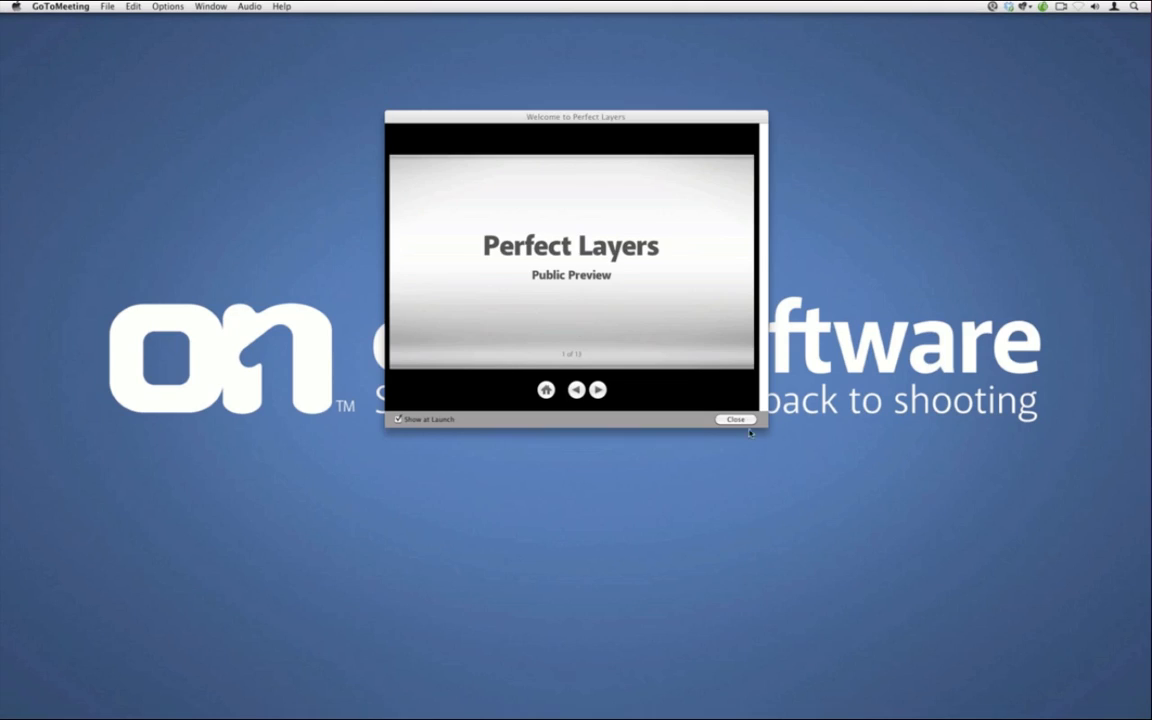
{"action": "left_click", "coordinate": [737, 420]}
{"action": "left_click", "coordinate": [316, 6]}
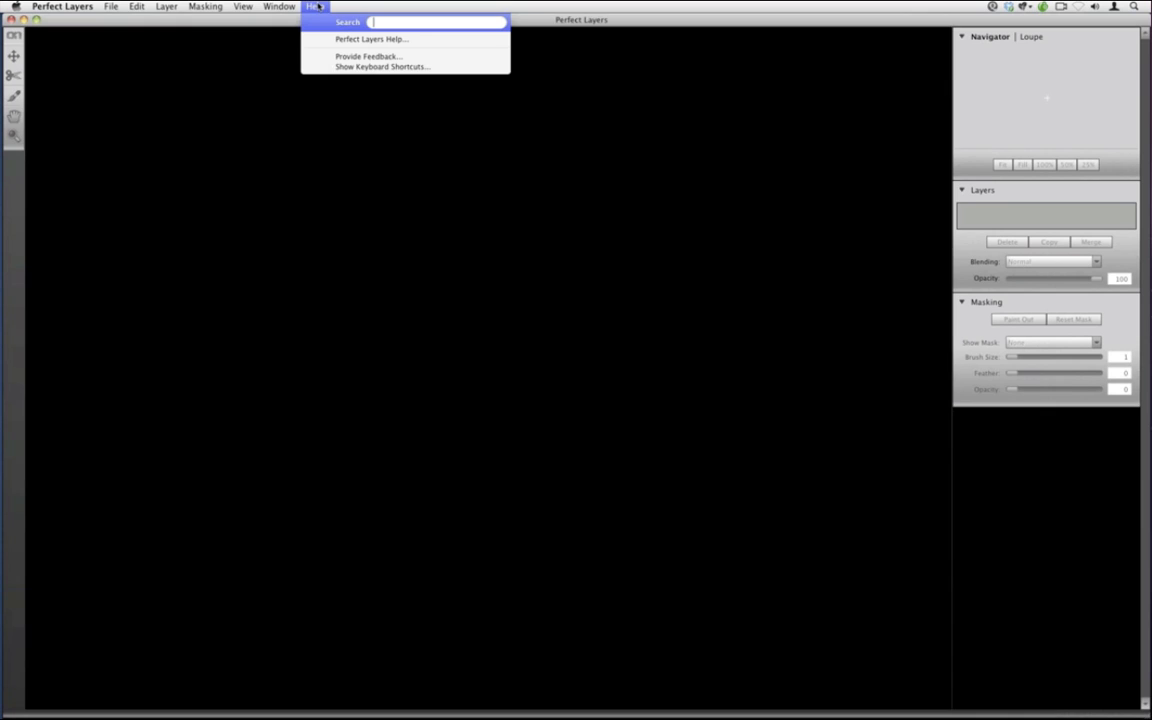
{"action": "left_click", "coordinate": [345, 57]}
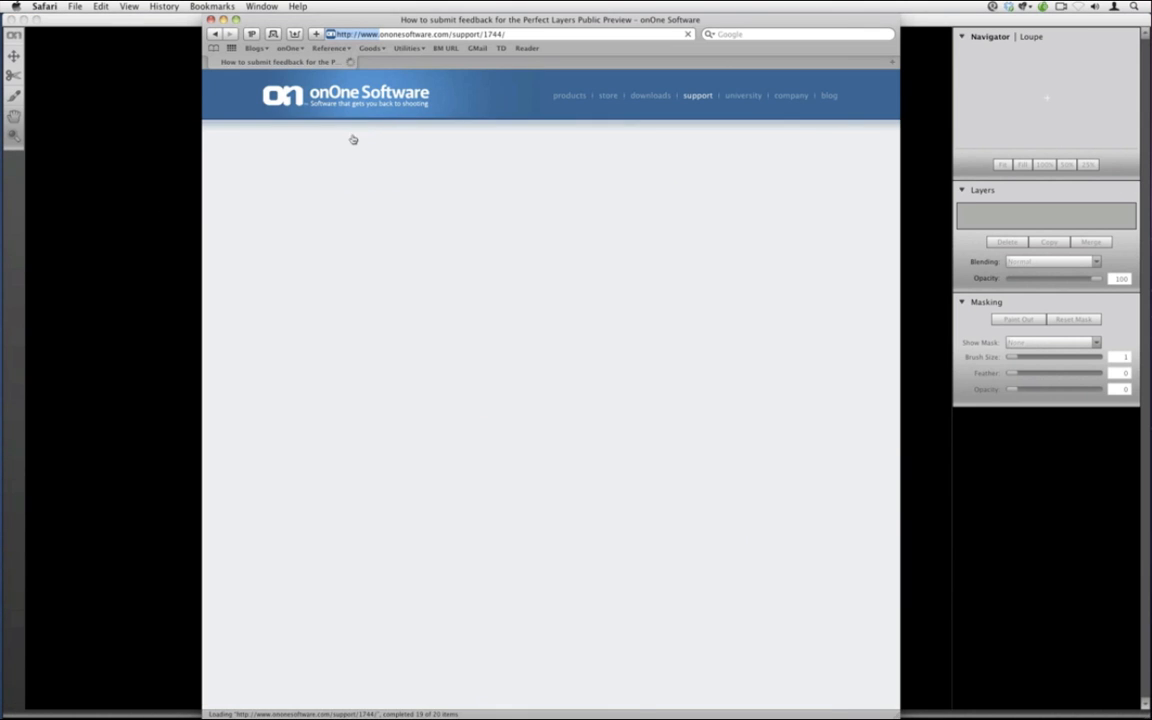
Review the Upcoming Features, Known Issues and submit-feedback text on the feedback page
{"action": "scroll", "coordinate": [313, 227], "scroll_direction": "down", "scroll_amount": 5}
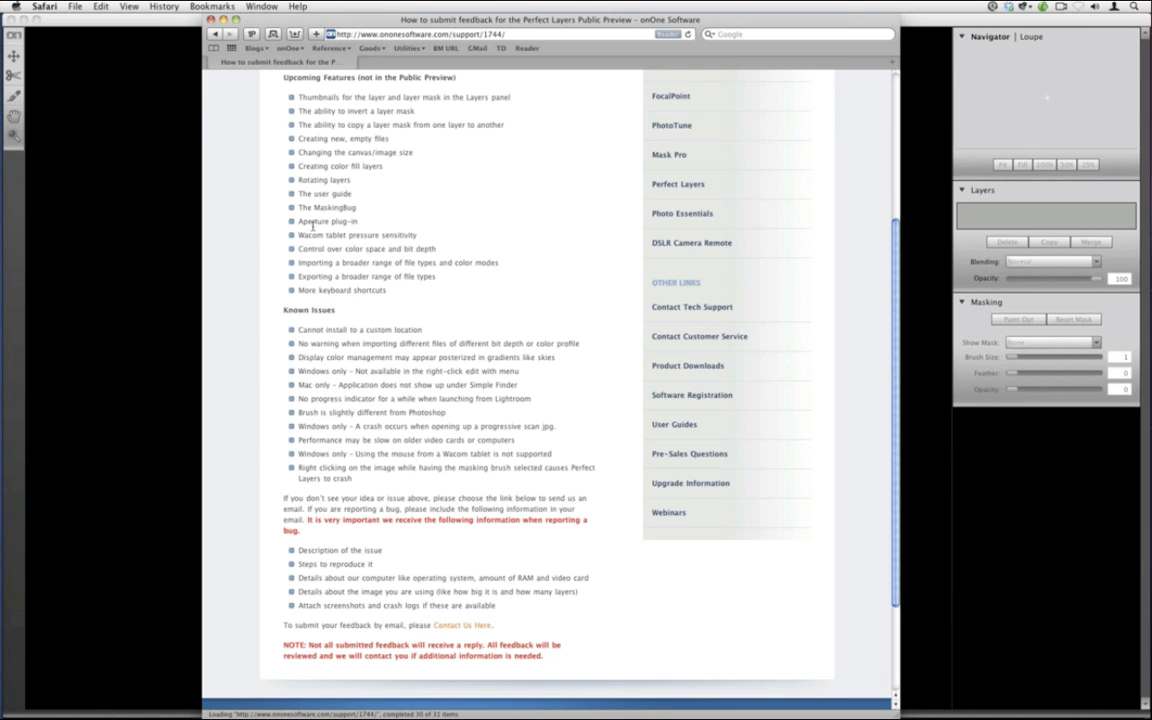
{"action": "scroll", "coordinate": [313, 227], "scroll_direction": "up", "scroll_amount": 1}
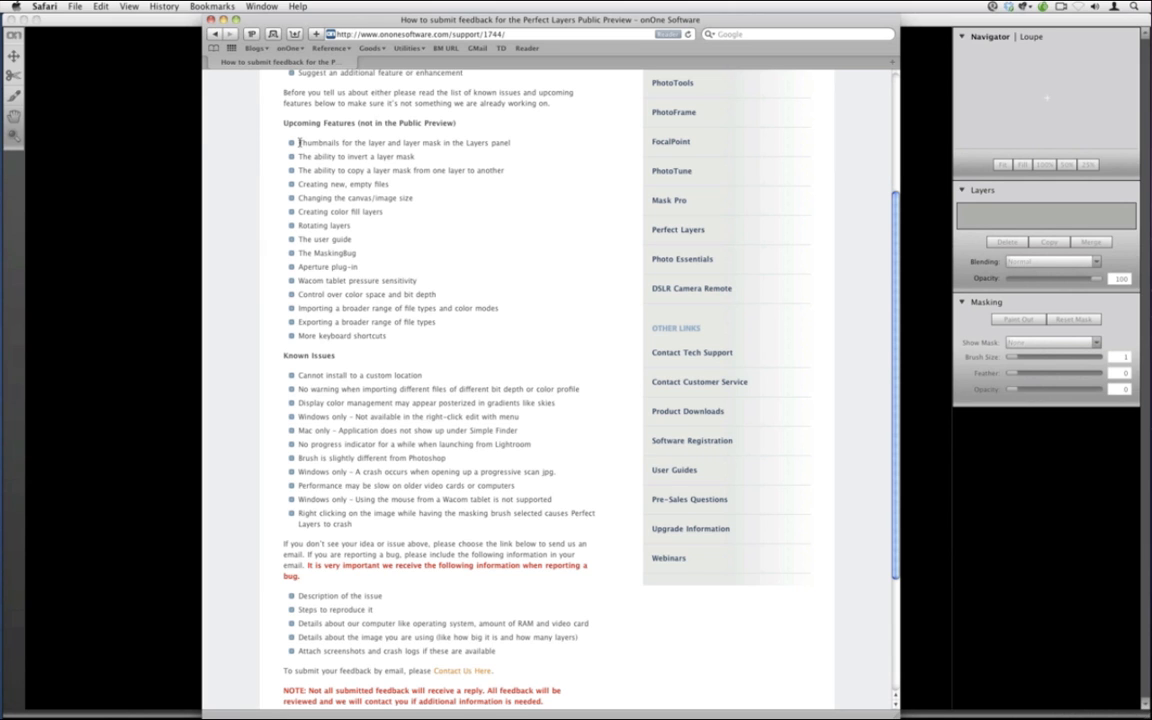
{"action": "left_click_drag", "start_coordinate": [299, 143], "coordinate": [452, 345]}
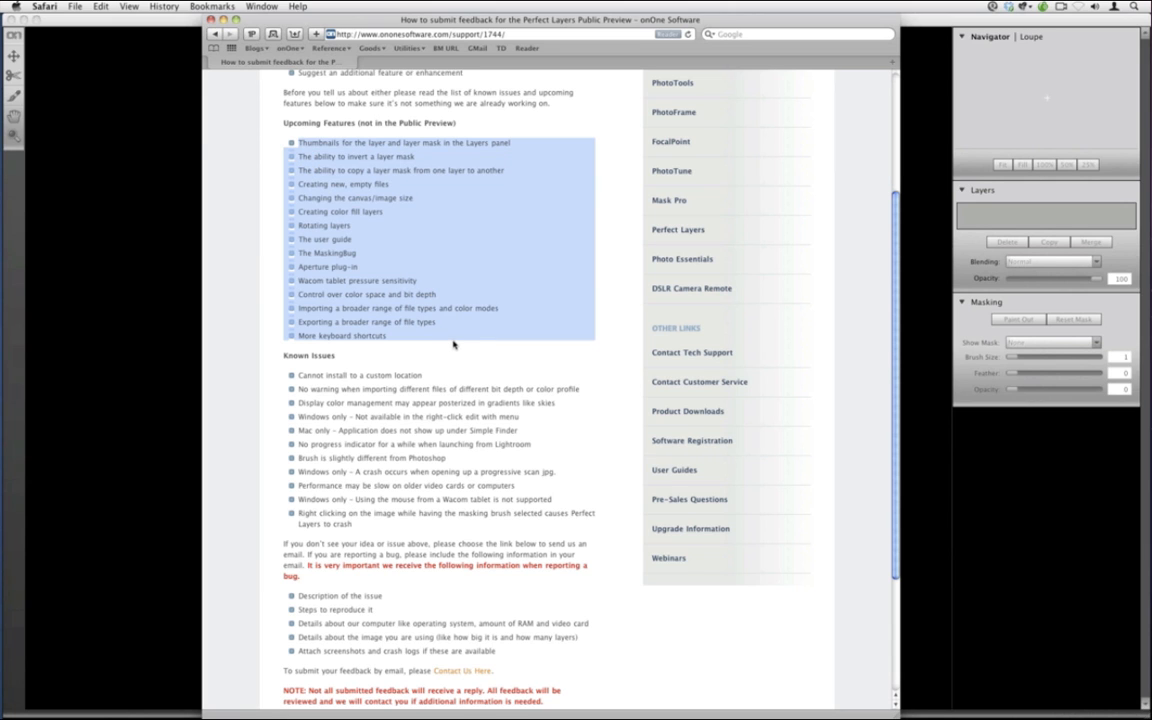
{"action": "left_click", "coordinate": [455, 343]}
{"action": "left_click_drag", "start_coordinate": [298, 375], "coordinate": [488, 524]}
{"action": "left_click", "coordinate": [488, 527]}
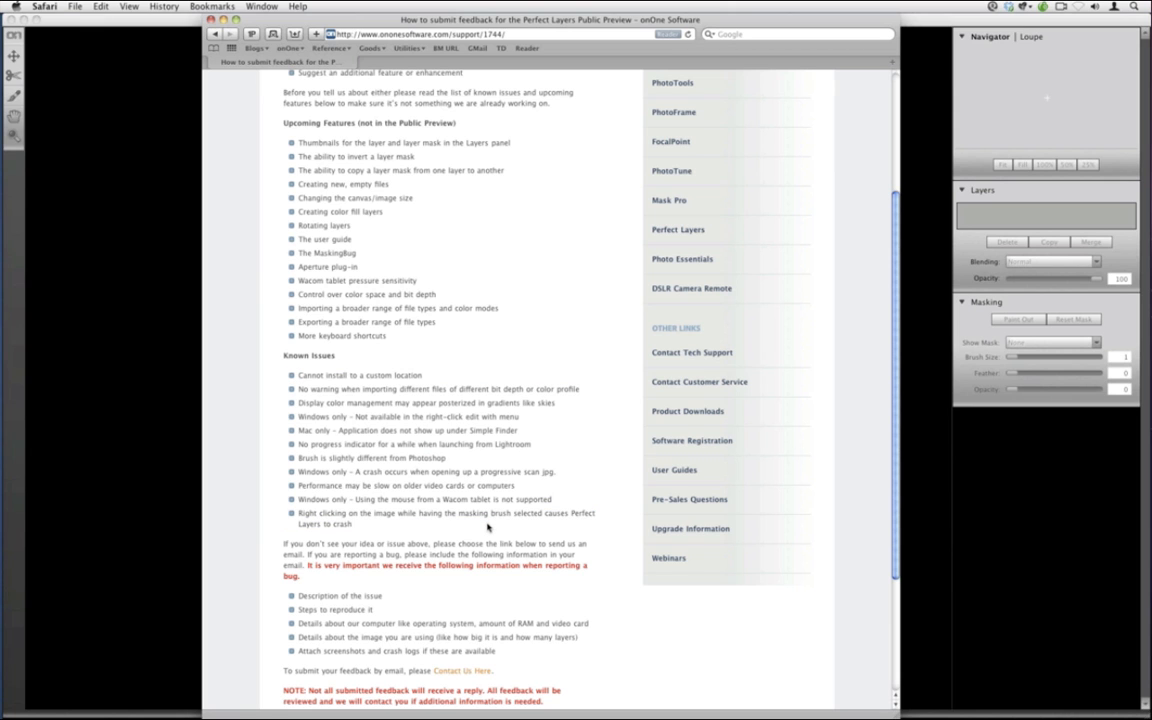
{"action": "scroll", "coordinate": [488, 527], "scroll_direction": "down", "scroll_amount": 5}
{"action": "left_click_drag", "start_coordinate": [285, 491], "coordinate": [409, 492]}
{"action": "left_click", "coordinate": [410, 493]}
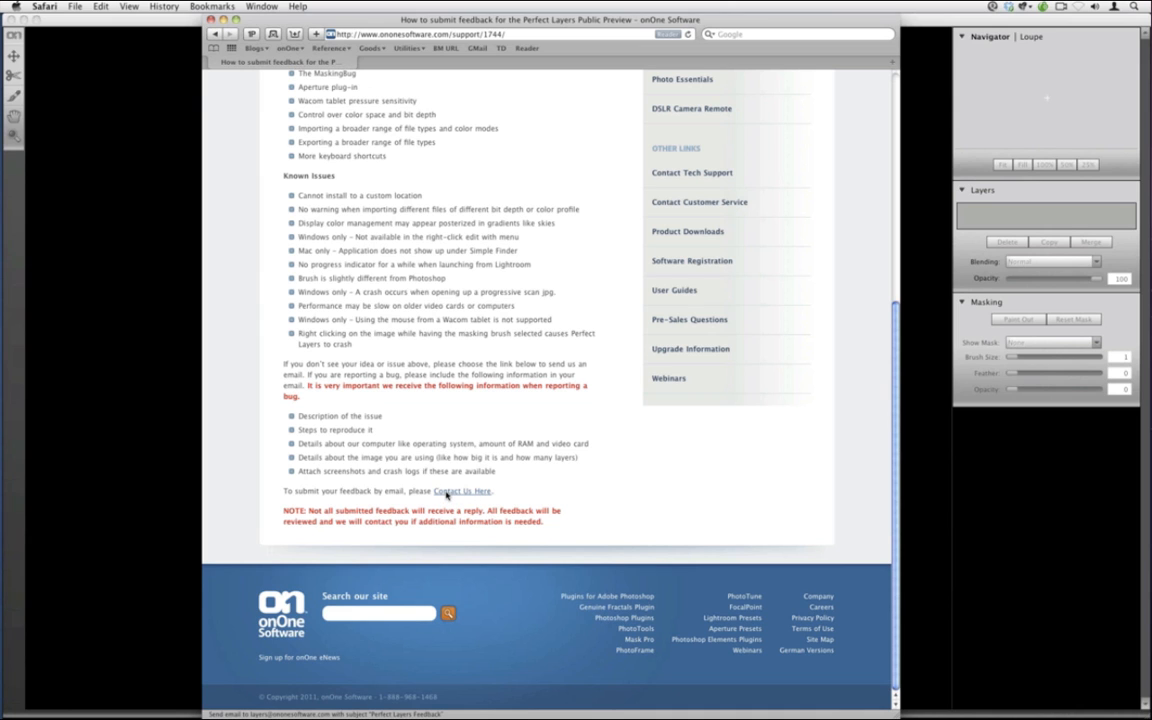
Start a Contact Us e-mail, hide Mail, then close Safari to reveal Perfect Layers
{"action": "left_click", "coordinate": [447, 494]}
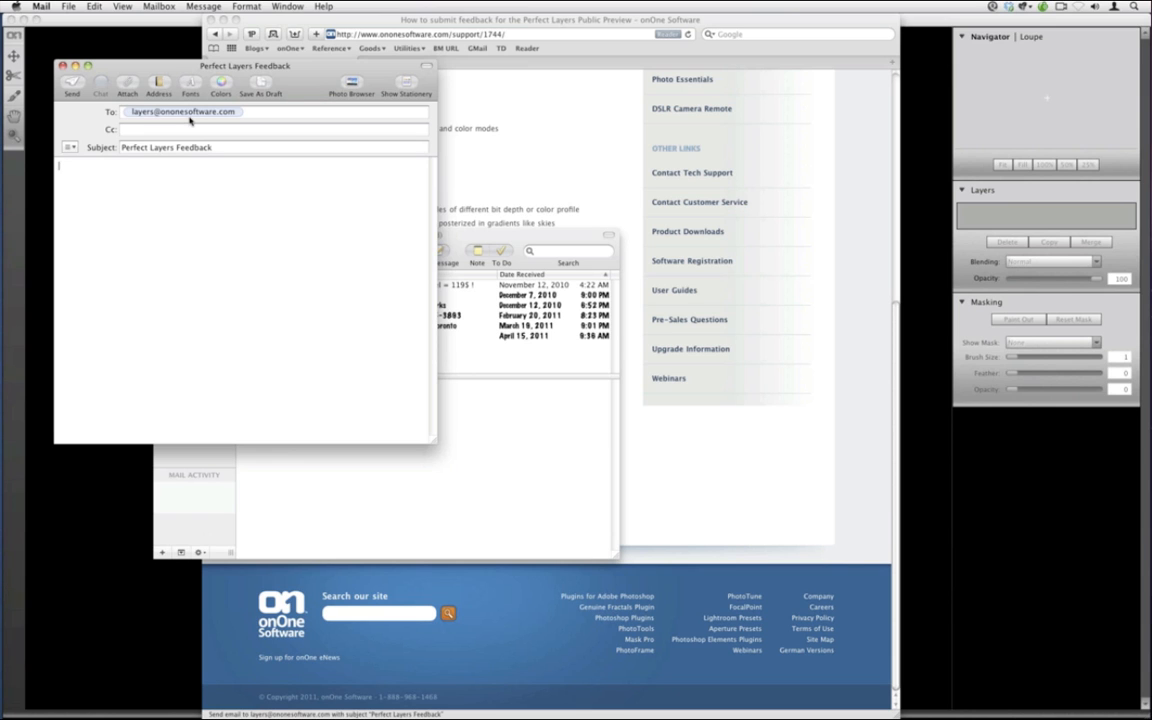
{"action": "key", "text": "super+h"}
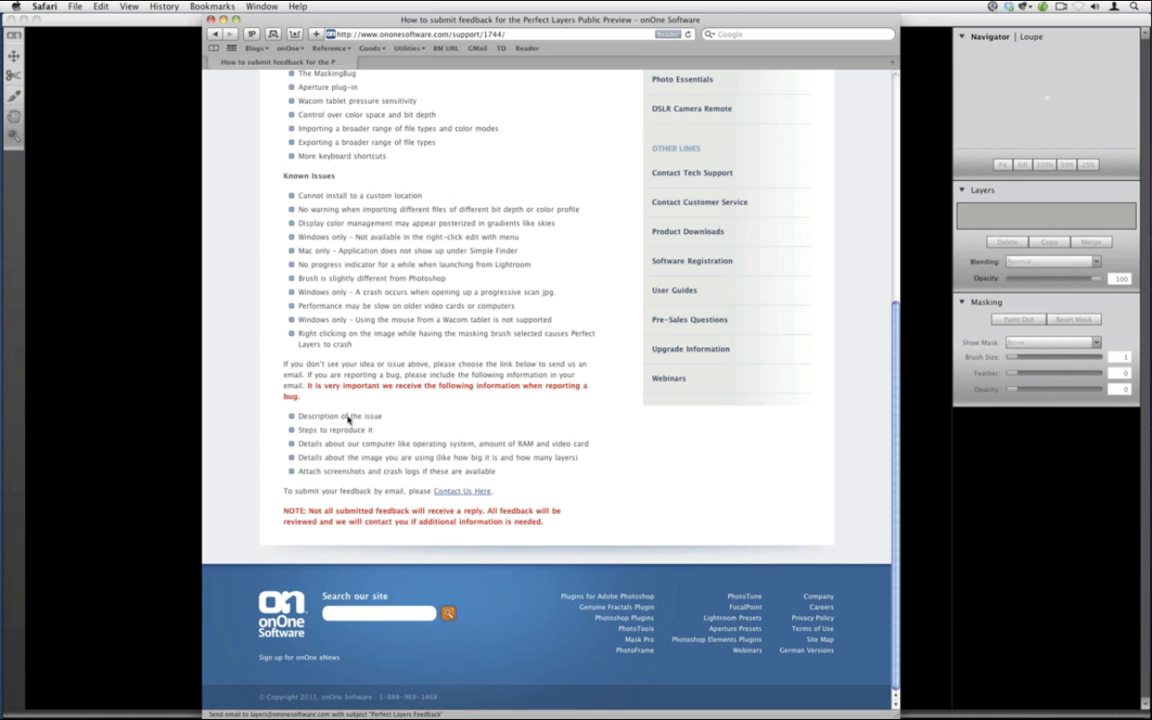
{"action": "left_click_drag", "start_coordinate": [500, 468], "coordinate": [277, 419]}
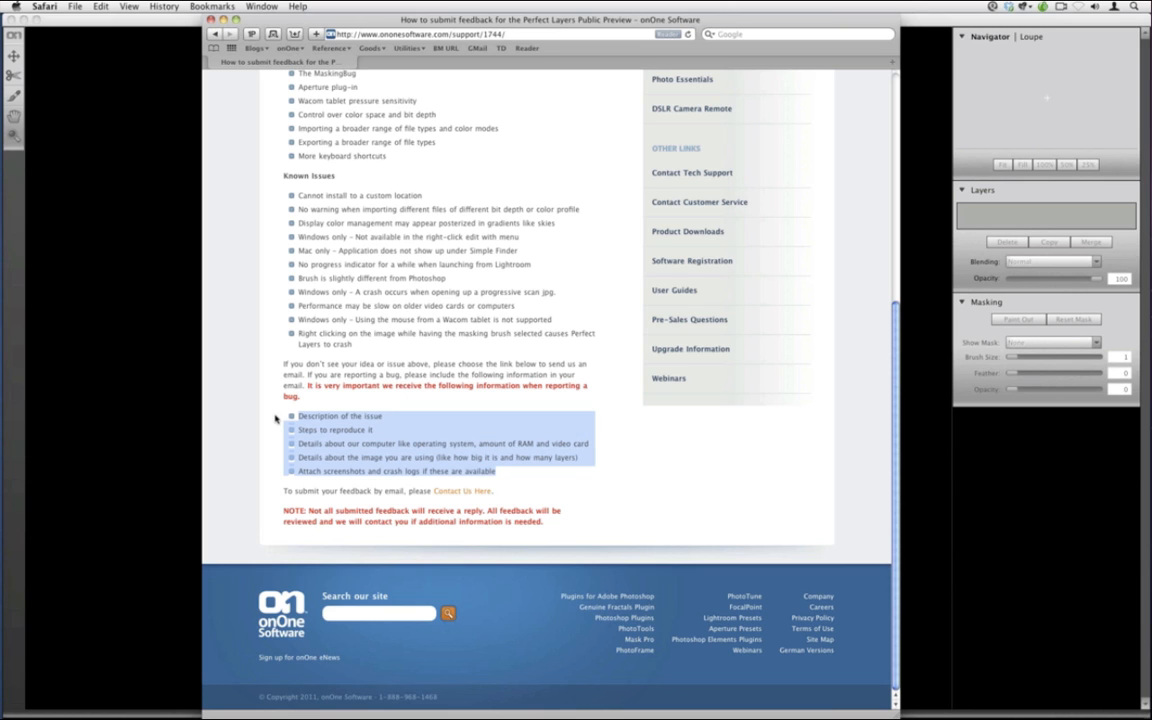
{"action": "left_click", "coordinate": [210, 19]}
{"action": "left_click", "coordinate": [210, 171]}
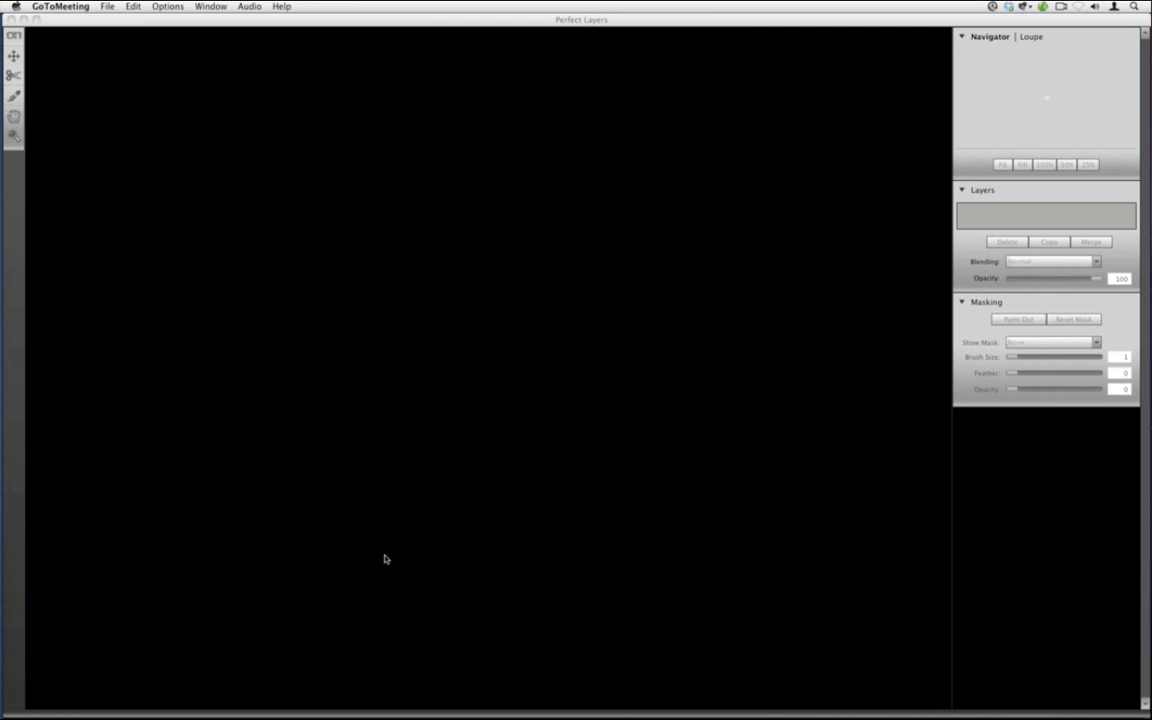
Open the Sky Swap folder in Lightroom and delete four unwanted photos as rejects
{"action": "left_click", "coordinate": [10, 19]}
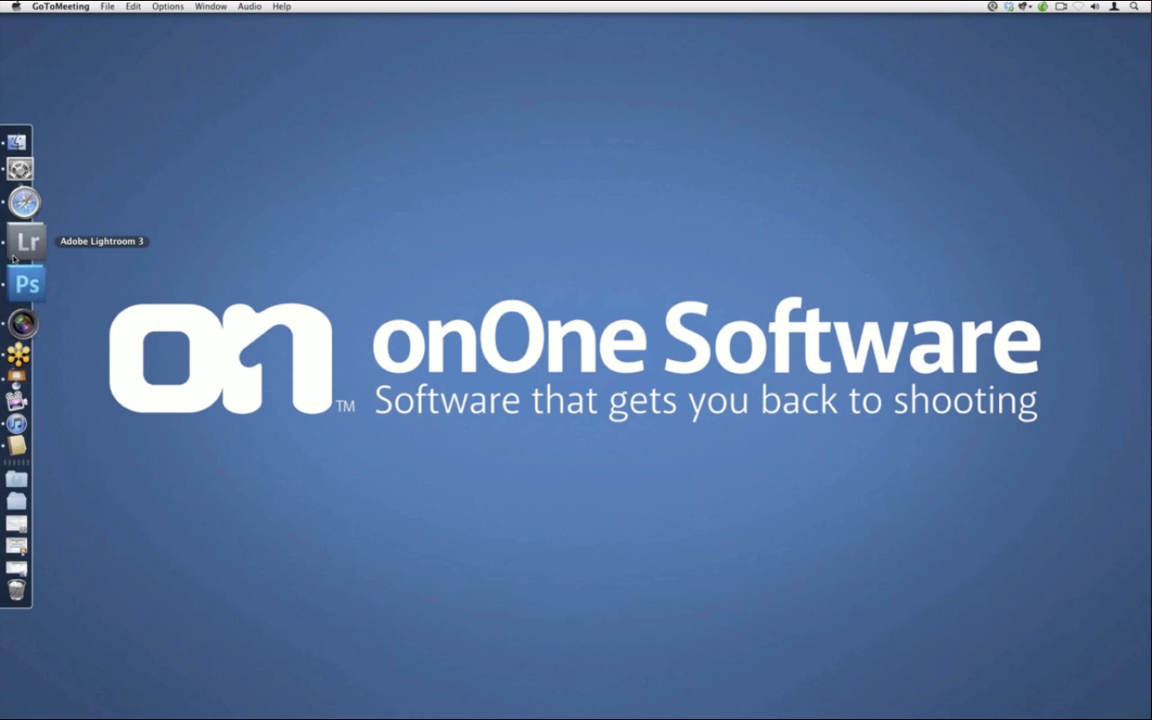
{"action": "left_click", "coordinate": [16, 250]}
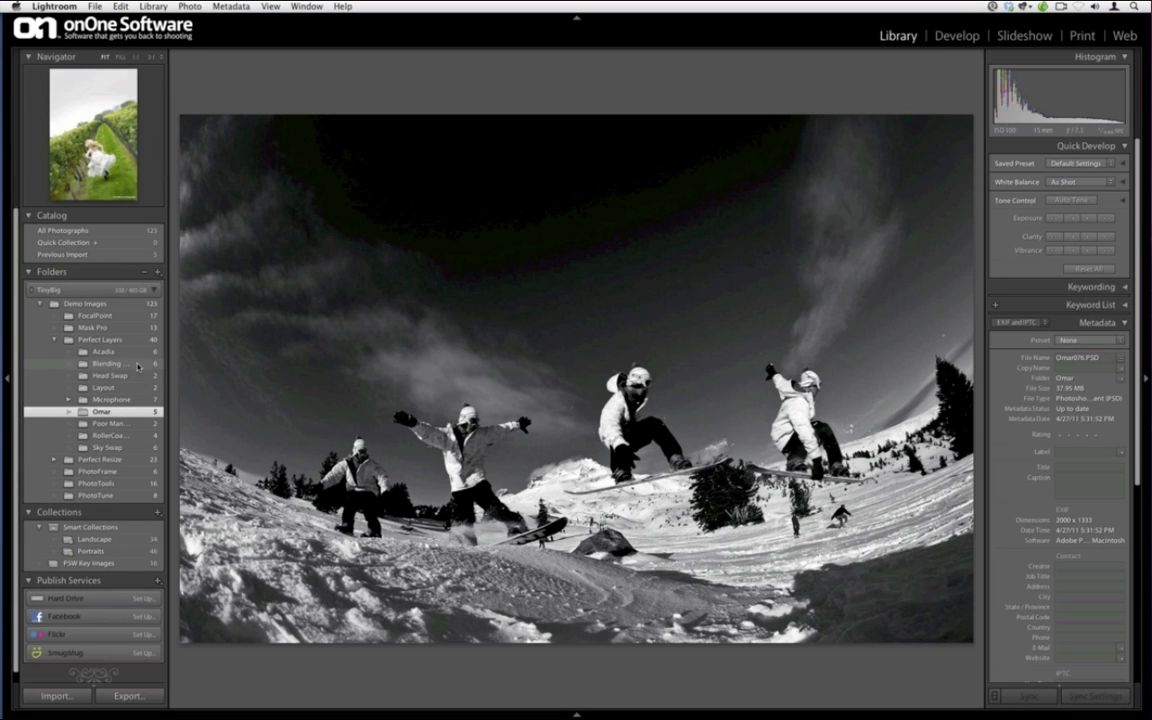
{"action": "left_click", "coordinate": [133, 446]}
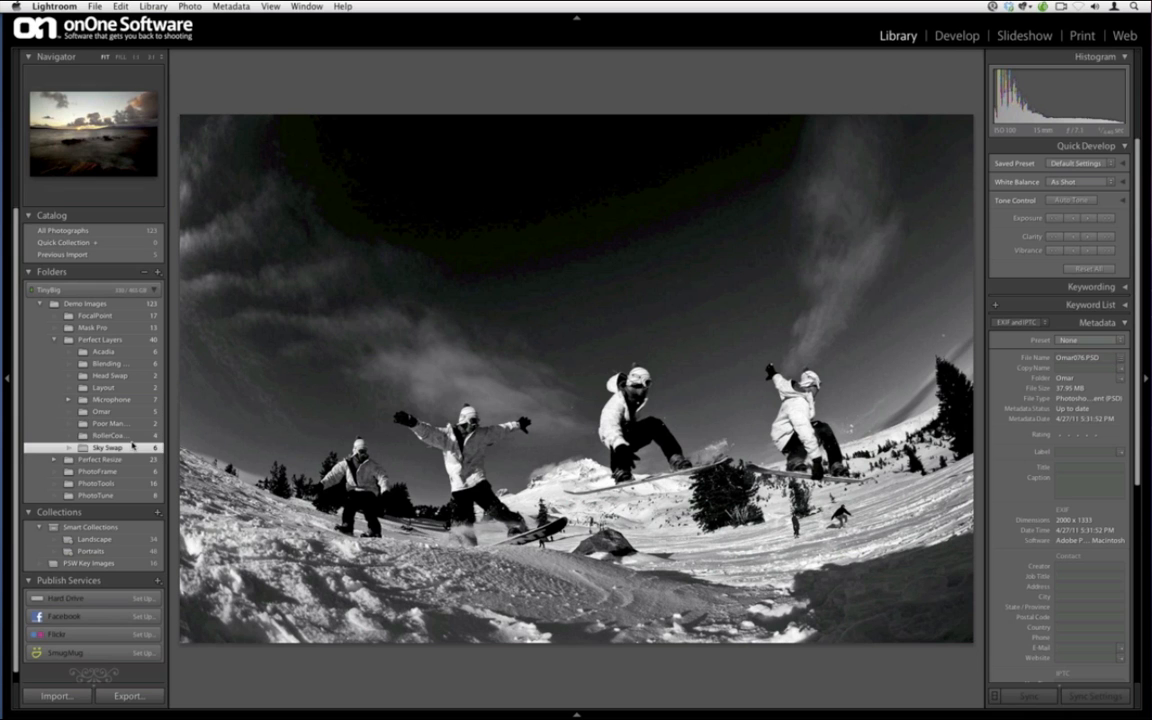
{"action": "key", "text": "g"}
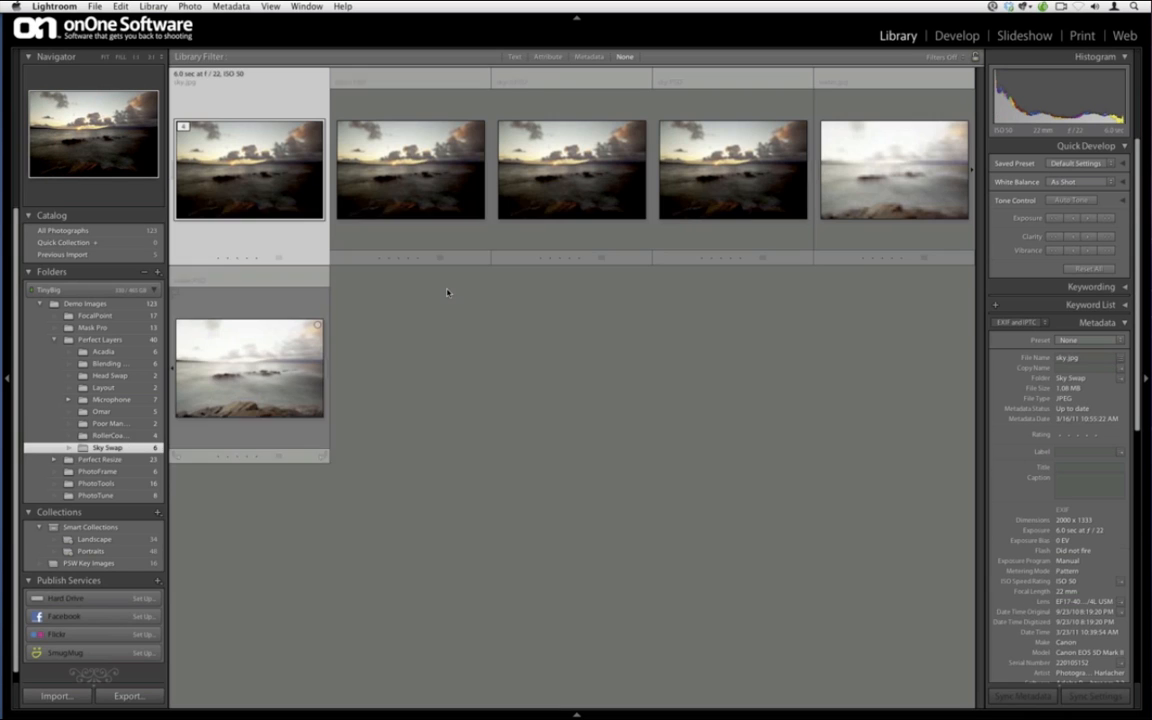
{"action": "left_click", "coordinate": [432, 206]}
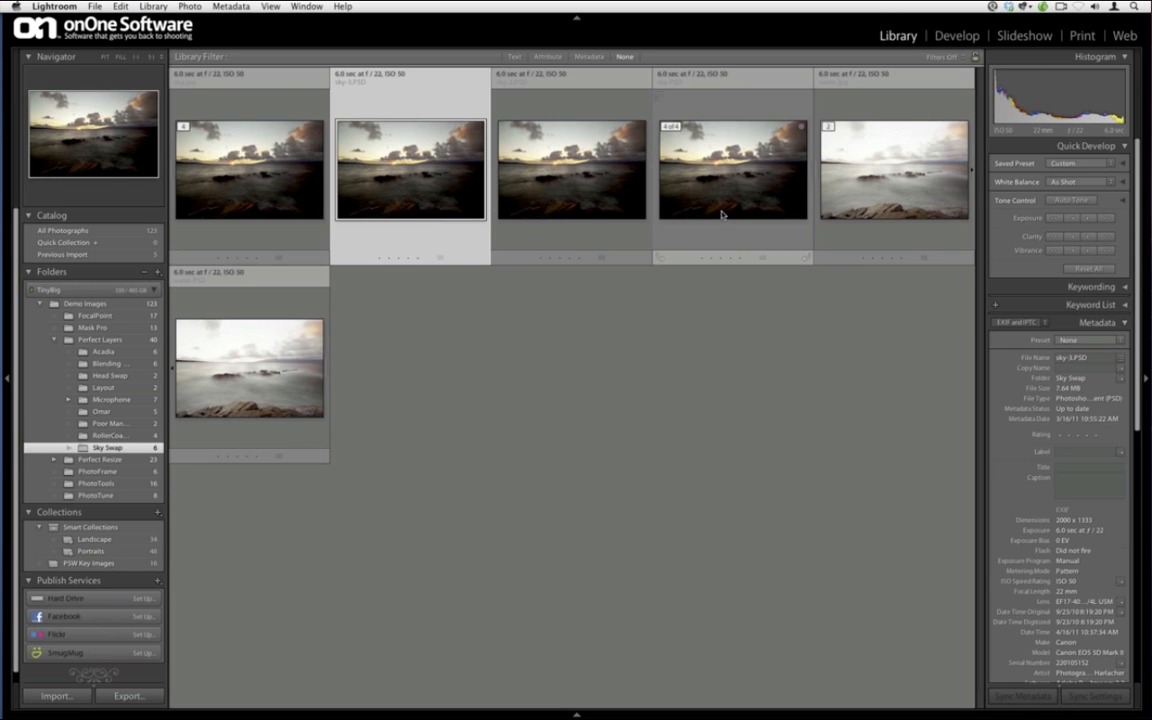
{"action": "left_click", "coordinate": [722, 214], "text": "shift"}
{"action": "left_click", "coordinate": [284, 356], "text": "super"}
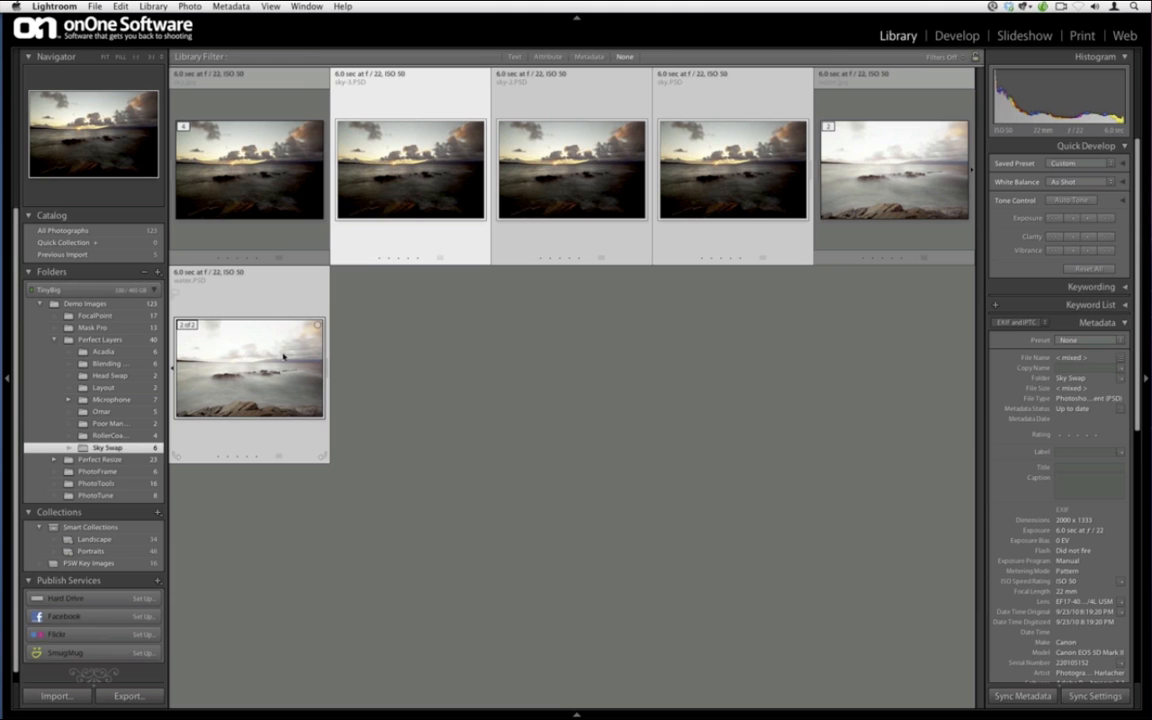
{"action": "key", "text": "x"}
{"action": "key", "text": "super+BackSpace"}
{"action": "left_click", "coordinate": [532, 245]}
Select sky.jpg and water.jpg and send them together to Perfect Layers via Plug-in Extras
{"action": "double_click", "coordinate": [306, 180]}
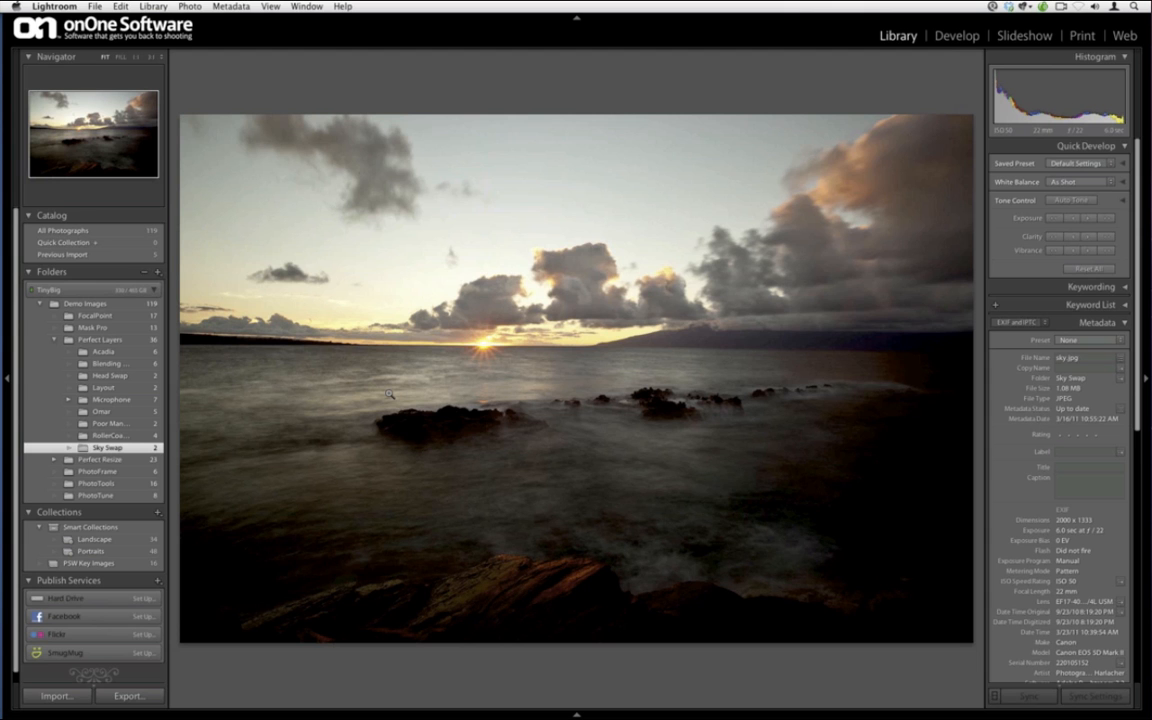
{"action": "key", "text": "Right"}
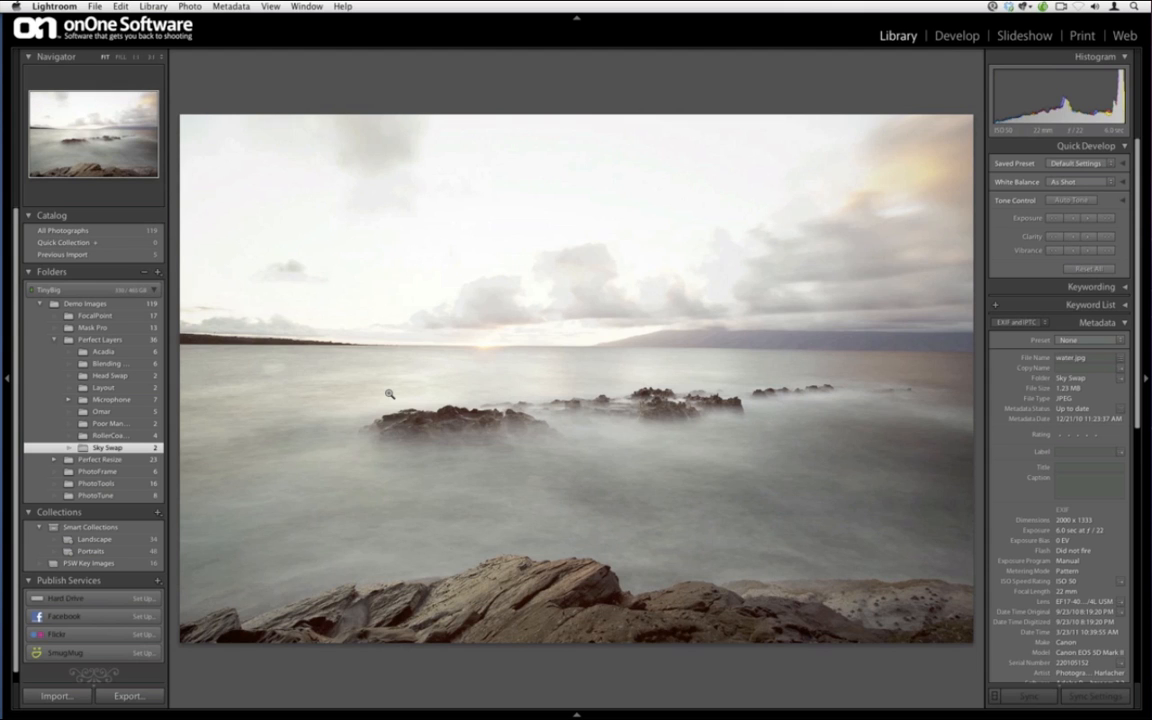
{"action": "key", "text": "Left"}
{"action": "key", "text": "g"}
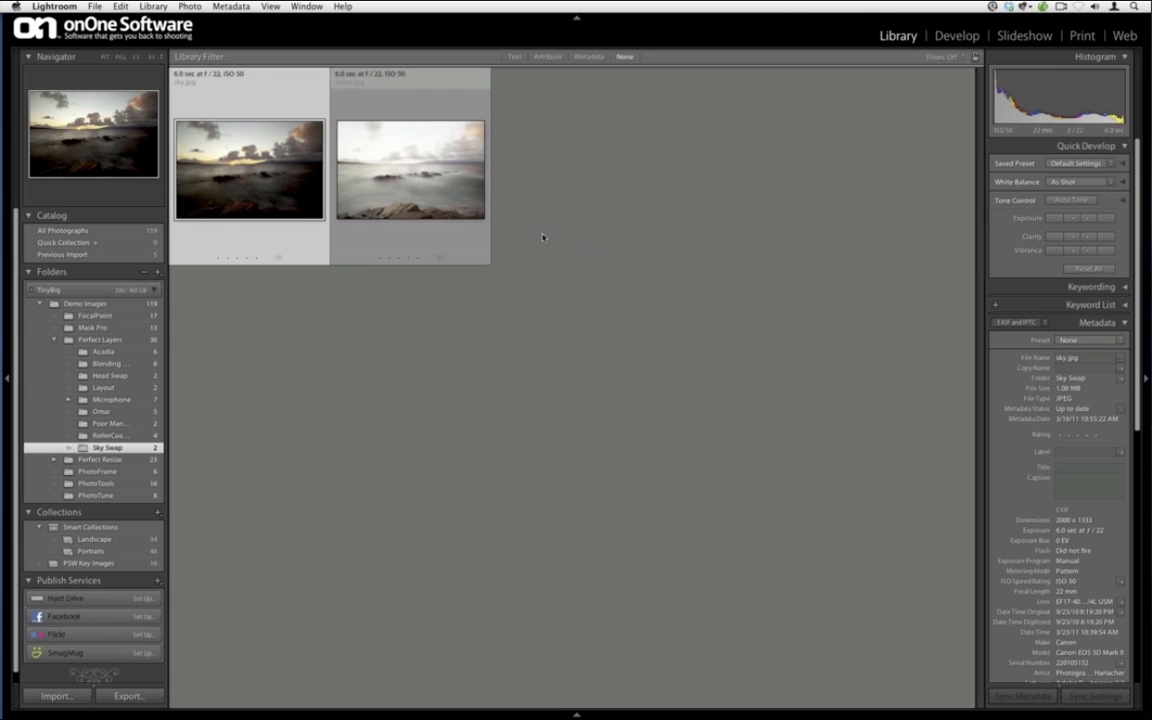
{"action": "left_click", "coordinate": [457, 185], "text": "super"}
{"action": "right_click", "coordinate": [456, 184]}
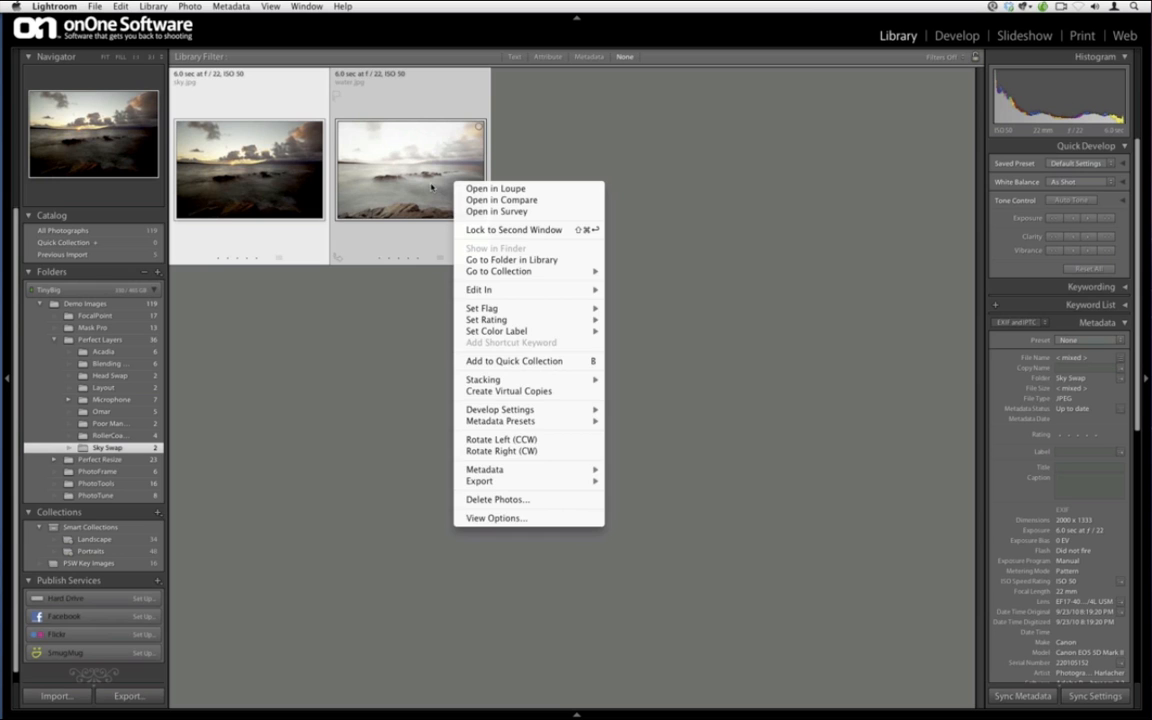
{"action": "left_click", "coordinate": [431, 187]}
{"action": "left_click", "coordinate": [100, 6]}
{"action": "mouse_move", "coordinate": [200, 204]}
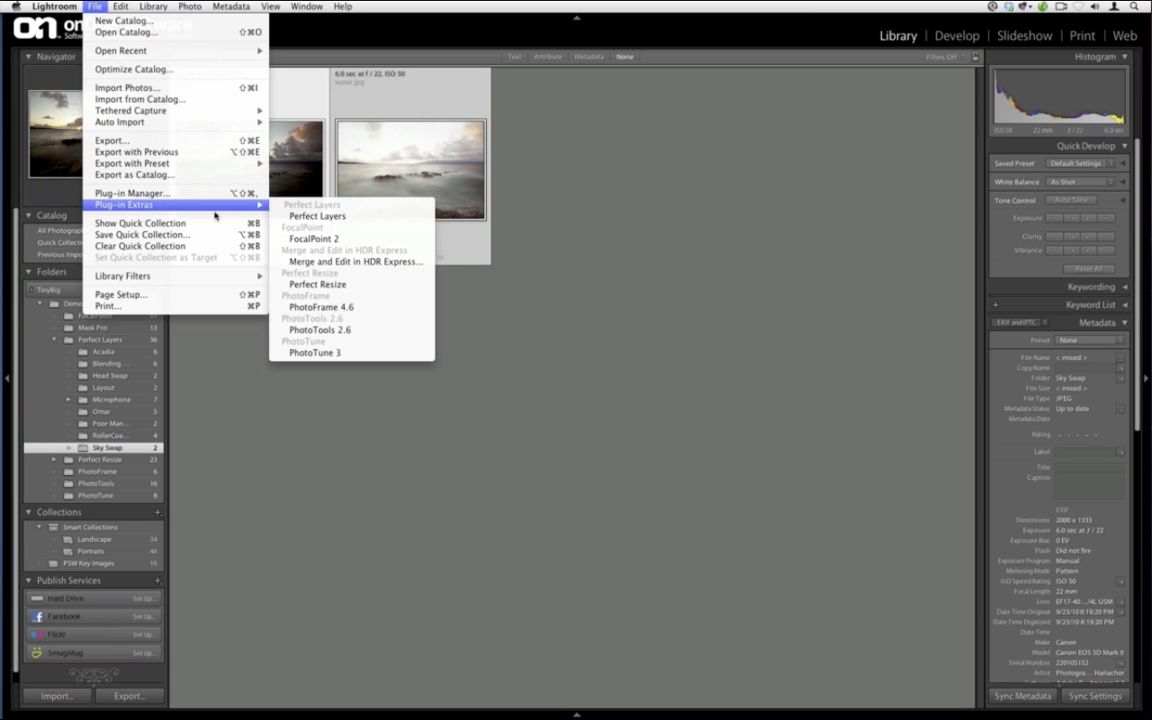
{"action": "left_click", "coordinate": [289, 216]}
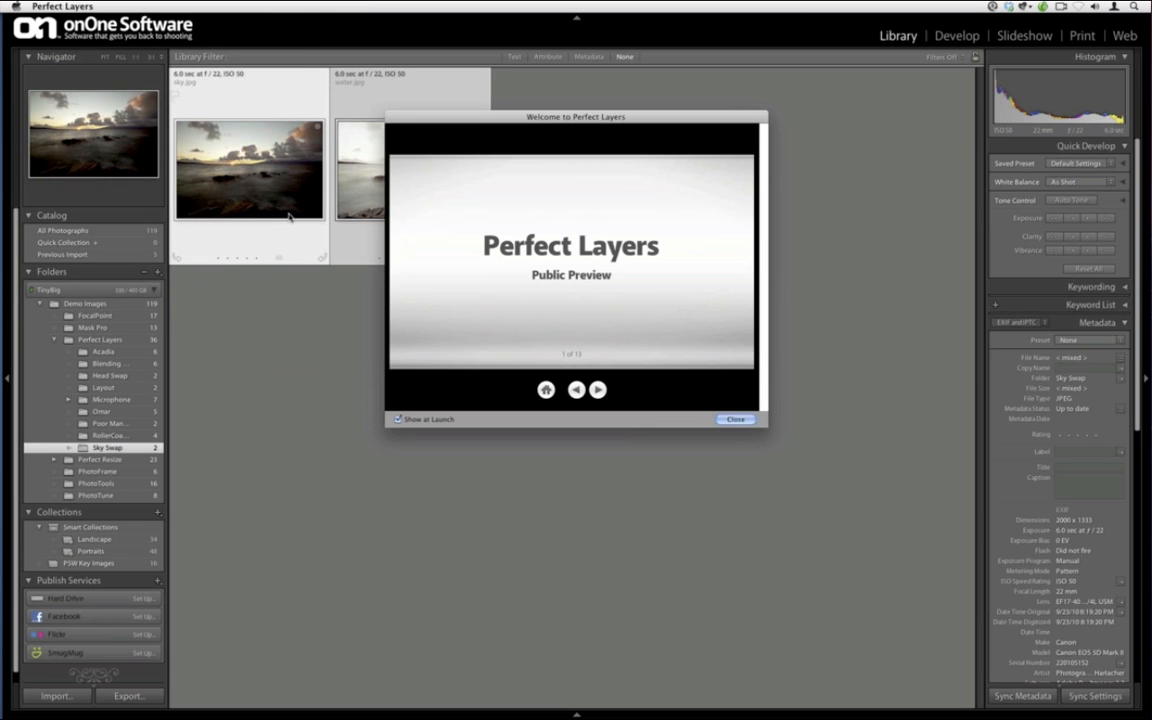
Dismiss the welcome screen and set the Masking Brush to size 250 and opacity 50
{"action": "left_click", "coordinate": [736, 420]}
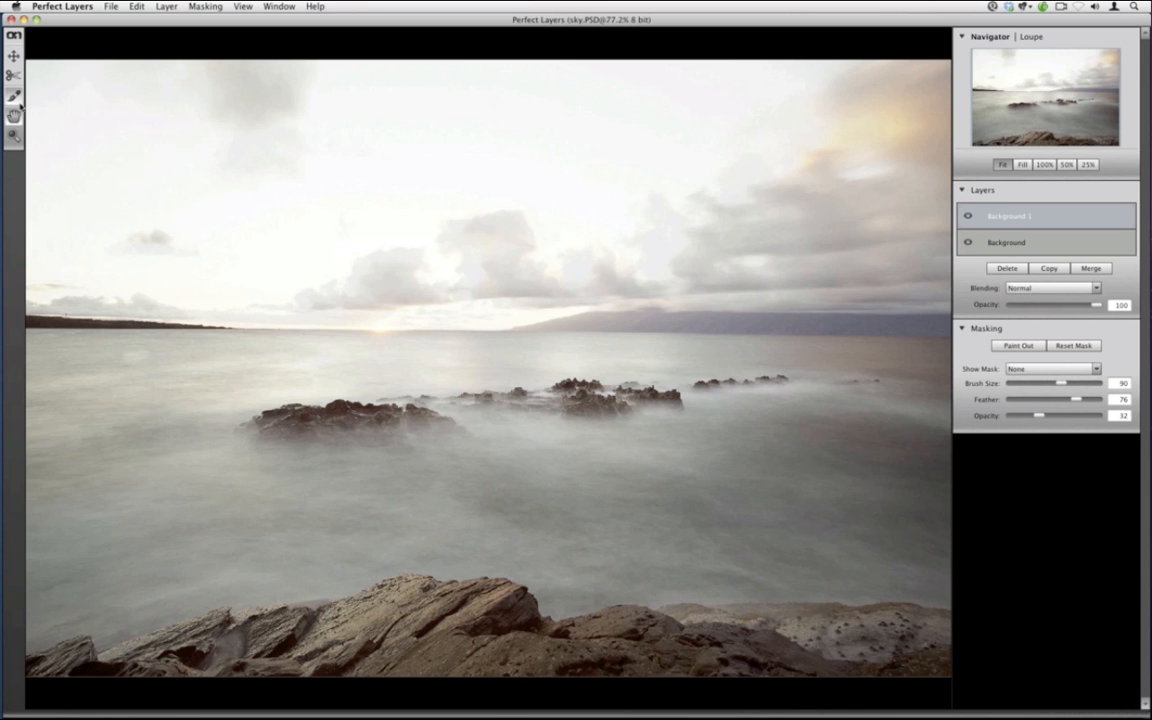
{"action": "left_click", "coordinate": [16, 97]}
{"action": "key", "text": "bracketright"}
{"action": "key", "text": "bracketright"}
{"action": "key", "text": "bracketright"}
{"action": "key", "text": "bracketright"}
{"action": "key", "text": "bracketright"}
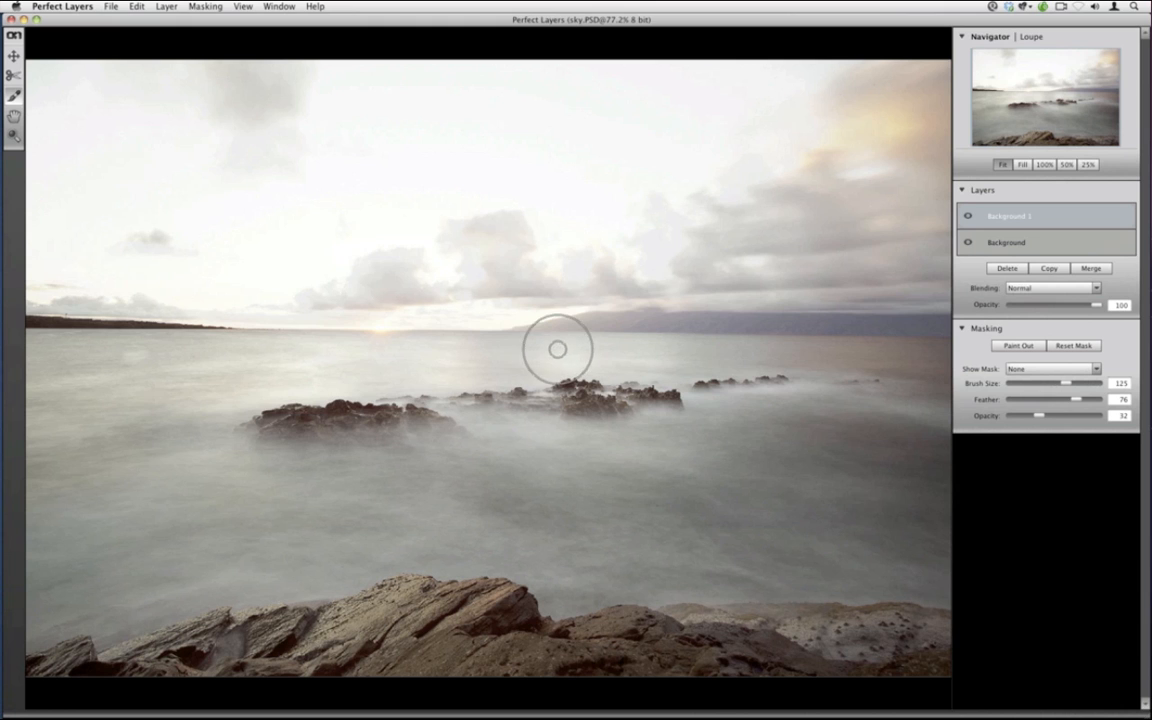
{"action": "left_click_drag", "start_coordinate": [1040, 417], "coordinate": [1054, 415]}
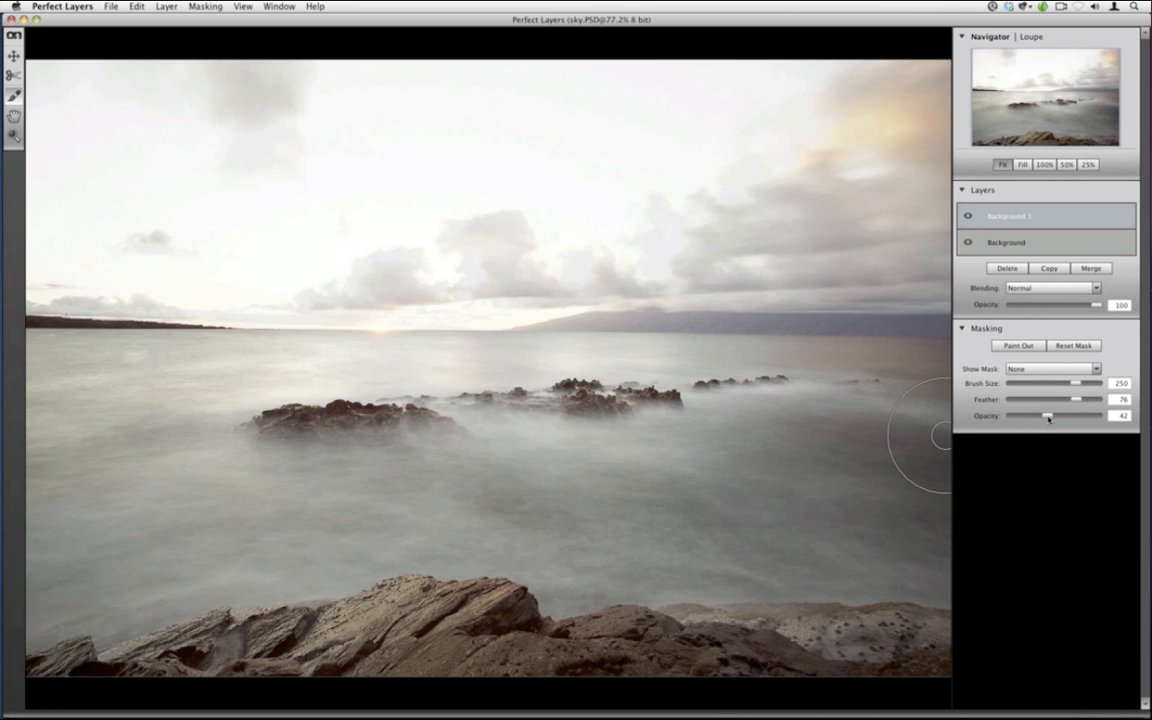
Paint darker clouds across the top and right sky, then the horizon glow at size 90
{"action": "mouse_move", "coordinate": [800, 100]}
{"action": "left_mouse_down"}
{"action": "mouse_move", "coordinate": [918, 112]}
{"action": "mouse_move", "coordinate": [684, 70]}
{"action": "mouse_move", "coordinate": [374, 58]}
{"action": "mouse_move", "coordinate": [423, 100]}
{"action": "mouse_move", "coordinate": [154, 101]}
{"action": "mouse_move", "coordinate": [81, 200]}
{"action": "mouse_move", "coordinate": [198, 199]}
{"action": "mouse_move", "coordinate": [315, 141]}
{"action": "mouse_move", "coordinate": [486, 221]}
{"action": "mouse_move", "coordinate": [900, 288]}
{"action": "mouse_move", "coordinate": [678, 260]}
{"action": "mouse_move", "coordinate": [54, 266]}
{"action": "left_mouse_up"}
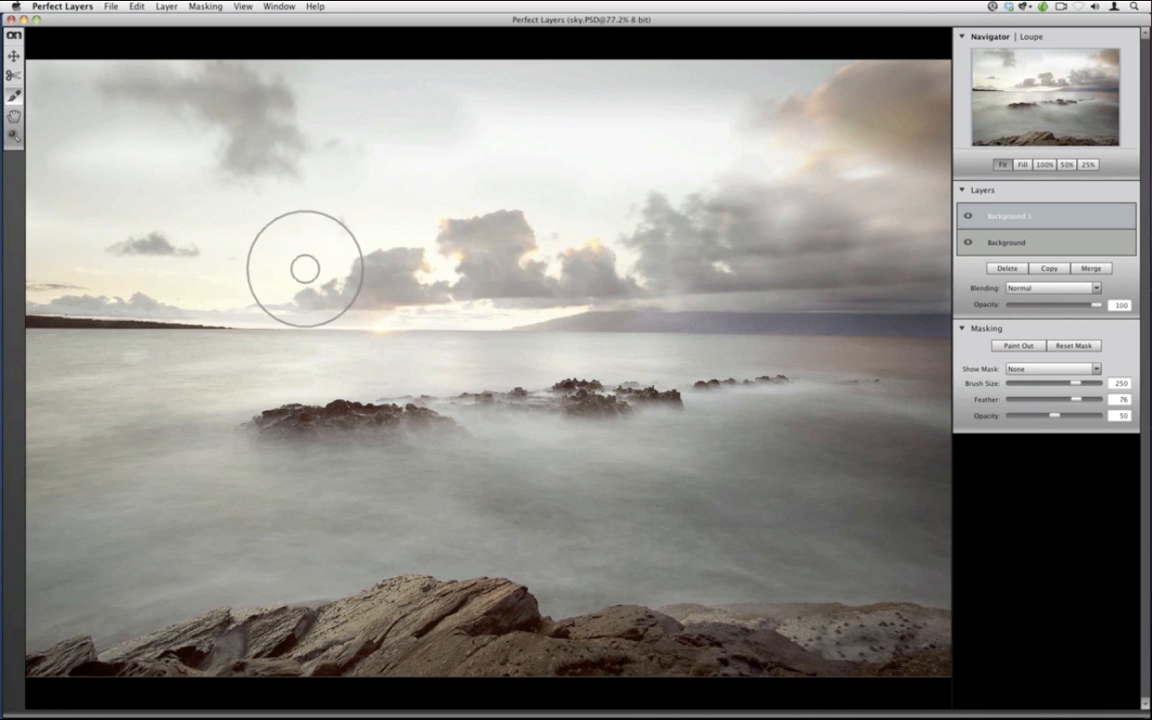
{"action": "left_click", "coordinate": [914, 281]}
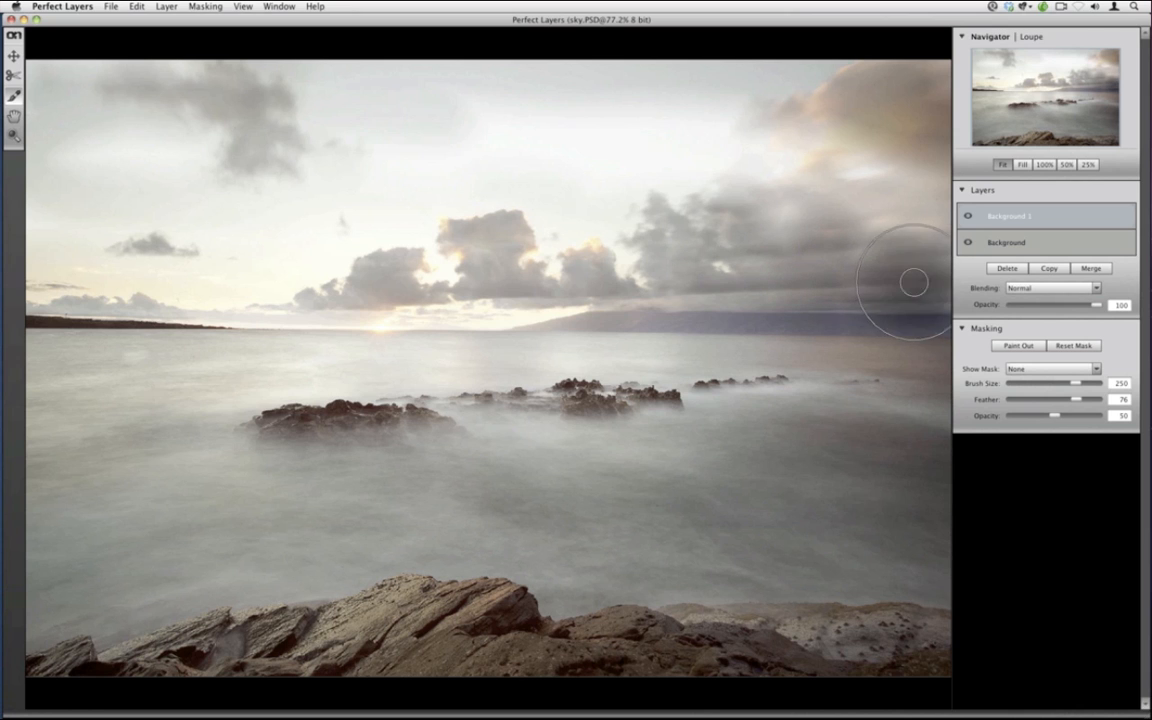
{"action": "mouse_move", "coordinate": [914, 285]}
{"action": "left_mouse_down"}
{"action": "mouse_move", "coordinate": [52, 273]}
{"action": "mouse_move", "coordinate": [50, 259]}
{"action": "mouse_move", "coordinate": [86, 236]}
{"action": "mouse_move", "coordinate": [582, 266]}
{"action": "mouse_move", "coordinate": [898, 304]}
{"action": "mouse_move", "coordinate": [933, 270]}
{"action": "mouse_move", "coordinate": [727, 218]}
{"action": "mouse_move", "coordinate": [439, 199]}
{"action": "mouse_move", "coordinate": [230, 168]}
{"action": "mouse_move", "coordinate": [755, 195]}
{"action": "mouse_move", "coordinate": [102, 162]}
{"action": "mouse_move", "coordinate": [267, 127]}
{"action": "mouse_move", "coordinate": [911, 123]}
{"action": "mouse_move", "coordinate": [843, 97]}
{"action": "mouse_move", "coordinate": [440, 78]}
{"action": "mouse_move", "coordinate": [44, 100]}
{"action": "mouse_move", "coordinate": [105, 97]}
{"action": "left_mouse_up"}
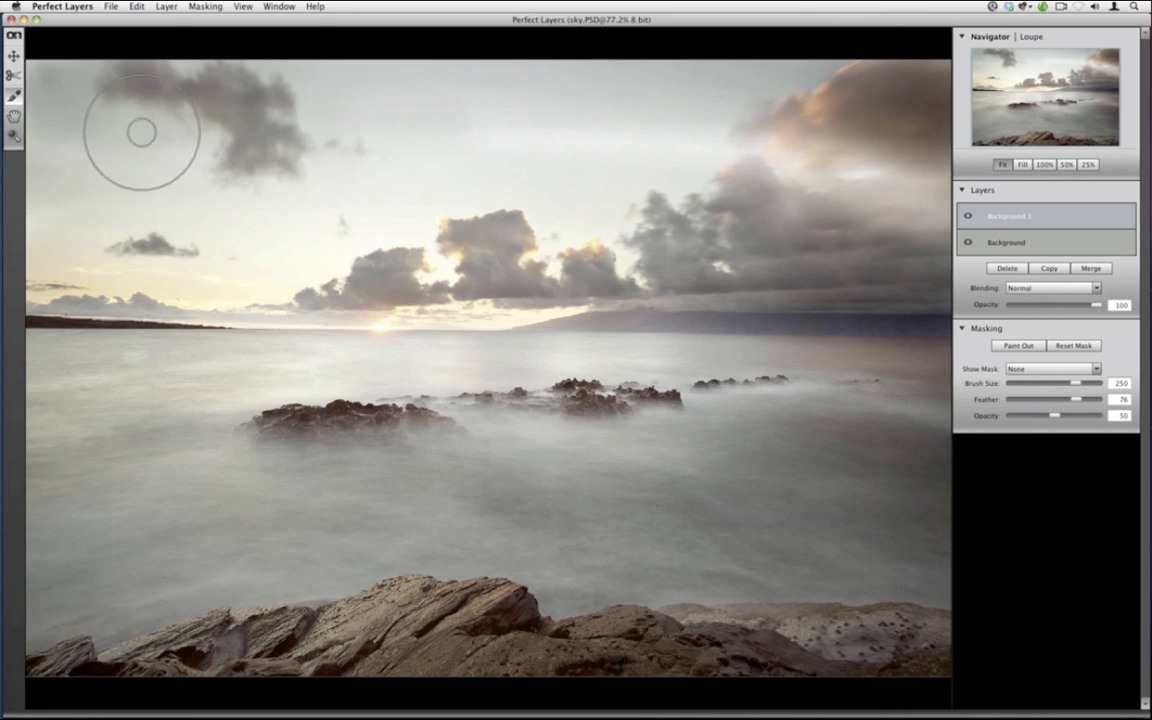
{"action": "mouse_move", "coordinate": [442, 138]}
{"action": "left_mouse_down"}
{"action": "mouse_move", "coordinate": [837, 177]}
{"action": "mouse_move", "coordinate": [815, 180]}
{"action": "mouse_move", "coordinate": [1005, 224]}
{"action": "left_mouse_up"}
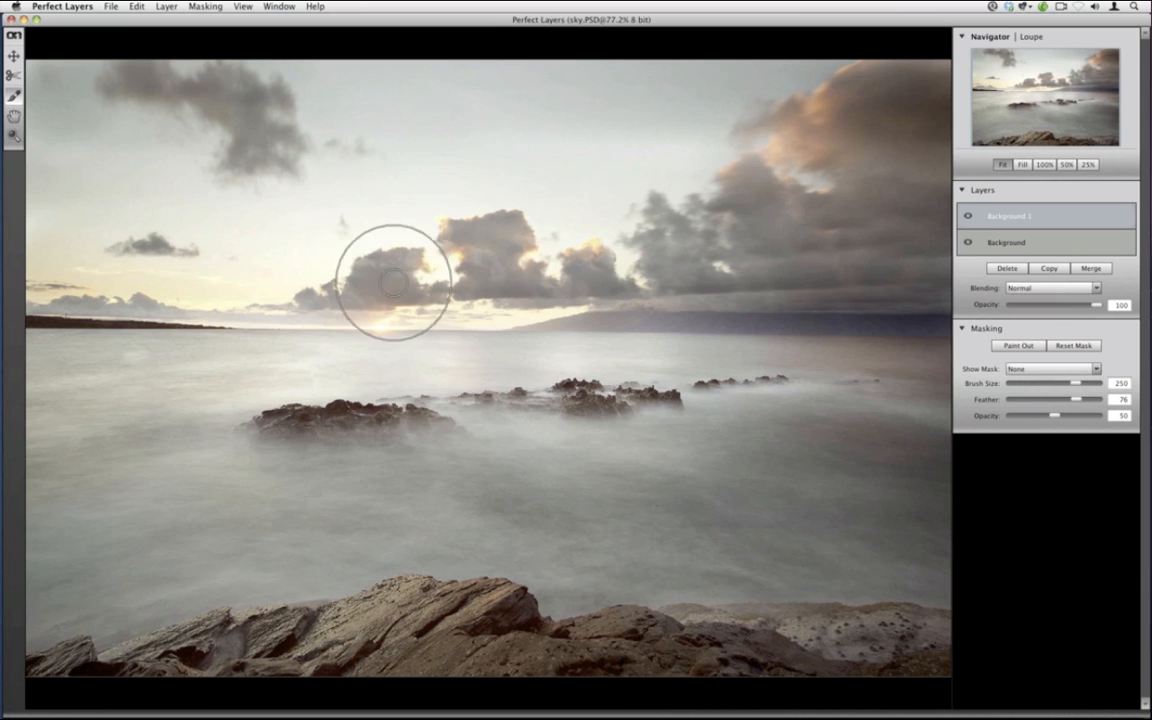
{"action": "key", "text": "bracketleft"}
{"action": "key", "text": "bracketleft"}
{"action": "key", "text": "bracketleft"}
{"action": "key", "text": "bracketleft"}
{"action": "key", "text": "bracketleft"}
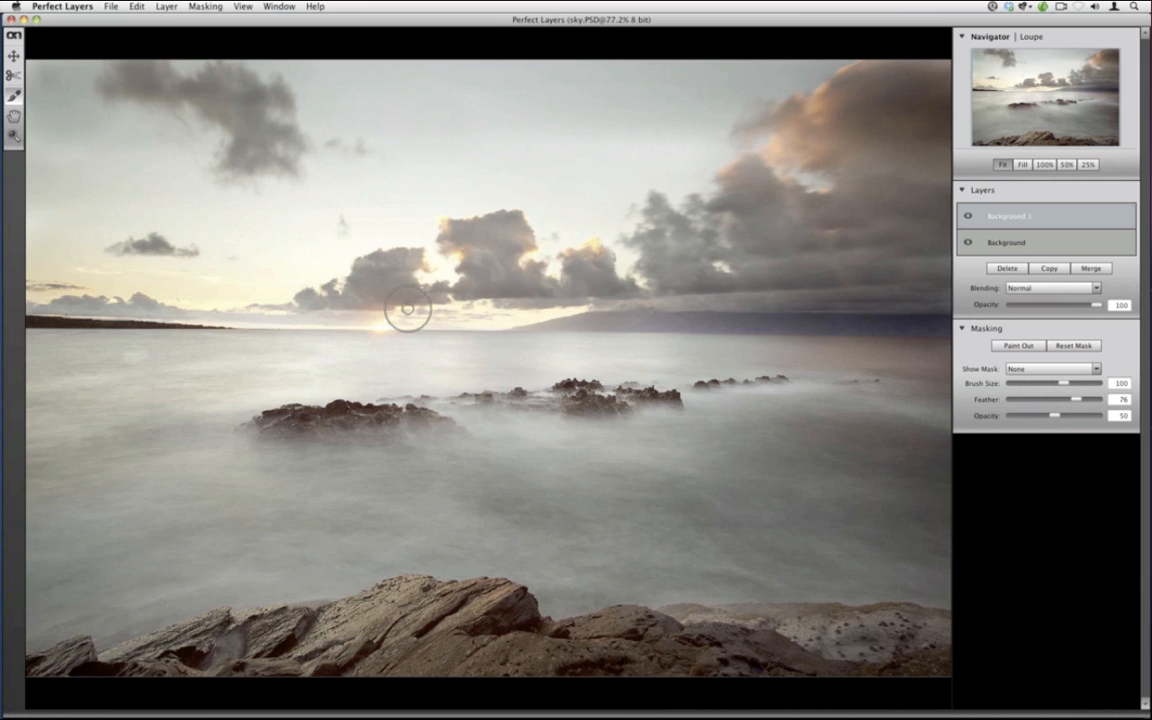
{"action": "key", "text": "bracketleft"}
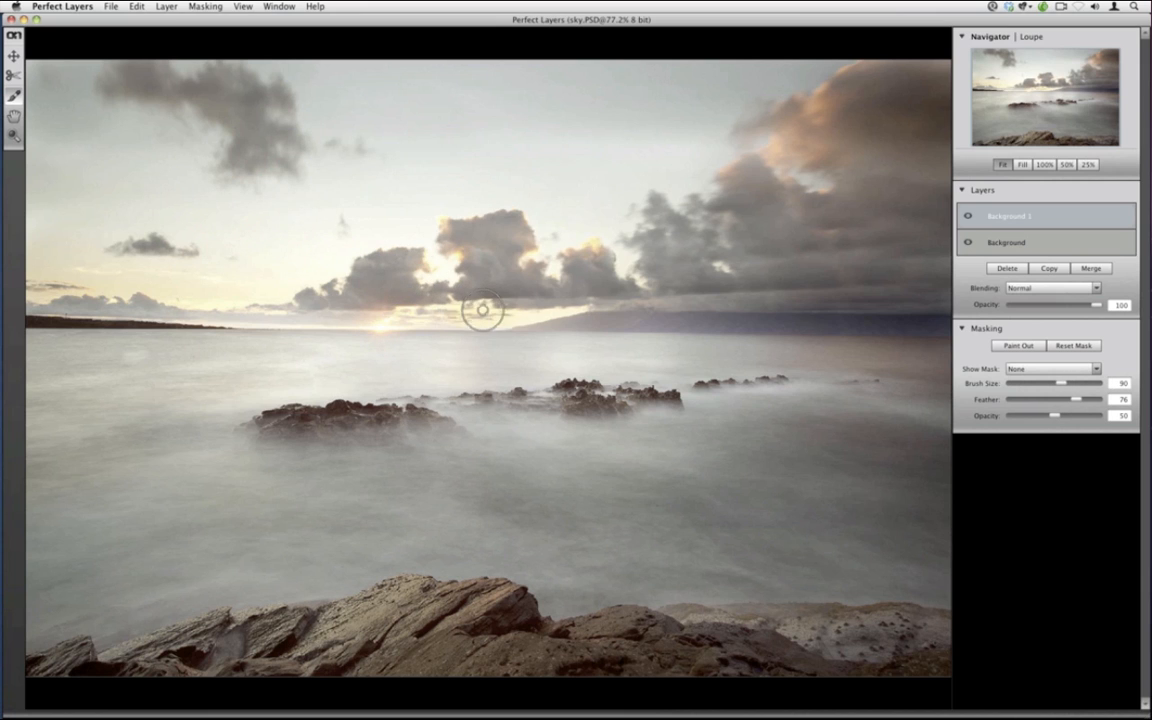
{"action": "mouse_move", "coordinate": [441, 309]}
{"action": "left_mouse_down"}
{"action": "mouse_move", "coordinate": [29, 304]}
{"action": "mouse_move", "coordinate": [272, 317]}
{"action": "mouse_move", "coordinate": [874, 316]}
{"action": "mouse_move", "coordinate": [848, 208]}
{"action": "mouse_move", "coordinate": [926, 162]}
{"action": "left_mouse_up"}
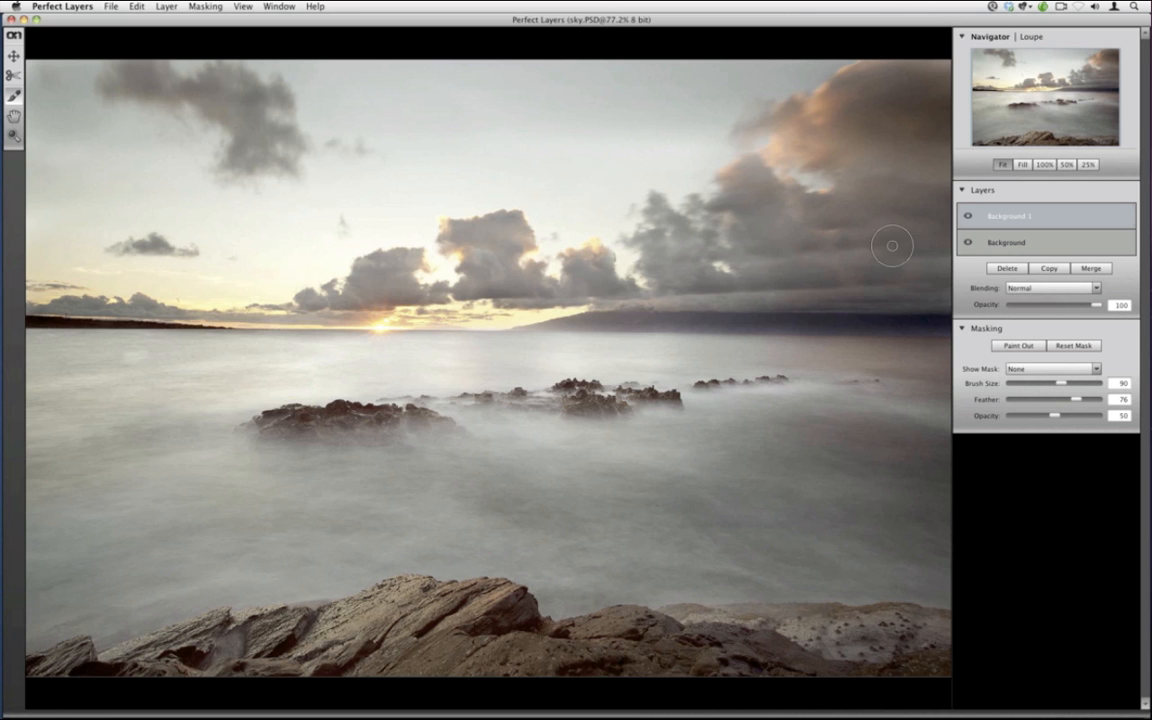
Compare both layers' visibility and preview the mask as an overlay, then turn it off
{"action": "left_click", "coordinate": [967, 218]}
{"action": "left_click", "coordinate": [967, 217]}
{"action": "left_click", "coordinate": [967, 242]}
{"action": "left_click", "coordinate": [967, 243]}
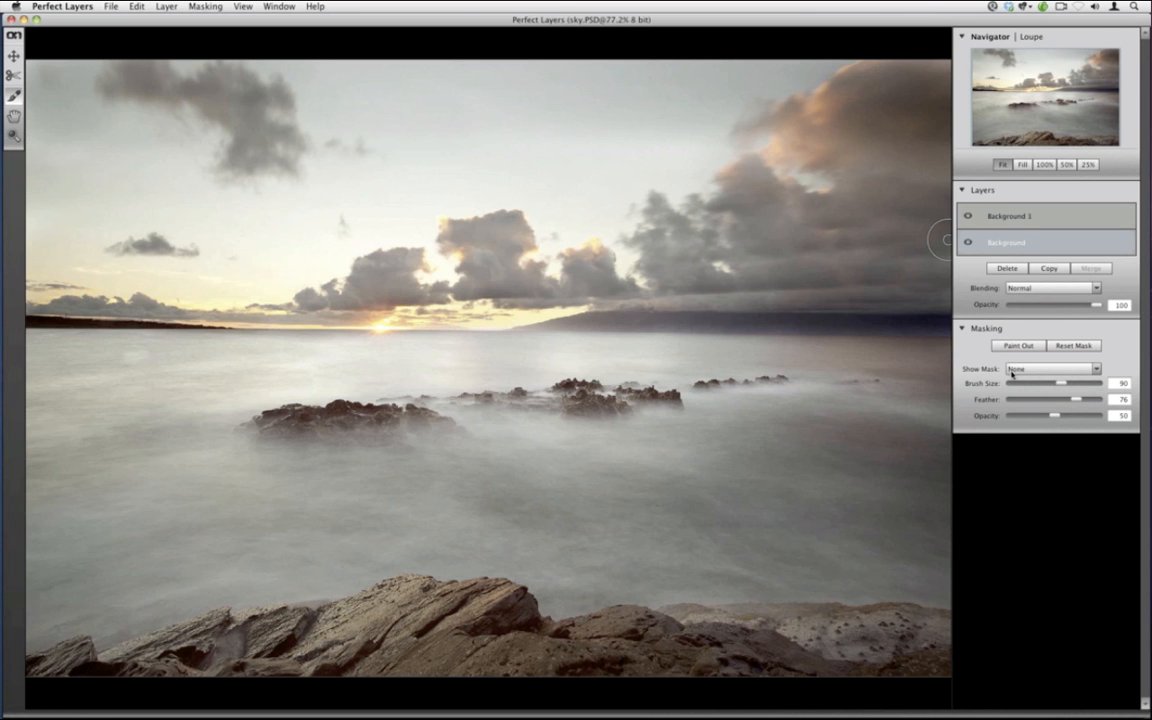
{"action": "left_click", "coordinate": [1012, 370]}
{"action": "left_click", "coordinate": [1010, 386]}
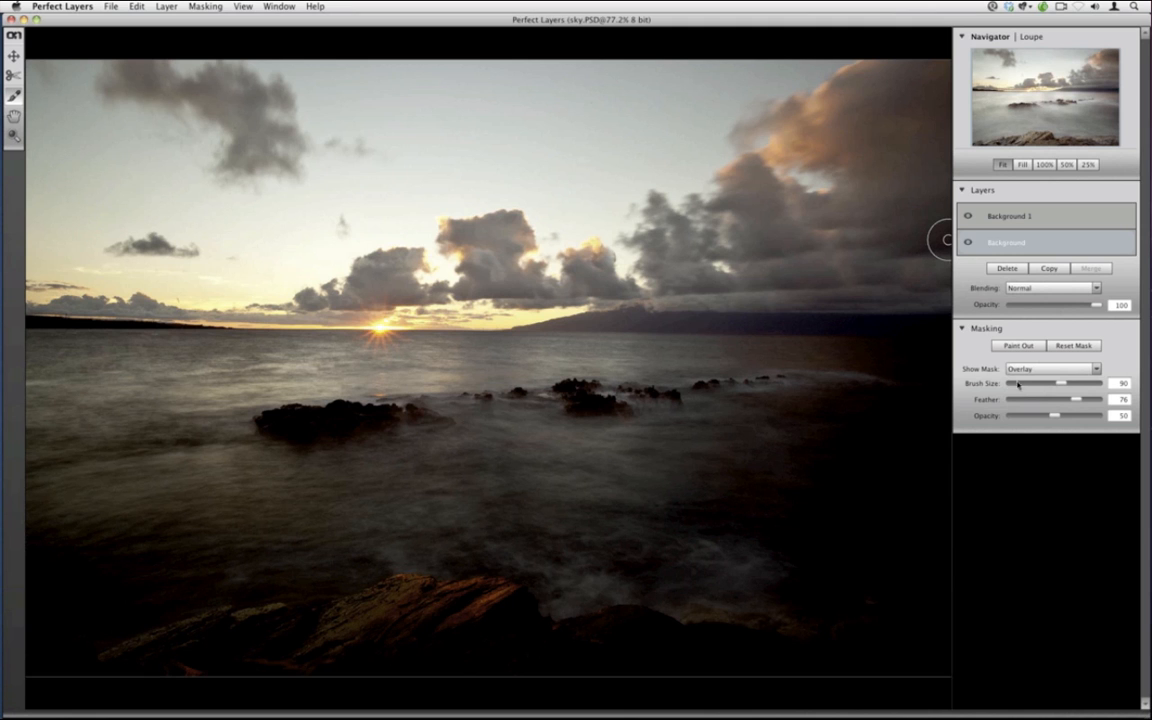
{"action": "left_click", "coordinate": [1018, 370]}
{"action": "left_click", "coordinate": [1019, 372]}
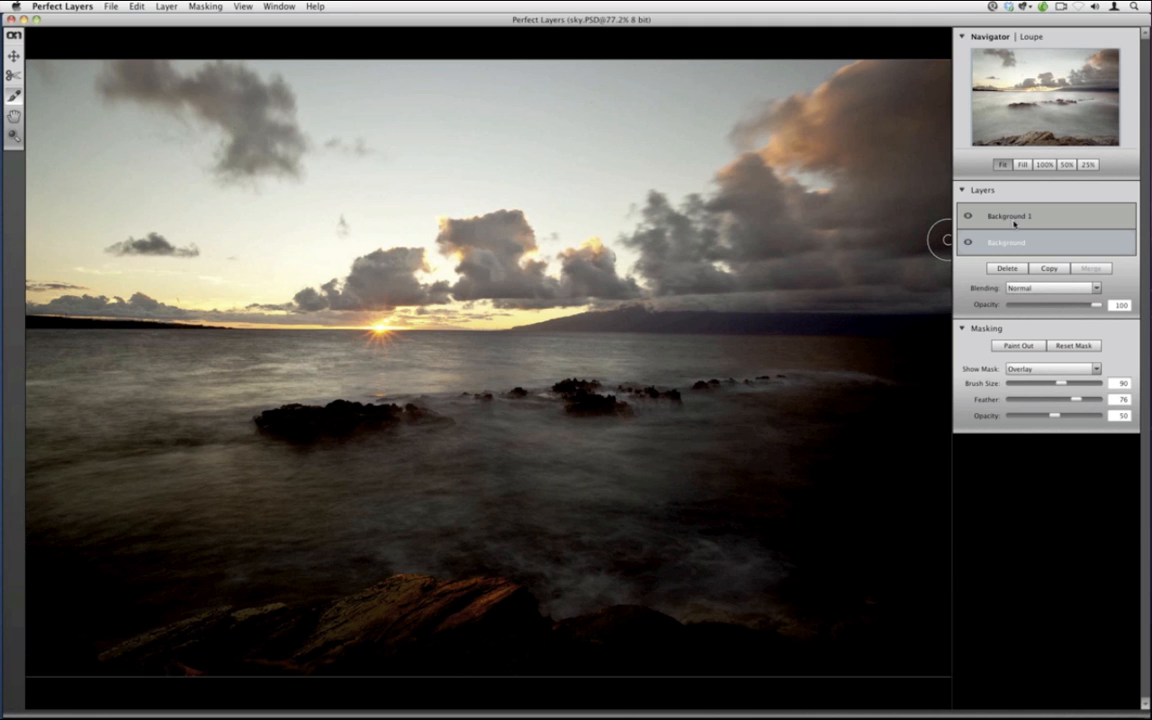
{"action": "left_click", "coordinate": [1018, 372]}
{"action": "left_click", "coordinate": [1015, 377]}
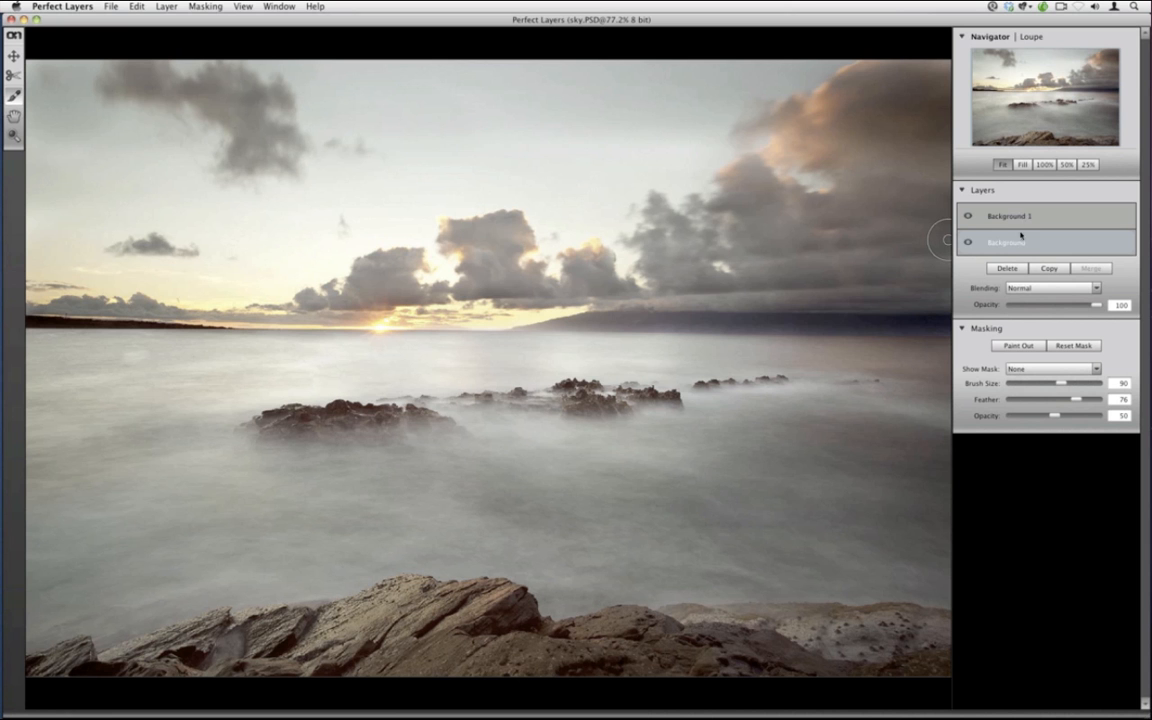
On Background 1, view the mask in white, touch up the right-hand clouds, then set Show Mask to None
{"action": "left_click", "coordinate": [1010, 216]}
{"action": "left_click", "coordinate": [1018, 369]}
{"action": "left_click", "coordinate": [1017, 373]}
{"action": "left_click", "coordinate": [1018, 370]}
{"action": "left_click", "coordinate": [1019, 382]}
{"action": "left_click", "coordinate": [1019, 370]}
{"action": "left_click", "coordinate": [1020, 398]}
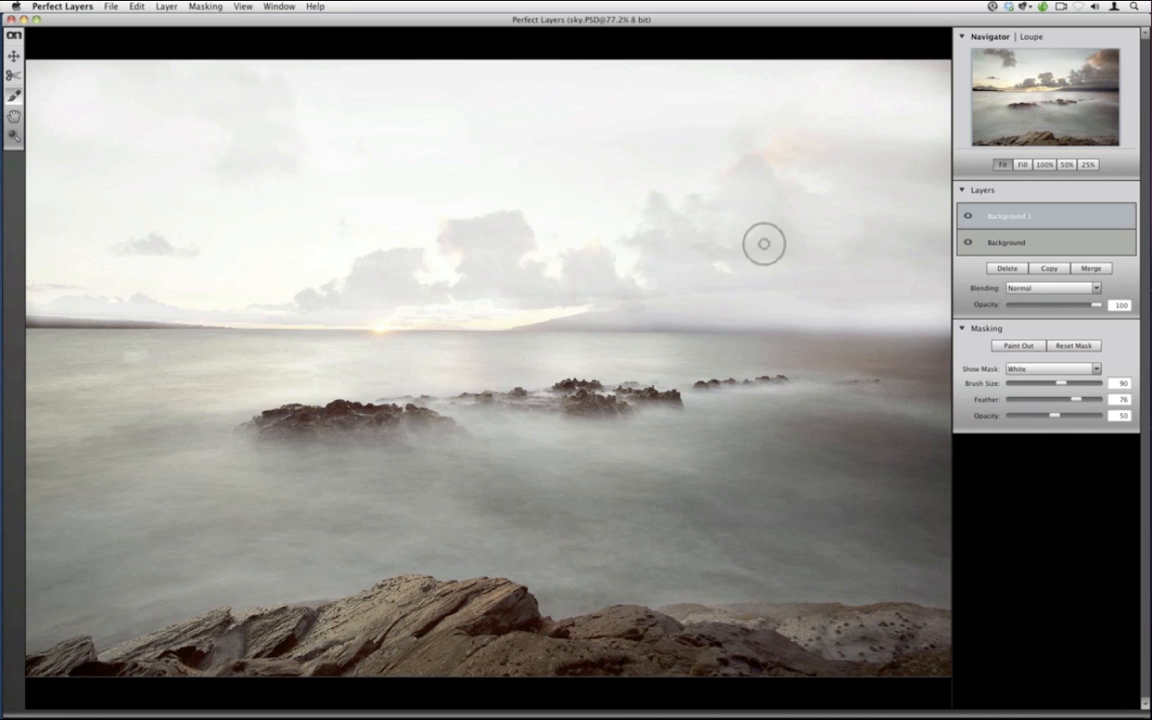
{"action": "mouse_move", "coordinate": [774, 224]}
{"action": "left_mouse_down"}
{"action": "mouse_move", "coordinate": [754, 170]}
{"action": "mouse_move", "coordinate": [738, 228]}
{"action": "mouse_move", "coordinate": [693, 279]}
{"action": "mouse_move", "coordinate": [783, 198]}
{"action": "mouse_move", "coordinate": [764, 174]}
{"action": "mouse_move", "coordinate": [742, 174]}
{"action": "mouse_move", "coordinate": [732, 267]}
{"action": "mouse_move", "coordinate": [708, 296]}
{"action": "left_mouse_up"}
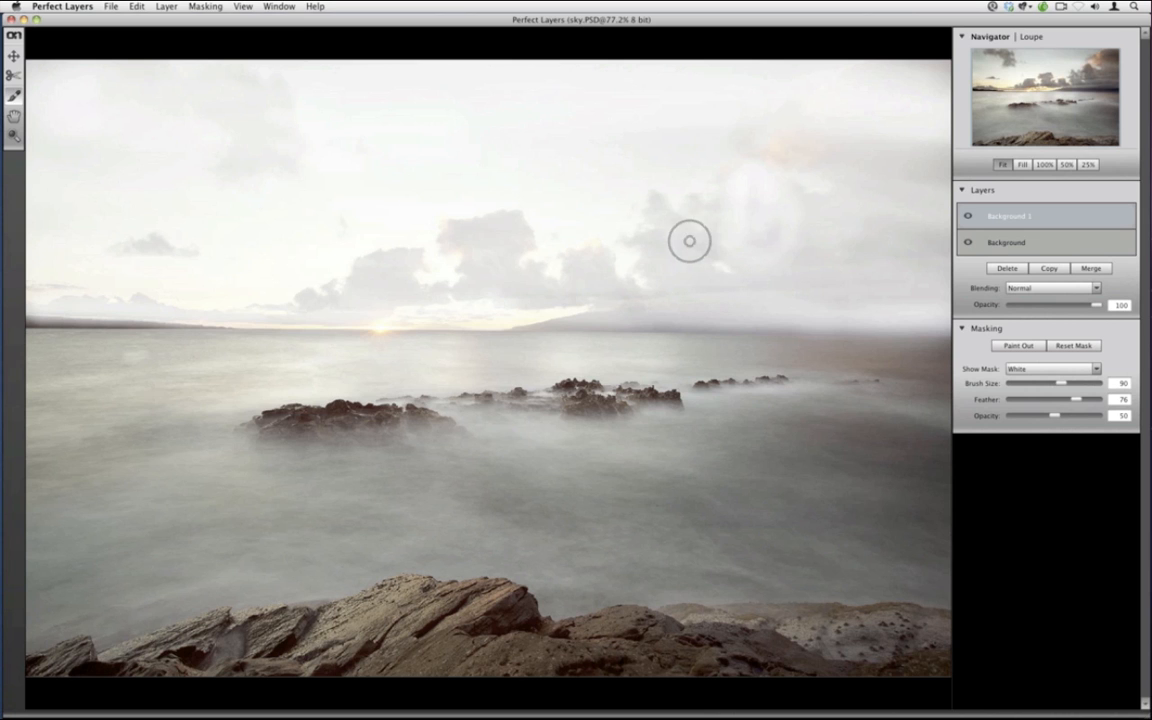
{"action": "left_click", "coordinate": [1027, 370]}
{"action": "left_click", "coordinate": [1022, 400]}
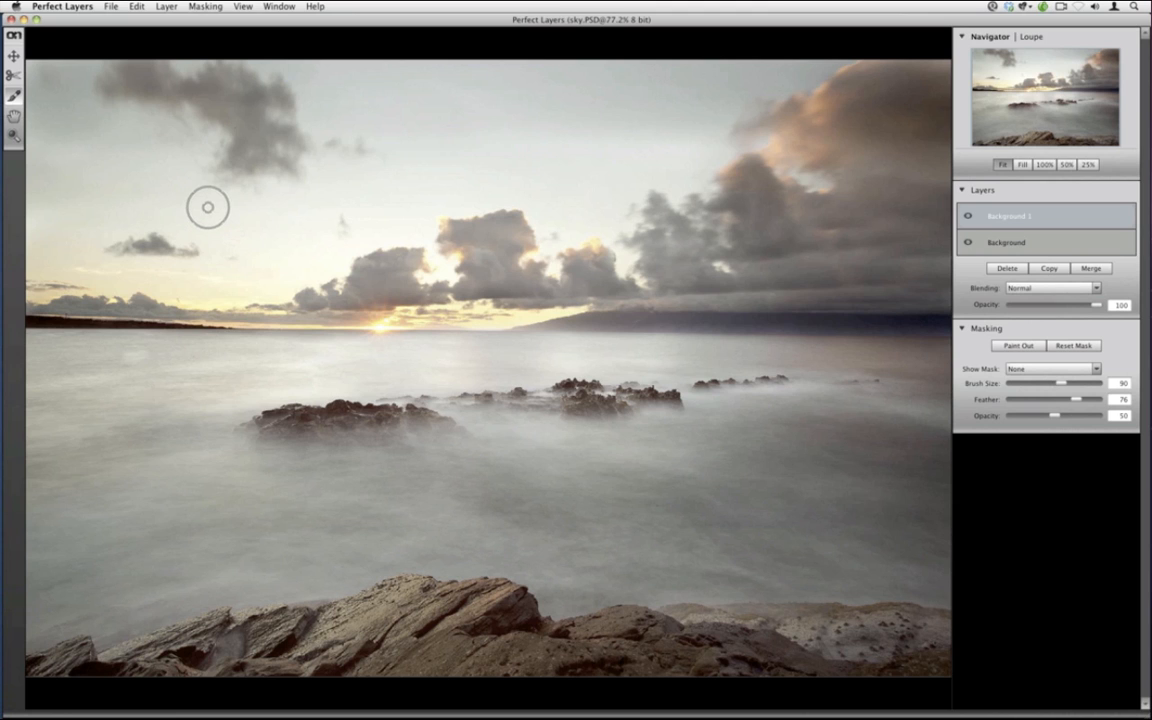
Bring up the Export dialog and review the file types, leaving JPEG selected
{"action": "left_click", "coordinate": [108, 6]}
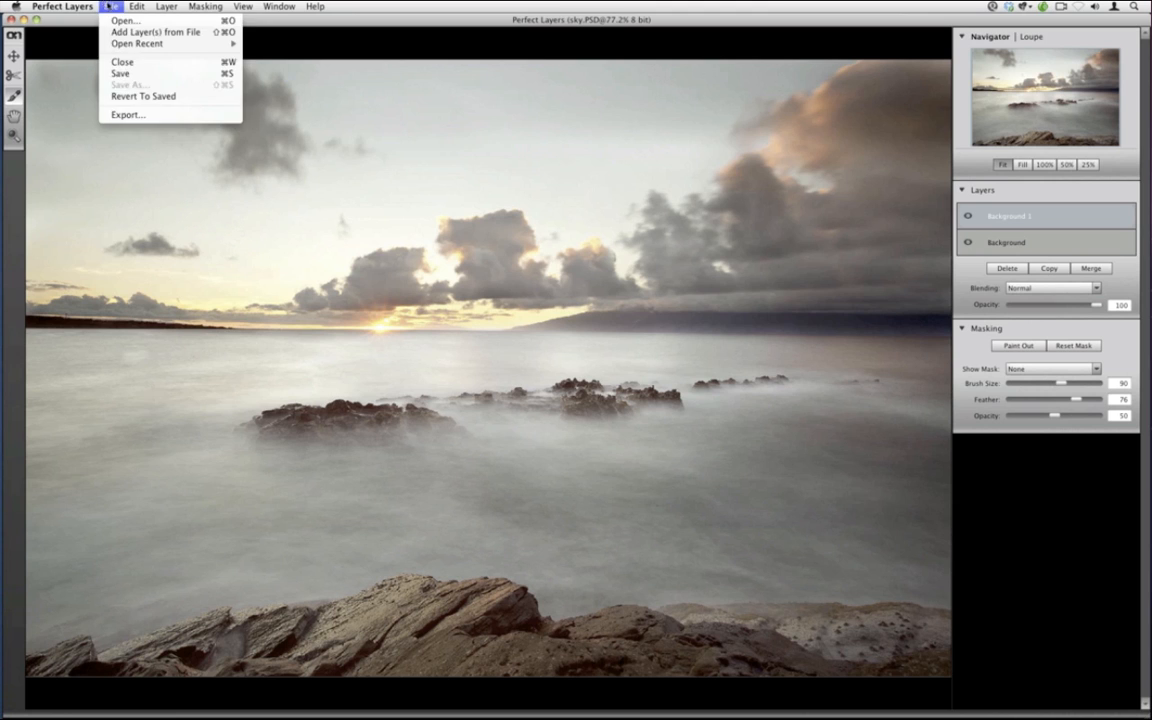
{"action": "left_click", "coordinate": [105, 6]}
{"action": "left_click", "coordinate": [113, 6]}
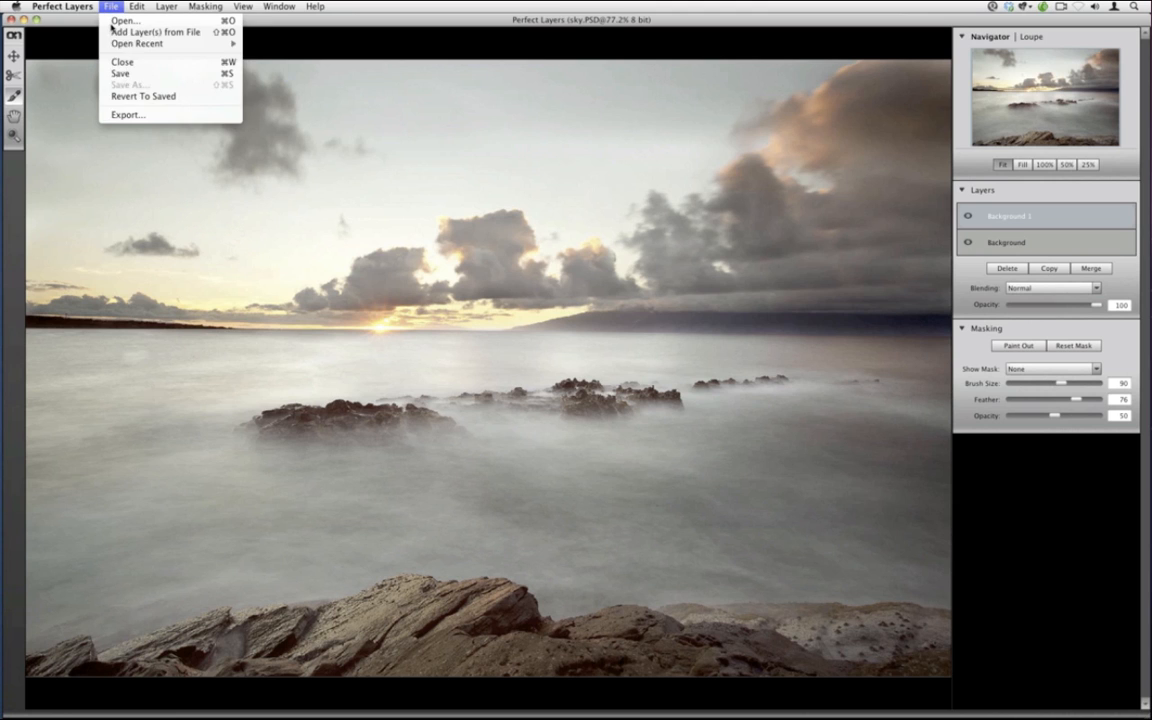
{"action": "left_click", "coordinate": [120, 112]}
{"action": "left_click", "coordinate": [530, 240]}
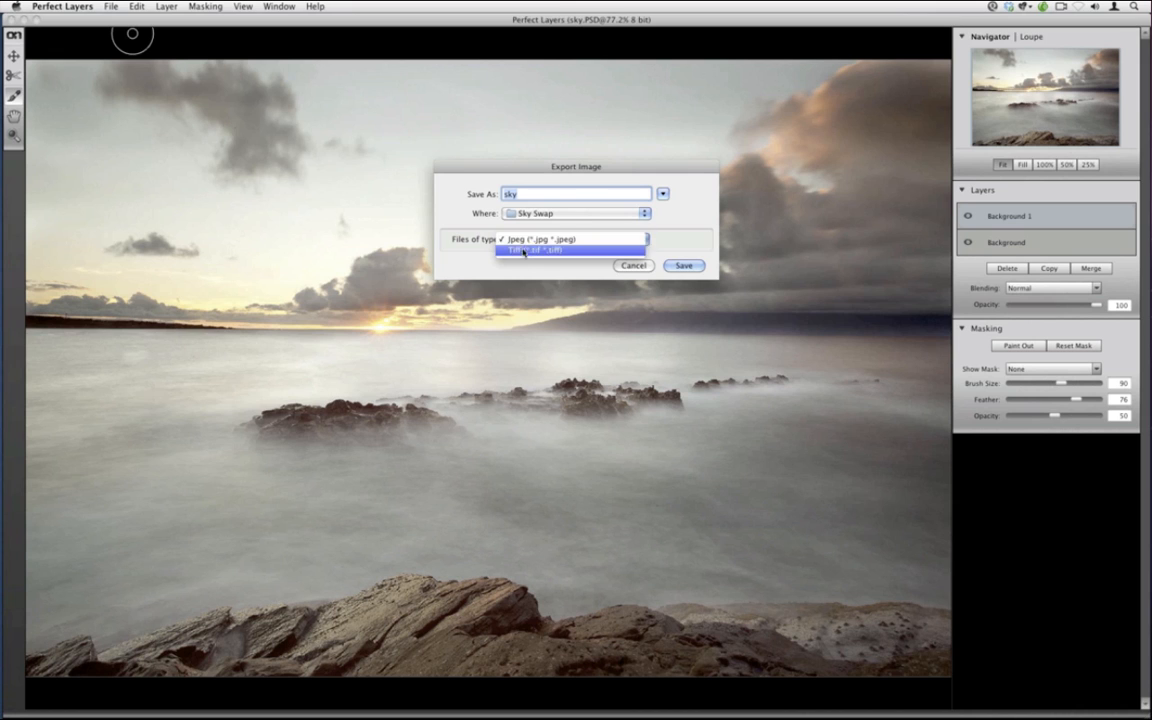
{"action": "left_click", "coordinate": [630, 265]}
Cancel the export and save the layered sky.PSD instead
{"action": "left_click", "coordinate": [633, 265]}
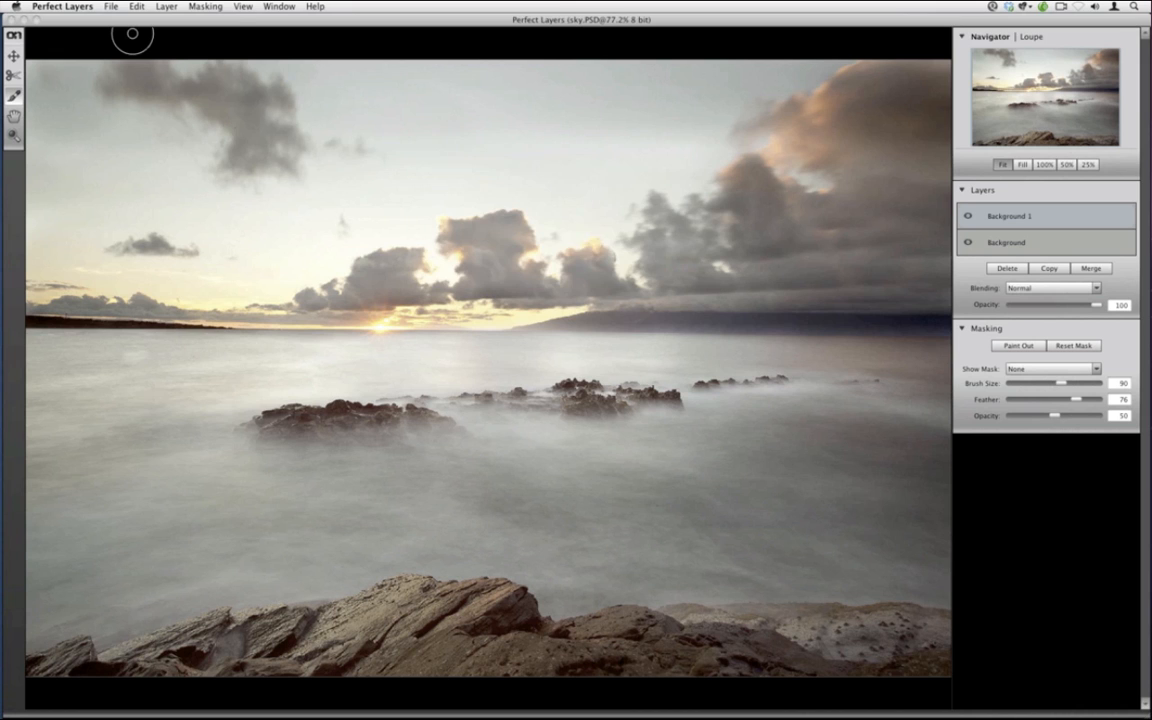
{"action": "left_click", "coordinate": [111, 6]}
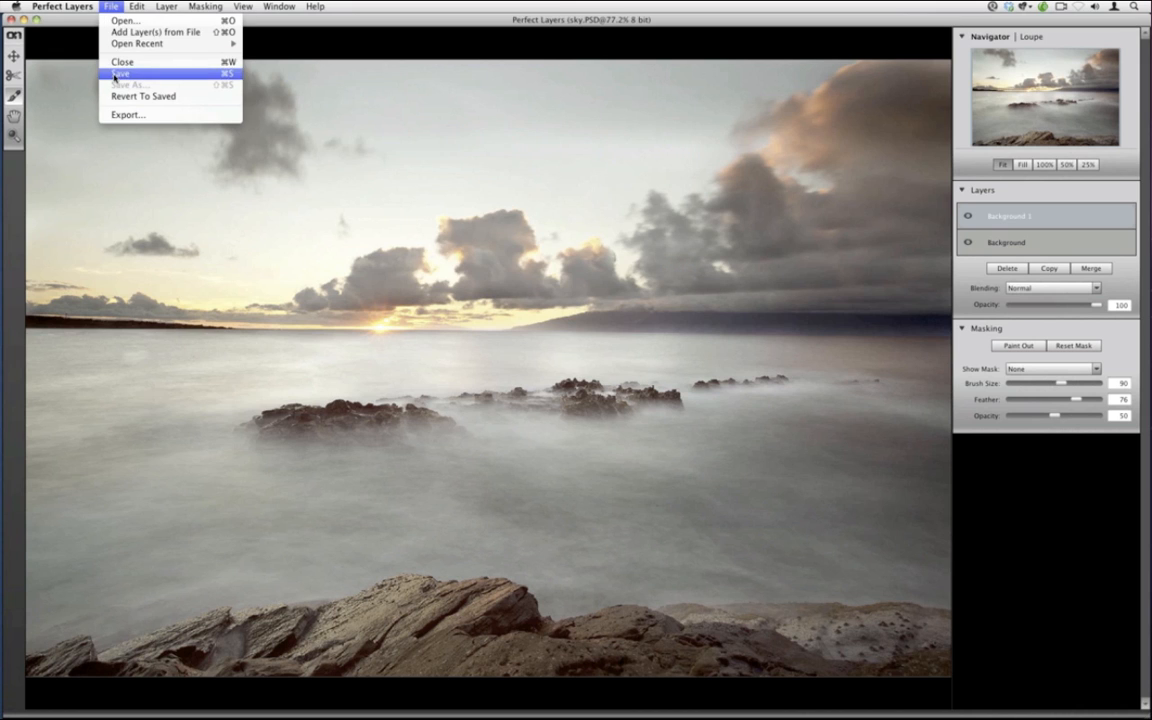
{"action": "left_click", "coordinate": [118, 74]}
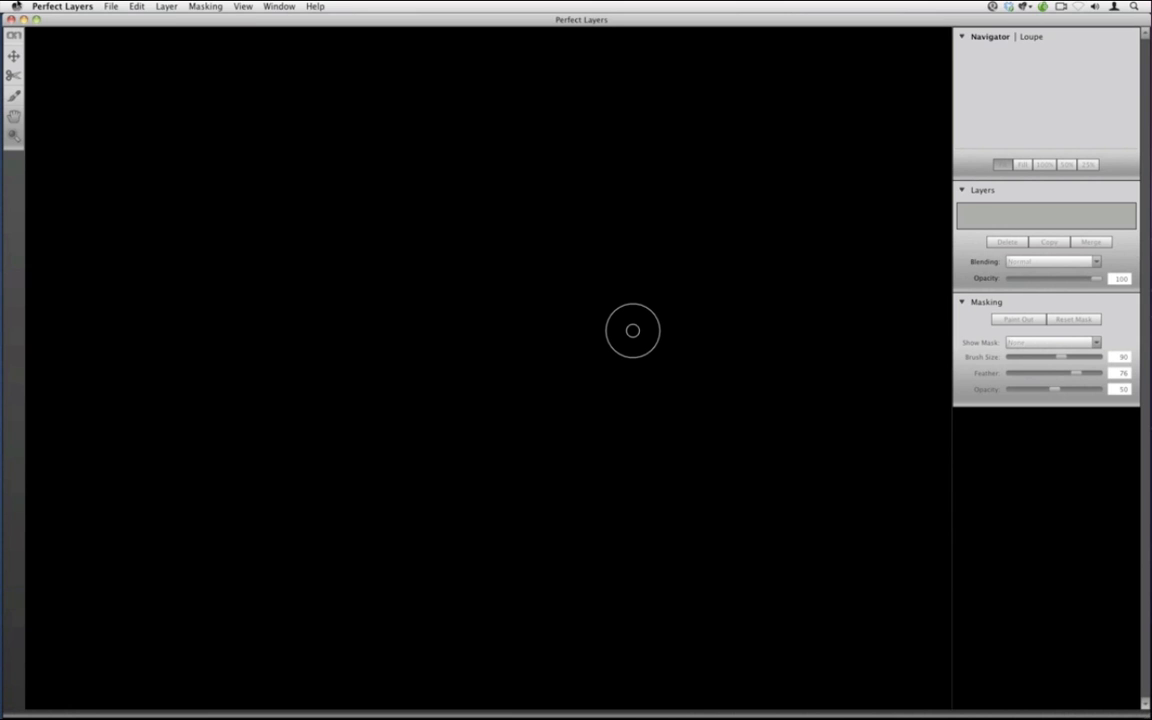
Reopen sky.PSD from Sky Swap to confirm both layers, then close it and quit to Lightroom
{"action": "left_click", "coordinate": [111, 6]}
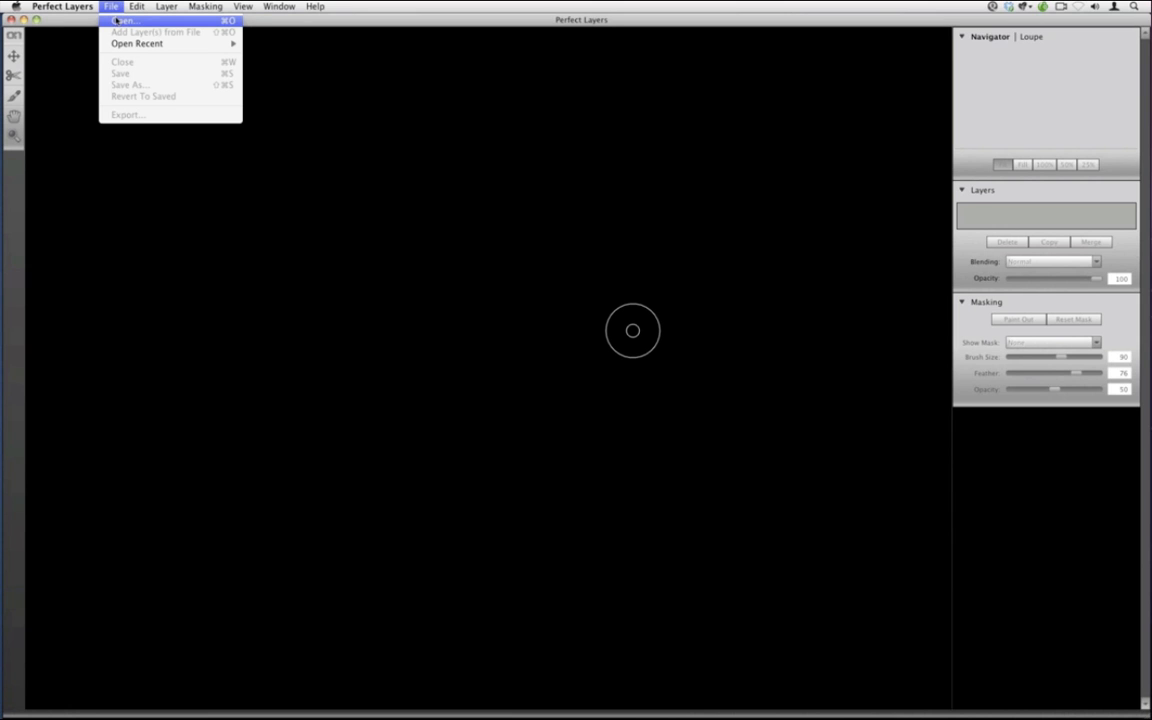
{"action": "left_click", "coordinate": [117, 20]}
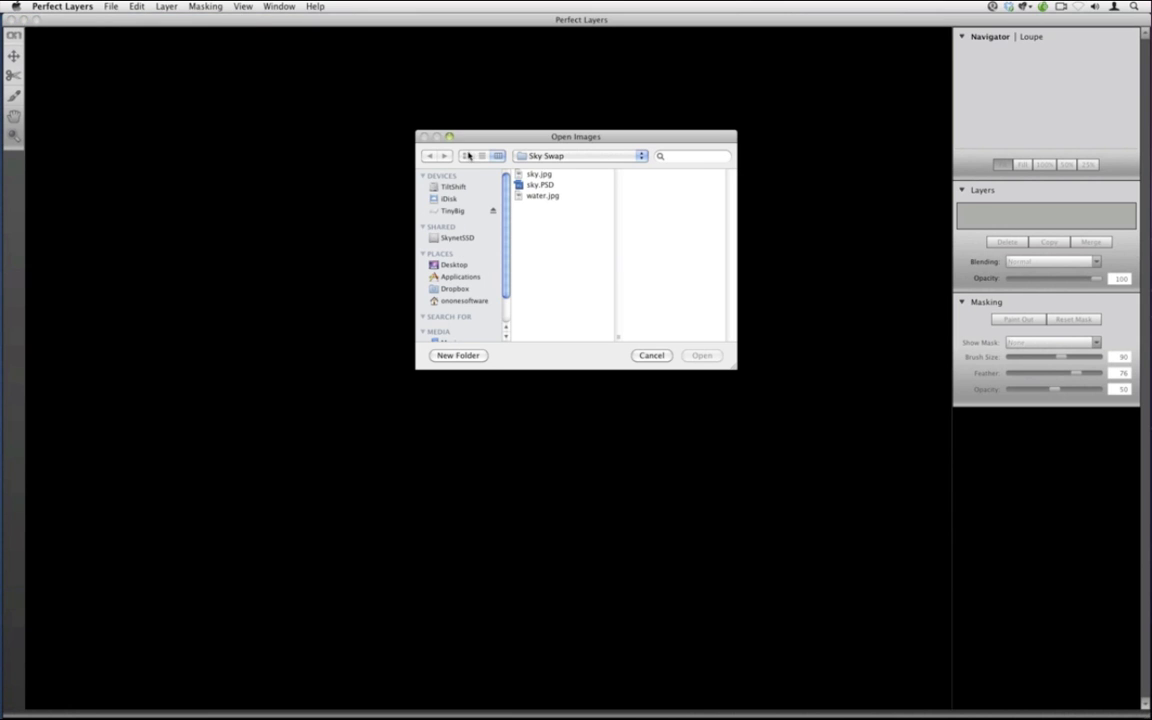
{"action": "left_click", "coordinate": [541, 185]}
{"action": "left_click", "coordinate": [700, 356]}
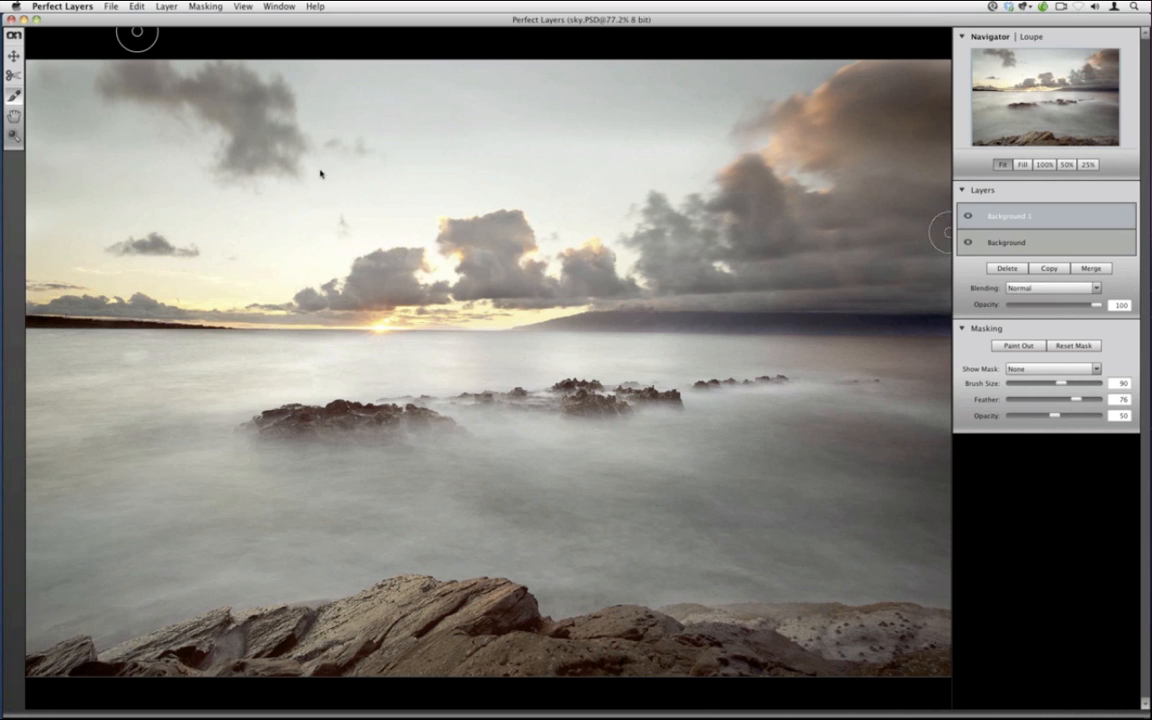
{"action": "left_click", "coordinate": [12, 19]}
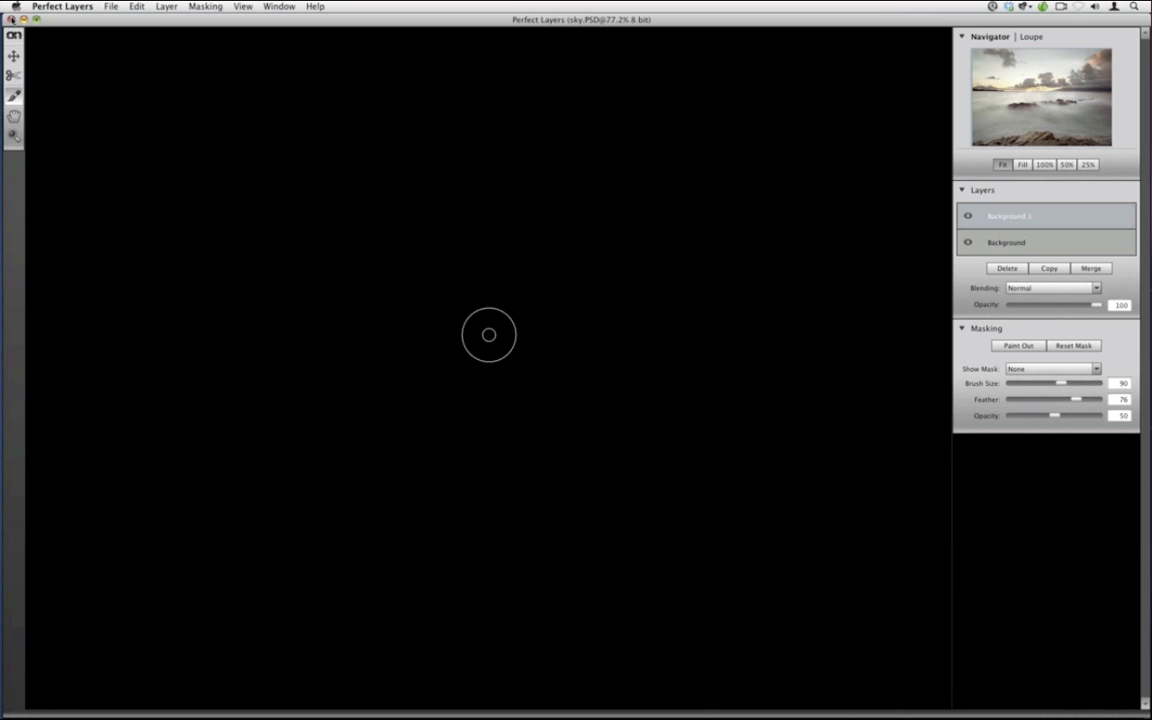
{"action": "key", "text": "super+q"}
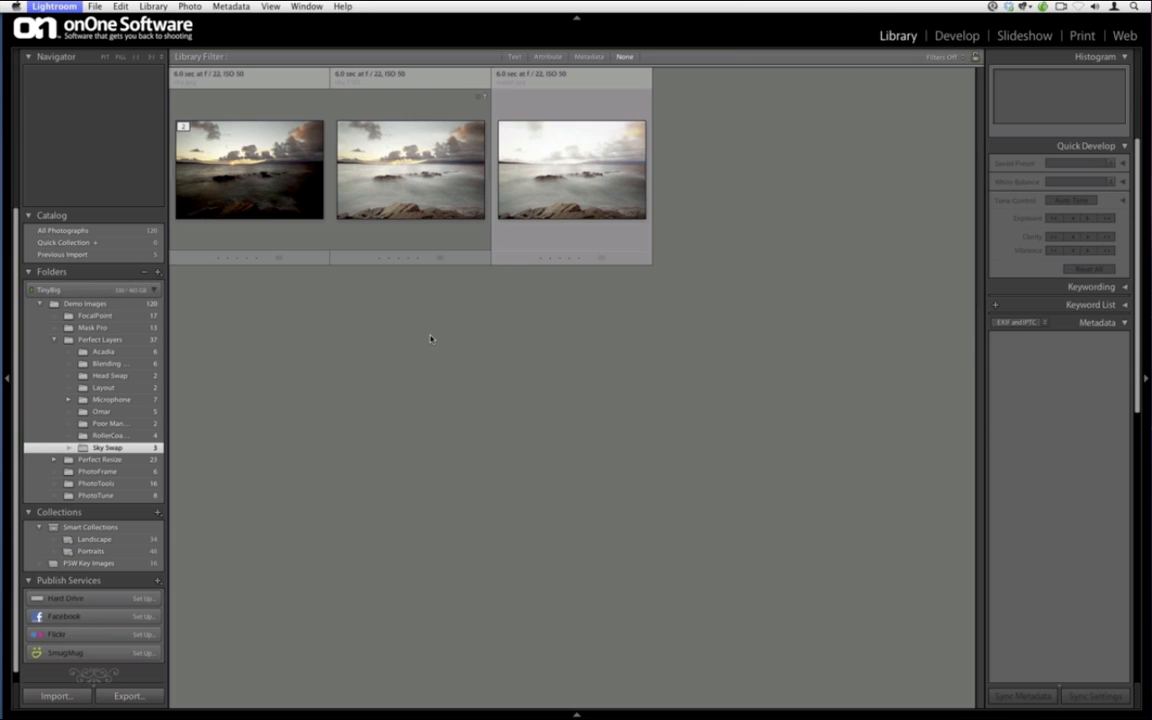